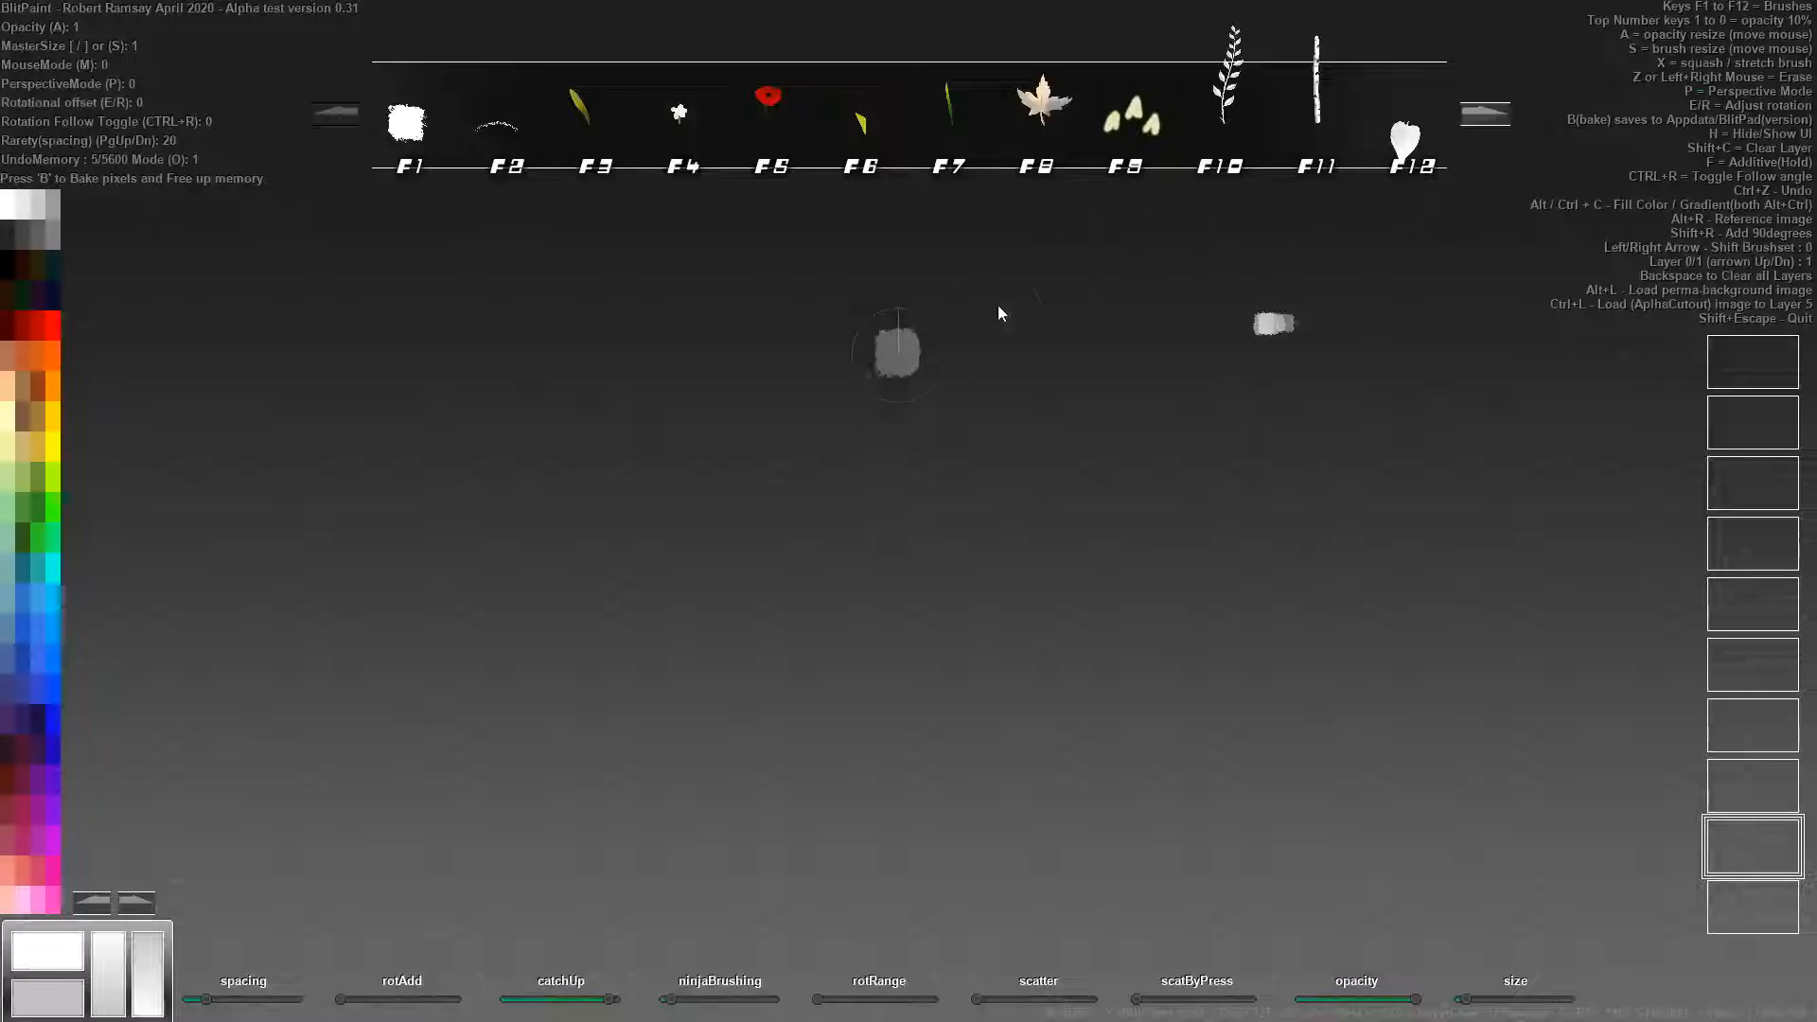
Switch to the empty brush set 4 and load the branches sprite sheet from the PAINTING folder into slot F1.
left_click(1473, 122)
left_click(1472, 121)
left_click(1472, 121)
left_click(1472, 121)
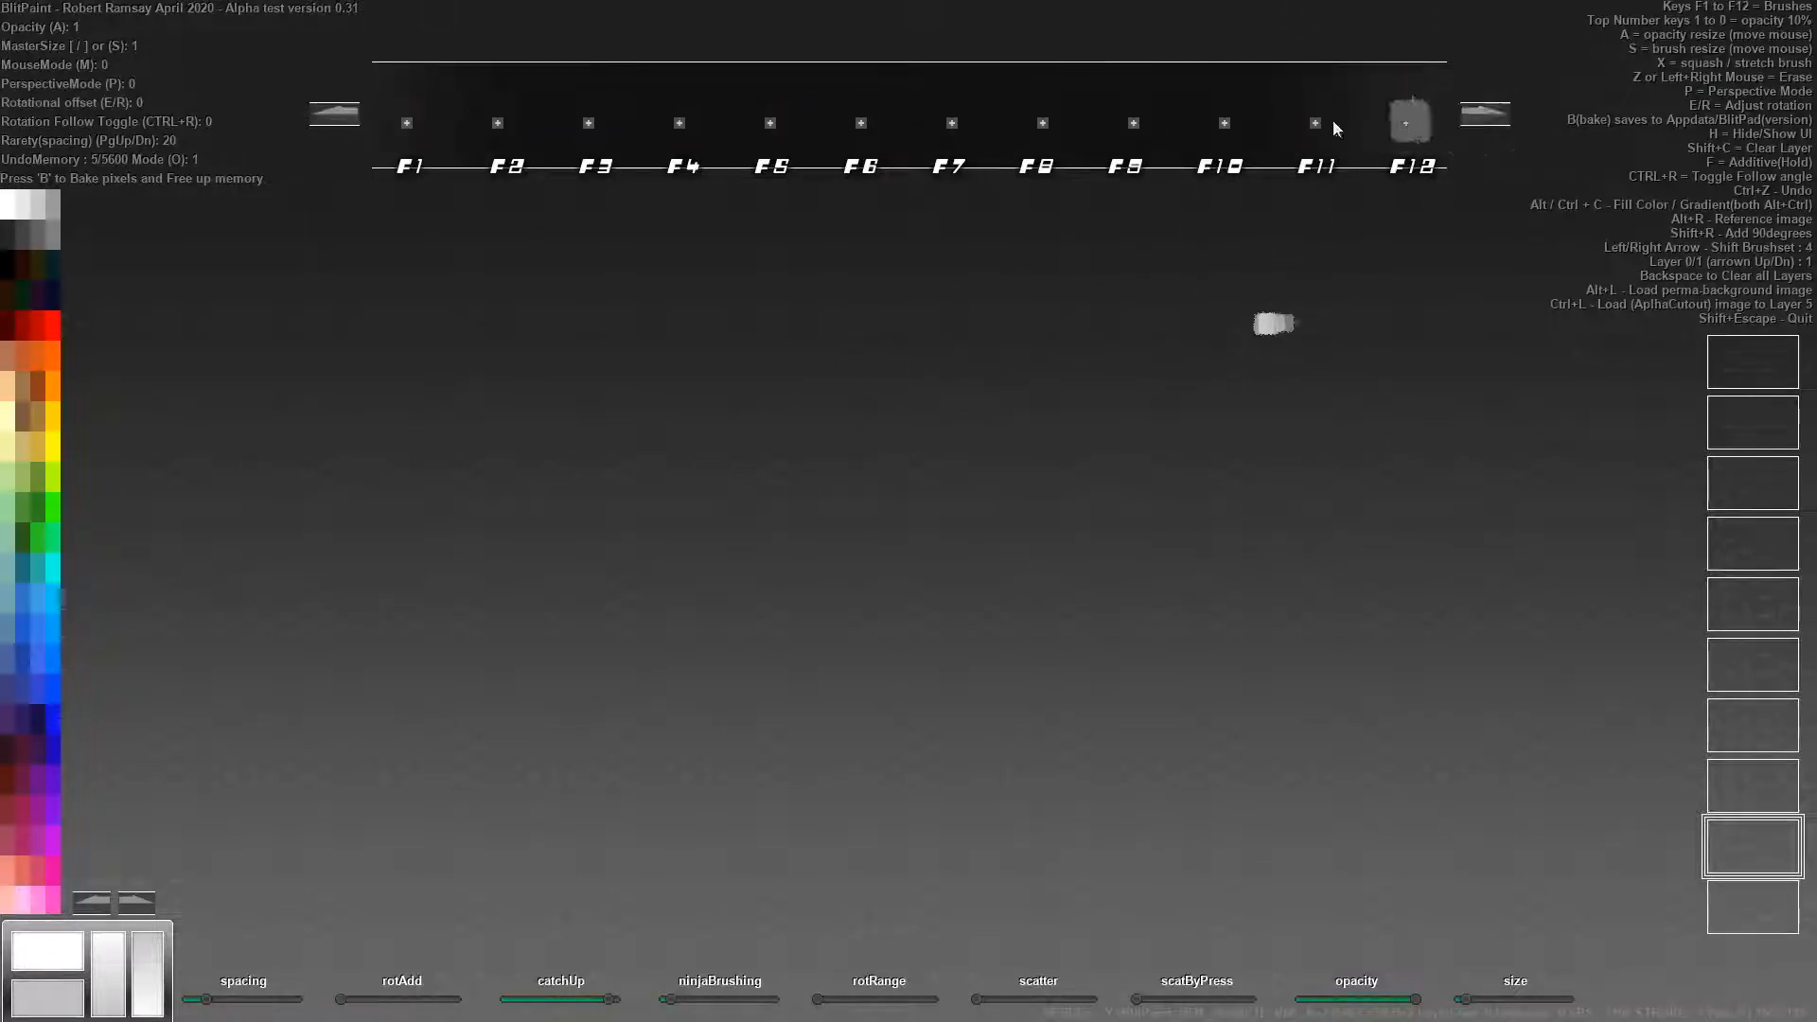
left_click(407, 125)
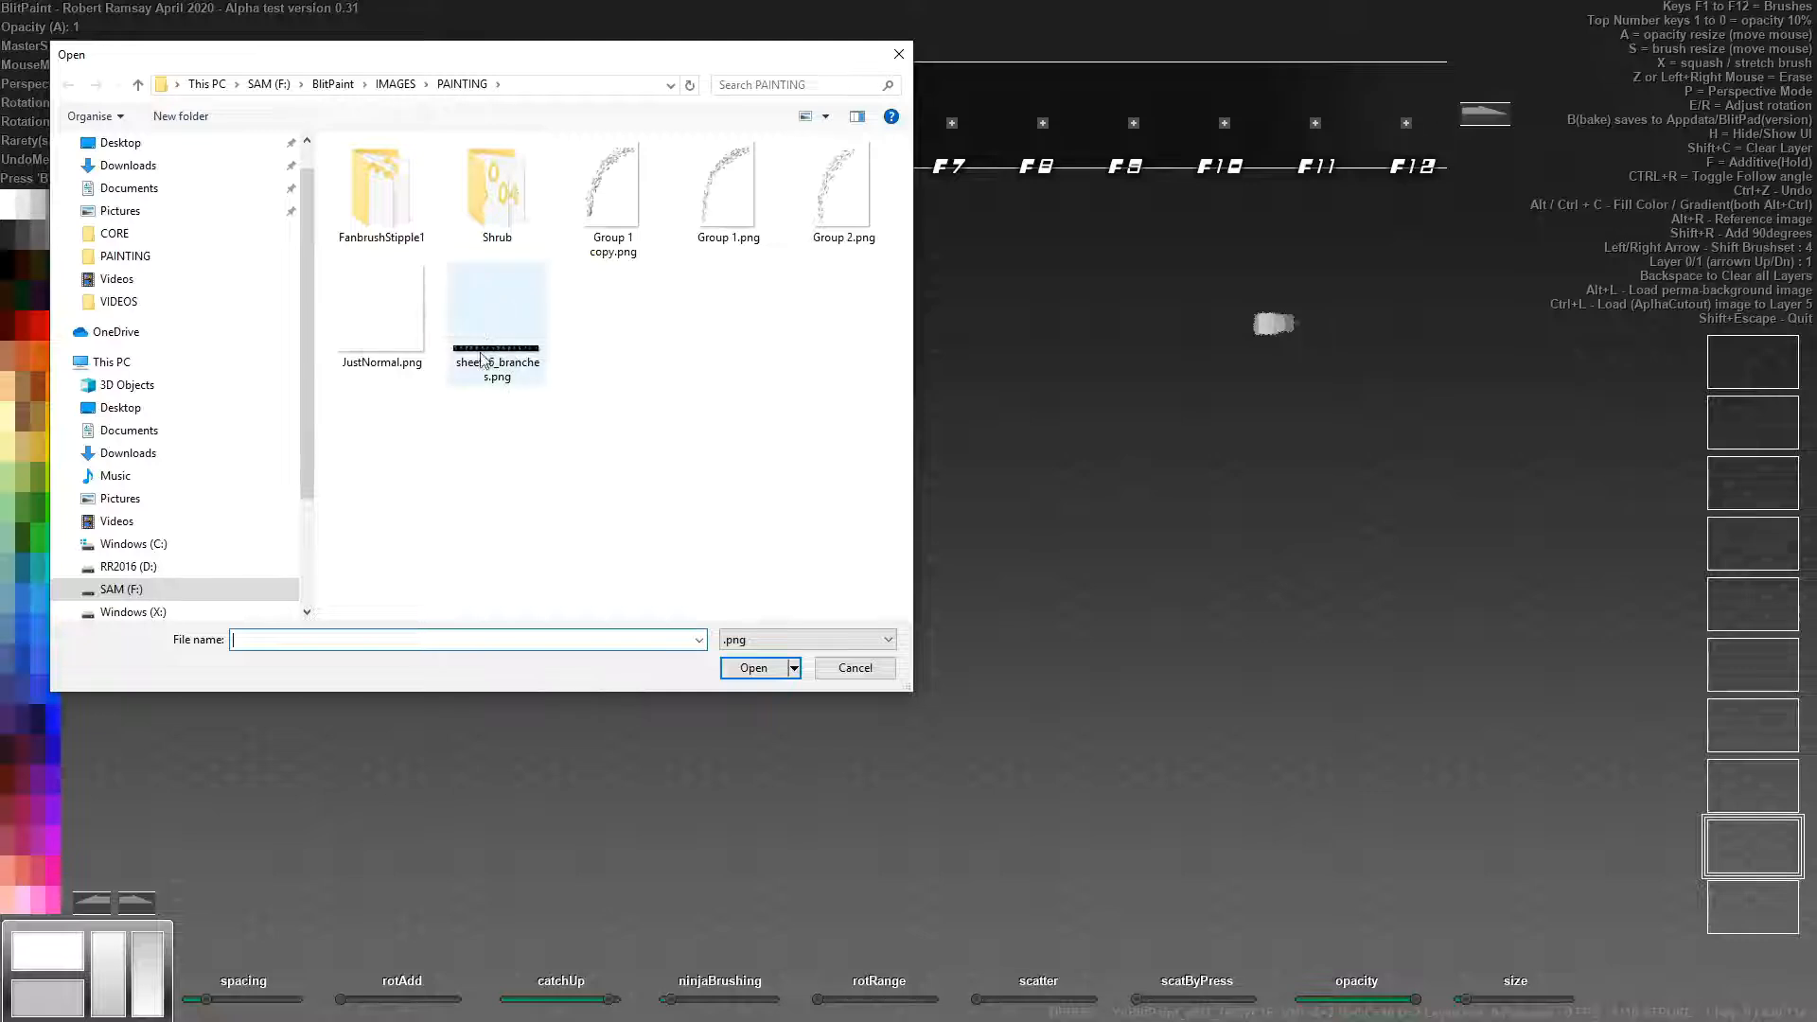
double_click(486, 356)
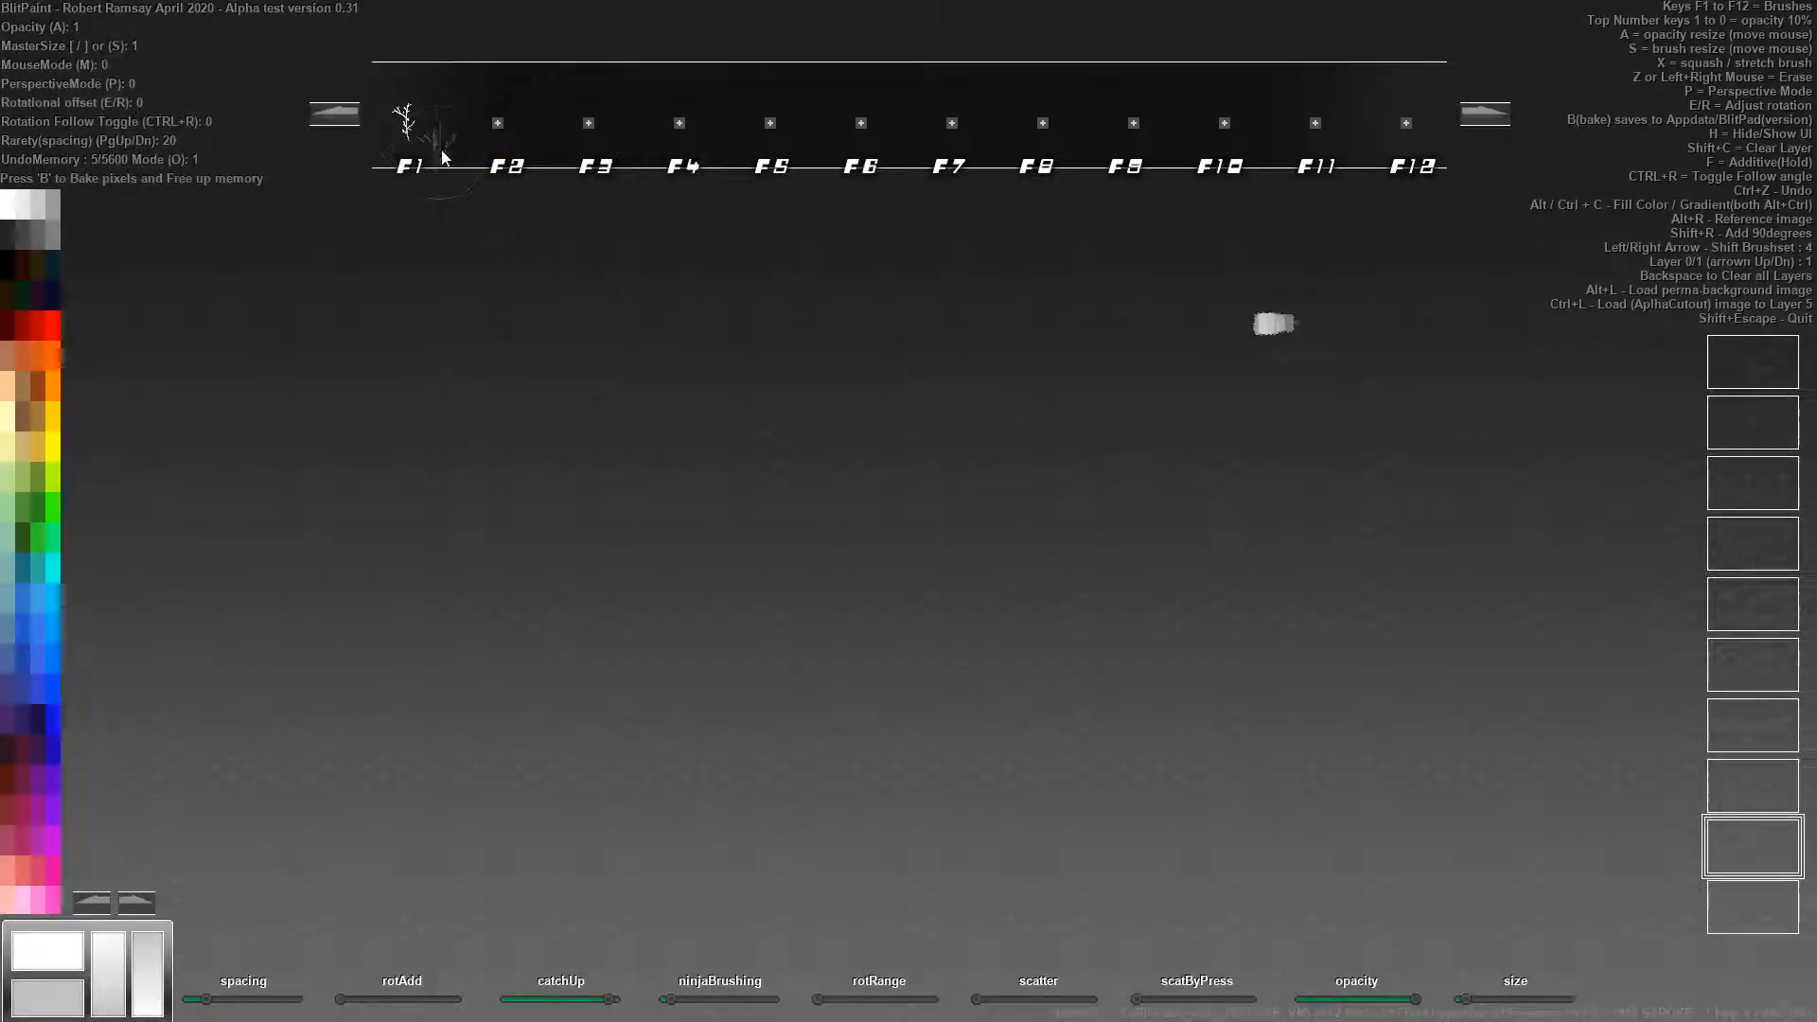
Set the master brush size to 1.63 and paint rows and clumps of upright branches across the canvas.
left_click_drag(667, 560, 806, 580)
mouse_move(990, 506)
left_mouse_down()
mouse_move(1036, 549)
mouse_move(1222, 573)
mouse_move(881, 610)
mouse_move(732, 642)
mouse_move(1055, 636)
mouse_move(681, 689)
mouse_move(1196, 696)
mouse_move(669, 739)
mouse_move(1285, 737)
mouse_move(845, 741)
mouse_move(1288, 710)
mouse_move(780, 714)
mouse_move(1266, 670)
mouse_move(1221, 727)
mouse_move(836, 762)
mouse_move(861, 743)
mouse_move(643, 719)
mouse_move(1027, 695)
mouse_move(495, 723)
mouse_move(532, 677)
mouse_move(923, 628)
mouse_move(574, 613)
mouse_move(881, 547)
mouse_move(596, 459)
left_mouse_up()
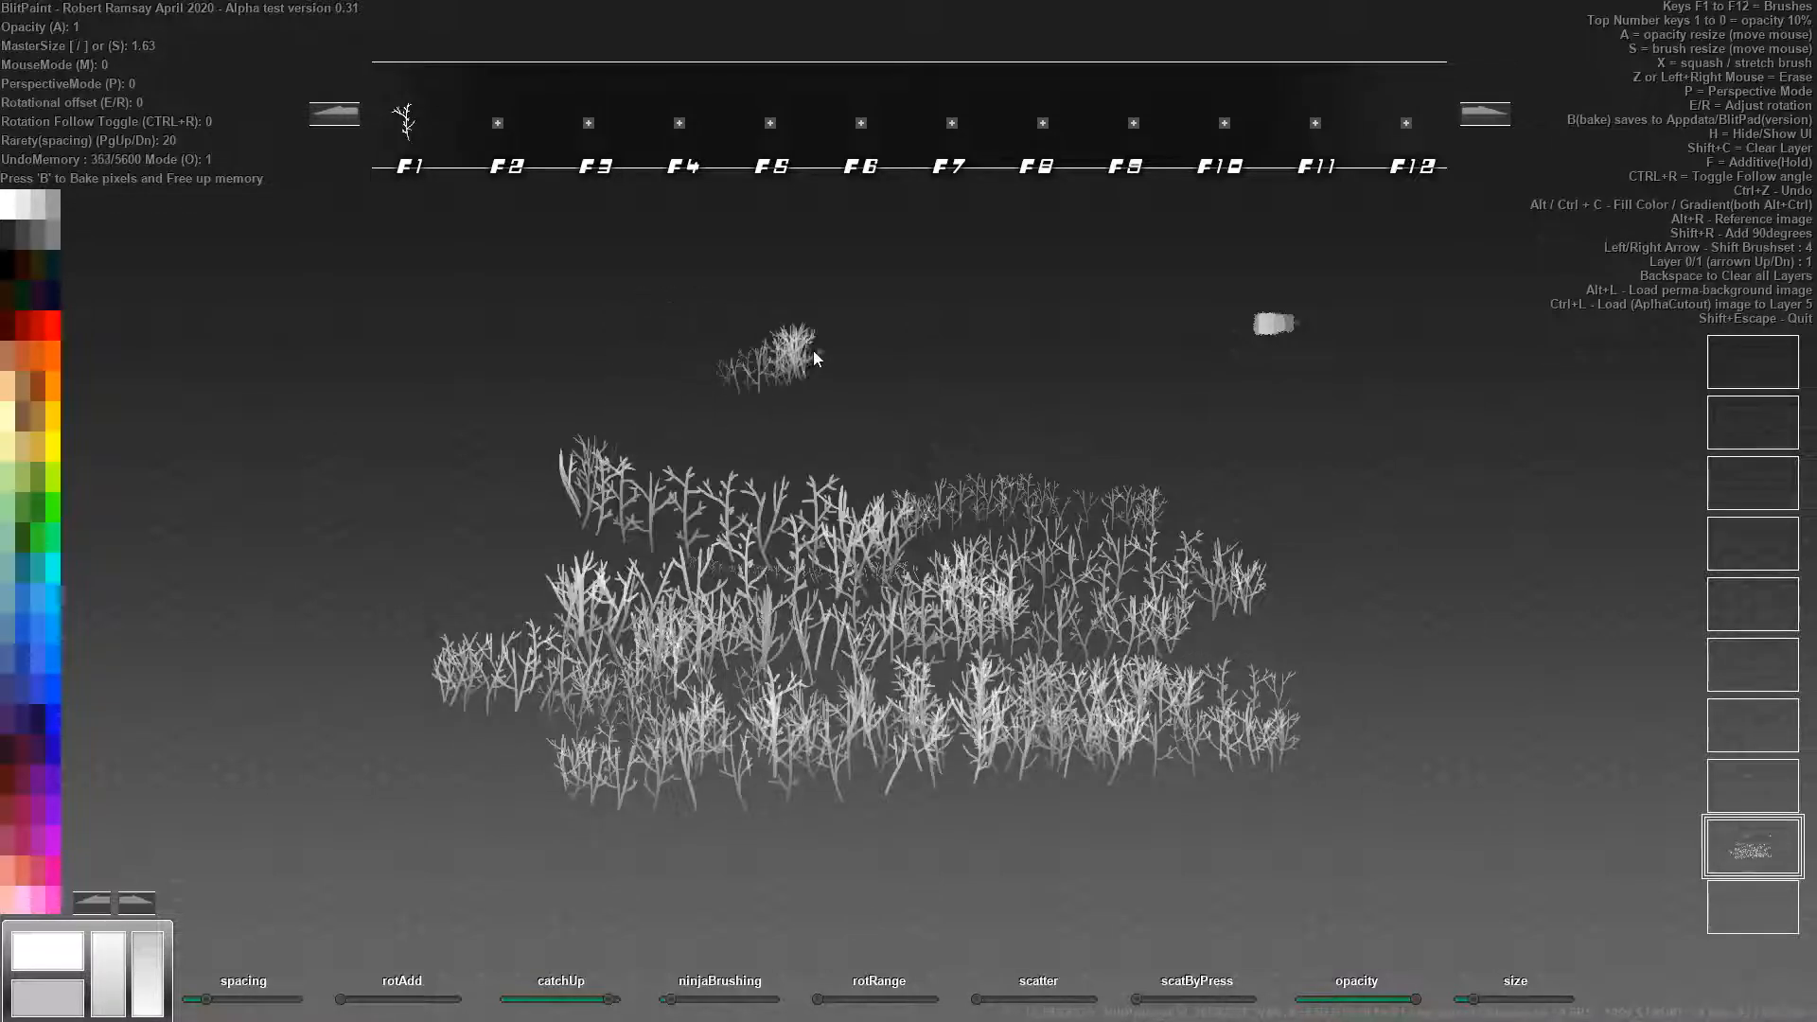
mouse_move(1148, 373)
left_mouse_down()
mouse_move(1224, 347)
mouse_move(1393, 486)
mouse_move(1452, 454)
left_mouse_up()
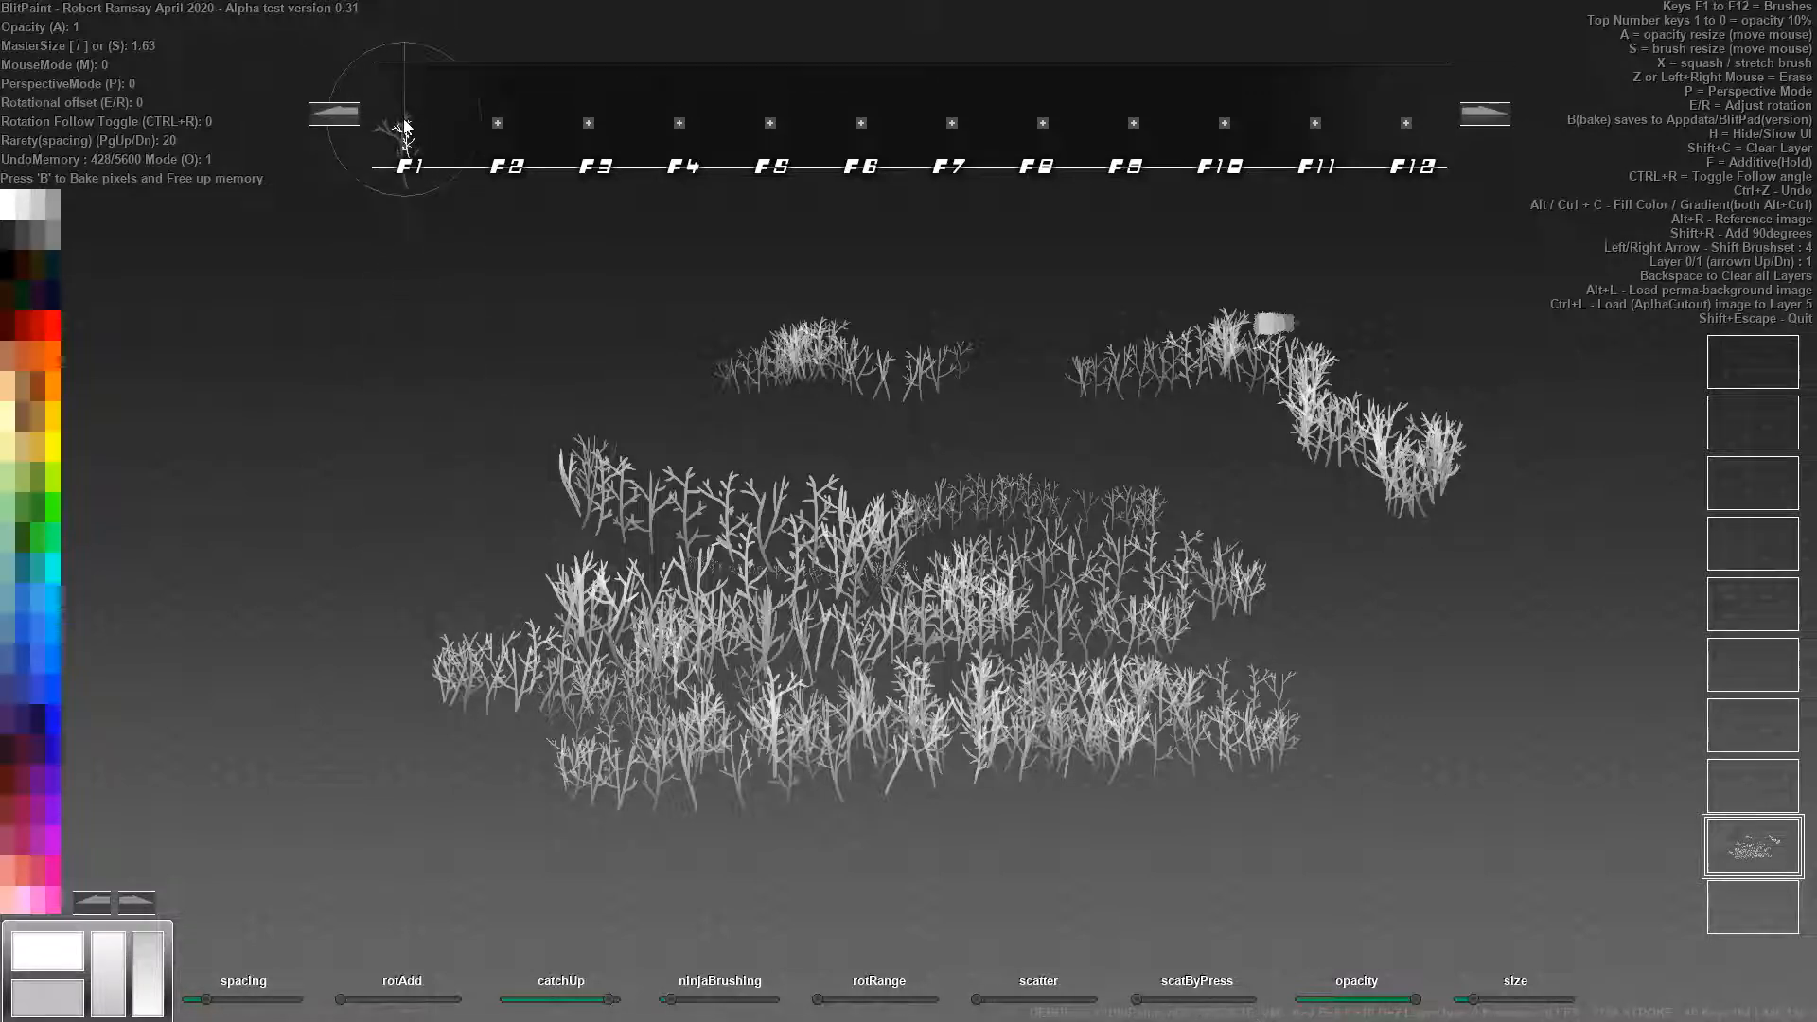
left_click(428, 445)
mouse_move(428, 446)
left_mouse_down()
mouse_move(405, 490)
mouse_move(414, 605)
left_mouse_up()
Turn on rotation follow, clear the layer, and paint one large and four smaller round branch clumps with circular strokes.
key("ctrl+r")
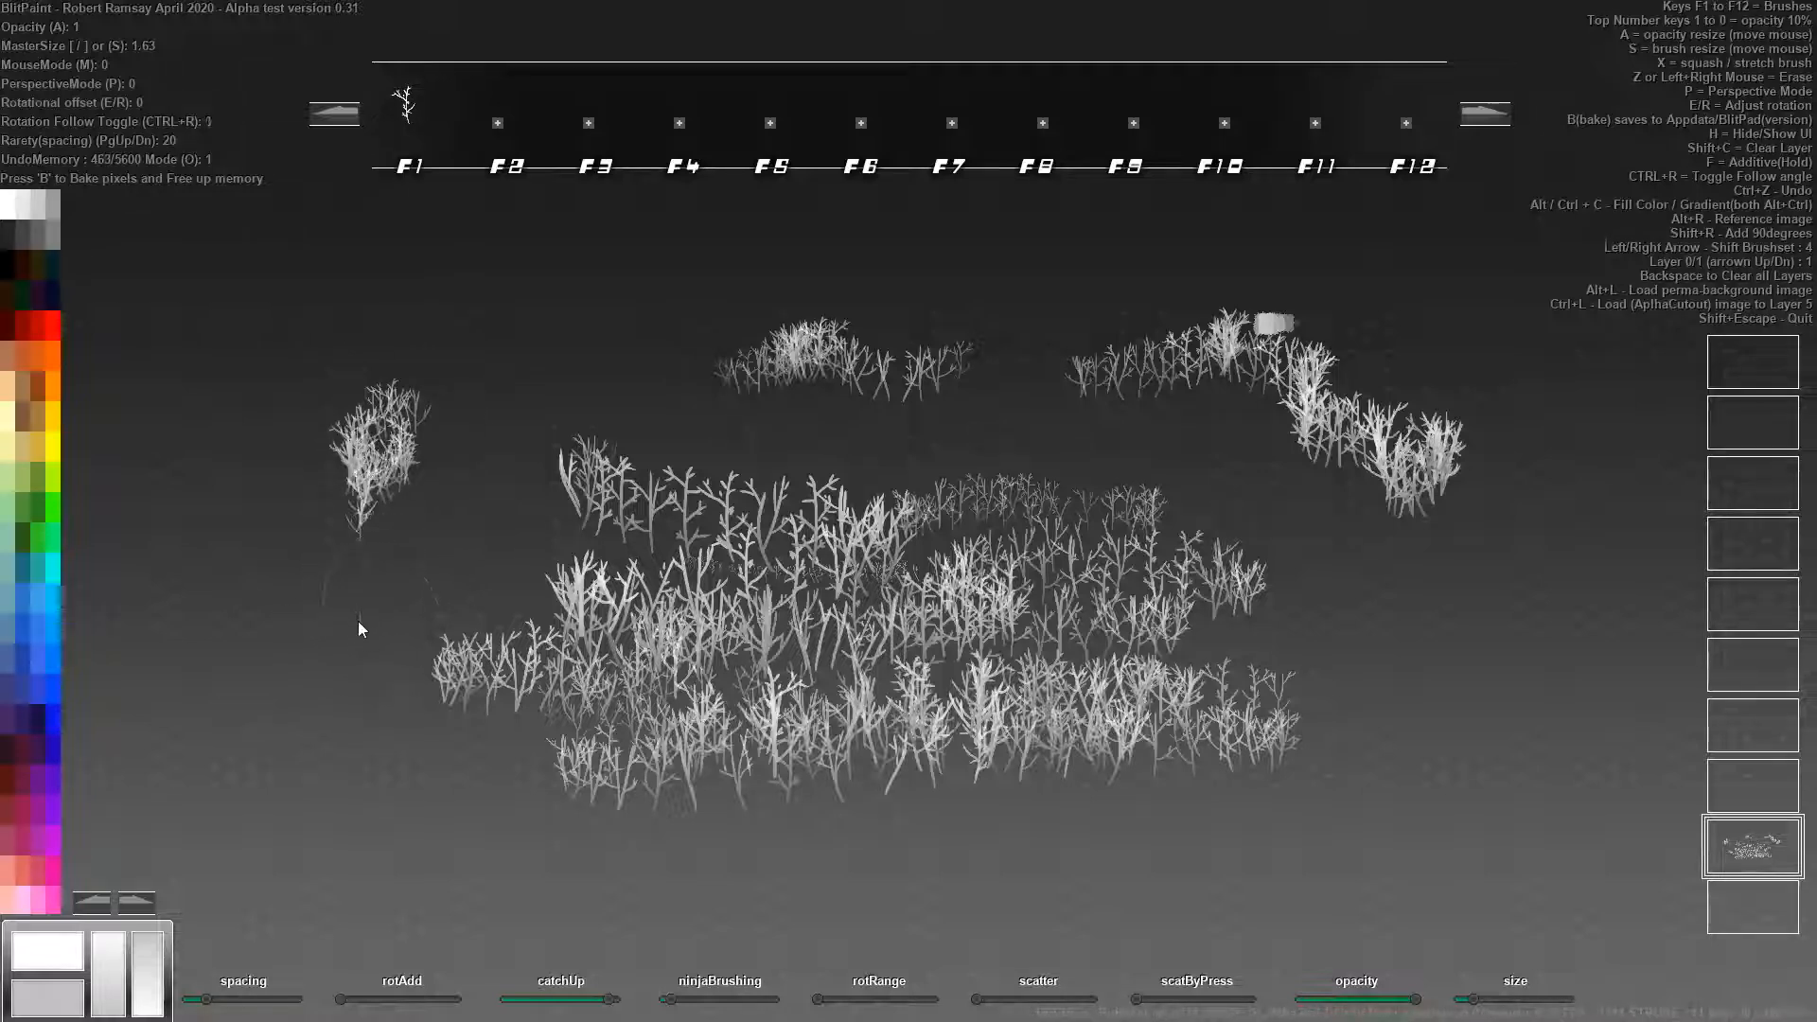
key("shift+c")
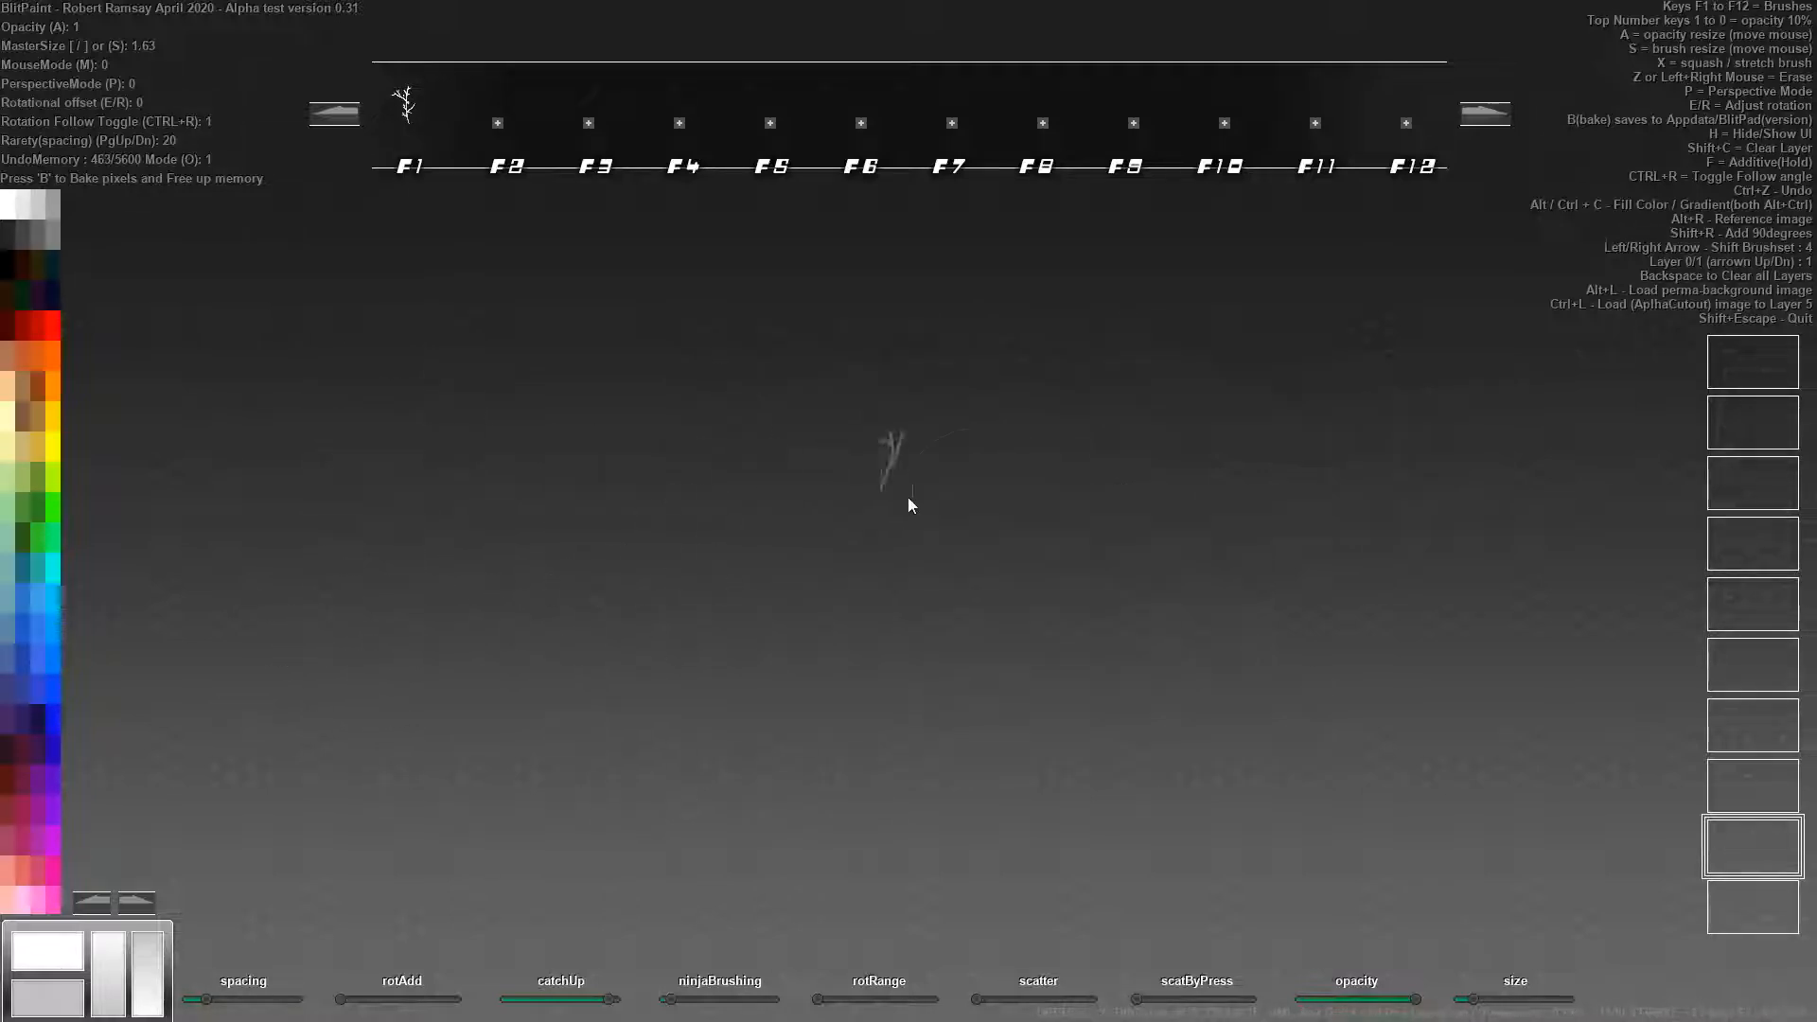
mouse_move(1062, 494)
left_mouse_down()
mouse_move(979, 538)
mouse_move(938, 450)
mouse_move(1023, 408)
mouse_move(1035, 498)
mouse_move(964, 488)
mouse_move(1029, 449)
mouse_move(1000, 474)
left_mouse_up()
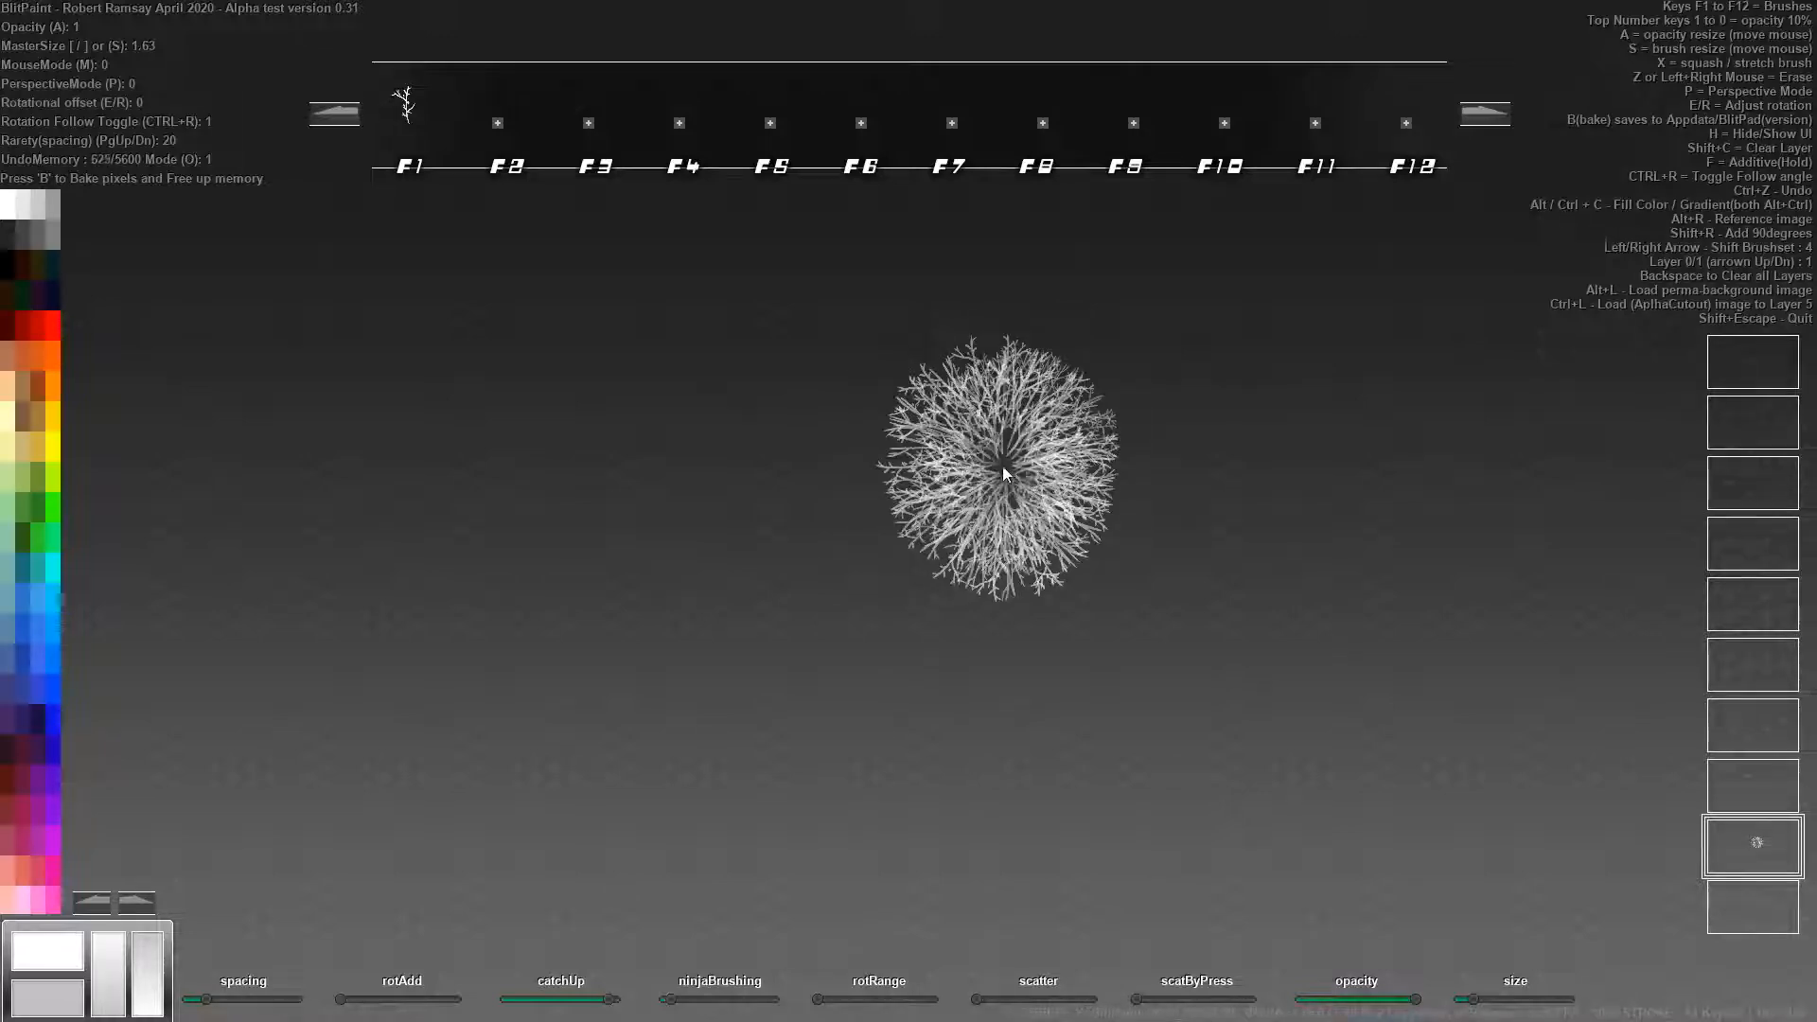
left_click_drag(669, 500, 669, 499)
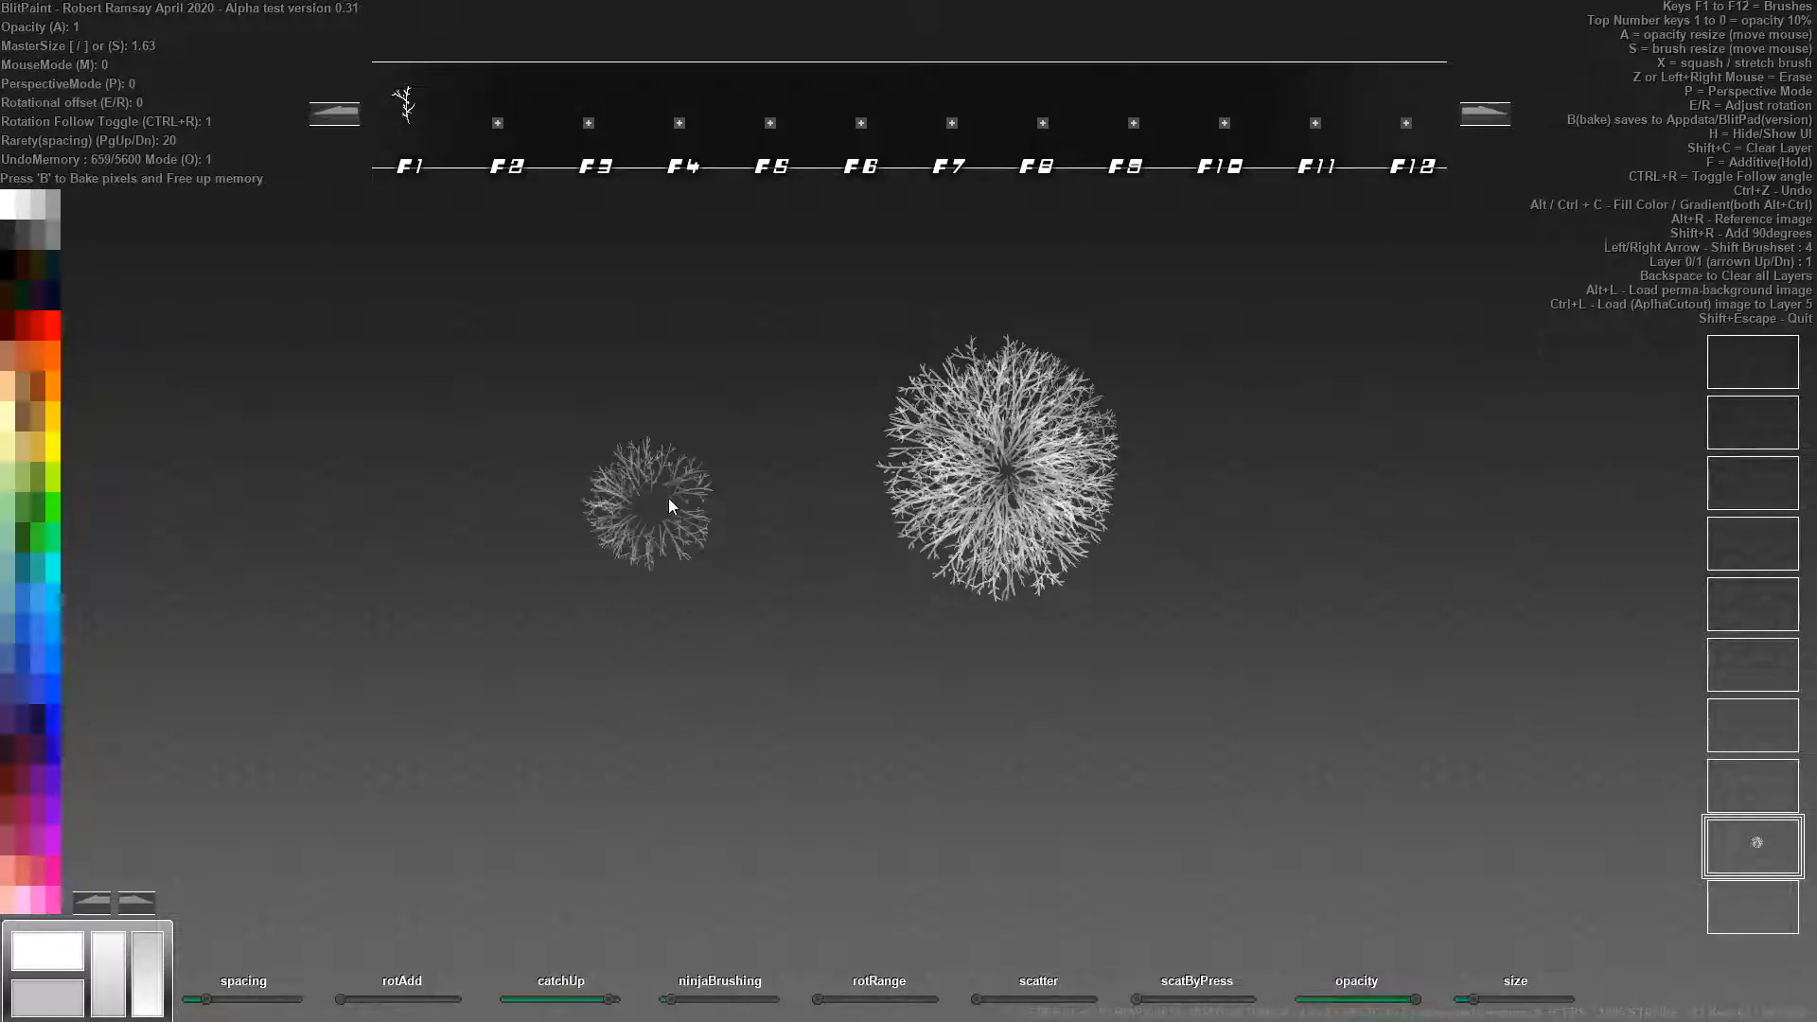
left_click_drag(1324, 525, 1351, 490)
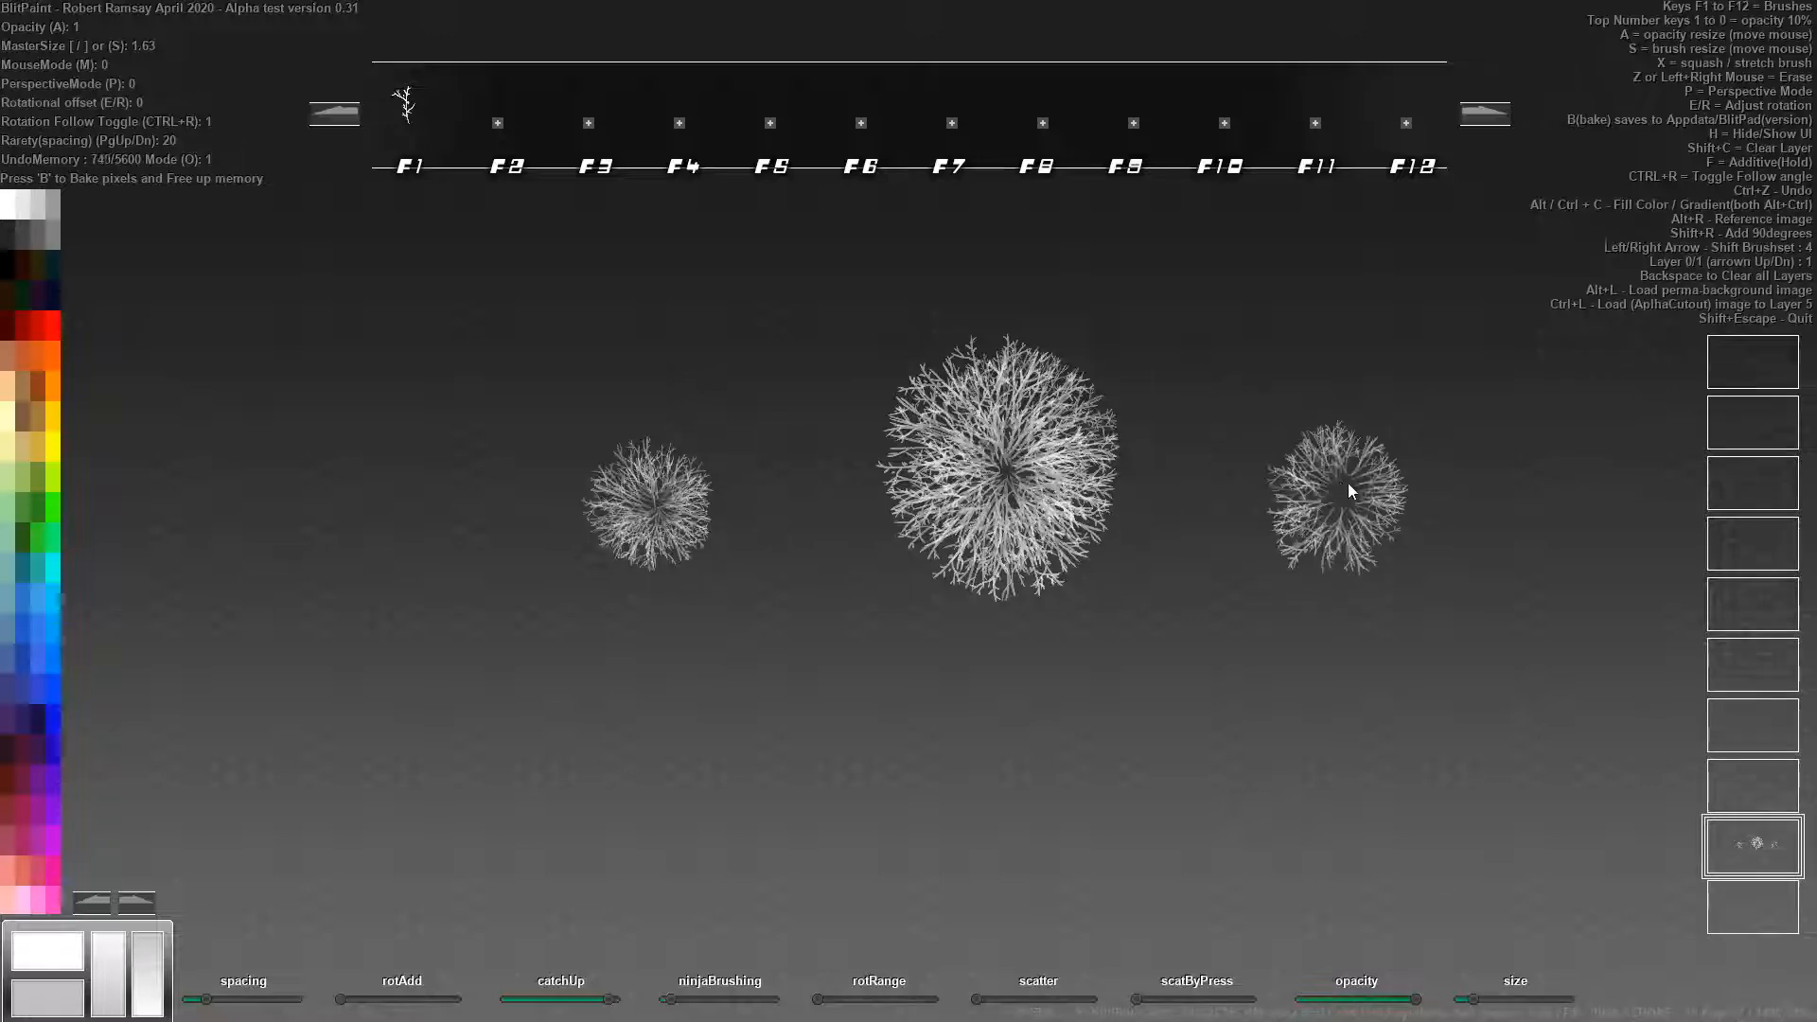
left_click_drag(1143, 722, 1145, 717)
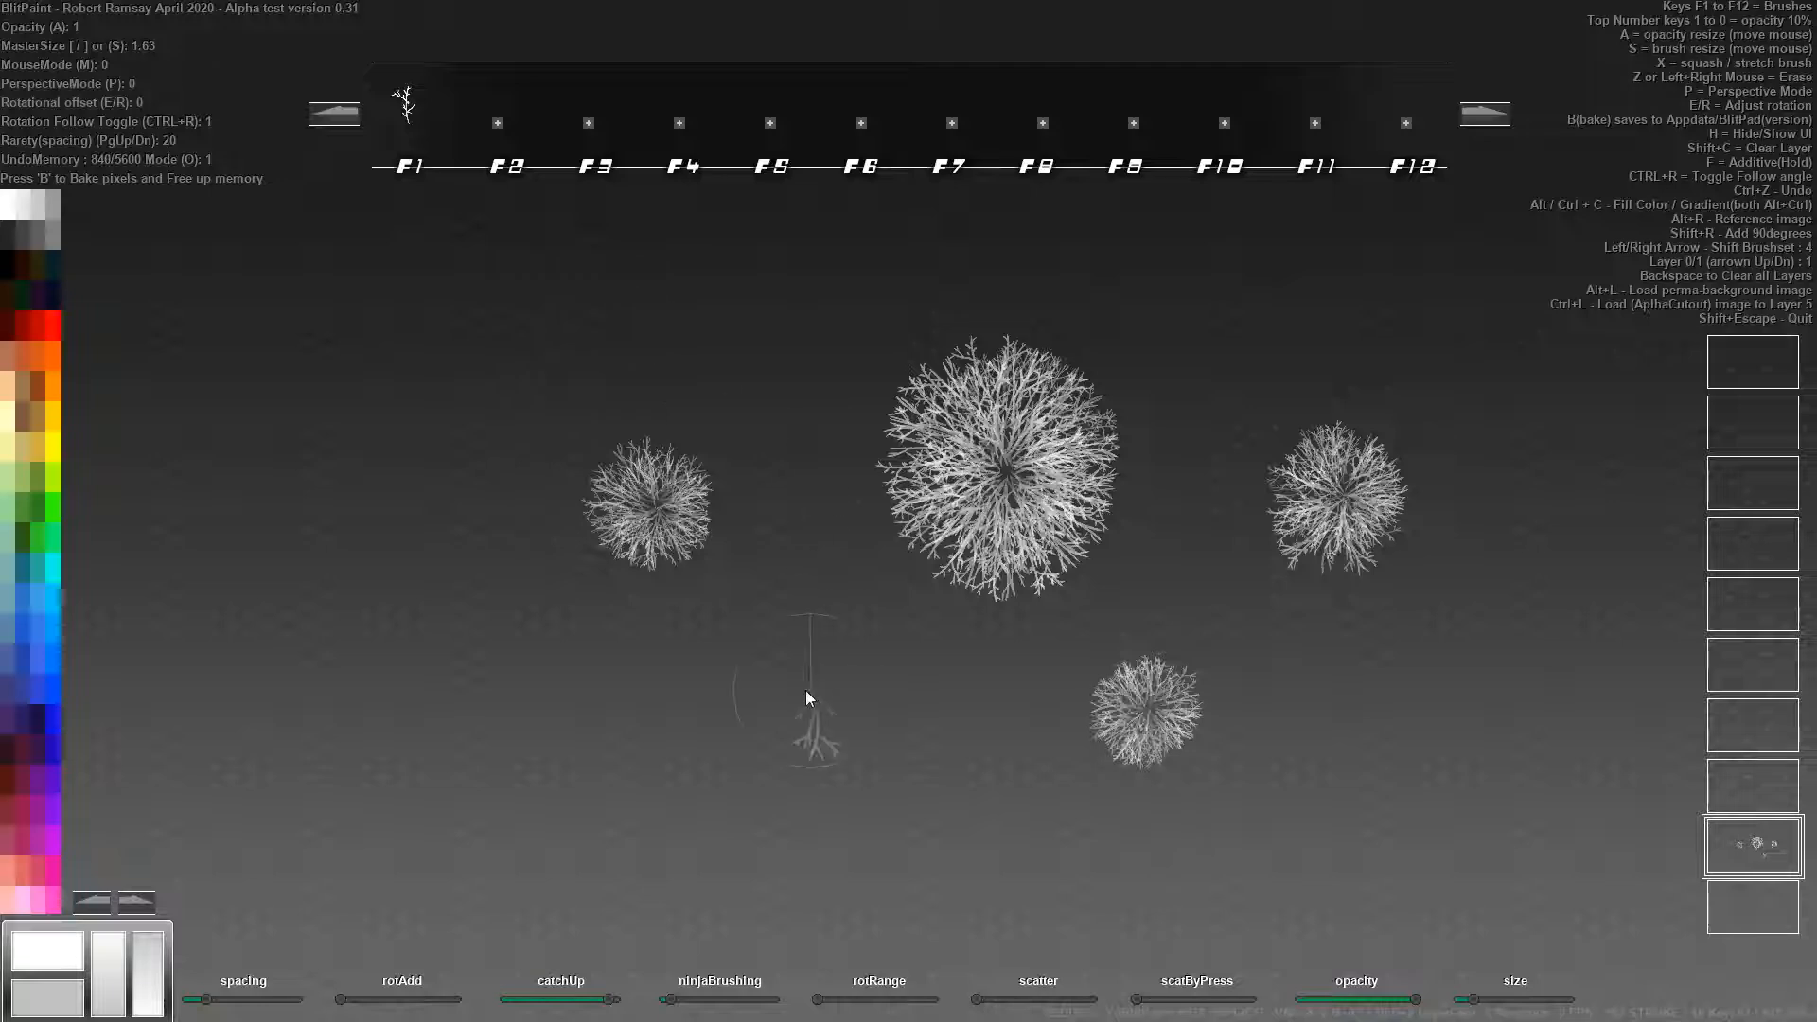
left_click_drag(812, 689, 811, 681)
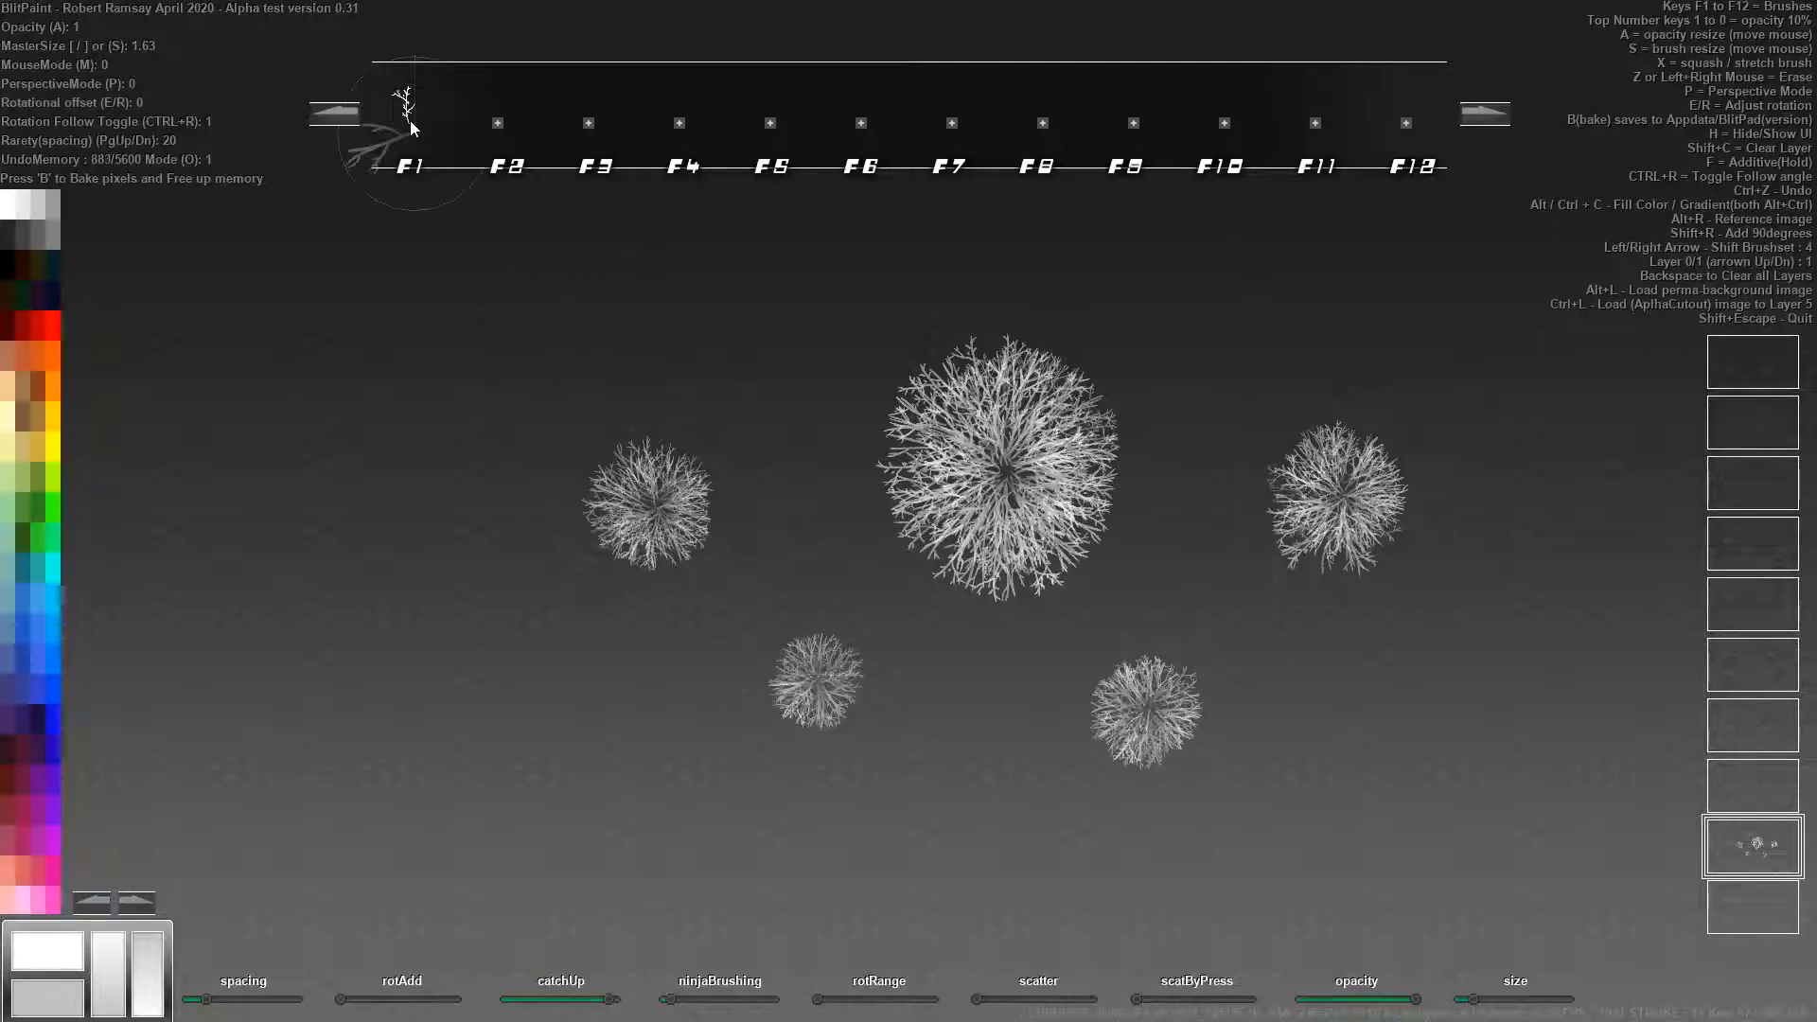
Reduce the master size to 1.23, paint more small round branch clumps around the canvas and thicken the large central one.
key("s")
left_click_drag(787, 421, 784, 416)
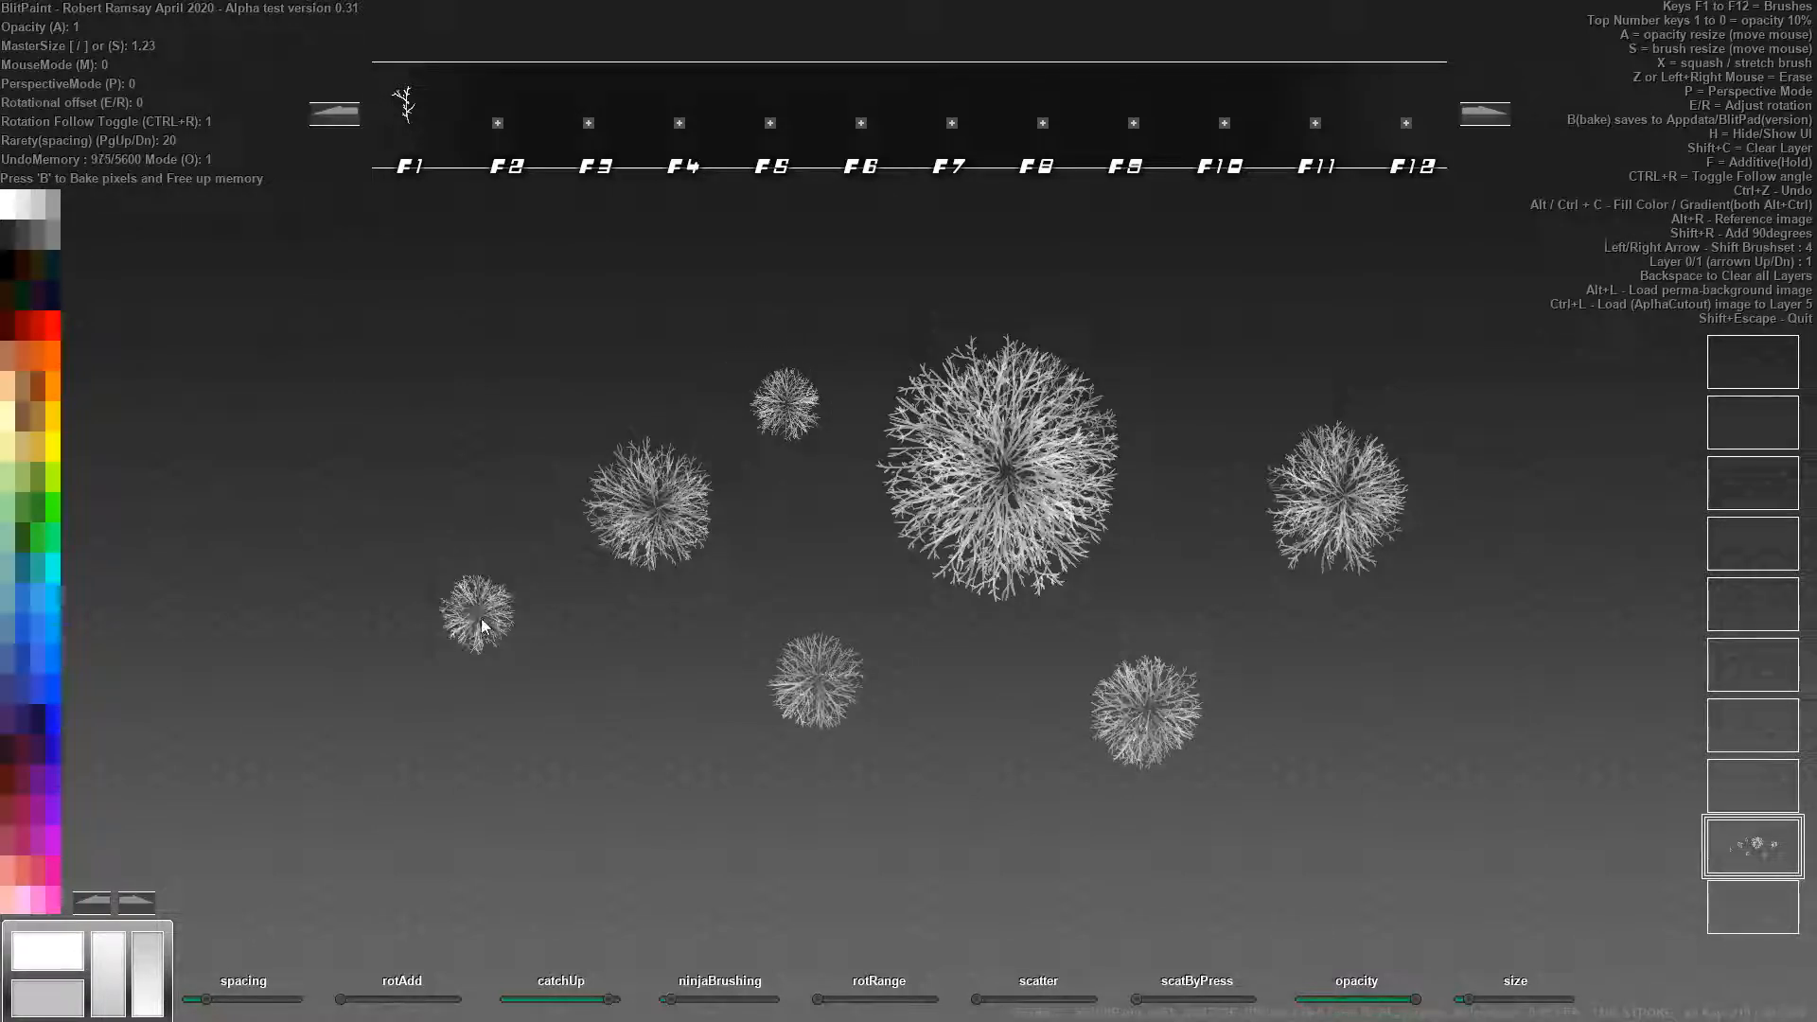
mouse_move(996, 469)
left_mouse_down()
mouse_move(1026, 445)
mouse_move(989, 493)
mouse_move(1033, 465)
mouse_move(998, 430)
mouse_move(992, 490)
mouse_move(1019, 502)
mouse_move(1039, 420)
mouse_move(941, 445)
mouse_move(965, 487)
left_mouse_up()
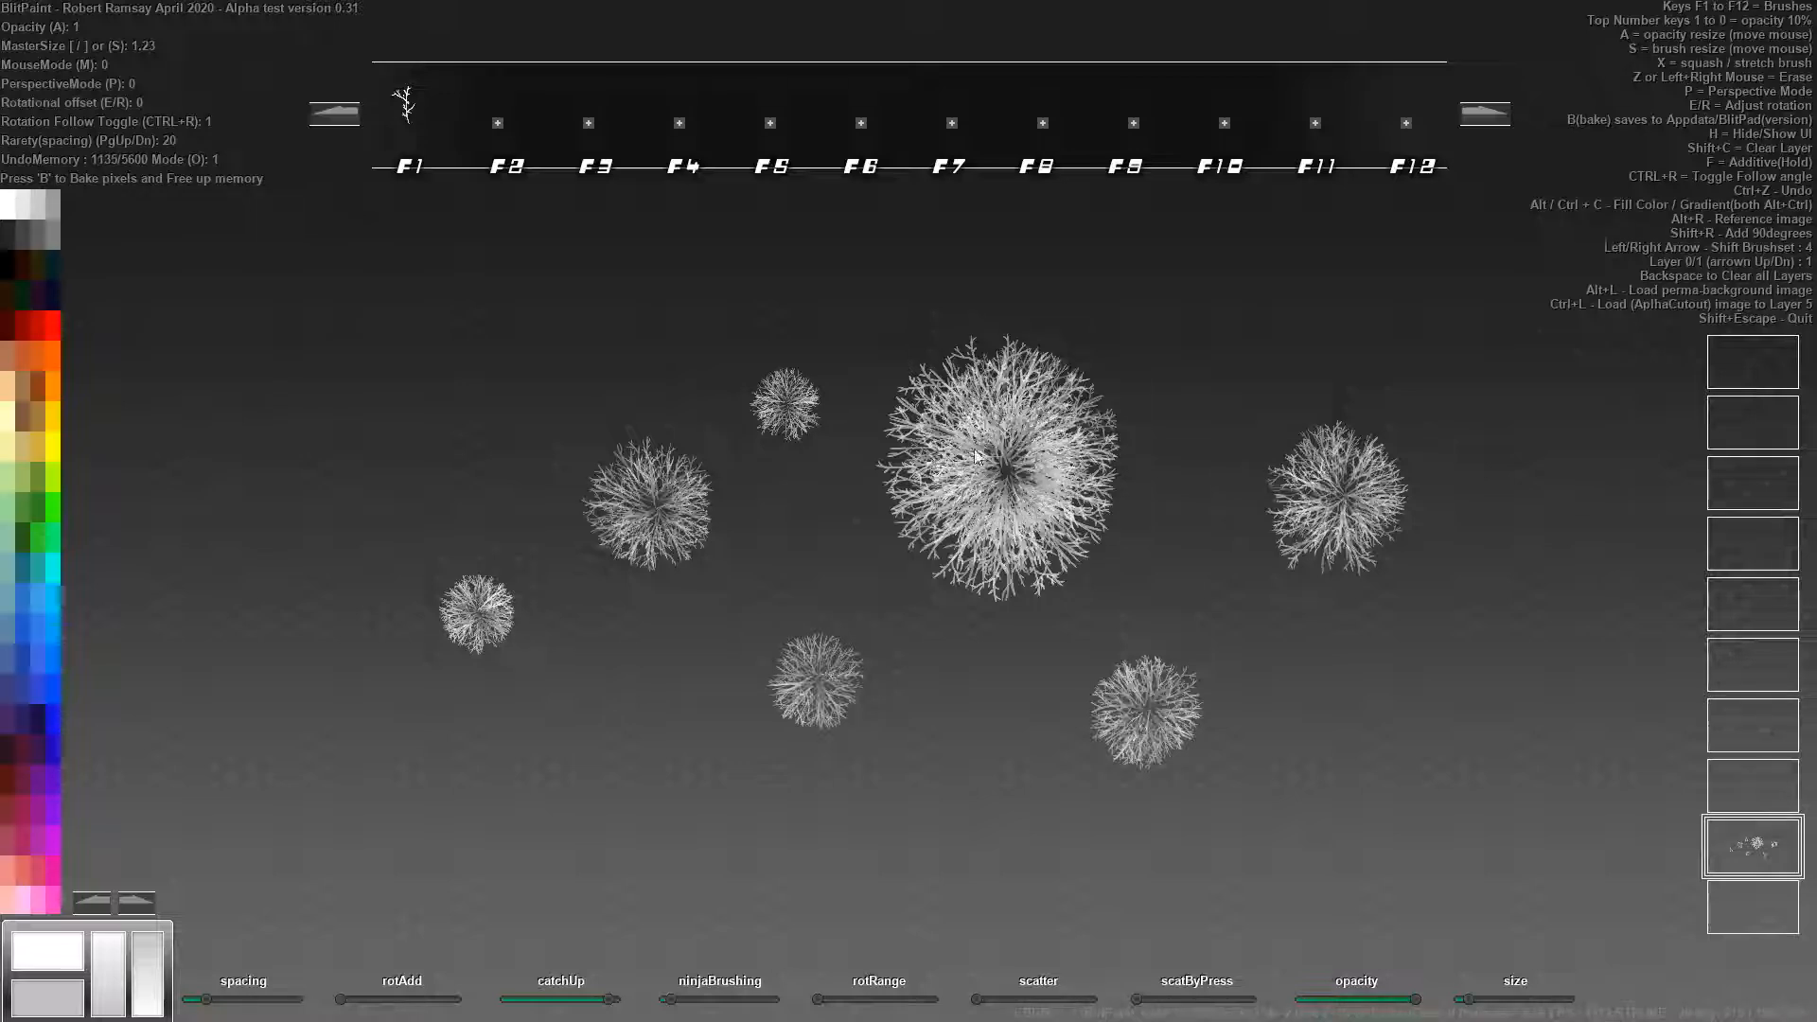
left_click_drag(1244, 307, 1232, 320)
mouse_move(570, 339)
left_mouse_down()
mouse_move(545, 329)
mouse_move(548, 355)
left_mouse_up()
Load the branches sprite sheet into slot F2 and test the two branch brushes with straight and circular strokes.
left_click(498, 122)
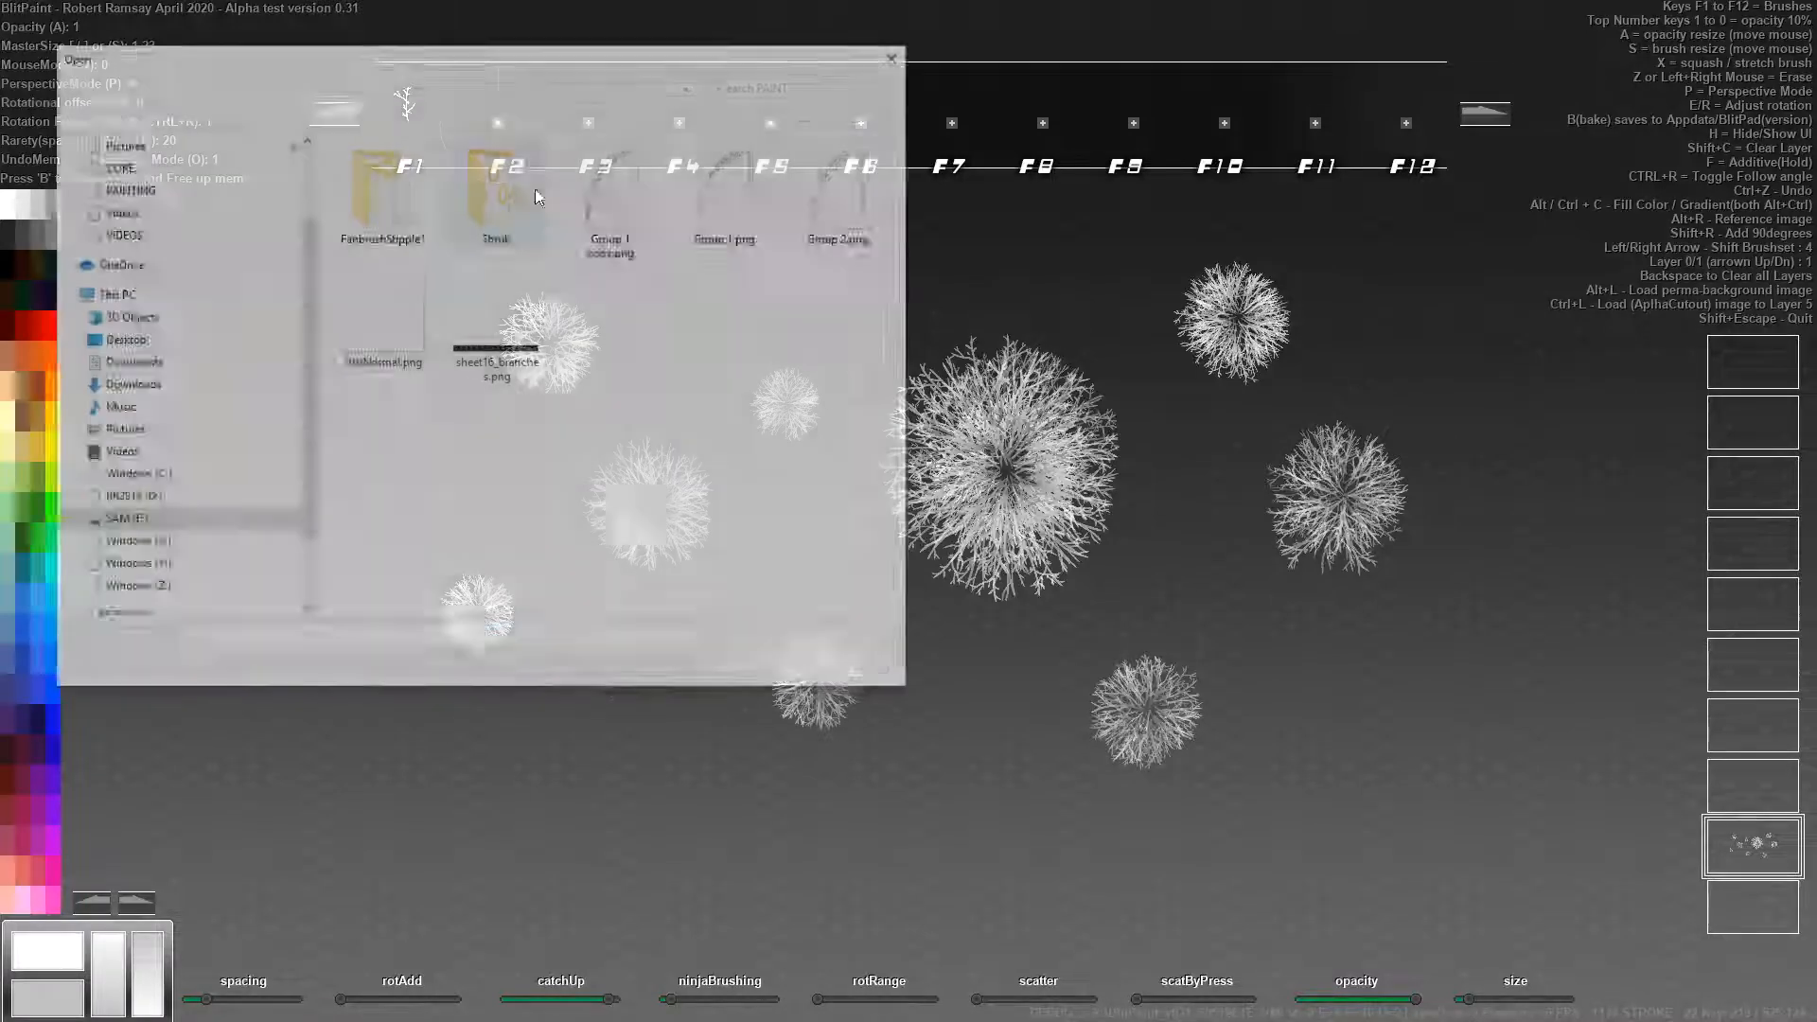
double_click(504, 357)
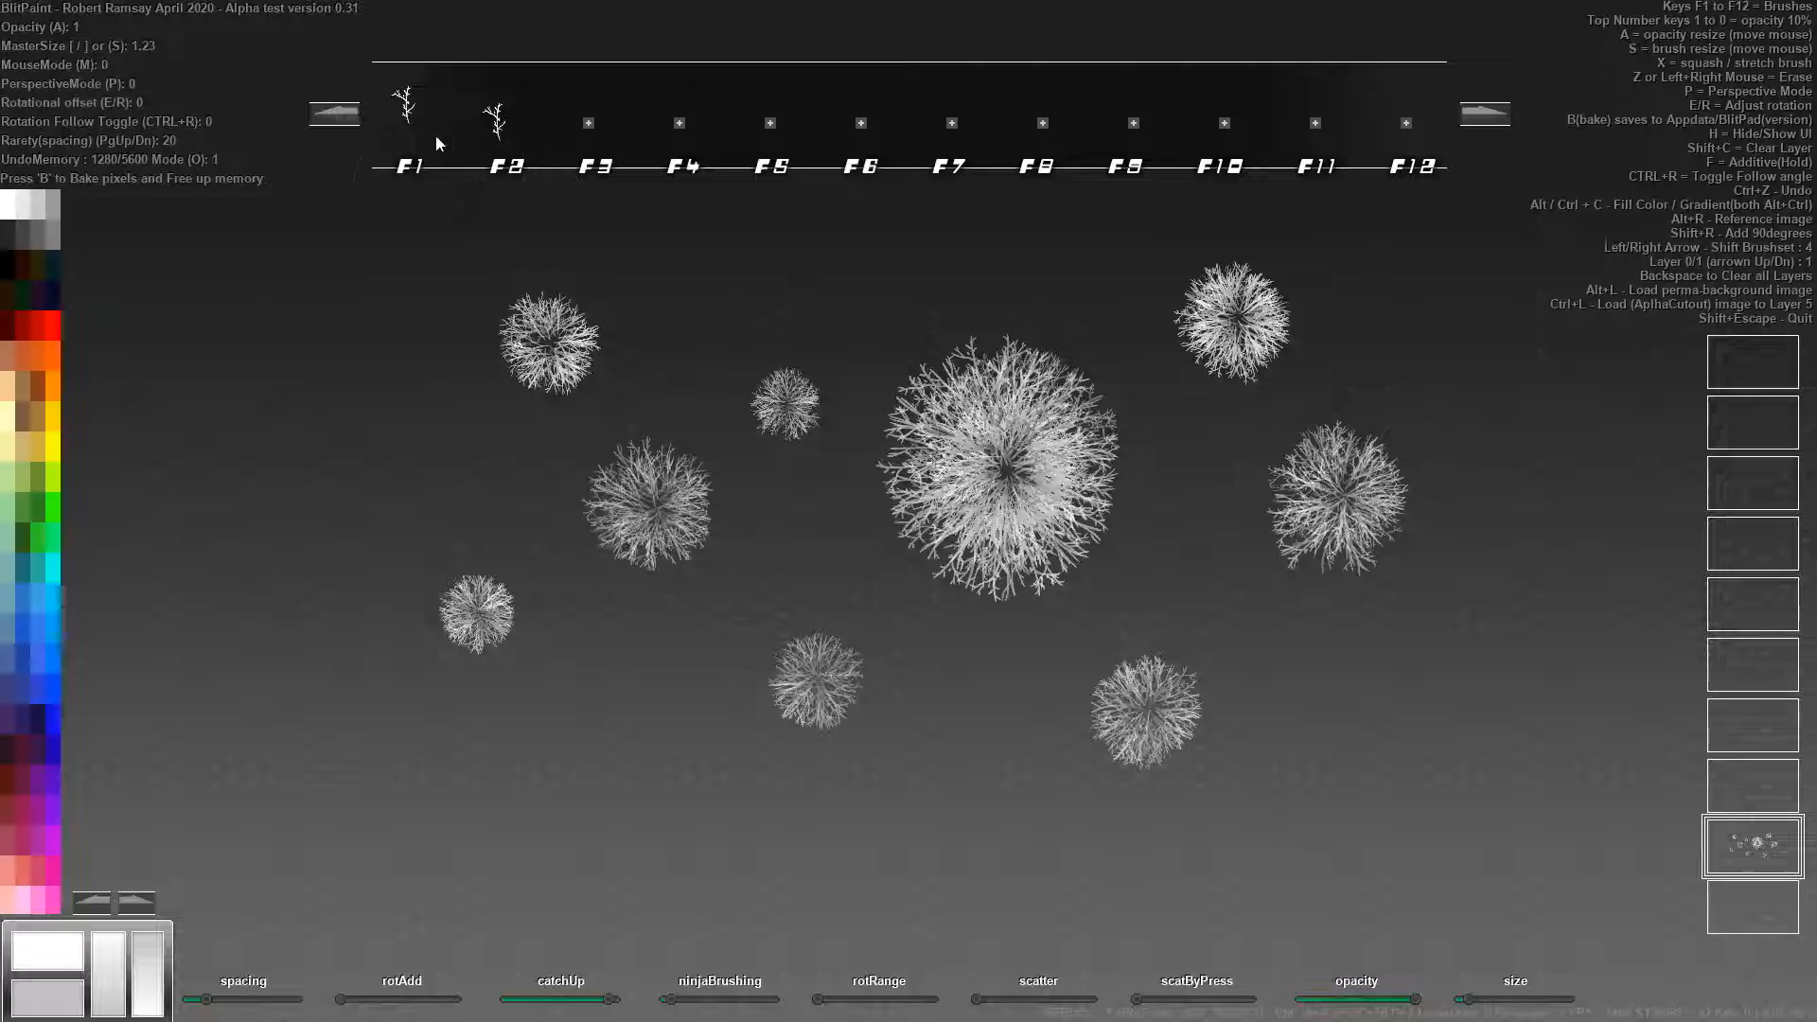
mouse_move(416, 435)
left_mouse_down()
mouse_move(324, 426)
mouse_move(360, 336)
mouse_move(313, 374)
mouse_move(312, 549)
left_mouse_up()
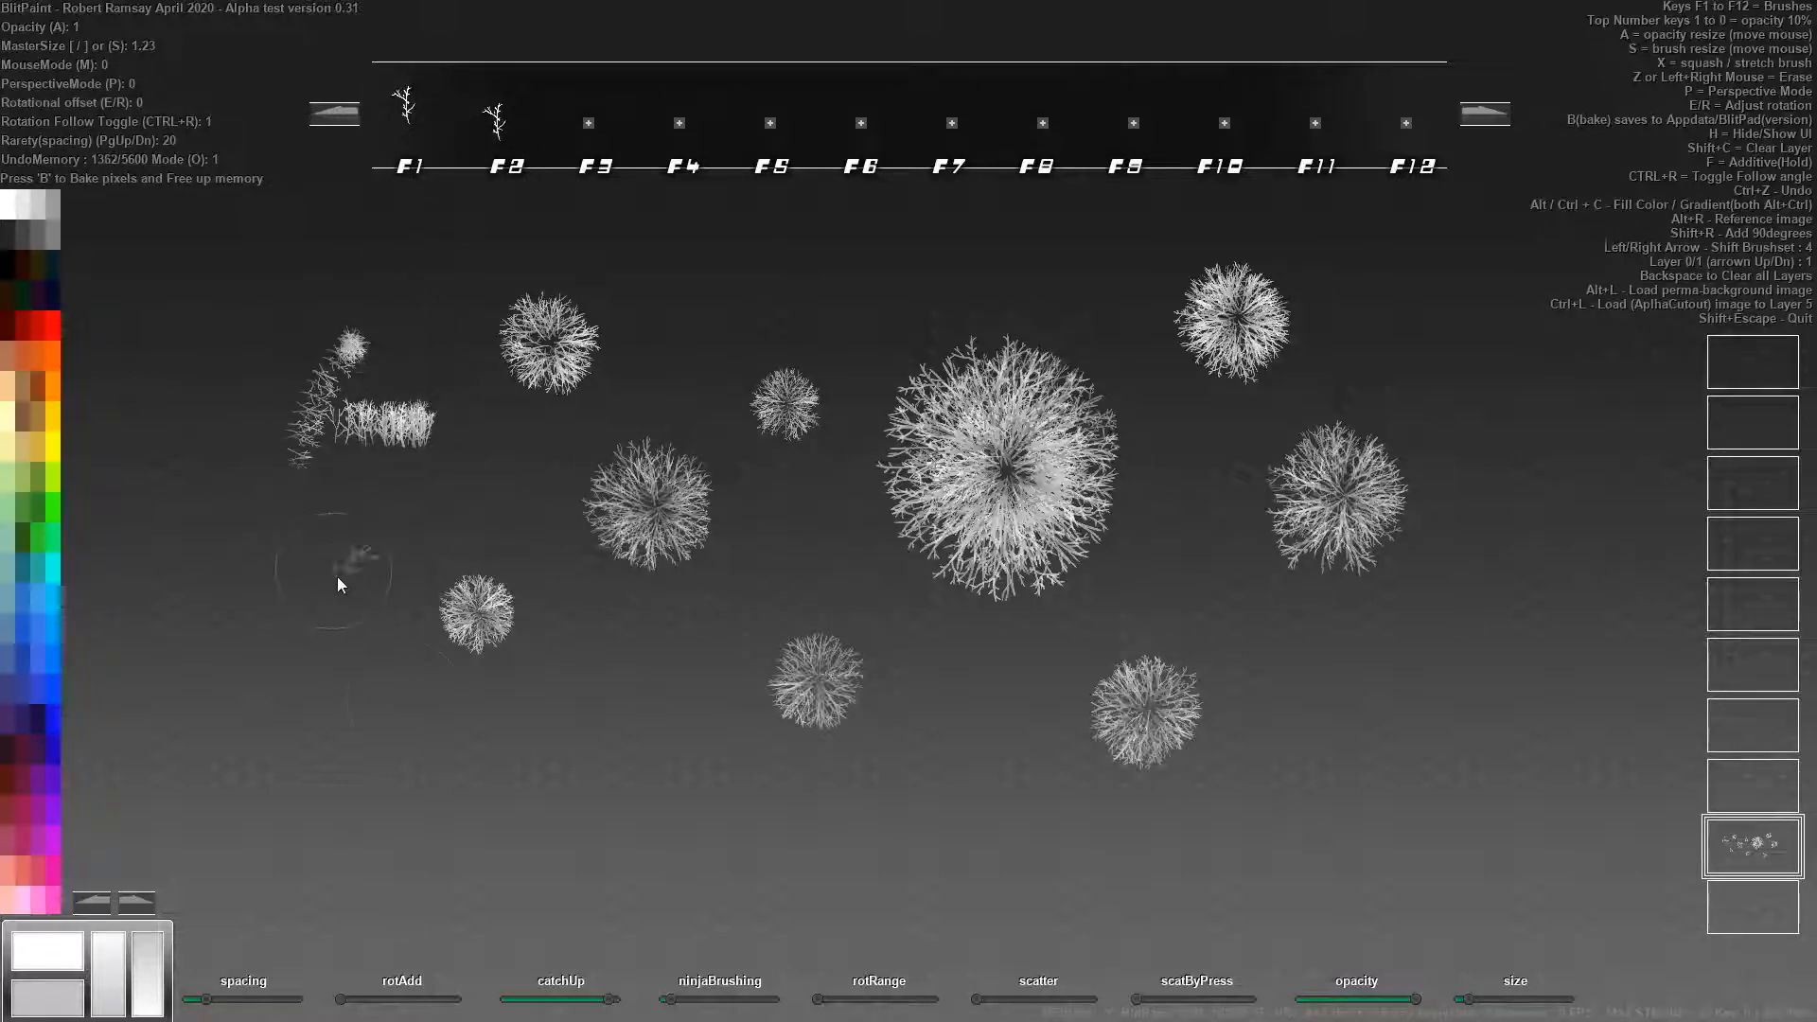
mouse_move(347, 783)
left_mouse_down()
mouse_move(401, 754)
mouse_move(345, 790)
mouse_move(366, 811)
mouse_move(363, 746)
left_mouse_up()
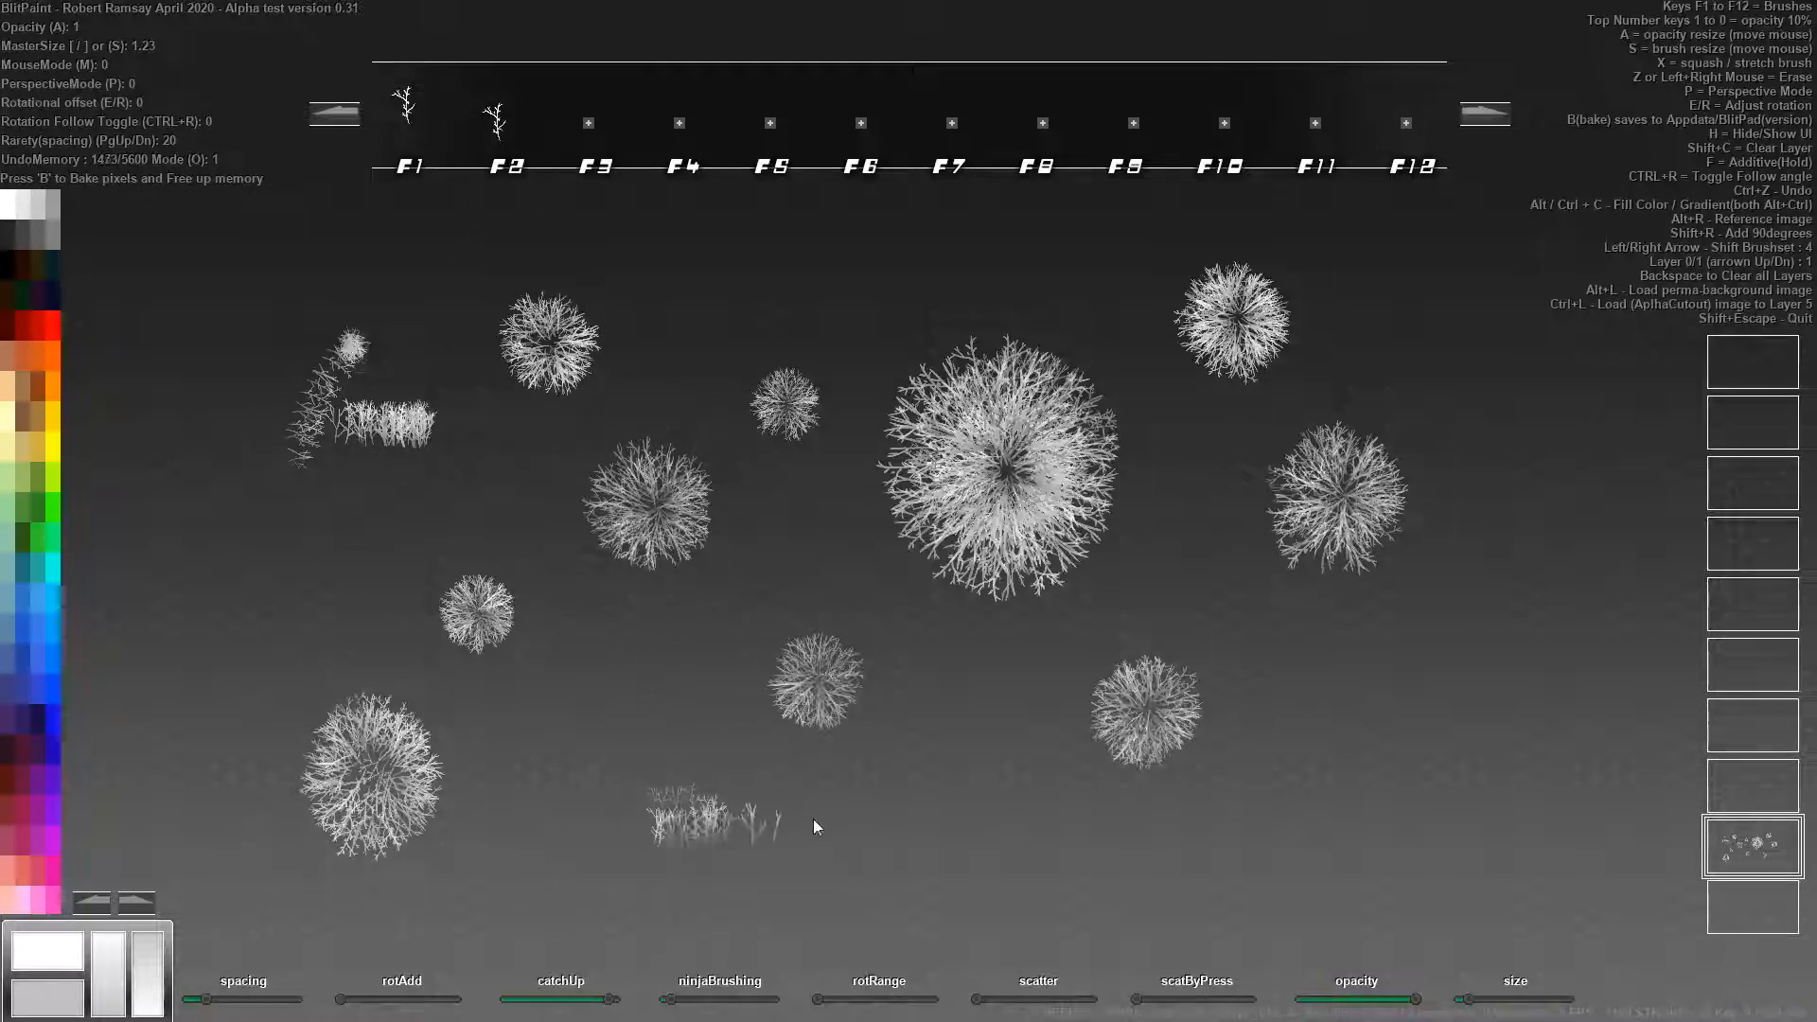
left_click_drag(814, 826, 868, 838)
Increase the brush rarity (spacing) to 60 and paint sparser rows of upright branches in the lower part of the canvas.
key("Page_Up")
key("Page_Up")
key("Page_Up")
key("Page_Up")
mouse_move(967, 850)
left_mouse_down()
mouse_move(1390, 869)
mouse_move(1054, 872)
mouse_move(1261, 865)
left_mouse_up()
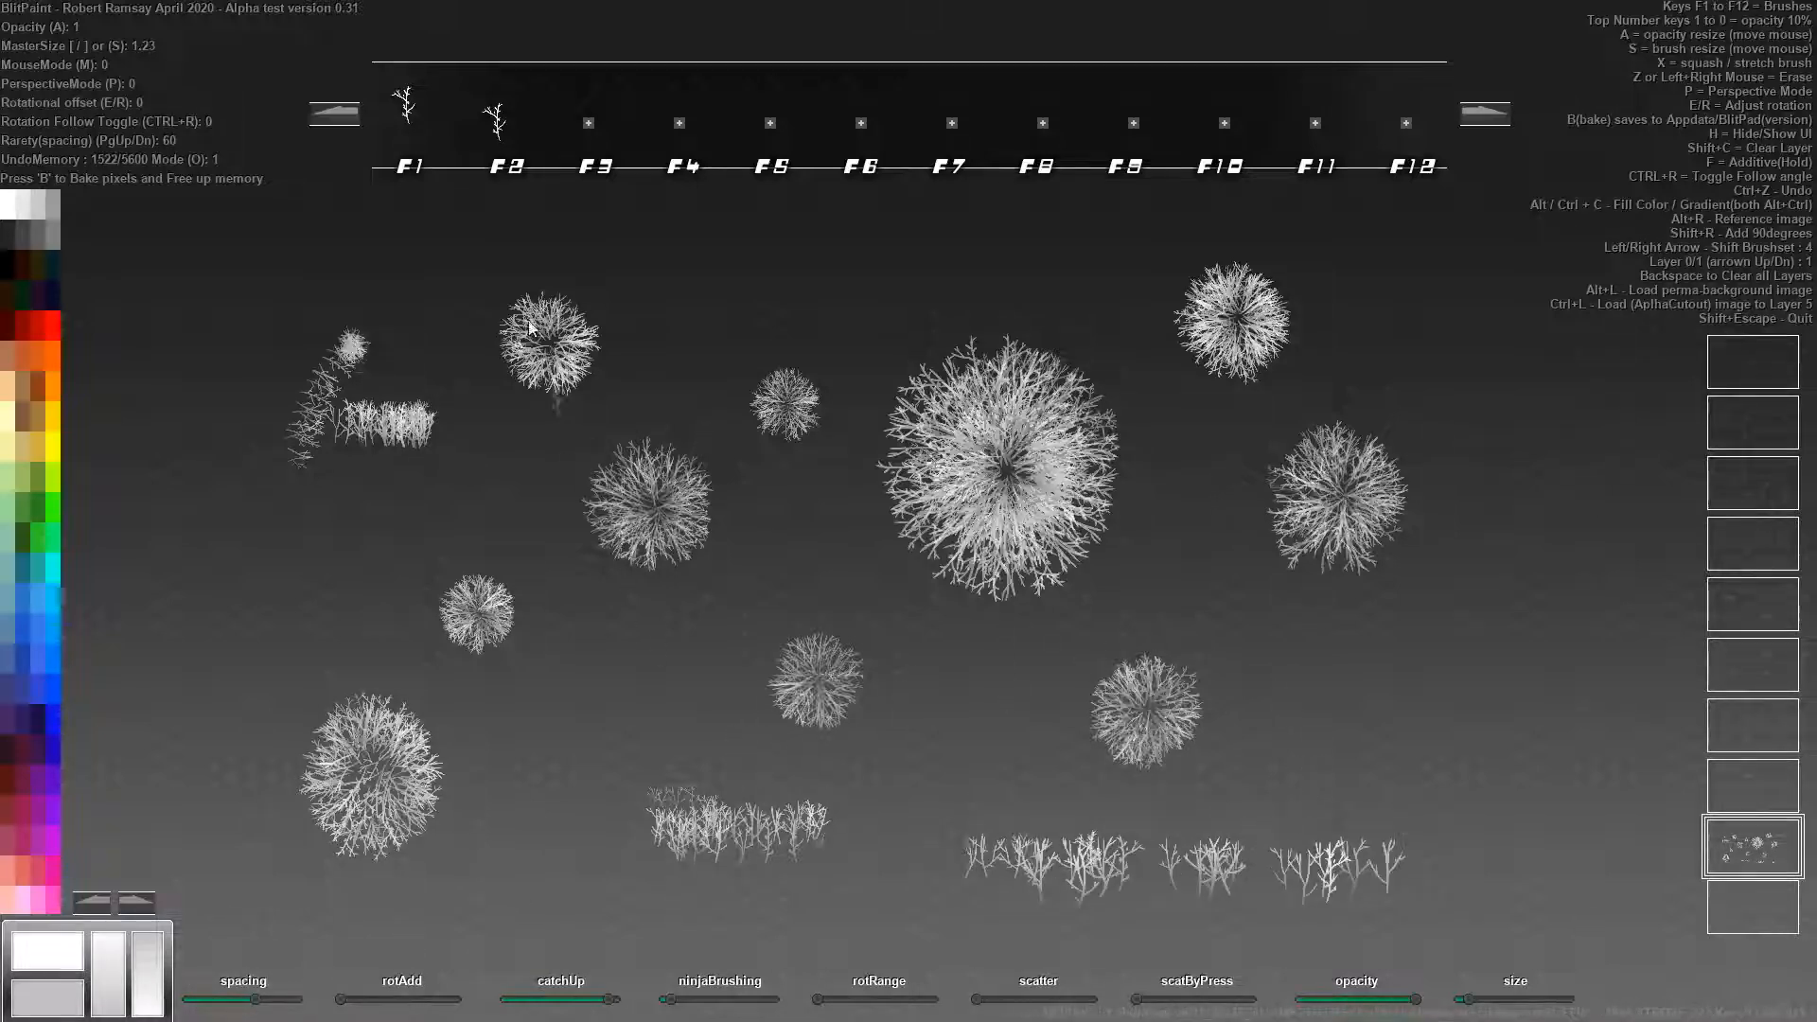
mouse_move(1291, 775)
left_mouse_down()
mouse_move(1403, 797)
mouse_move(1475, 764)
mouse_move(1462, 714)
mouse_move(1372, 721)
mouse_move(1326, 778)
mouse_move(1520, 748)
left_mouse_up()
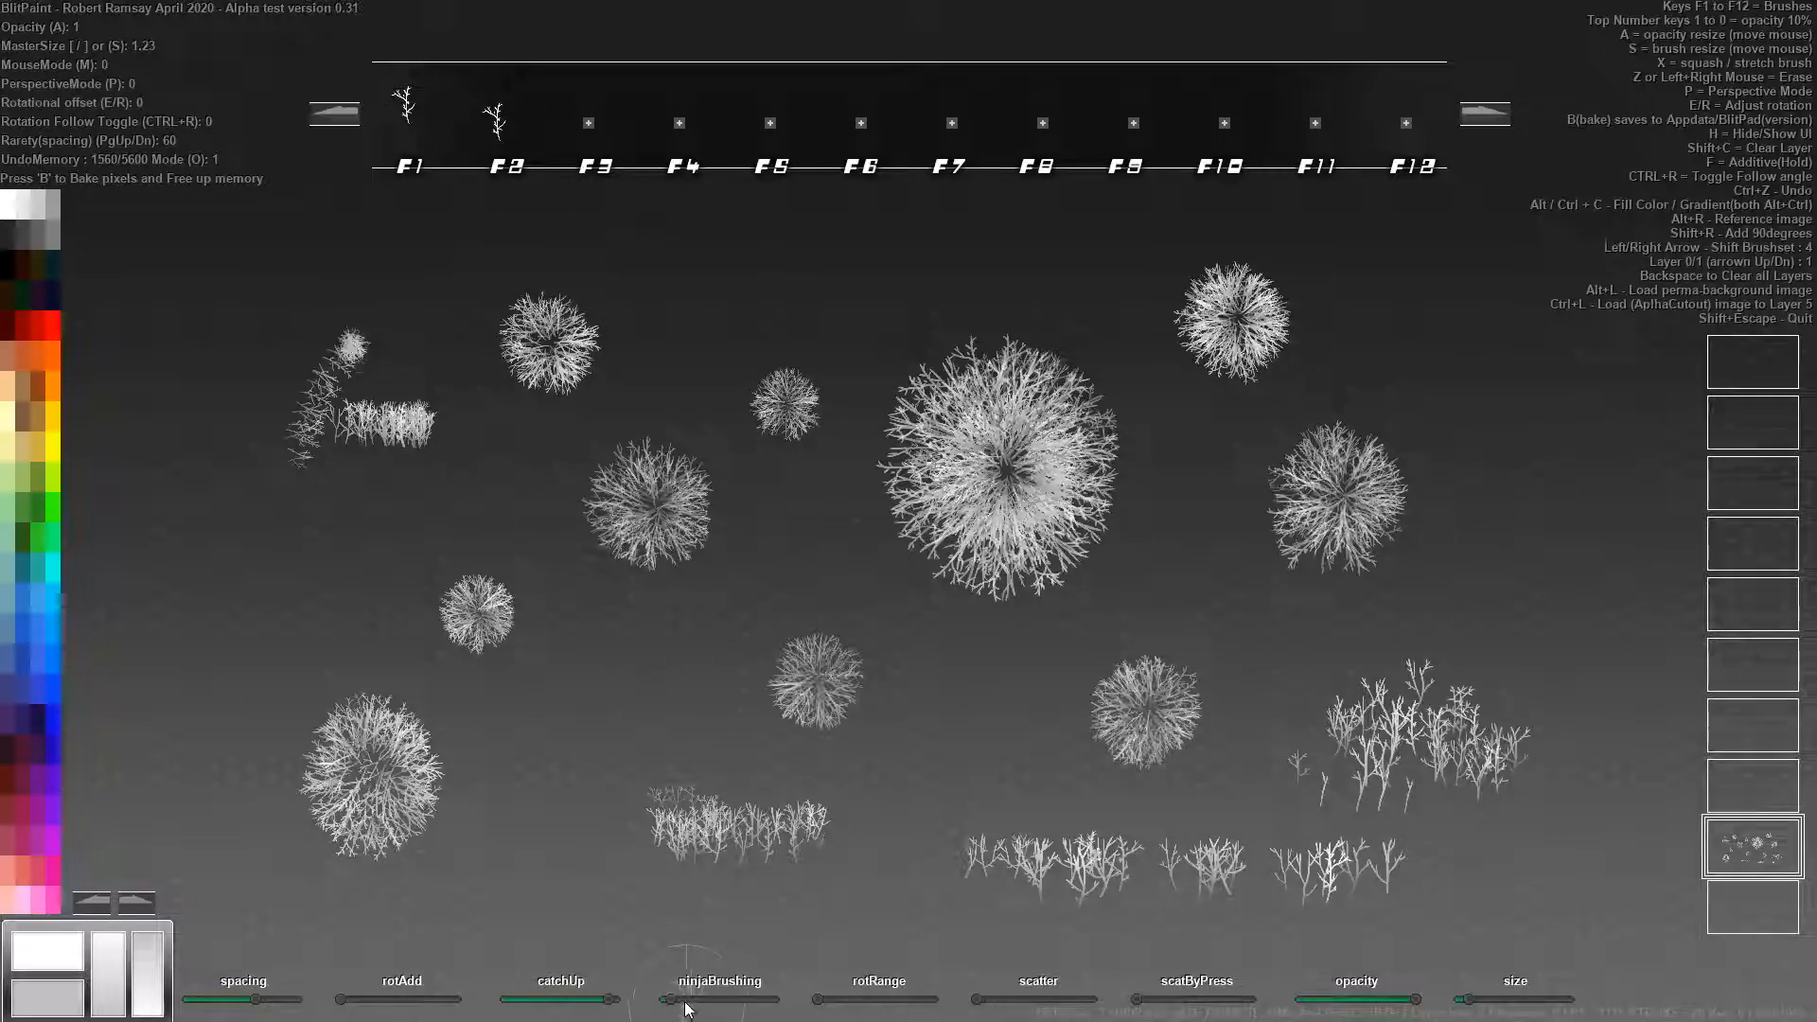
Raise the brush's ninjaBrushing and rotRange settings and paint a small clump of randomly angled branches between the lower round clumps.
left_click(863, 999)
mouse_move(952, 735)
left_mouse_down()
mouse_move(961, 681)
mouse_move(947, 691)
left_mouse_up()
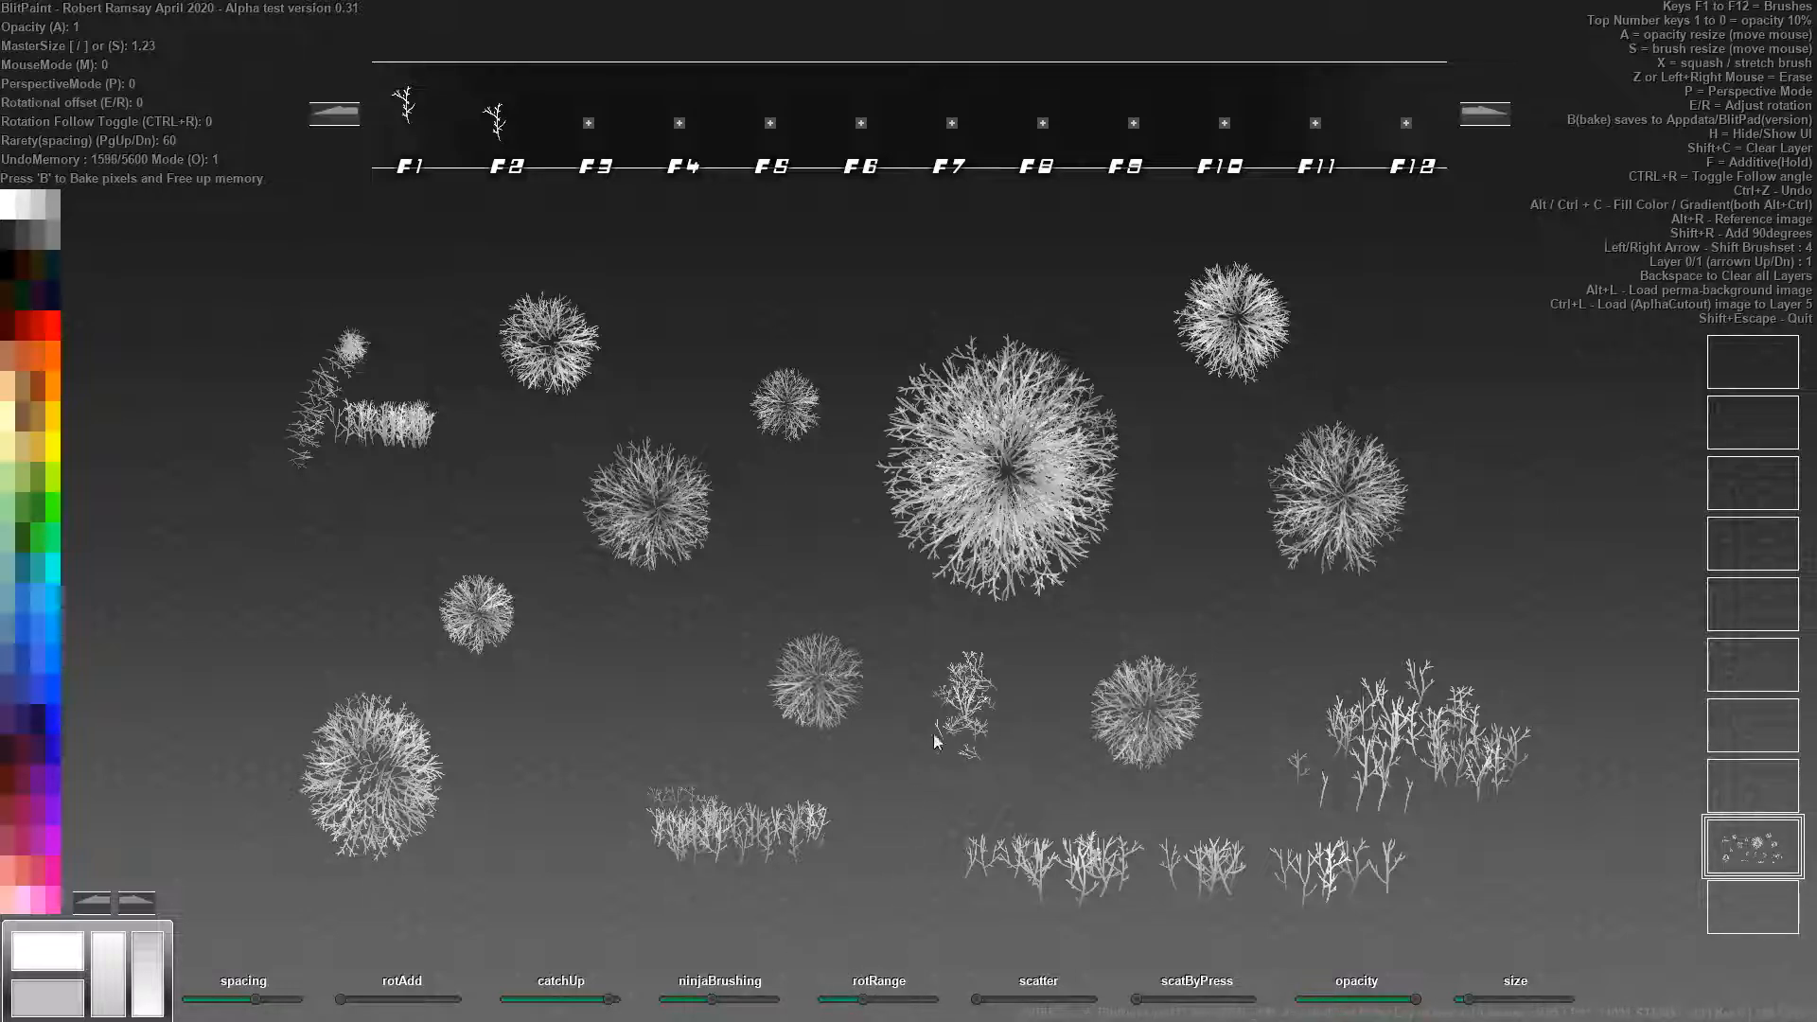
mouse_move(969, 760)
left_mouse_down()
mouse_move(1004, 727)
mouse_move(916, 677)
left_mouse_up()
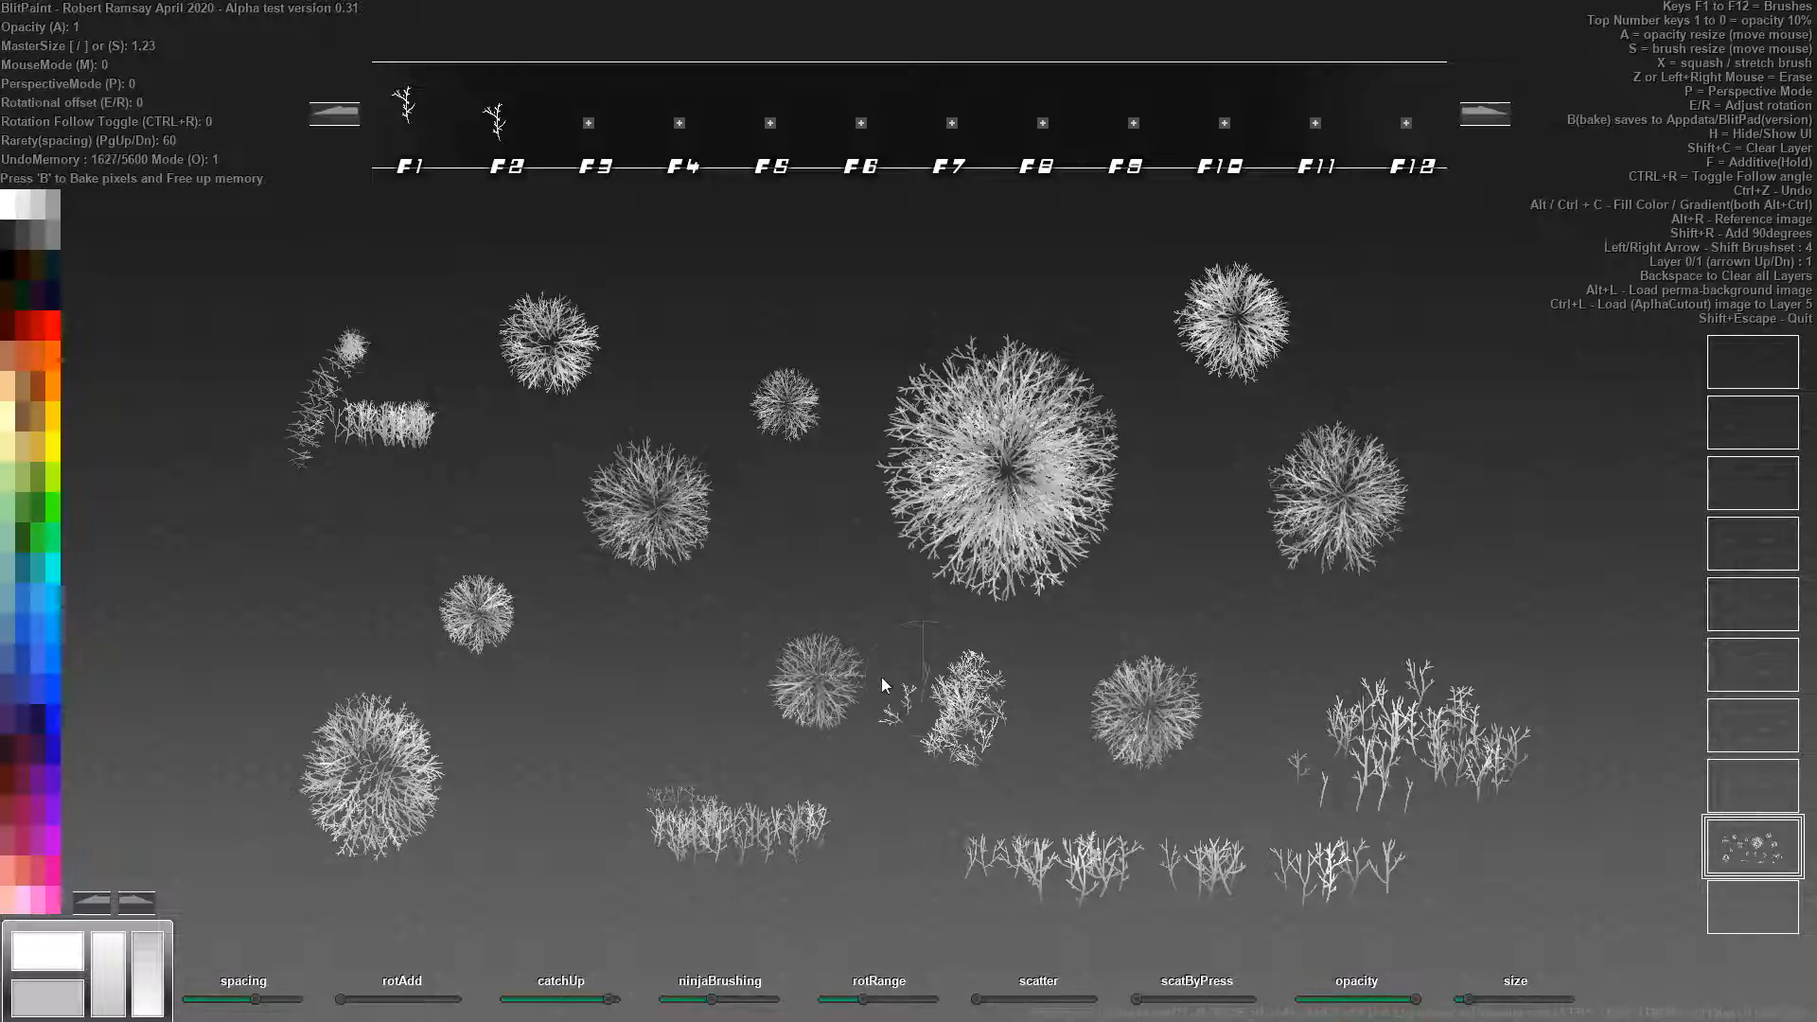
Choose brown and dark red as the two gradient colours, set the master size to 3.11, and paint a red branch clump.
left_click(25, 426)
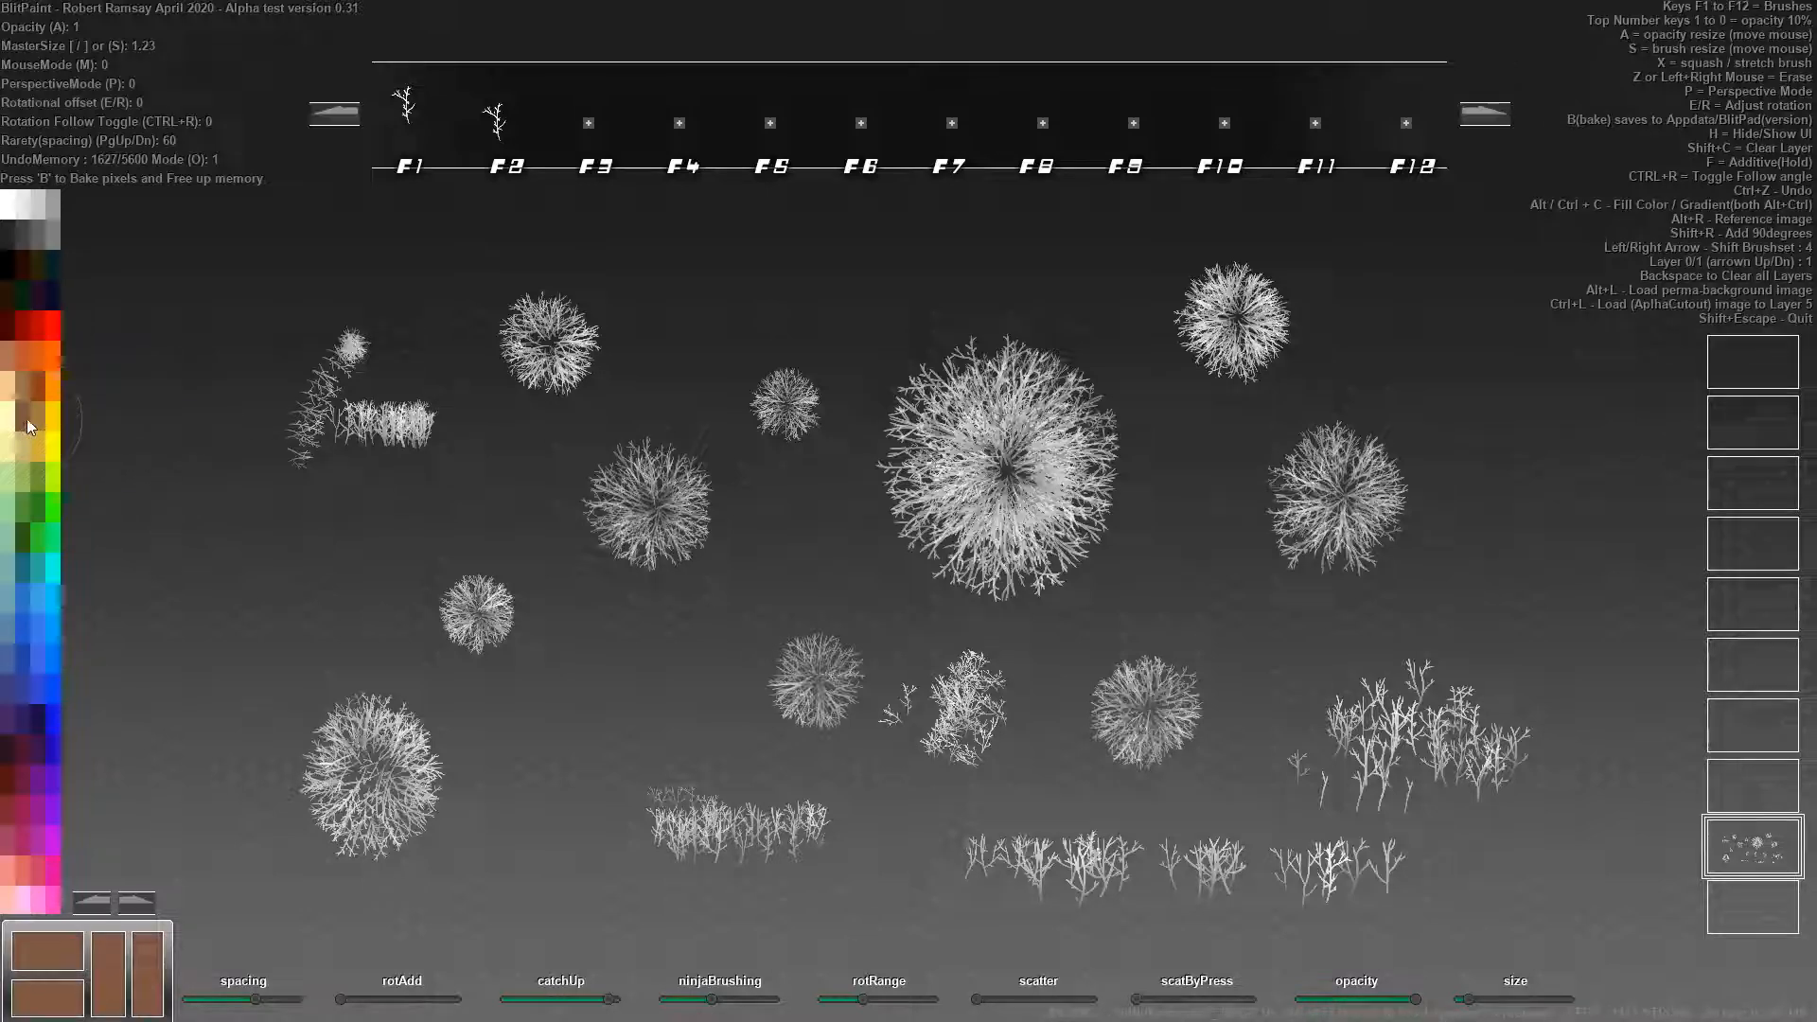
left_click(16, 333)
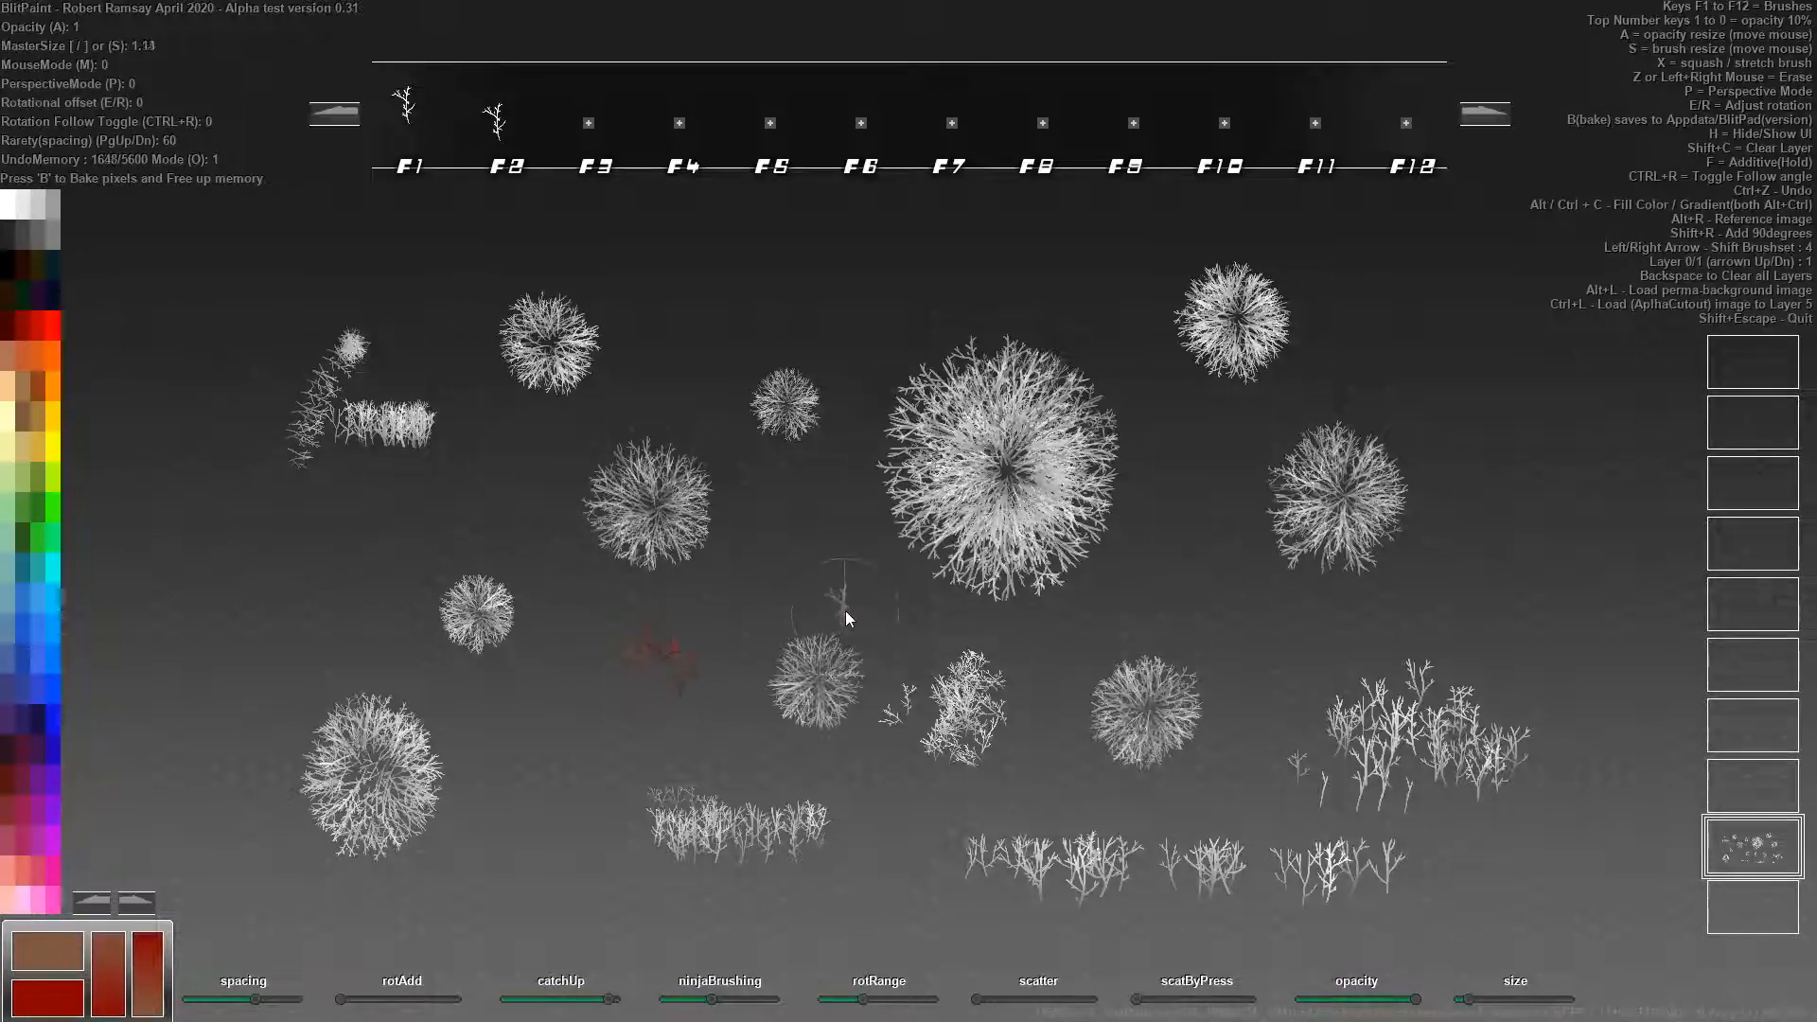
left_click(758, 615)
key("s")
left_click_drag(1196, 578, 1210, 591)
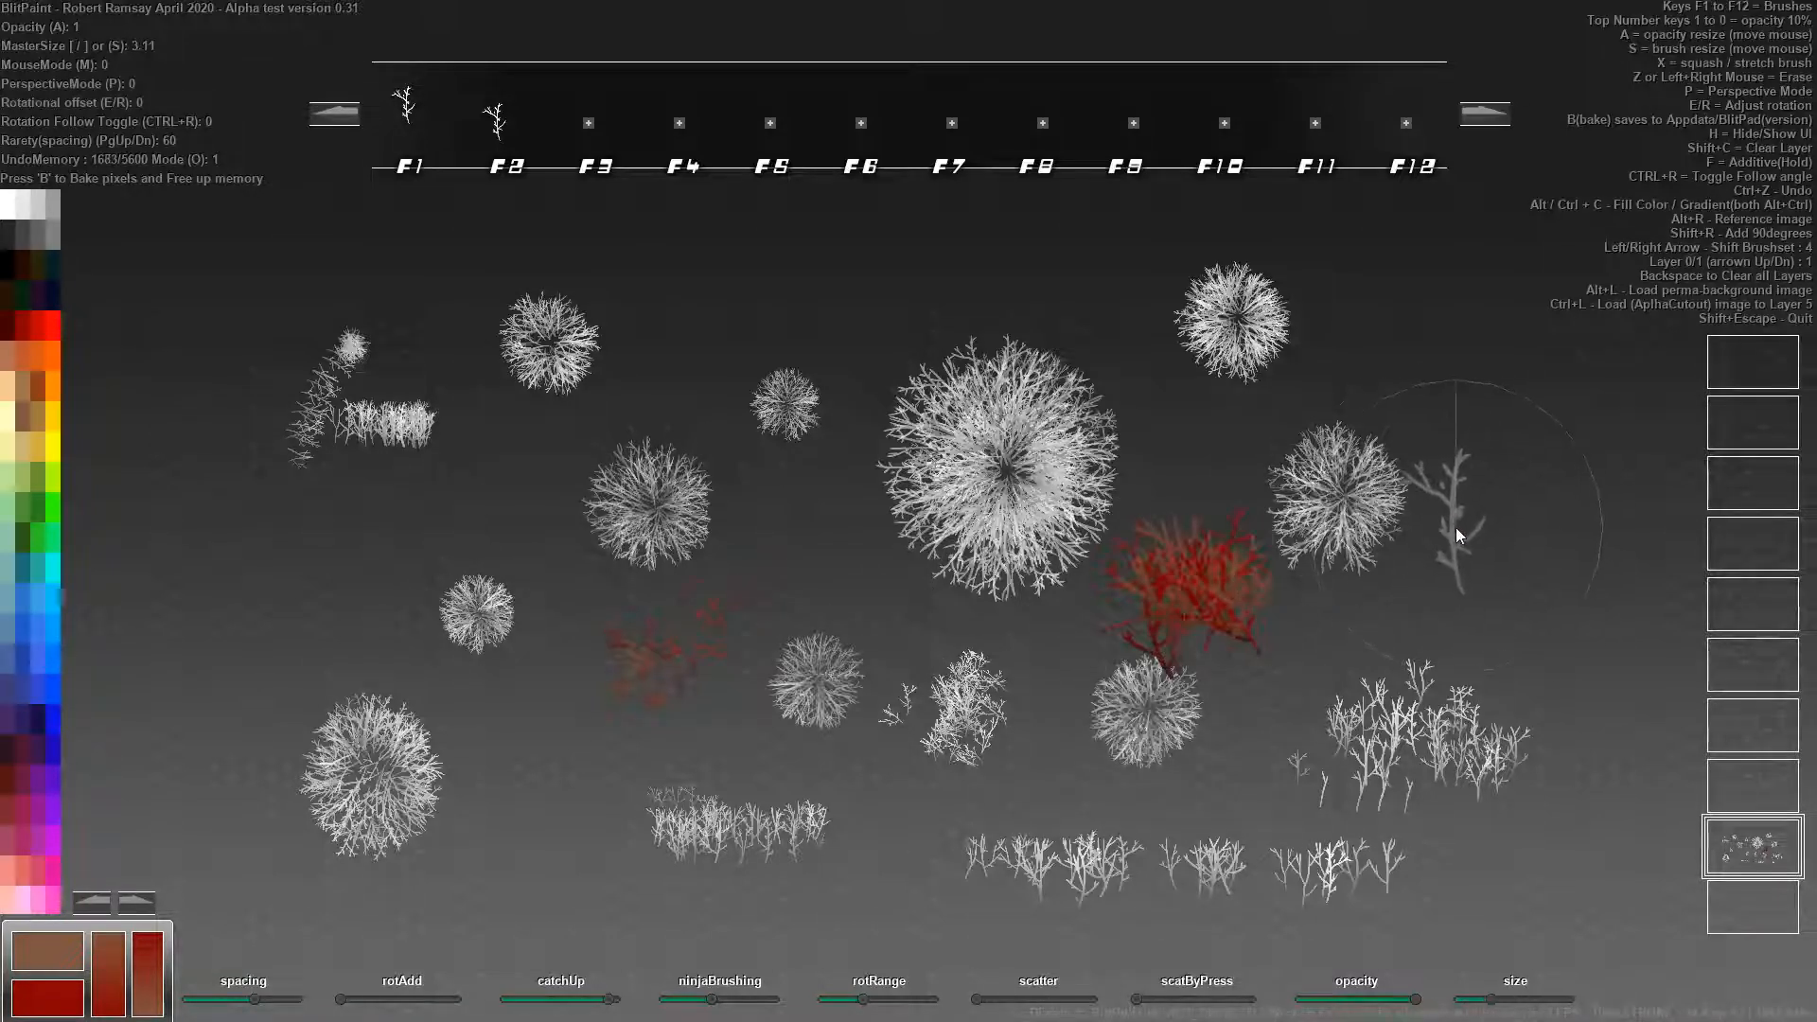
Paint large red and brown branches over the white clumps, from the right side across the middle of the canvas.
key("shift+c")
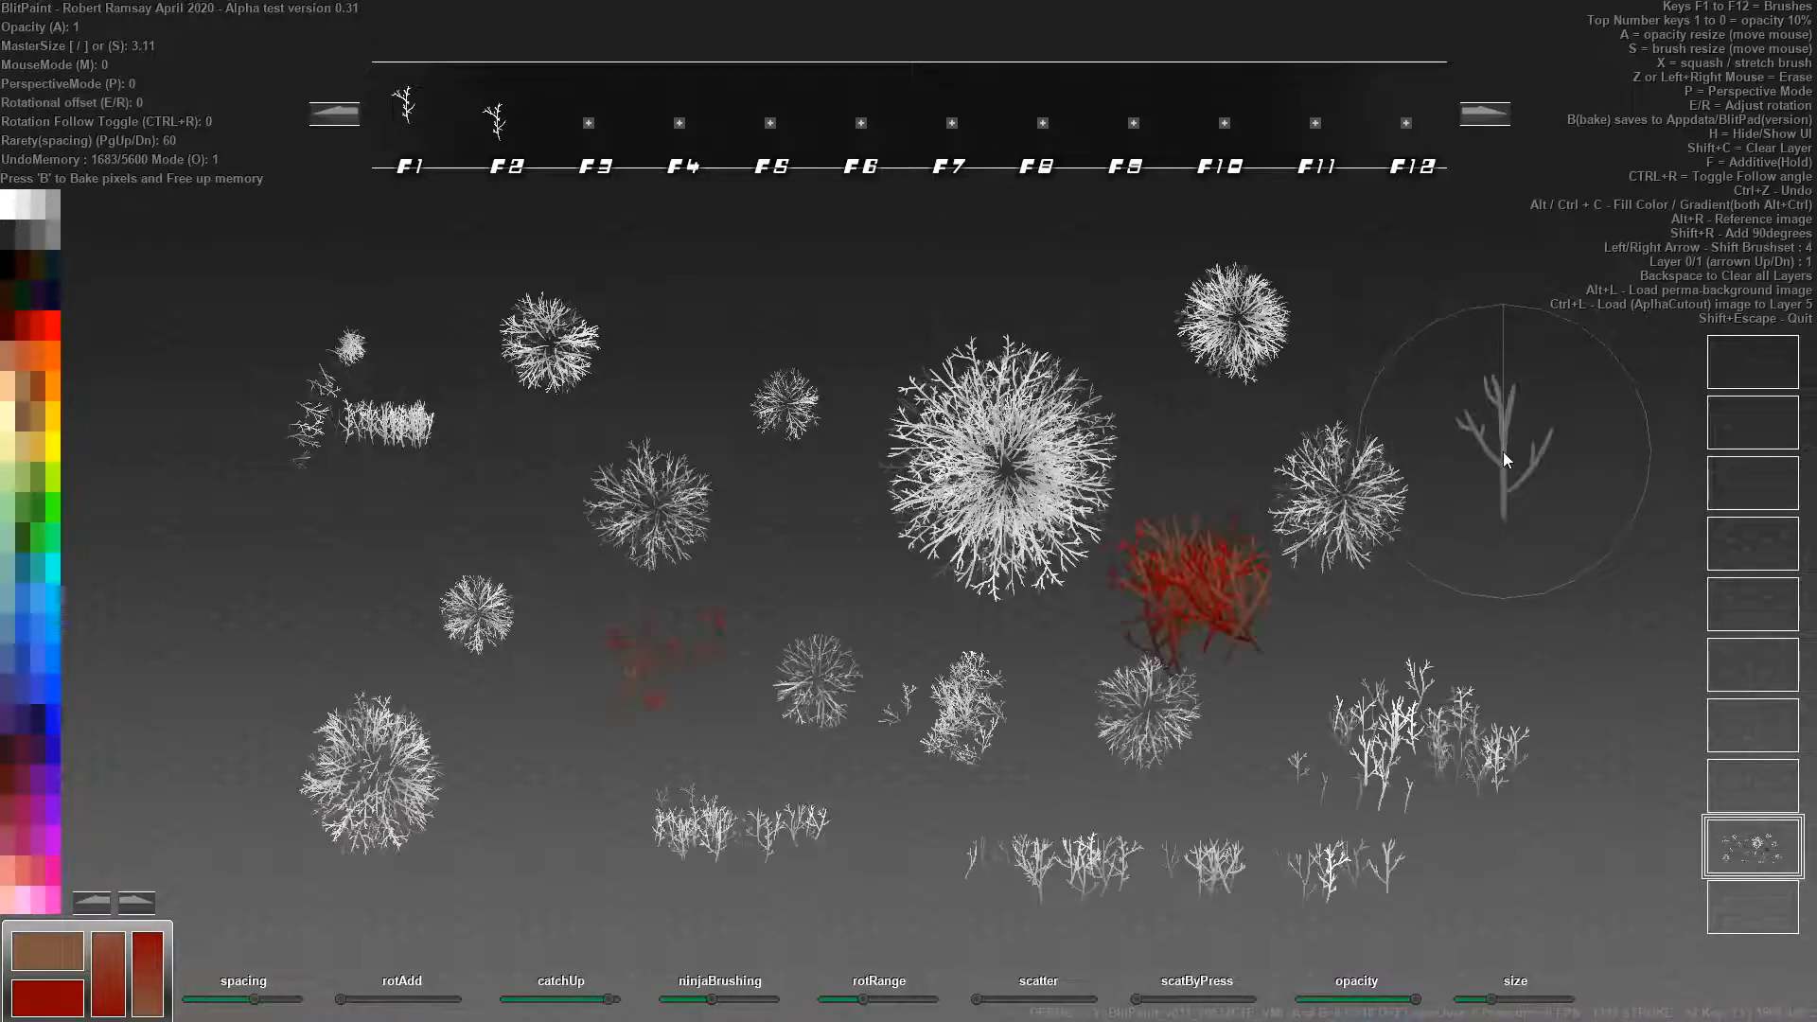
mouse_move(1461, 477)
left_mouse_down()
mouse_move(1476, 520)
mouse_move(1483, 418)
mouse_move(1355, 394)
mouse_move(993, 649)
mouse_move(564, 590)
mouse_move(1131, 654)
mouse_move(491, 711)
mouse_move(770, 505)
mouse_move(862, 553)
mouse_move(562, 645)
mouse_move(577, 744)
mouse_move(1157, 741)
left_mouse_up()
key("shift+c")
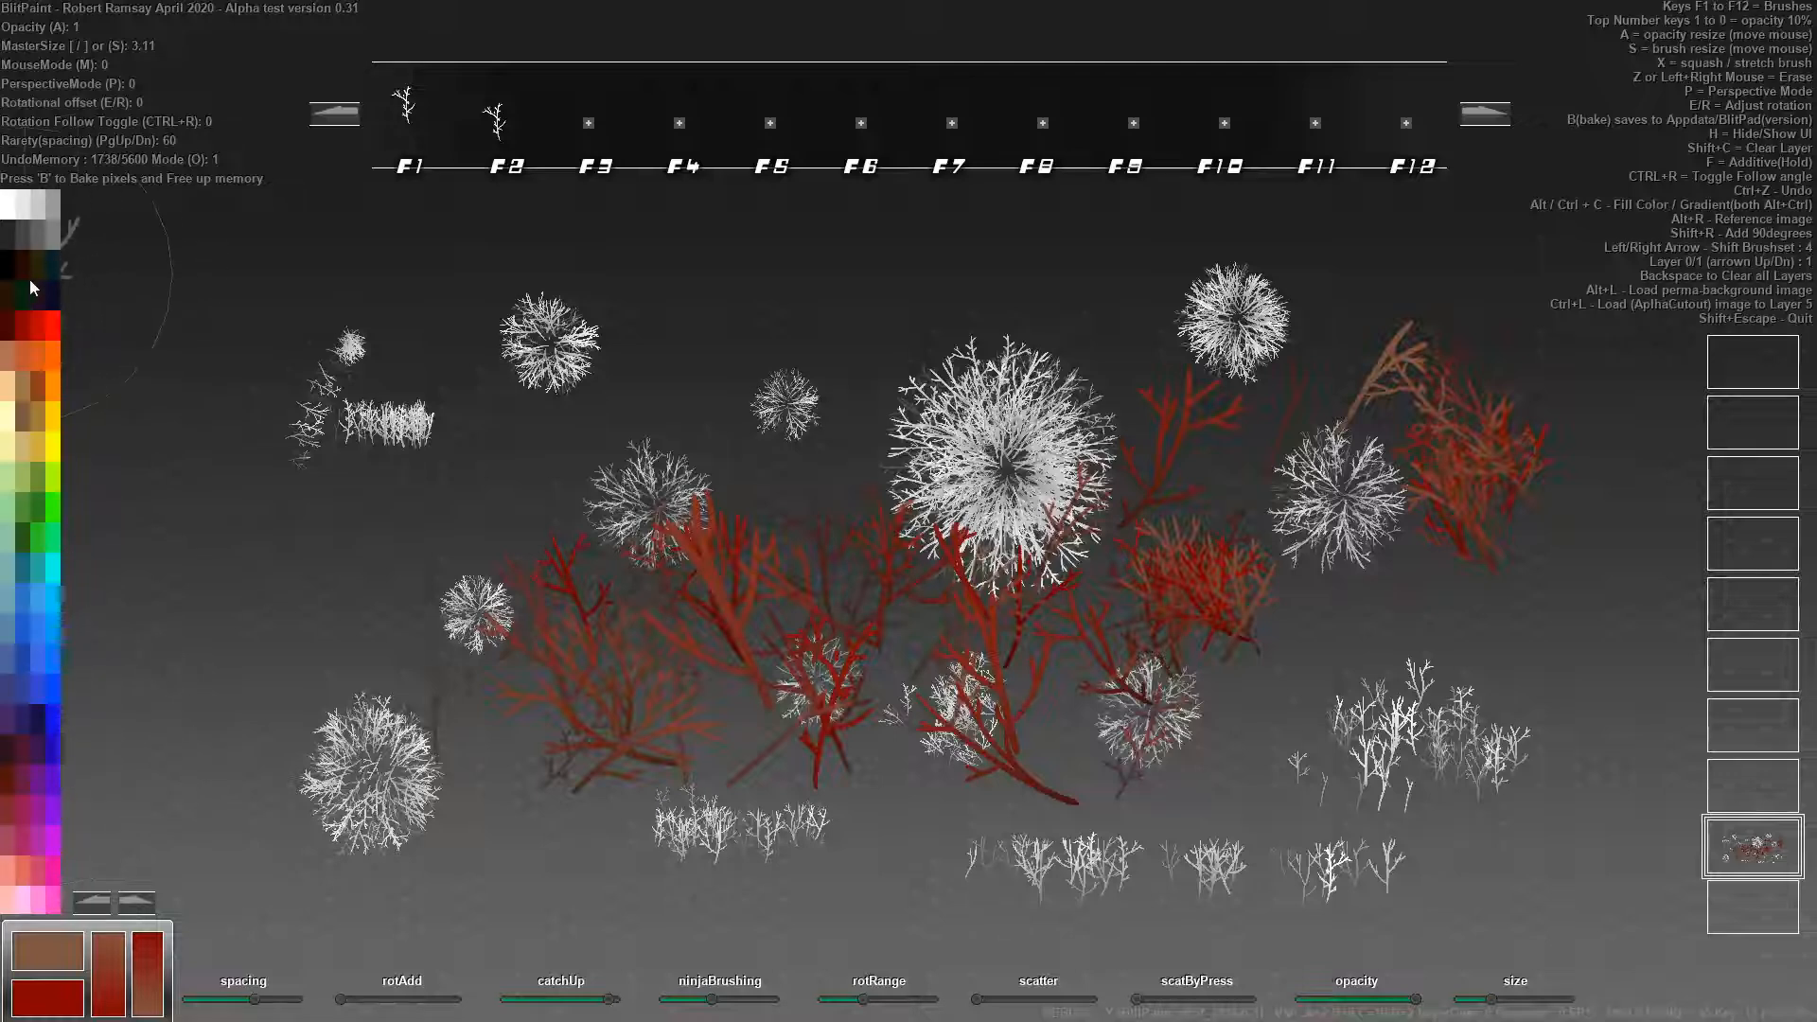
Choose very dark navy and blue as the gradient colours and fill the background with that gradient.
left_click(55, 297)
left_click(27, 655)
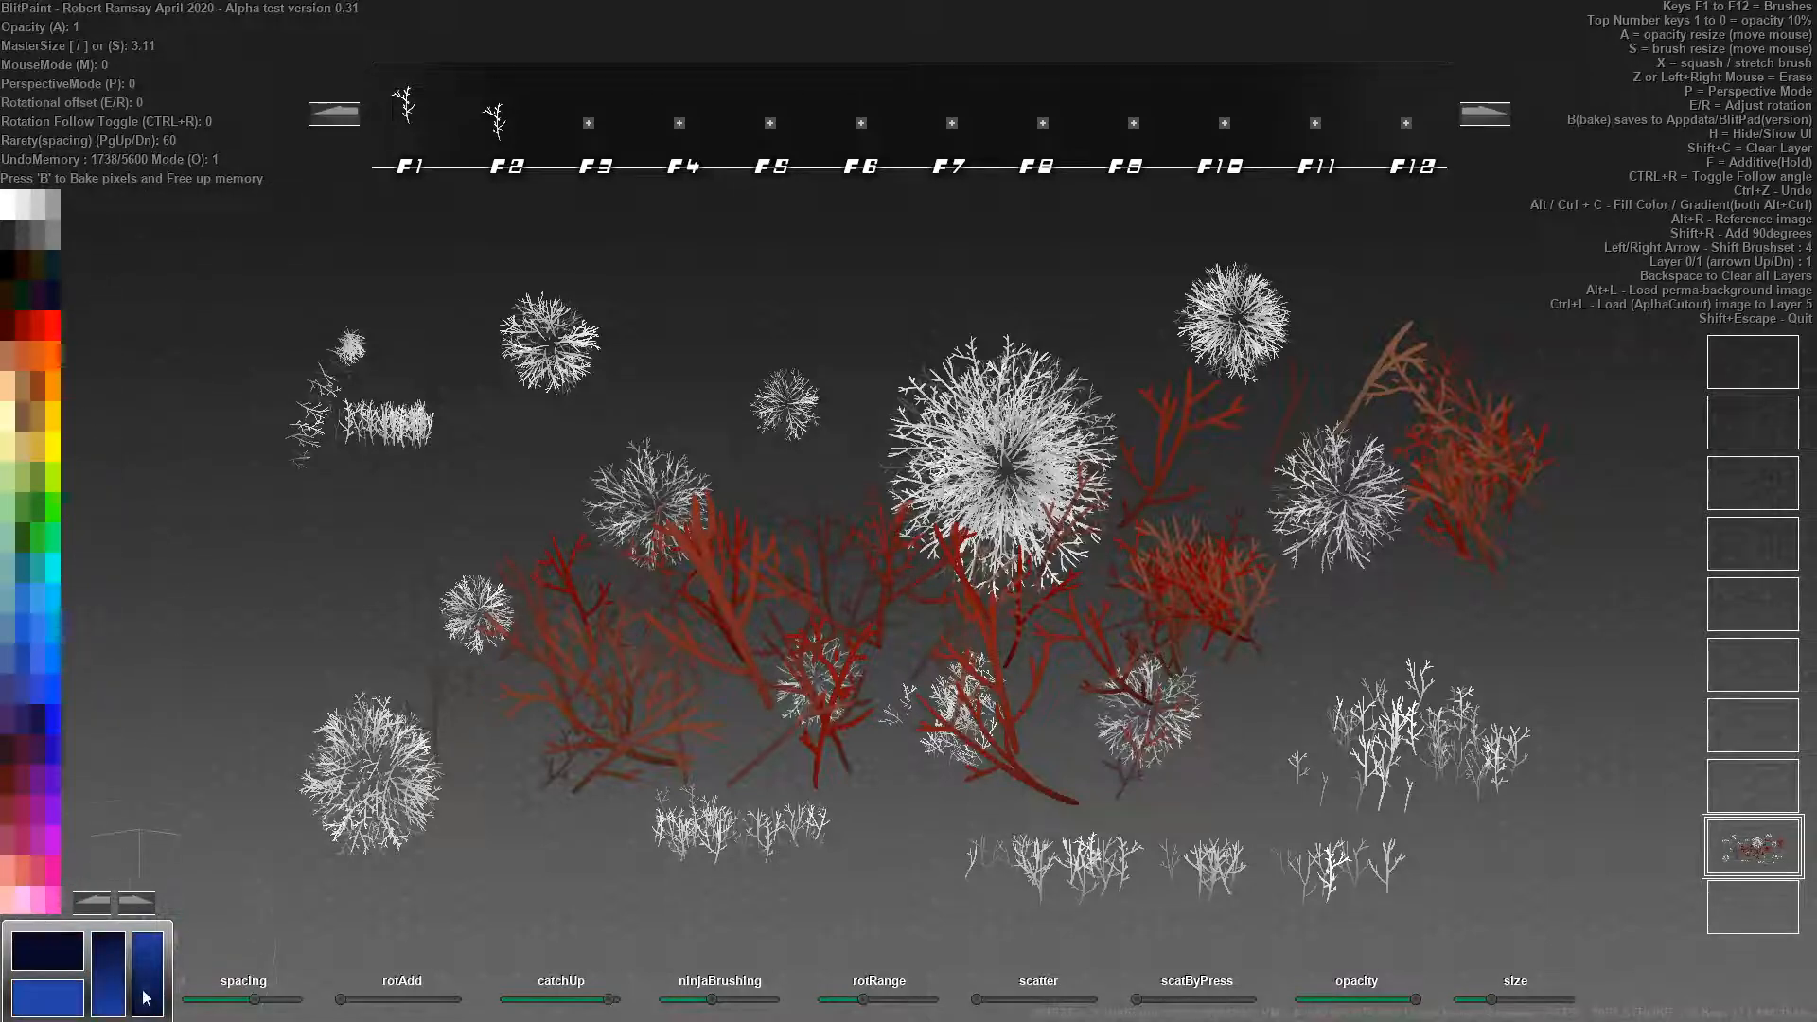
key("ctrl+alt+c")
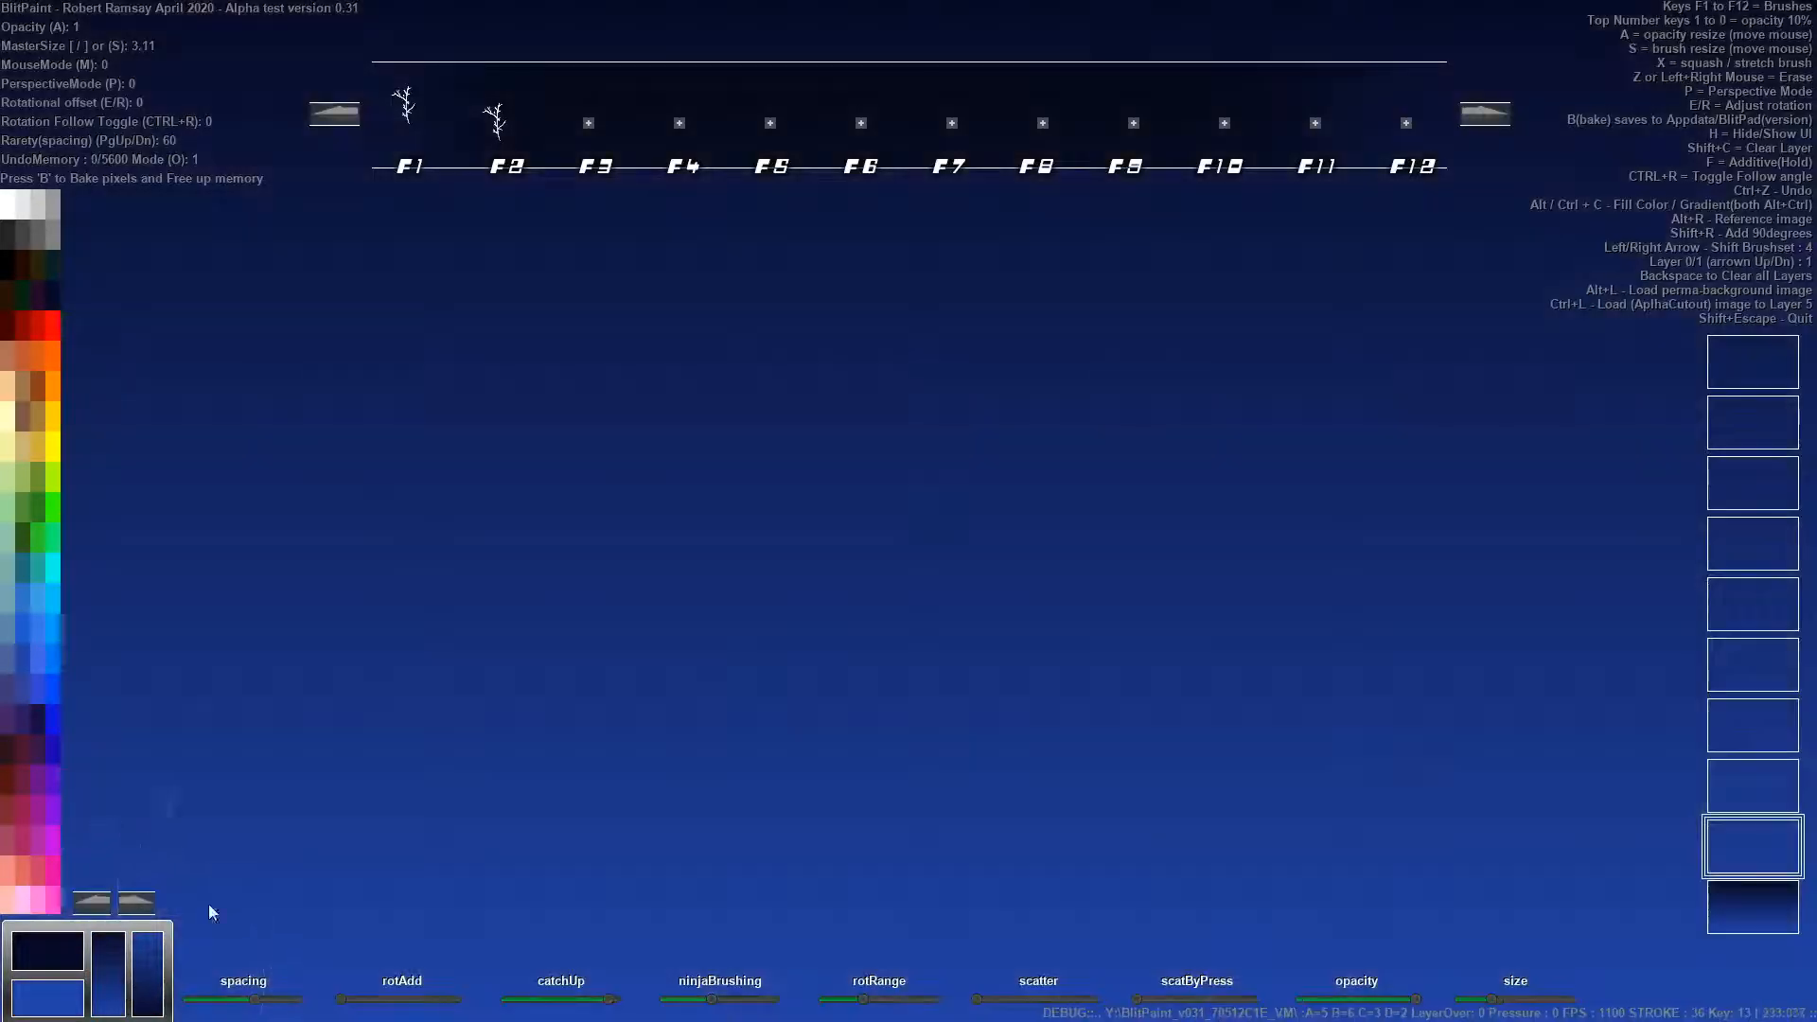
Paint layered blue and dark navy branches across the lower half of the canvas with both branch brushes.
mouse_move(747, 488)
left_mouse_down()
mouse_move(577, 505)
mouse_move(636, 539)
mouse_move(641, 637)
mouse_move(567, 697)
mouse_move(397, 753)
mouse_move(653, 819)
mouse_move(1002, 734)
mouse_move(1278, 770)
mouse_move(1376, 849)
mouse_move(827, 835)
mouse_move(379, 795)
left_mouse_up()
left_click(498, 123)
mouse_move(559, 779)
left_mouse_down()
mouse_move(511, 913)
mouse_move(1222, 953)
mouse_move(482, 921)
mouse_move(1339, 923)
mouse_move(582, 912)
mouse_move(1578, 967)
mouse_move(1389, 925)
mouse_move(1428, 911)
left_mouse_up()
key("alt")
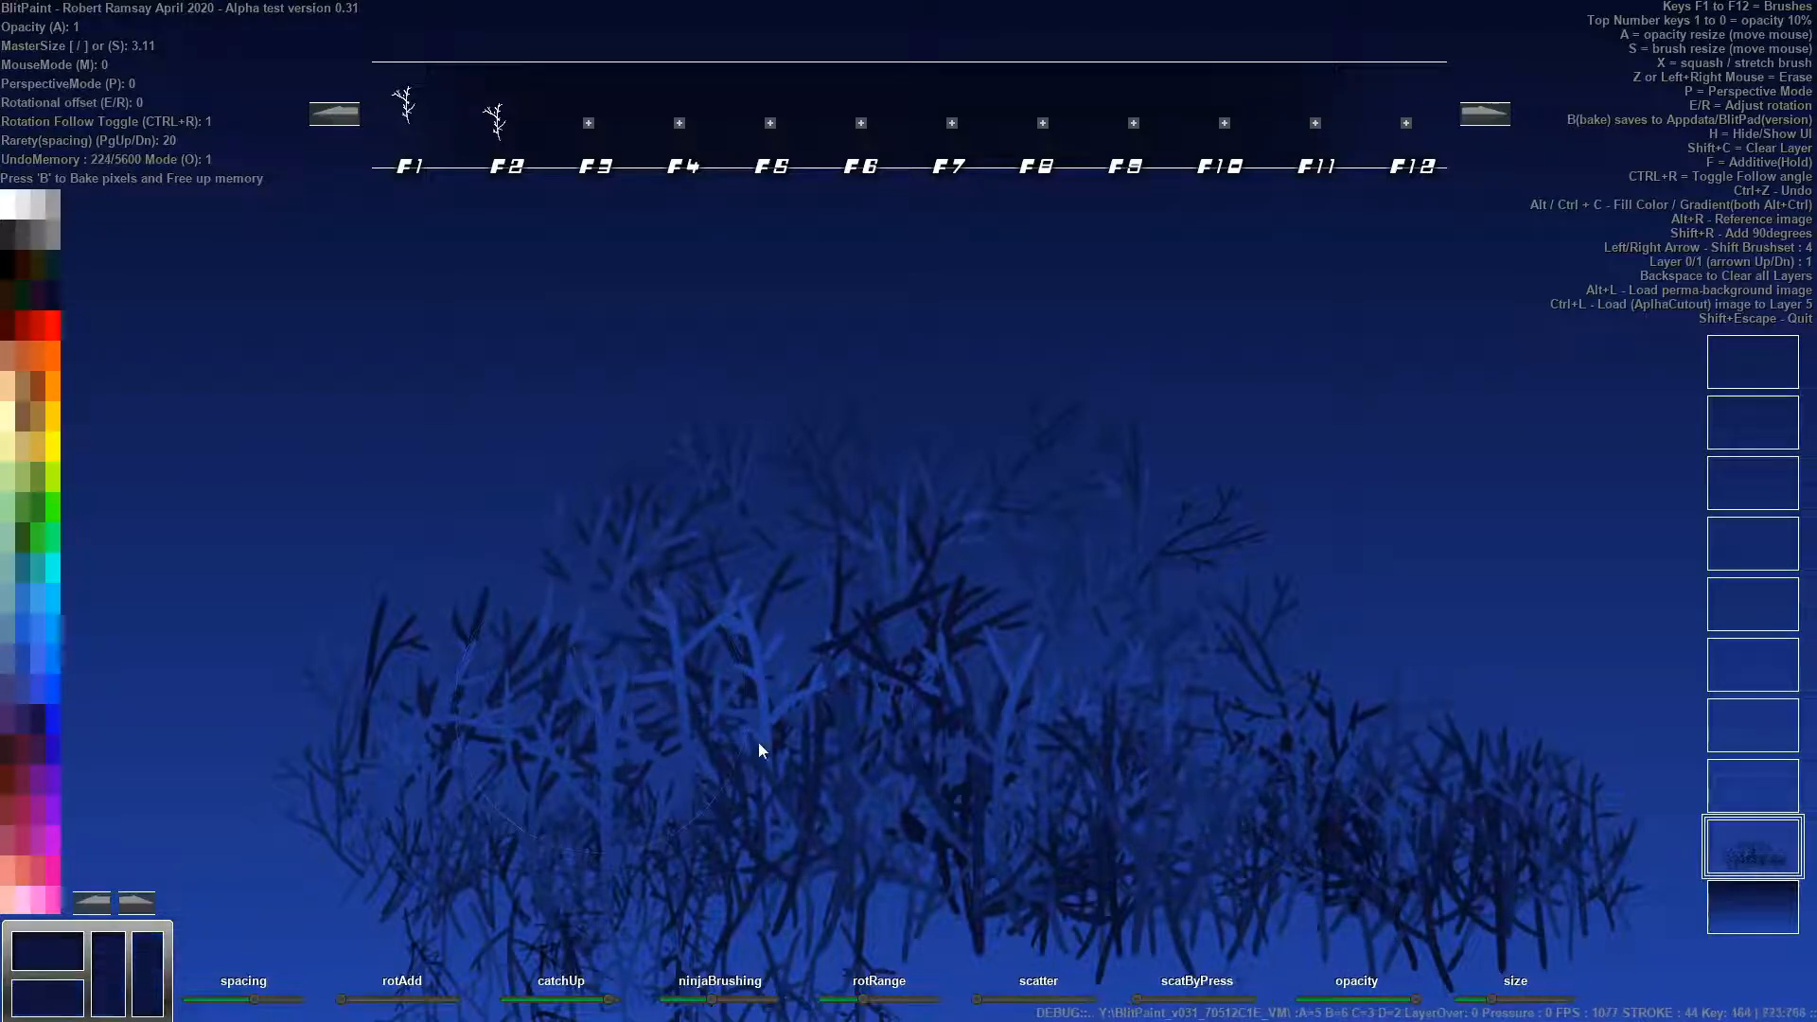
mouse_move(873, 656)
left_mouse_down()
mouse_move(596, 865)
mouse_move(837, 921)
mouse_move(529, 941)
mouse_move(224, 896)
mouse_move(1099, 919)
mouse_move(873, 891)
mouse_move(1162, 915)
mouse_move(1259, 871)
mouse_move(1240, 837)
mouse_move(1118, 885)
mouse_move(1502, 937)
left_mouse_up()
Toggle rotation follow, hide the interface, and build up dense dark navy branch silhouettes across the canvas and its sides.
key("ctrl+r")
key("h")
mouse_move(1629, 996)
left_mouse_down()
mouse_move(1729, 1009)
mouse_move(1485, 1018)
mouse_move(697, 956)
mouse_move(1493, 981)
mouse_move(1287, 953)
mouse_move(28, 1005)
mouse_move(29, 925)
mouse_move(161, 661)
mouse_move(237, 949)
left_mouse_up()
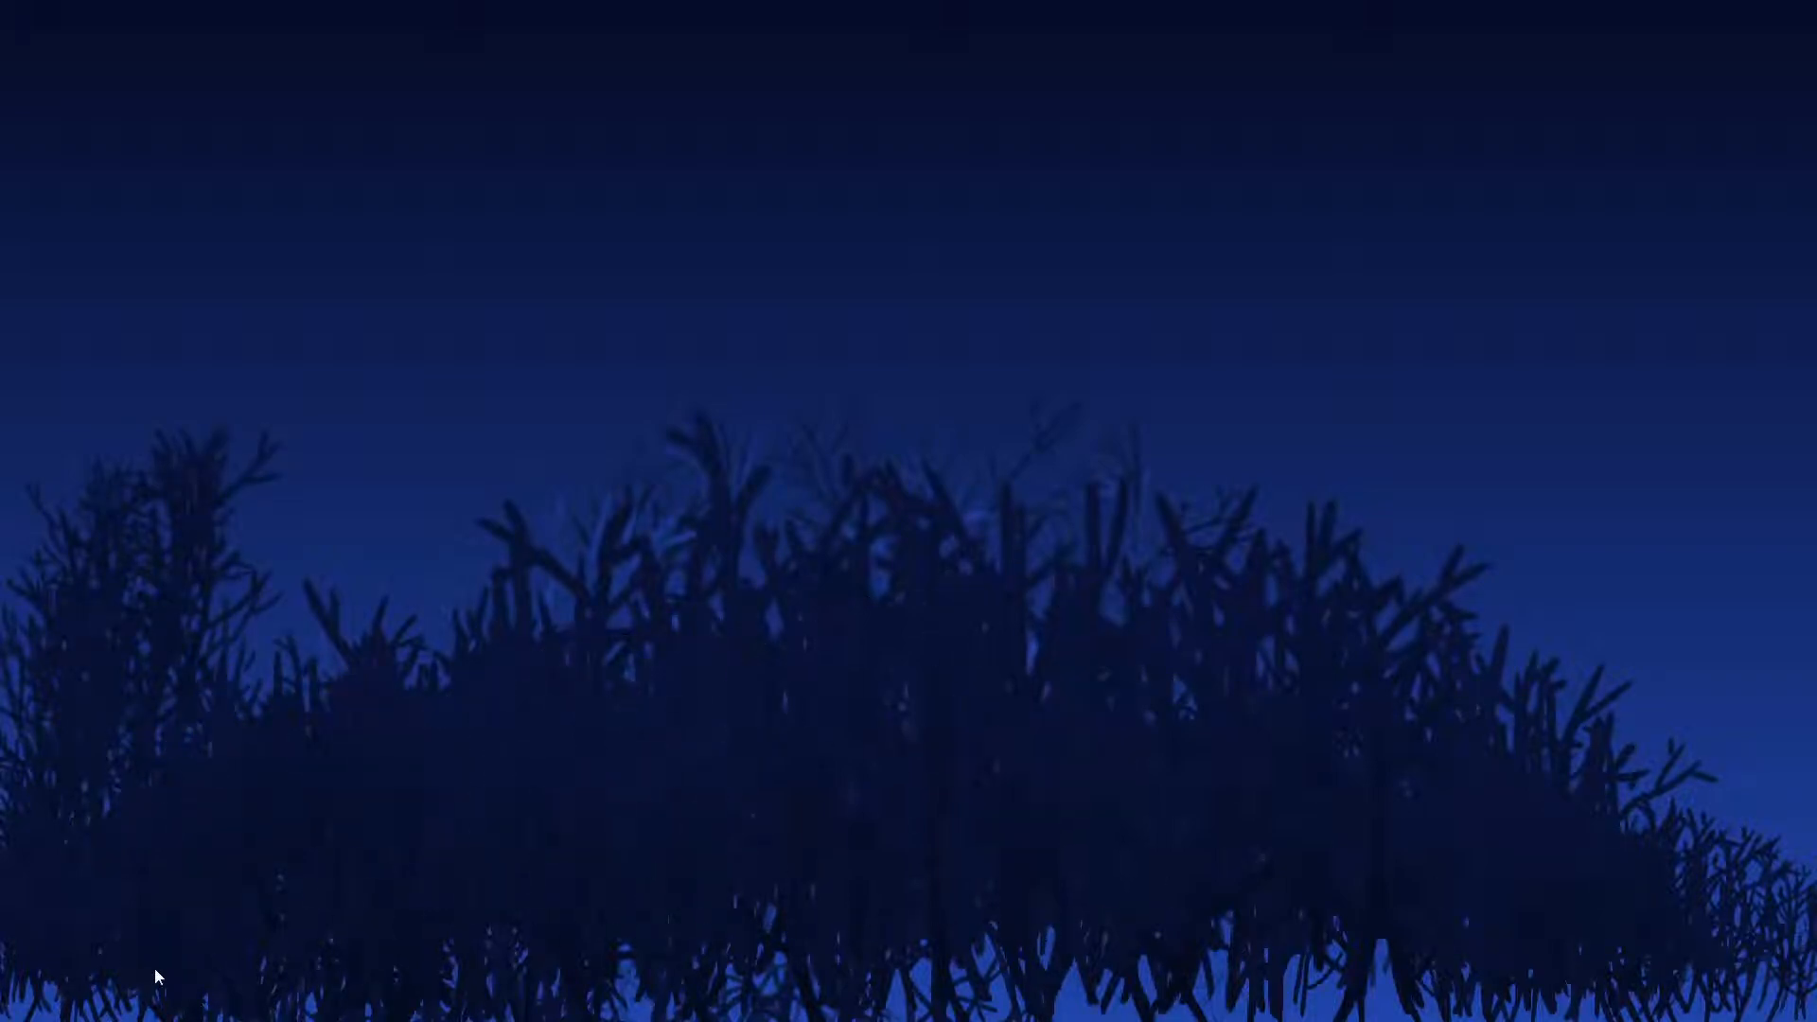
left_click(439, 935)
mouse_move(1353, 980)
left_mouse_down()
mouse_move(1678, 994)
mouse_move(186, 1009)
mouse_move(1368, 1010)
mouse_move(329, 1001)
left_mouse_up()
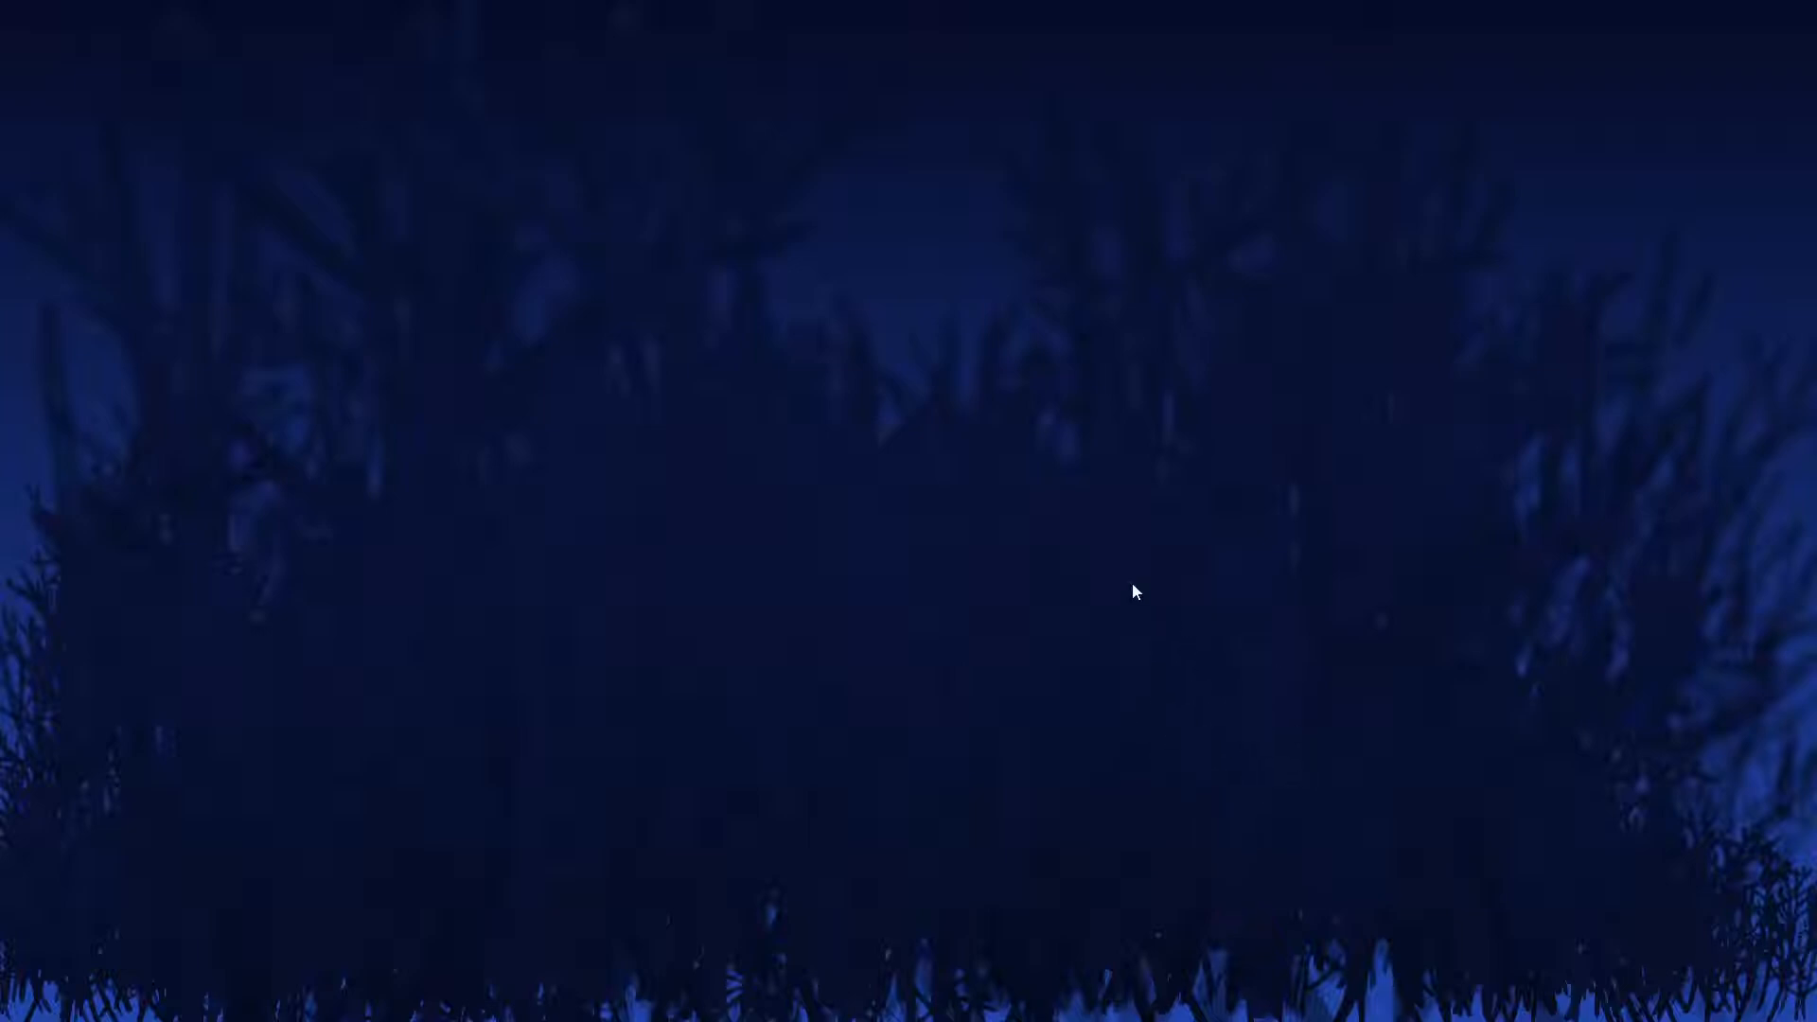
Show the interface again and go back two brush sets to the one with rock, leaf and texture brushes.
key("Tab")
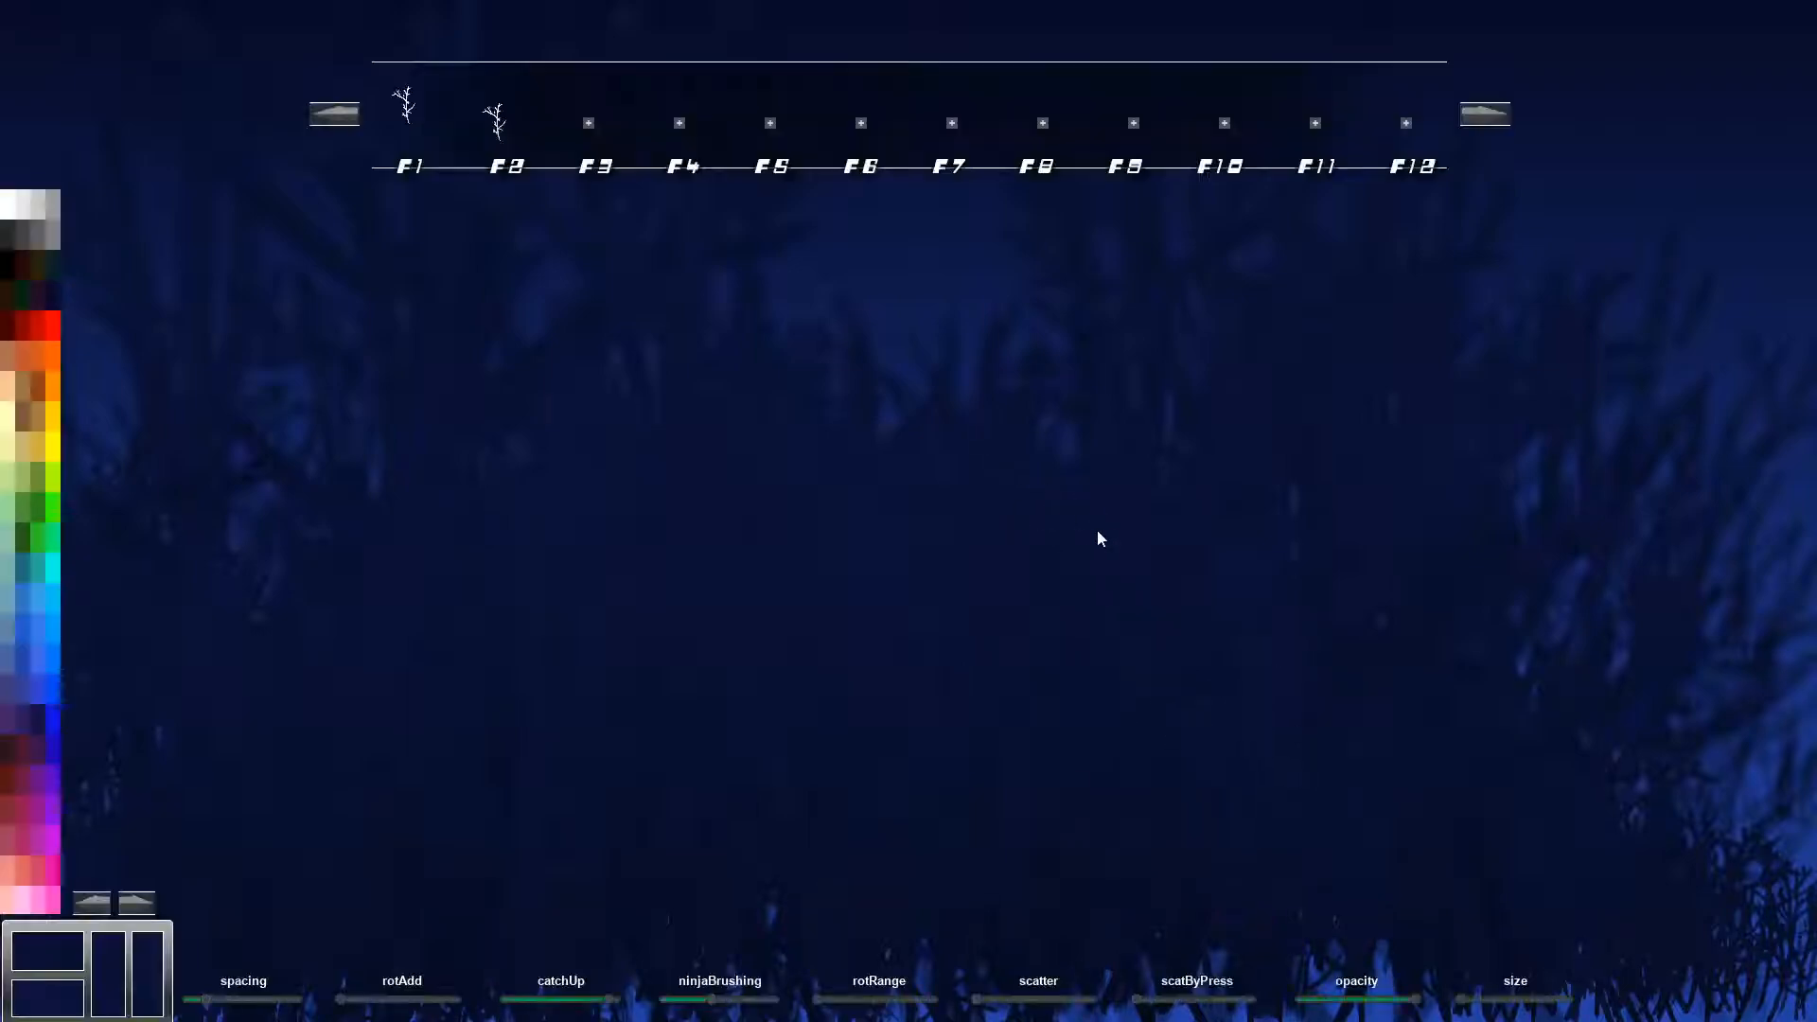
left_click(341, 116)
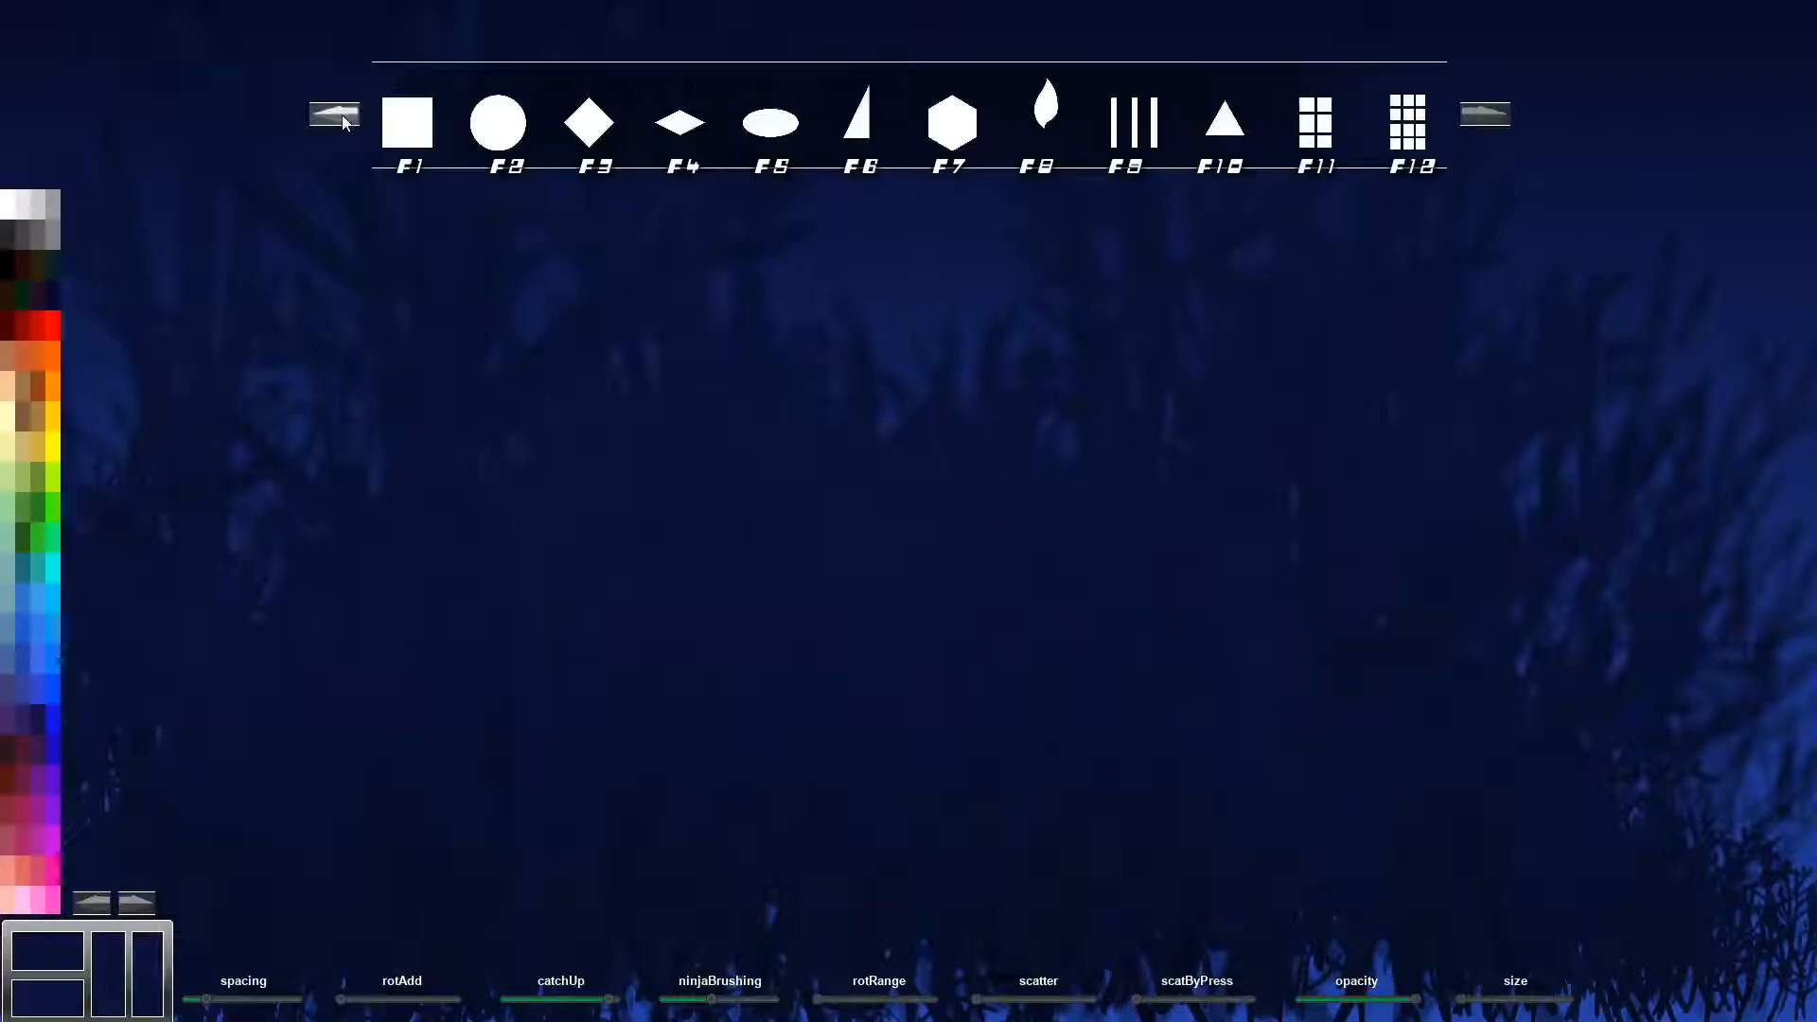
left_click(341, 115)
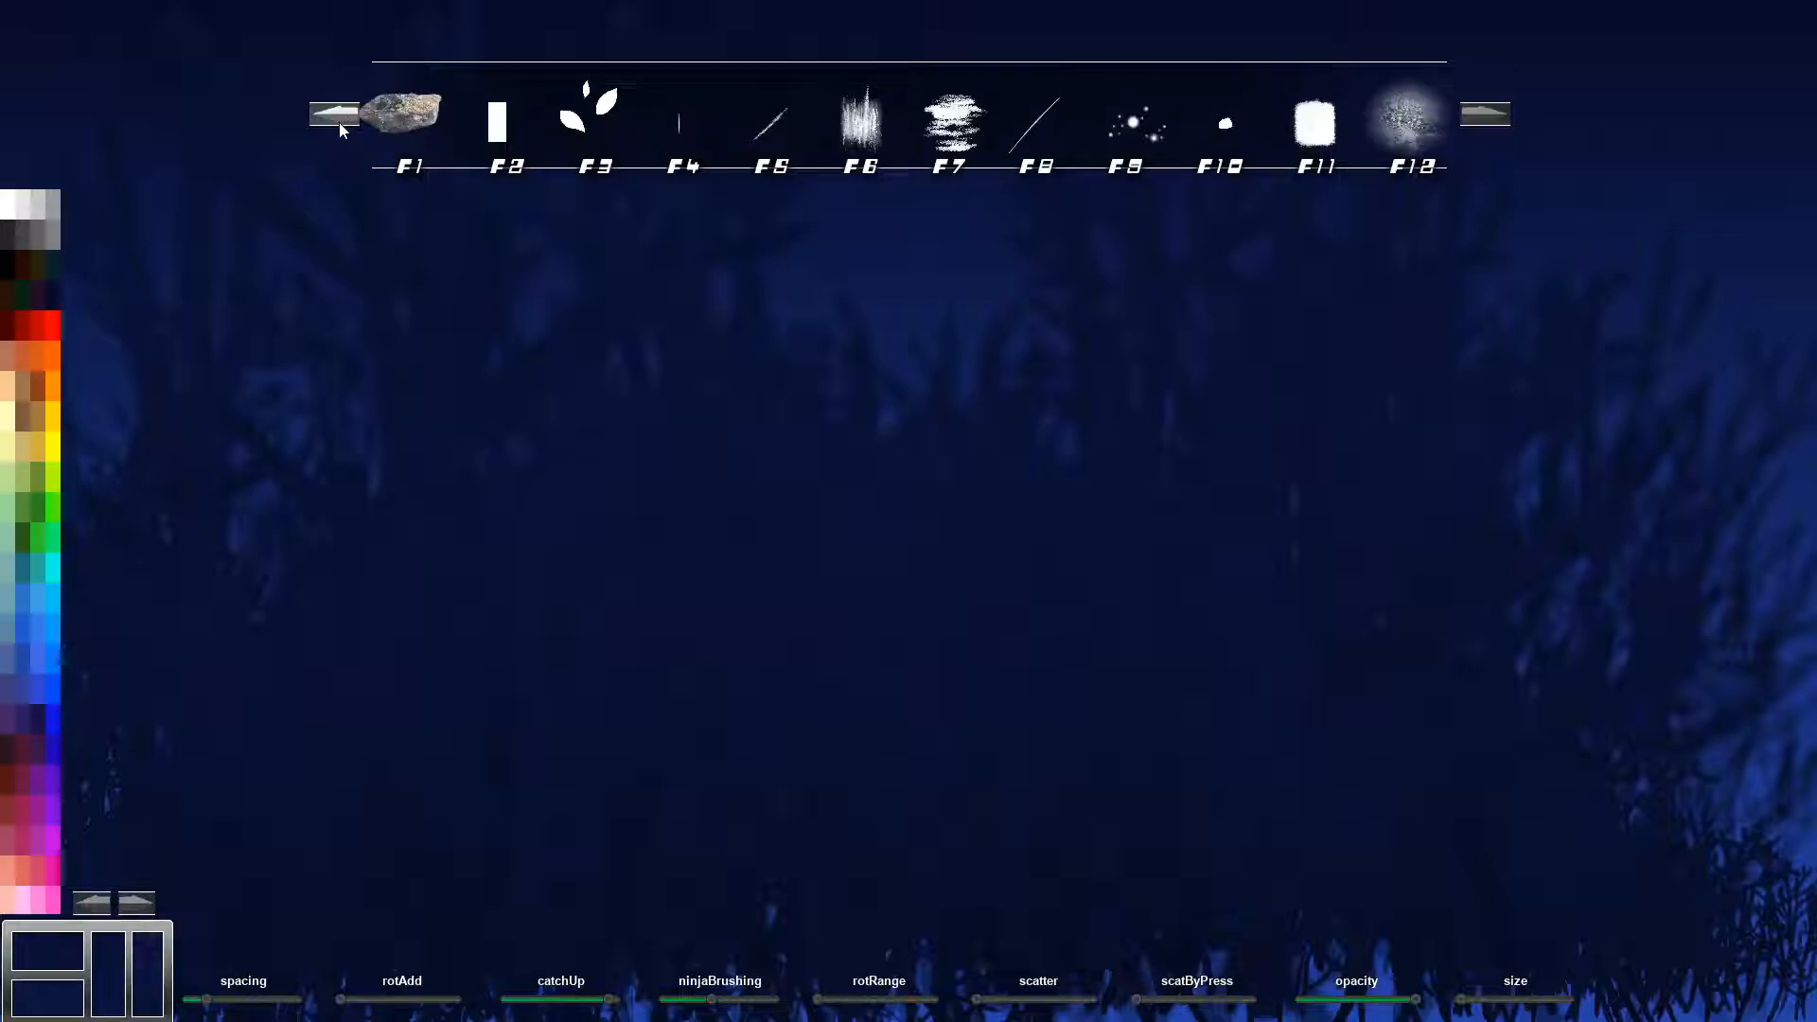
Switch back two brush sets, choose the maple leaf brush, and paint dark navy foliage across the upper canvas and along the bottom edge.
left_click(339, 117)
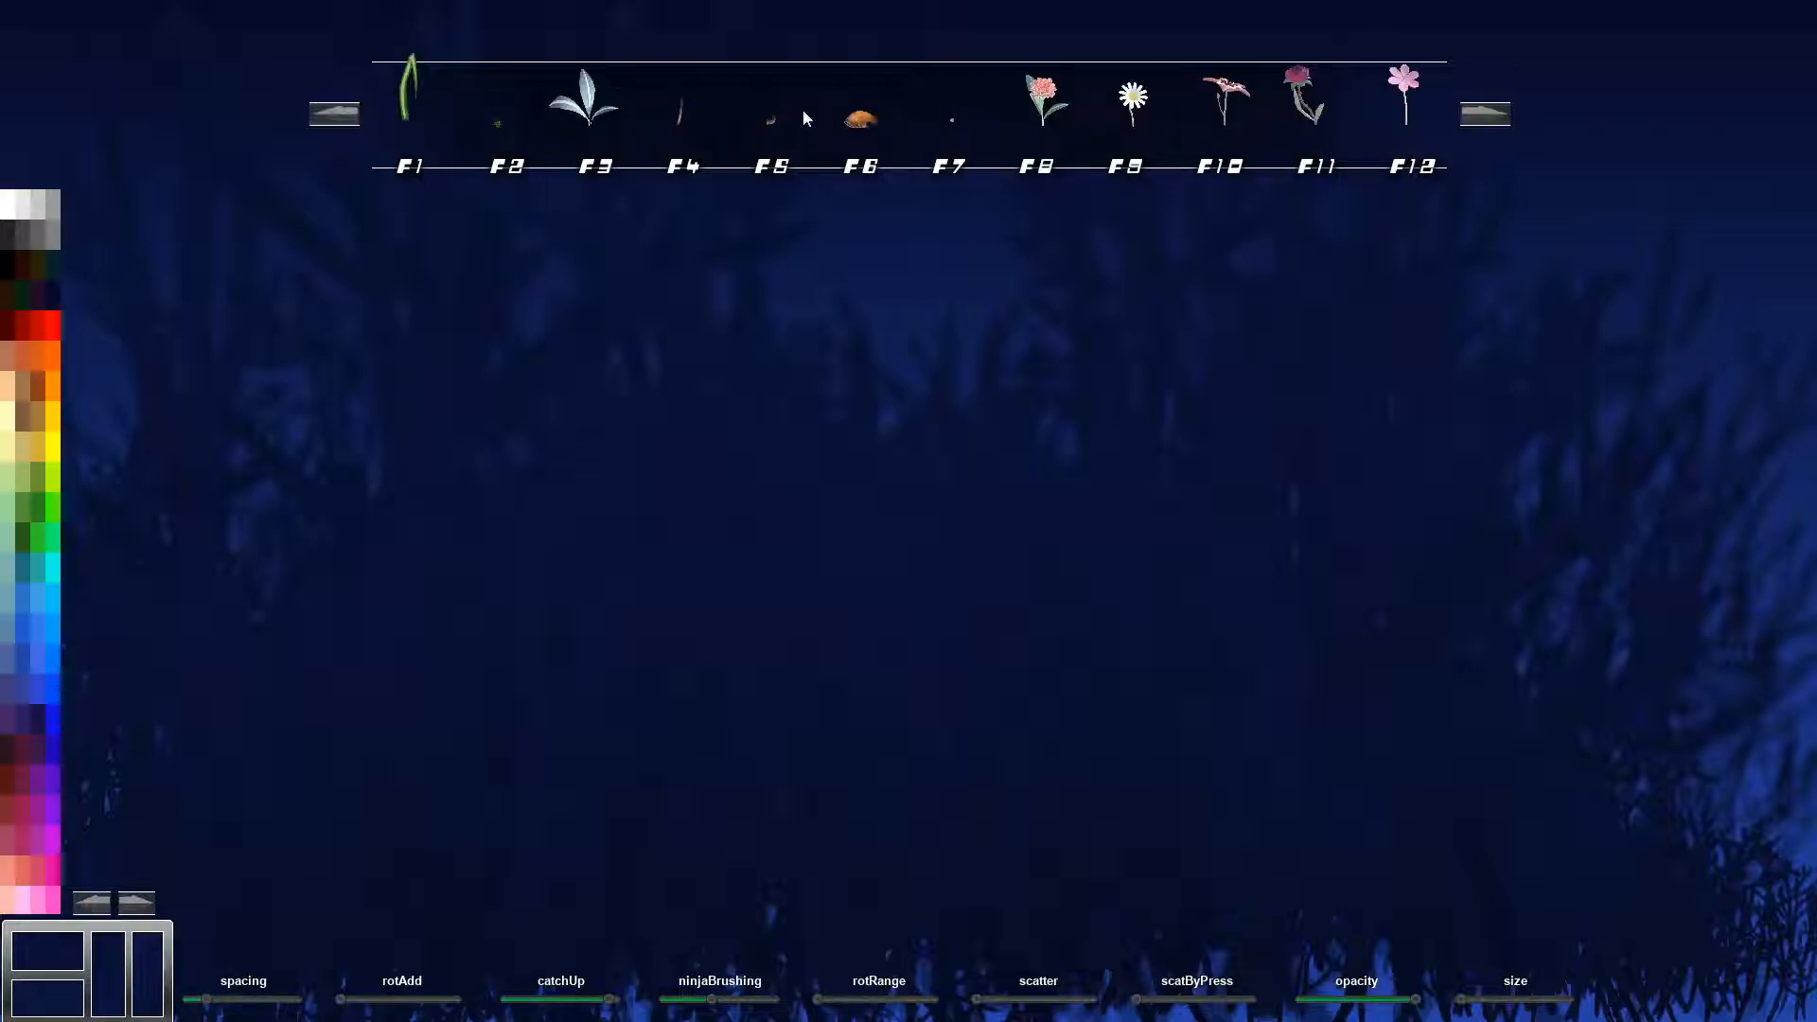
left_click(341, 115)
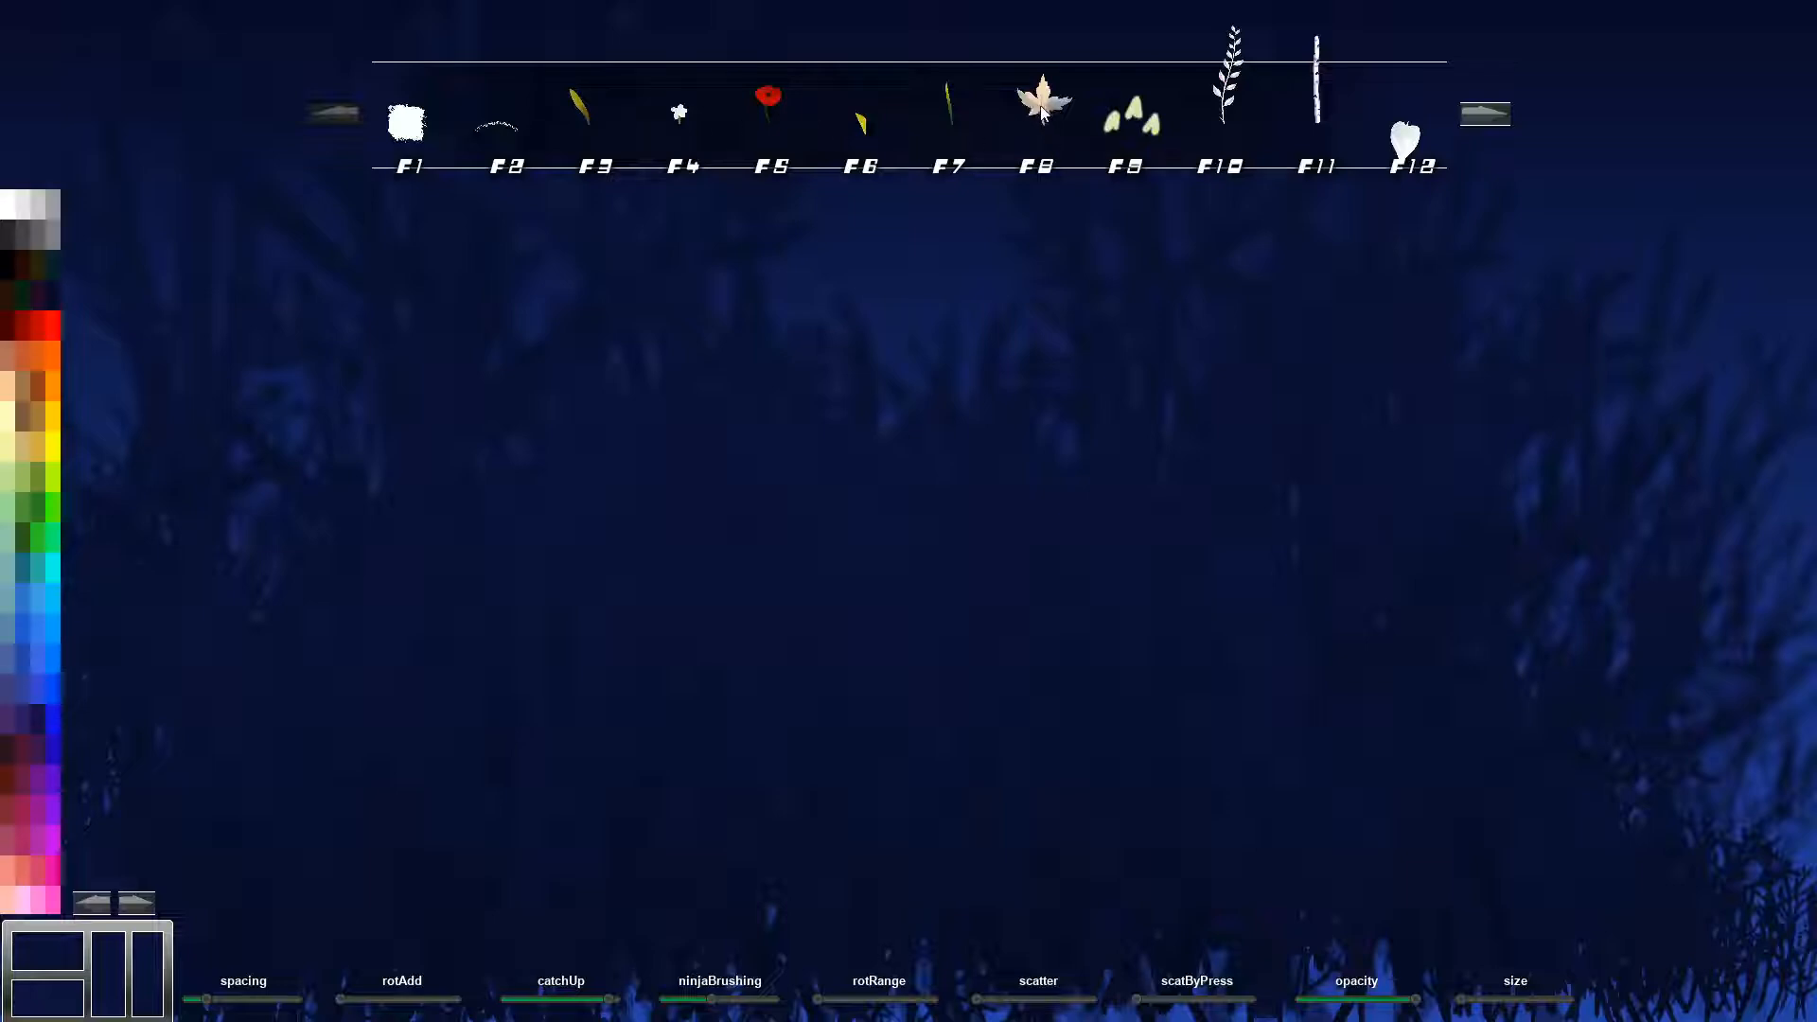
left_click(1044, 151)
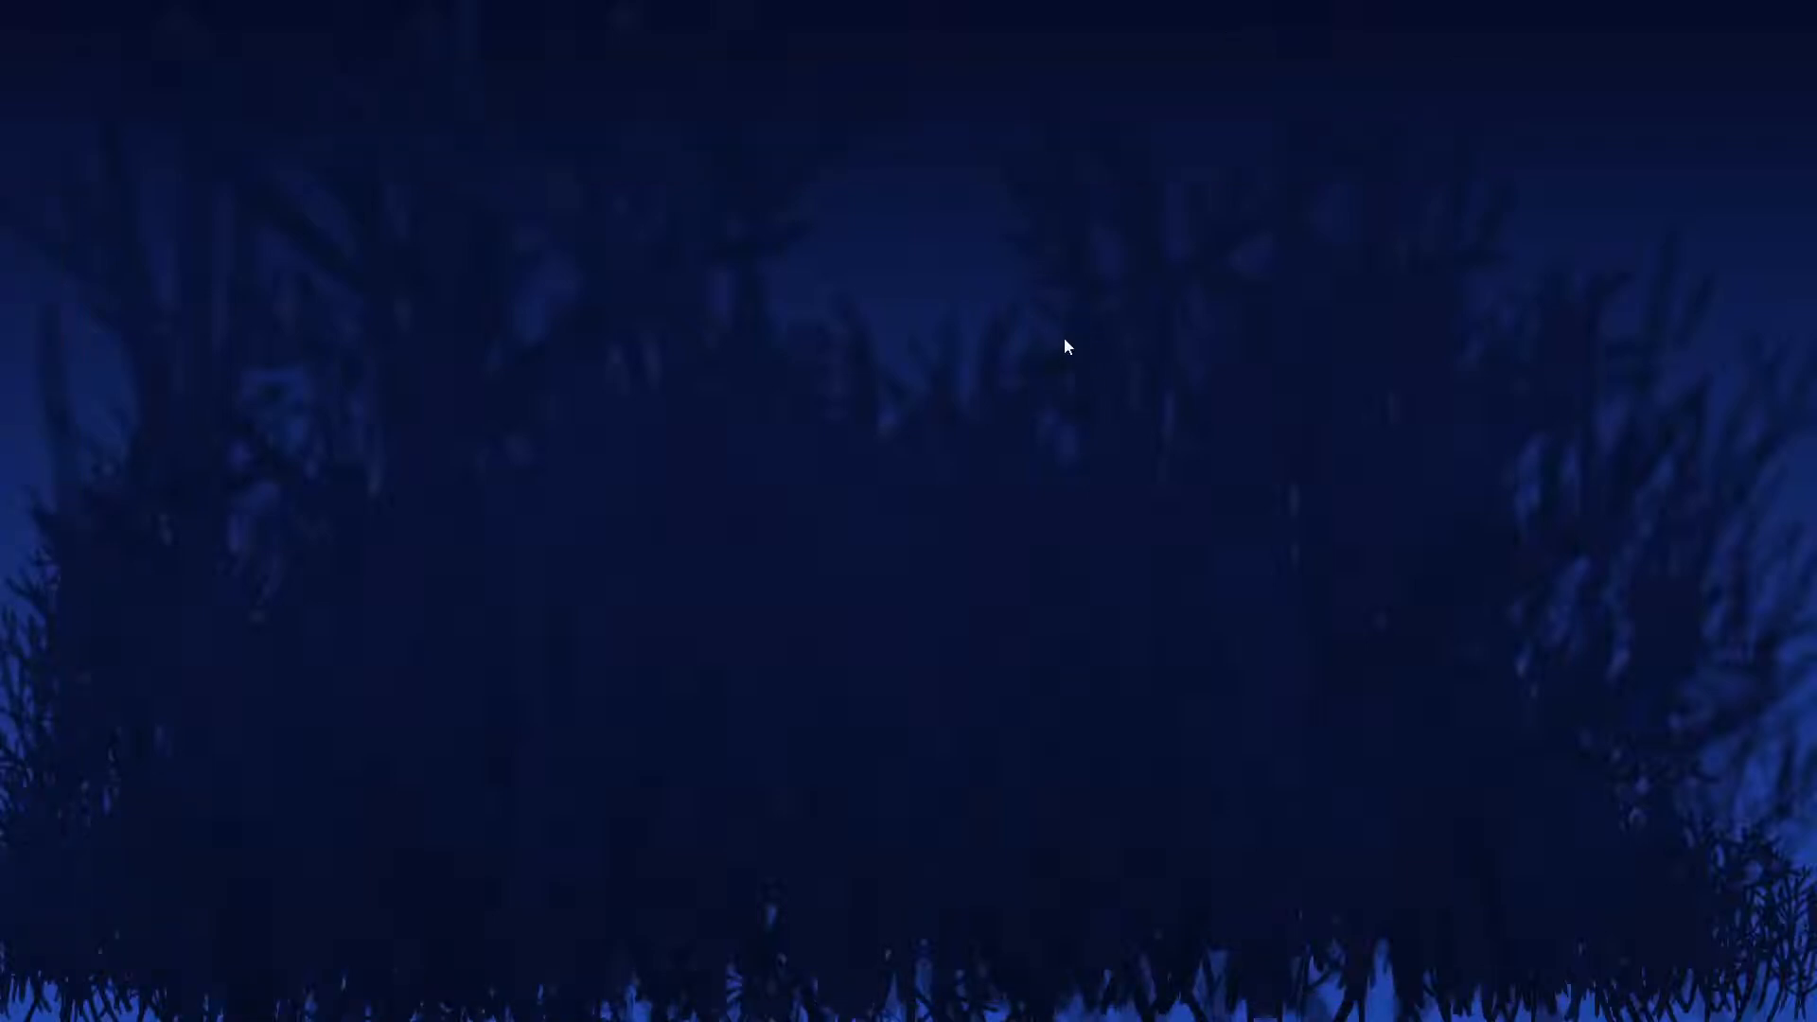
mouse_move(1075, 416)
left_mouse_down()
mouse_move(1071, 445)
mouse_move(1009, 350)
mouse_move(1030, 175)
mouse_move(1233, 284)
mouse_move(1443, 596)
mouse_move(1597, 754)
mouse_move(1731, 832)
mouse_move(1760, 473)
left_mouse_up()
mouse_move(1391, 573)
left_mouse_down()
mouse_move(1046, 349)
mouse_move(754, 199)
mouse_move(844, 376)
left_mouse_up()
mouse_move(819, 520)
left_mouse_down()
mouse_move(722, 463)
mouse_move(511, 410)
mouse_move(337, 254)
mouse_move(158, 478)
mouse_move(81, 236)
mouse_move(211, 349)
mouse_move(333, 216)
left_mouse_up()
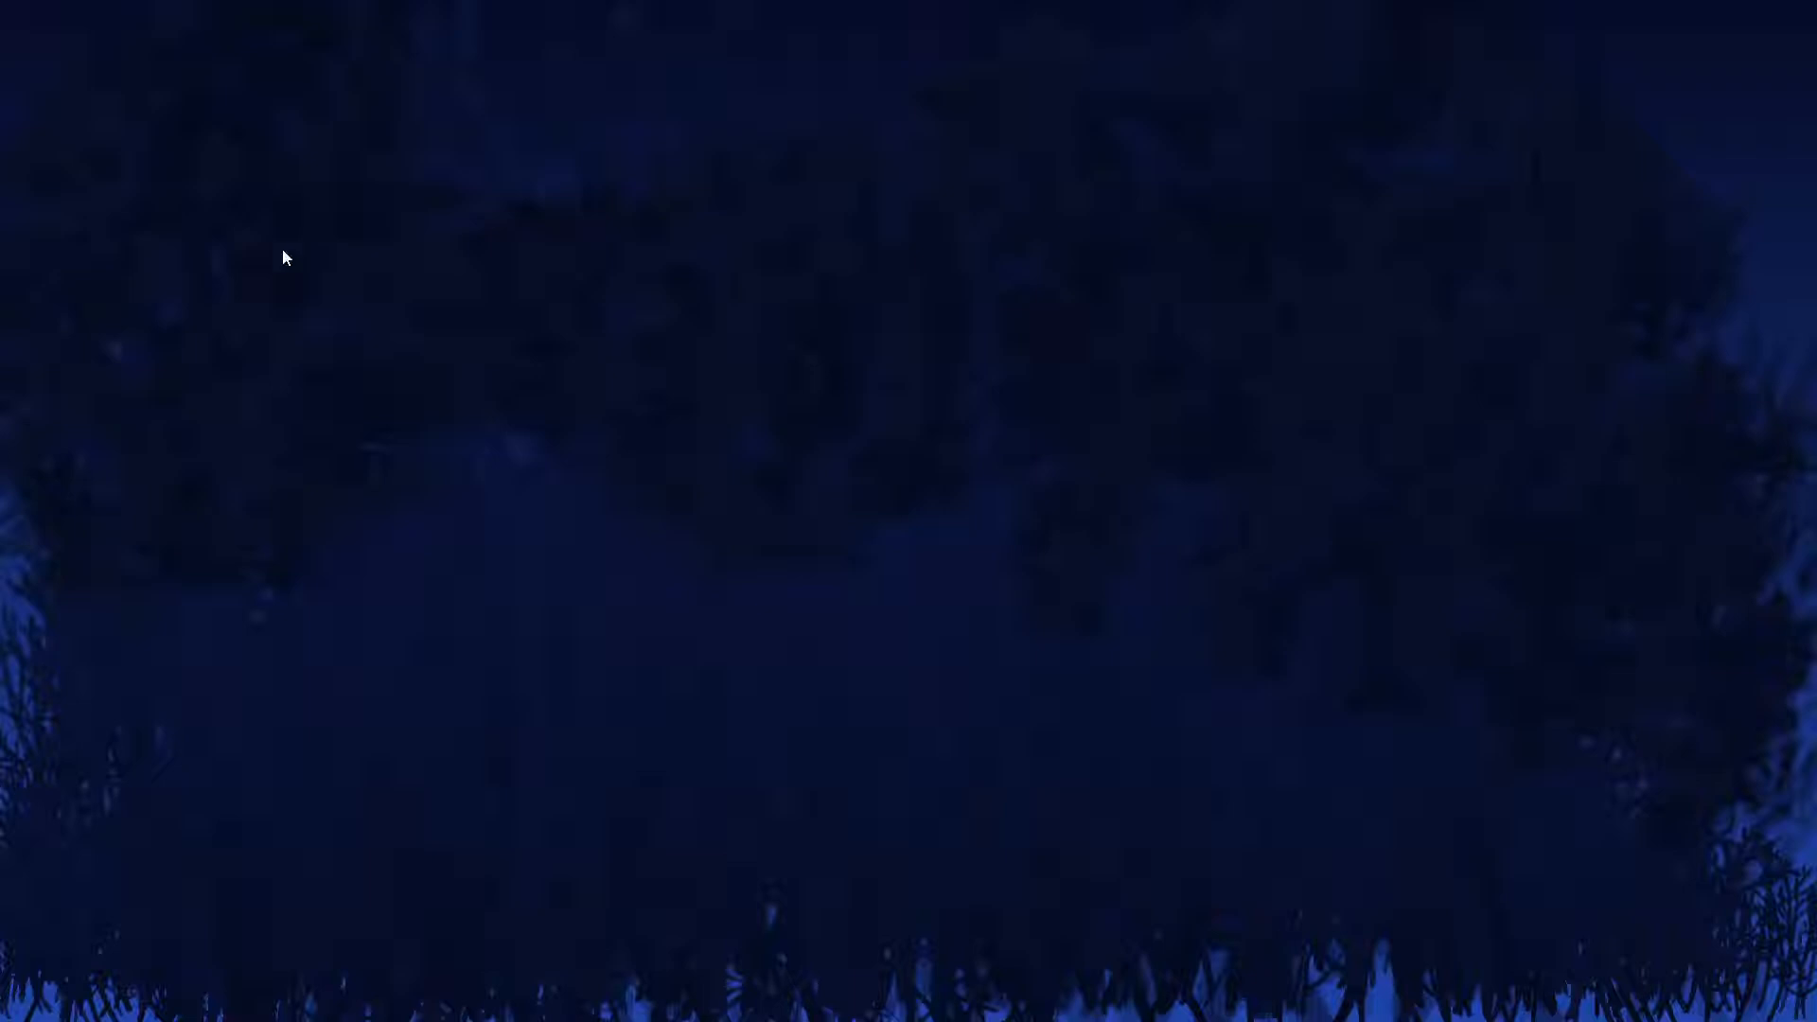
left_click_drag(1607, 248, 1656, 409)
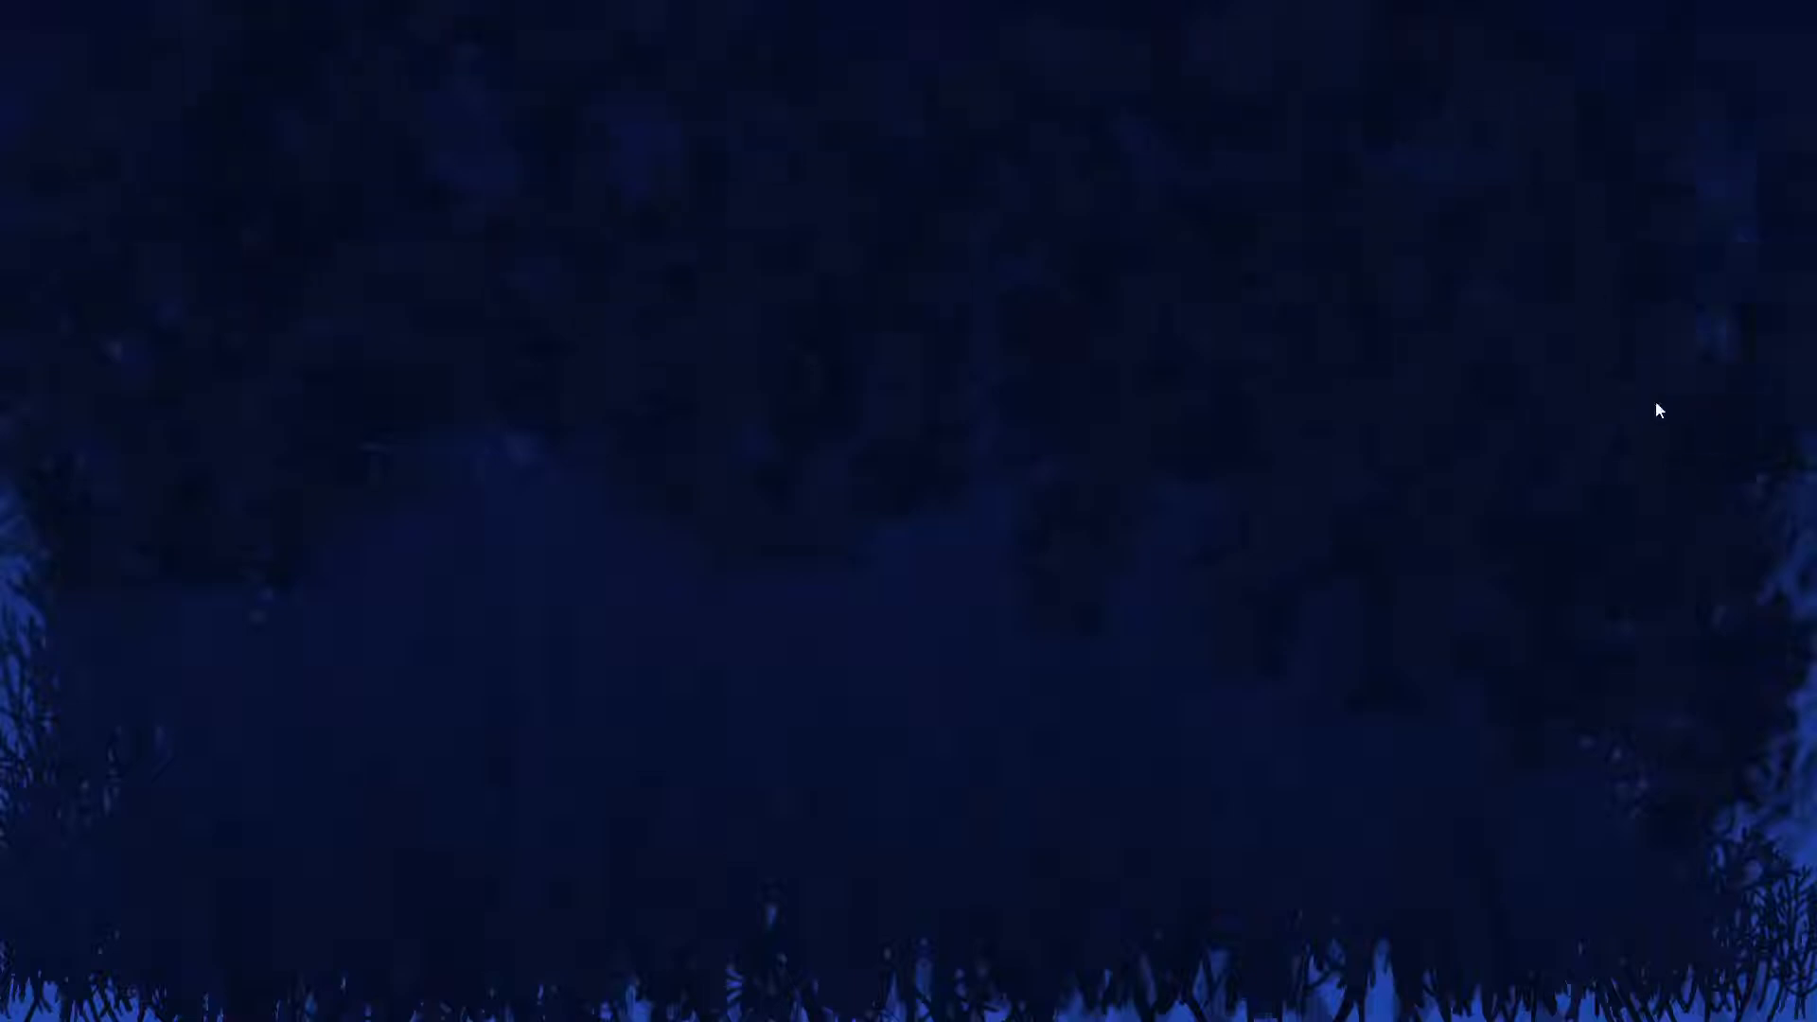
left_click_drag(1431, 996, 1225, 943)
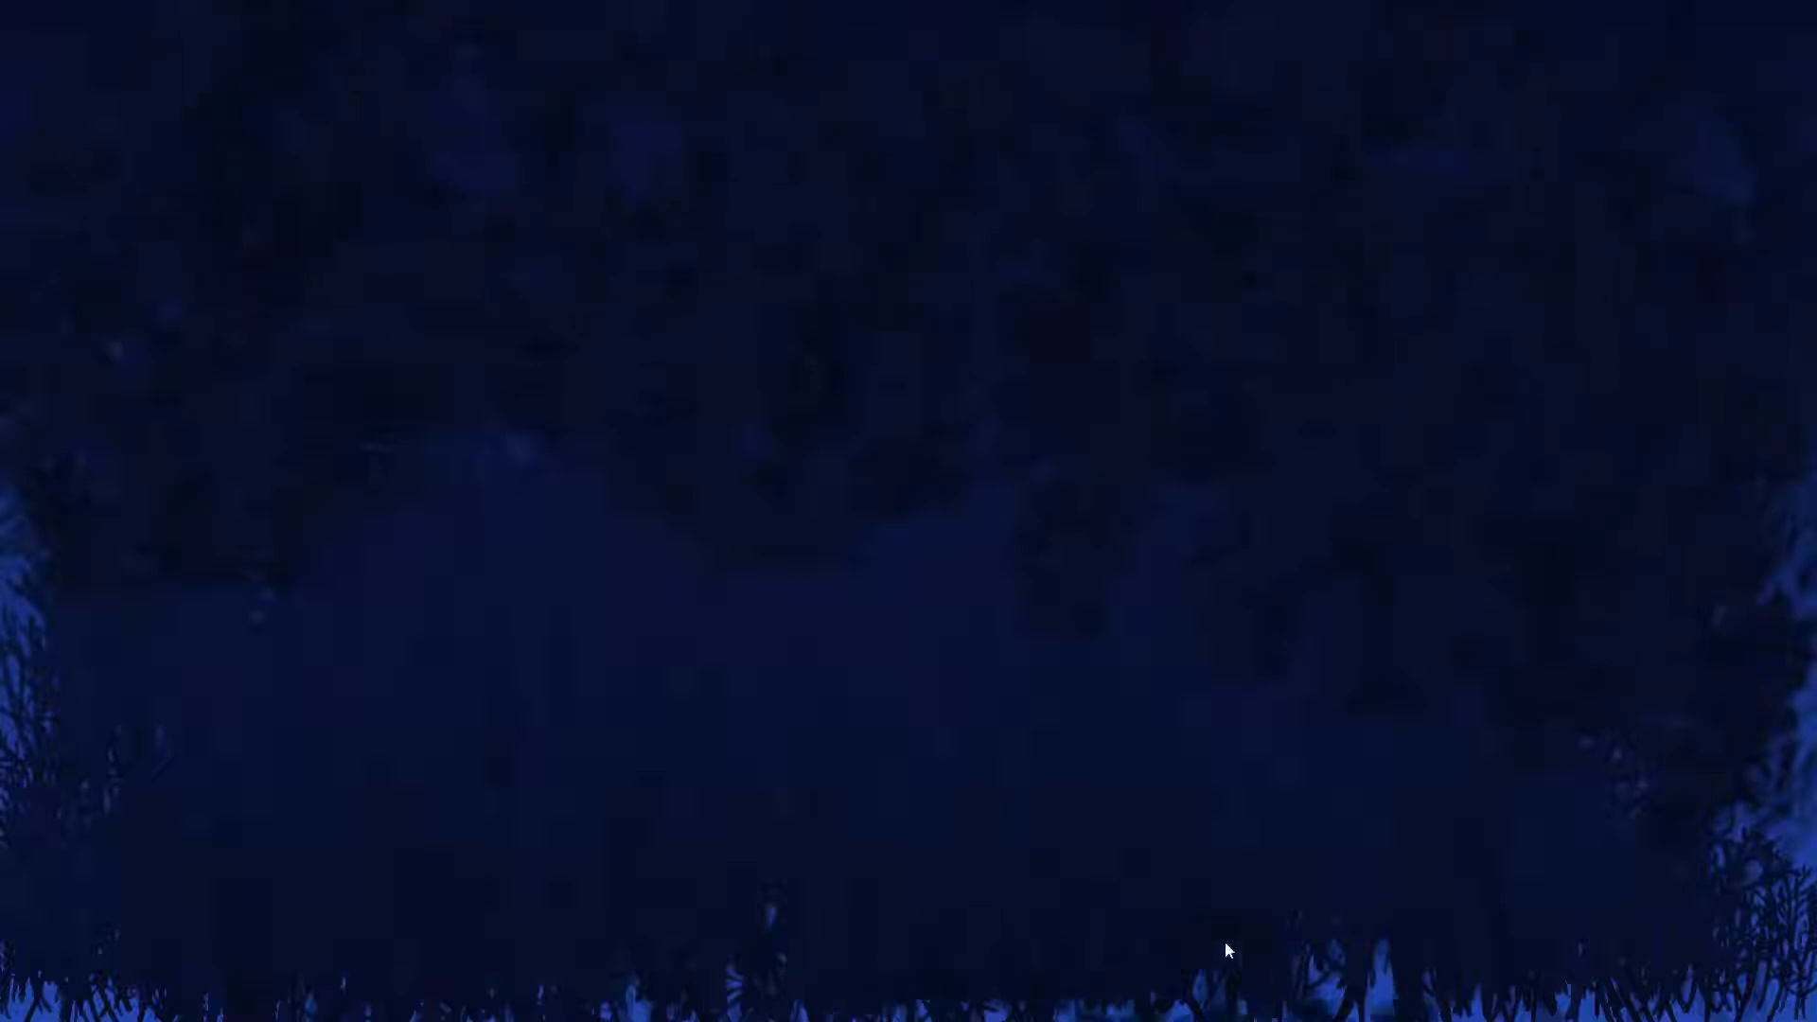
Choose the leaf-blade brush and paint dark green grass blades at the bottom centre of the canvas.
key("Tab")
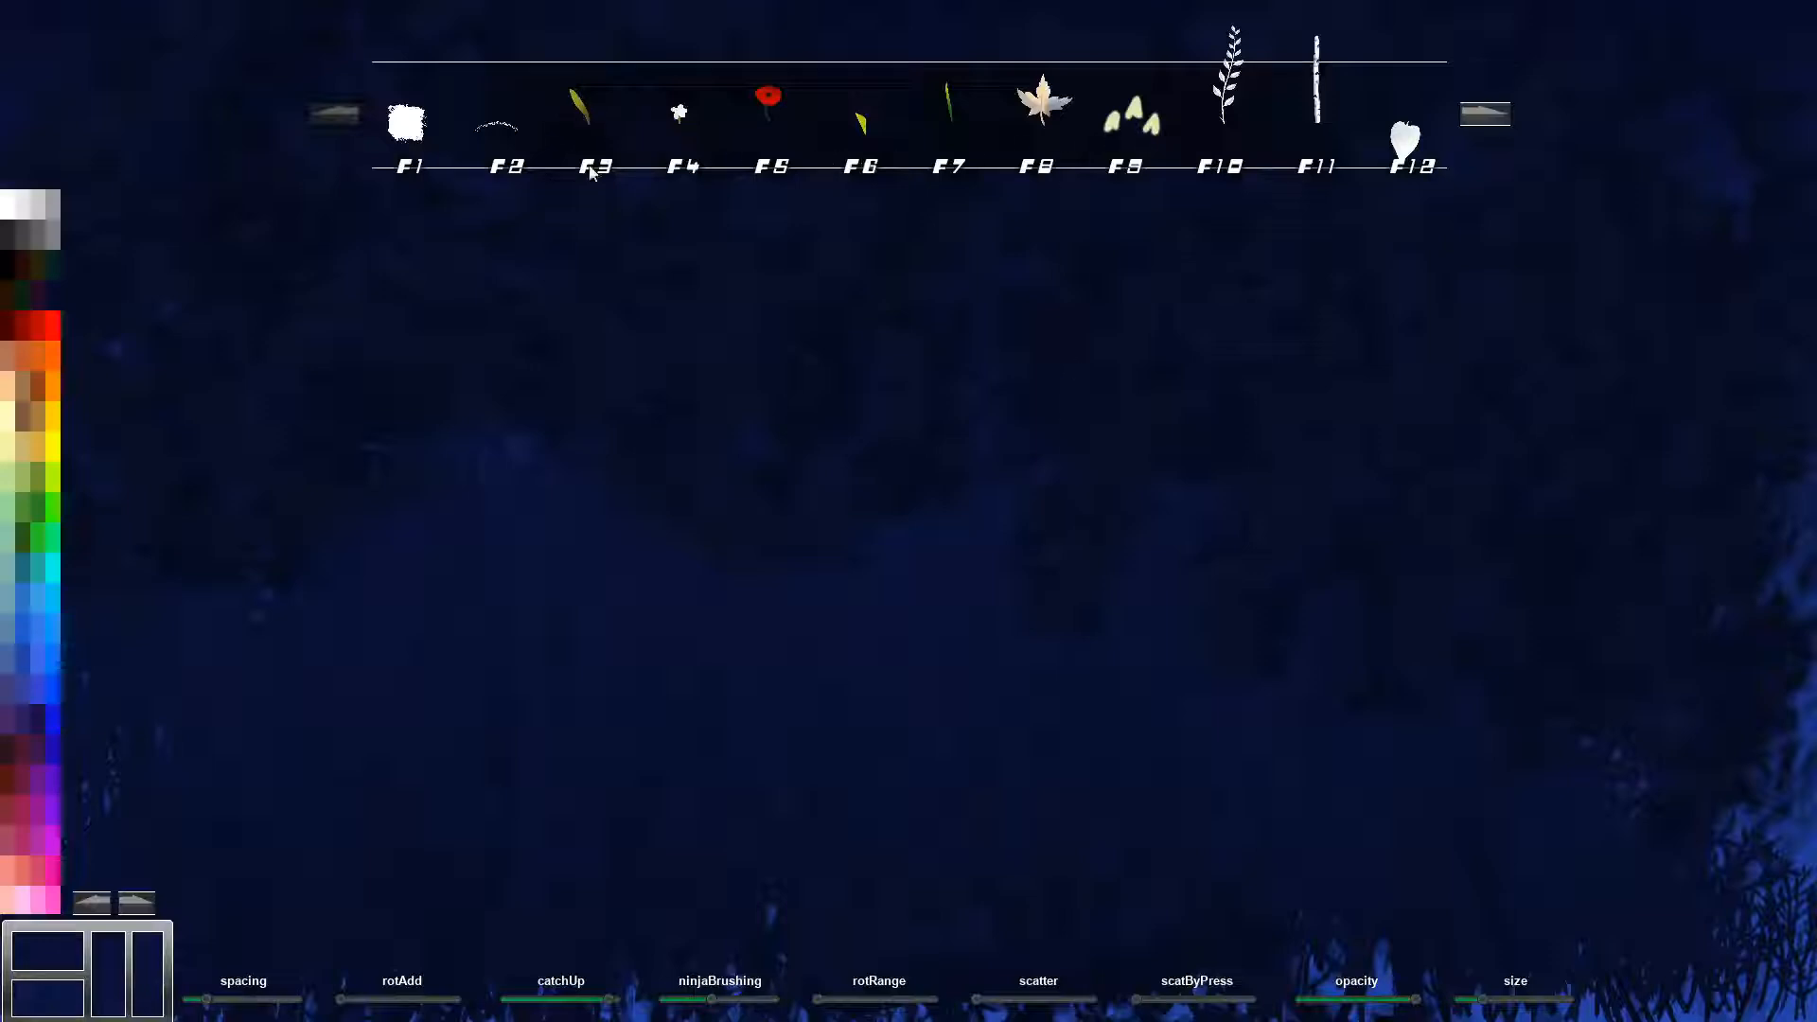
key("Tab")
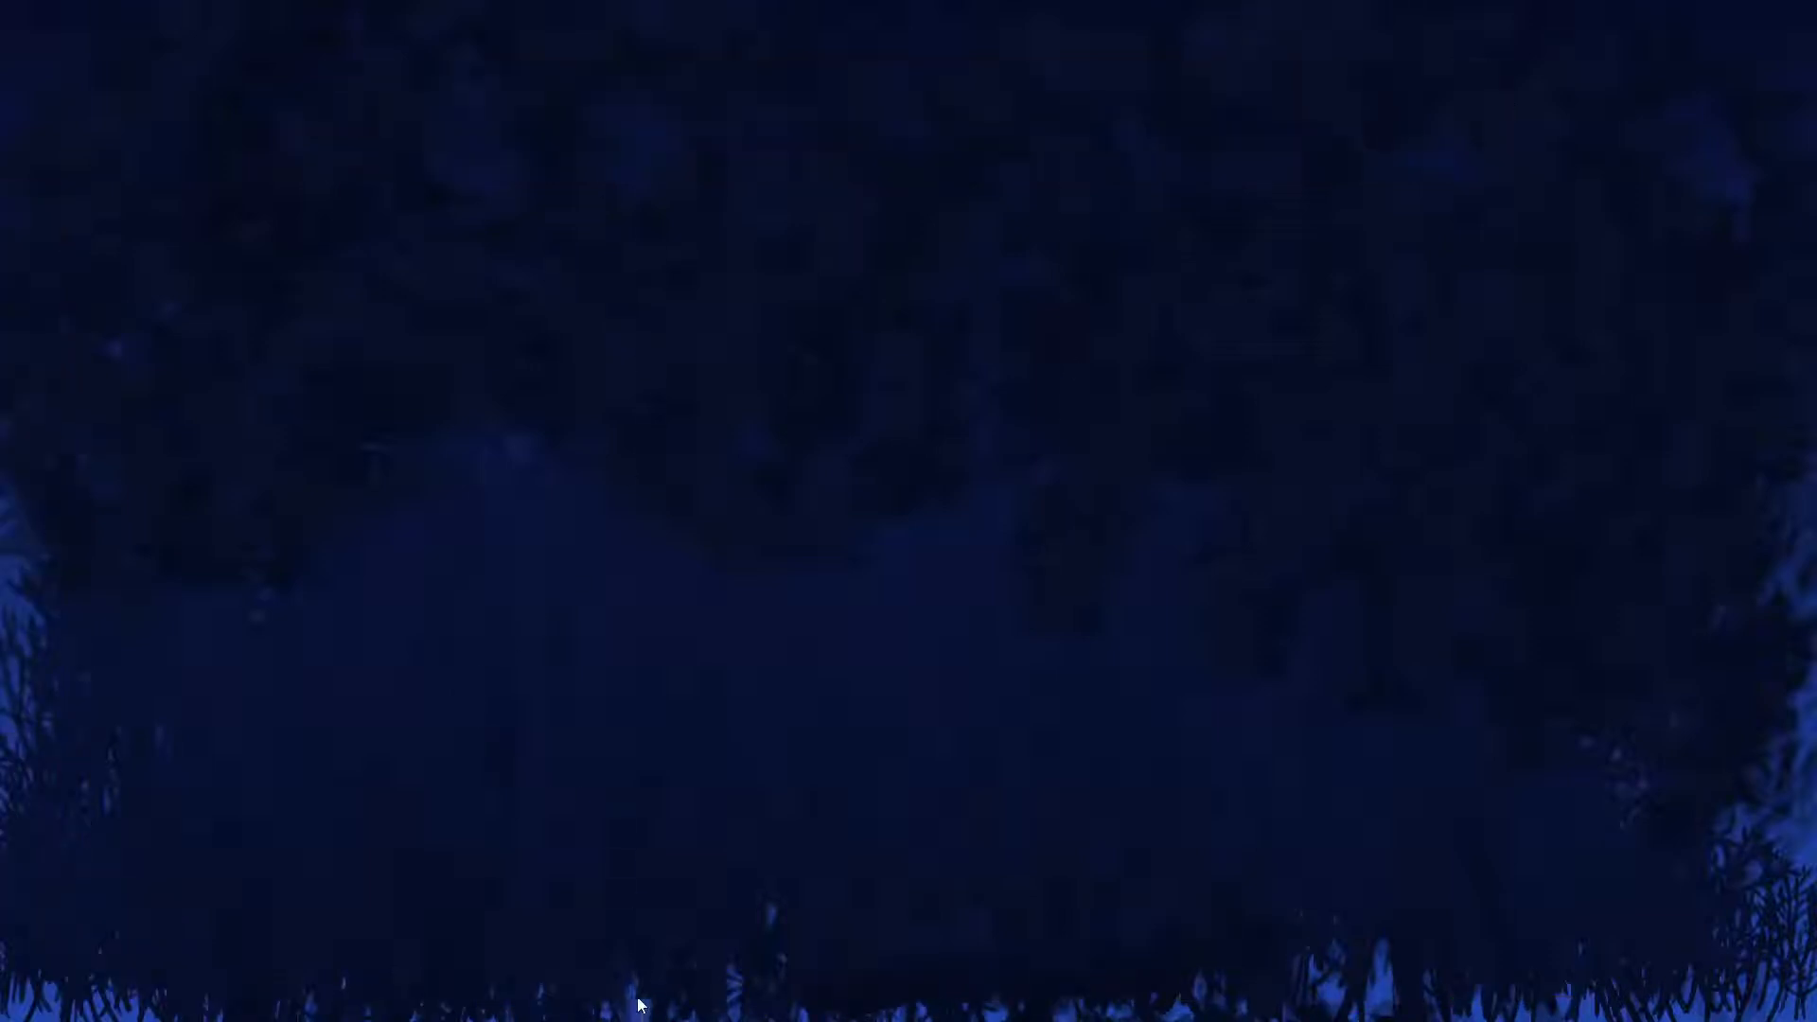
left_click_drag(689, 984, 809, 1010)
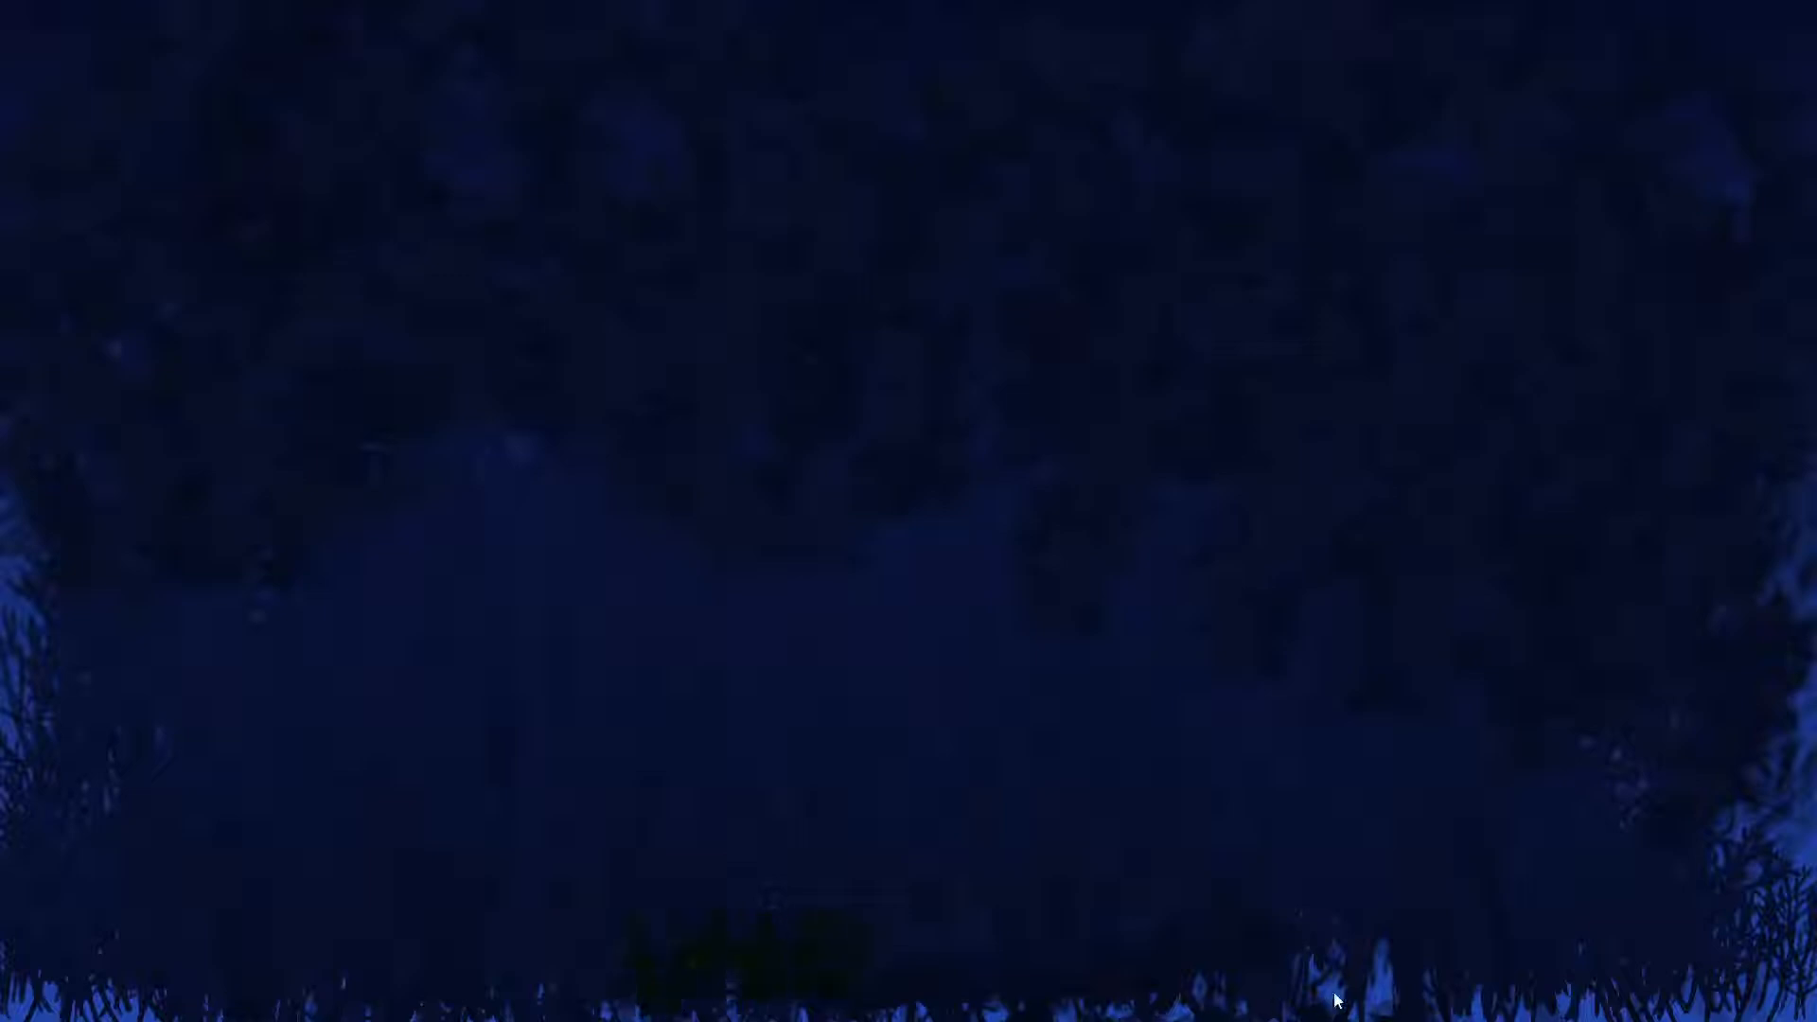
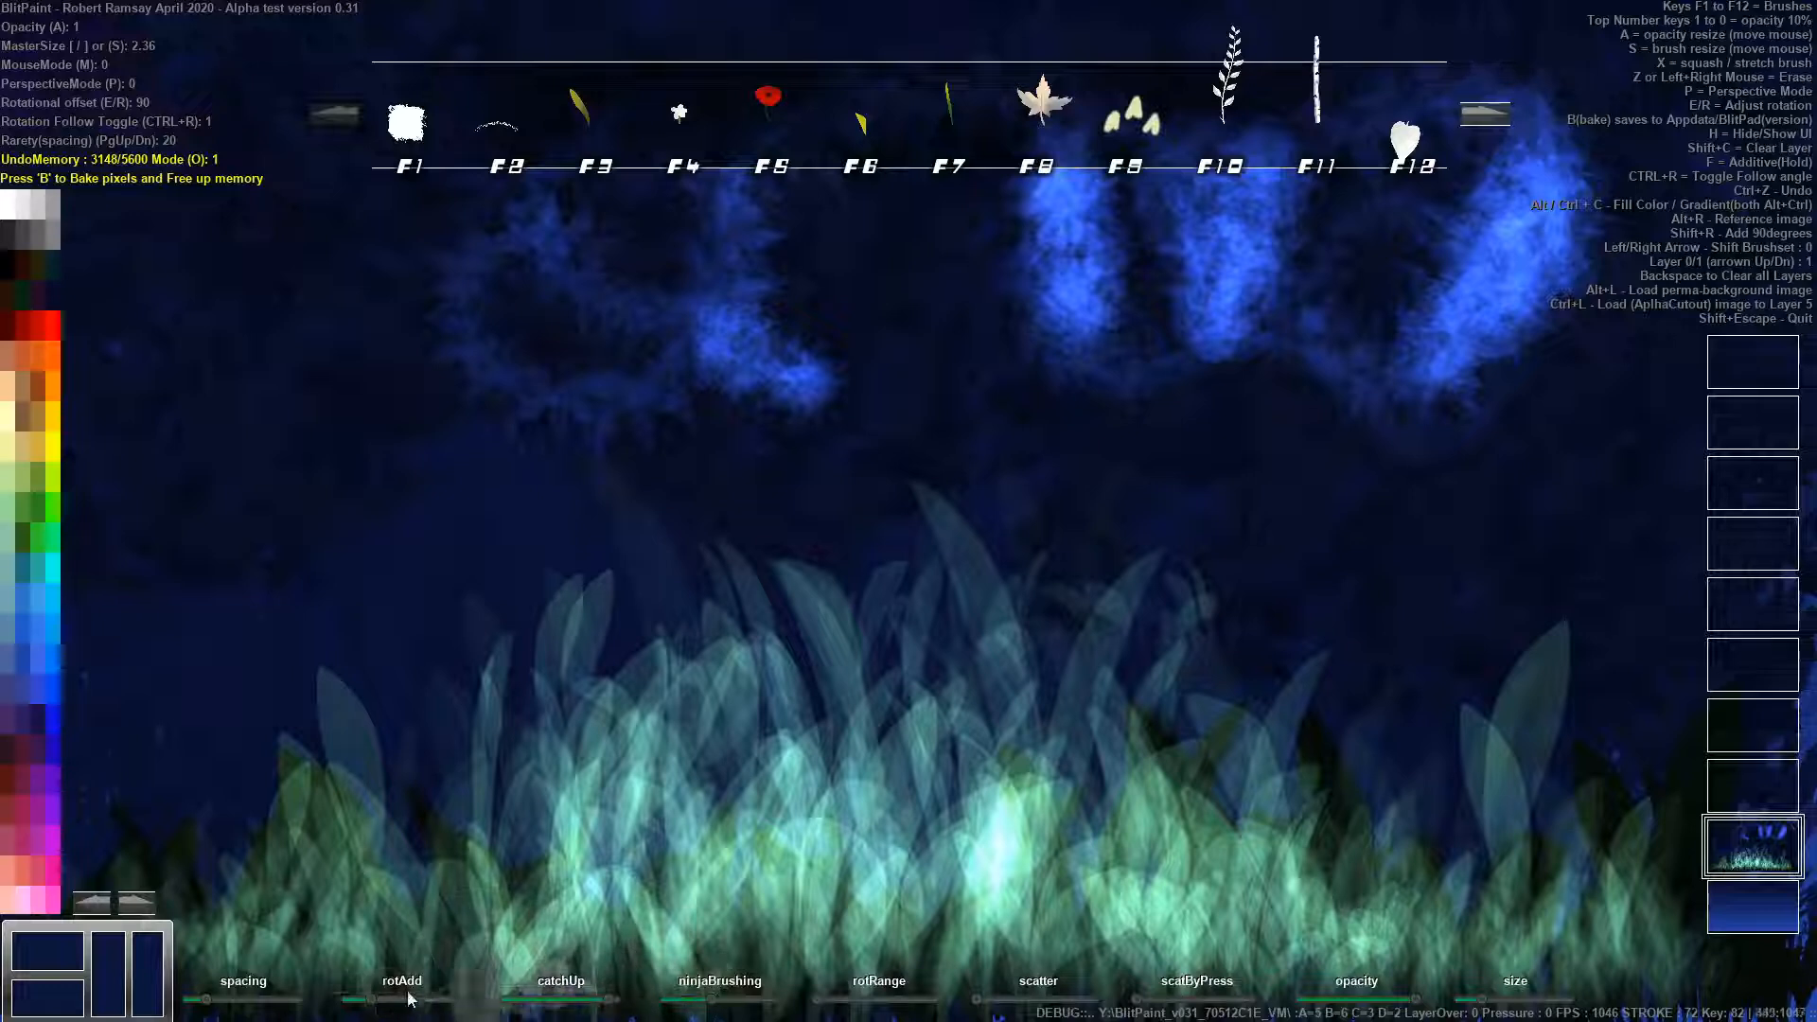
Set the maple leaf brush spacing to 66, hide the interface, and paint dark and bright blue leaves across the upper canvas.
left_click(267, 1000)
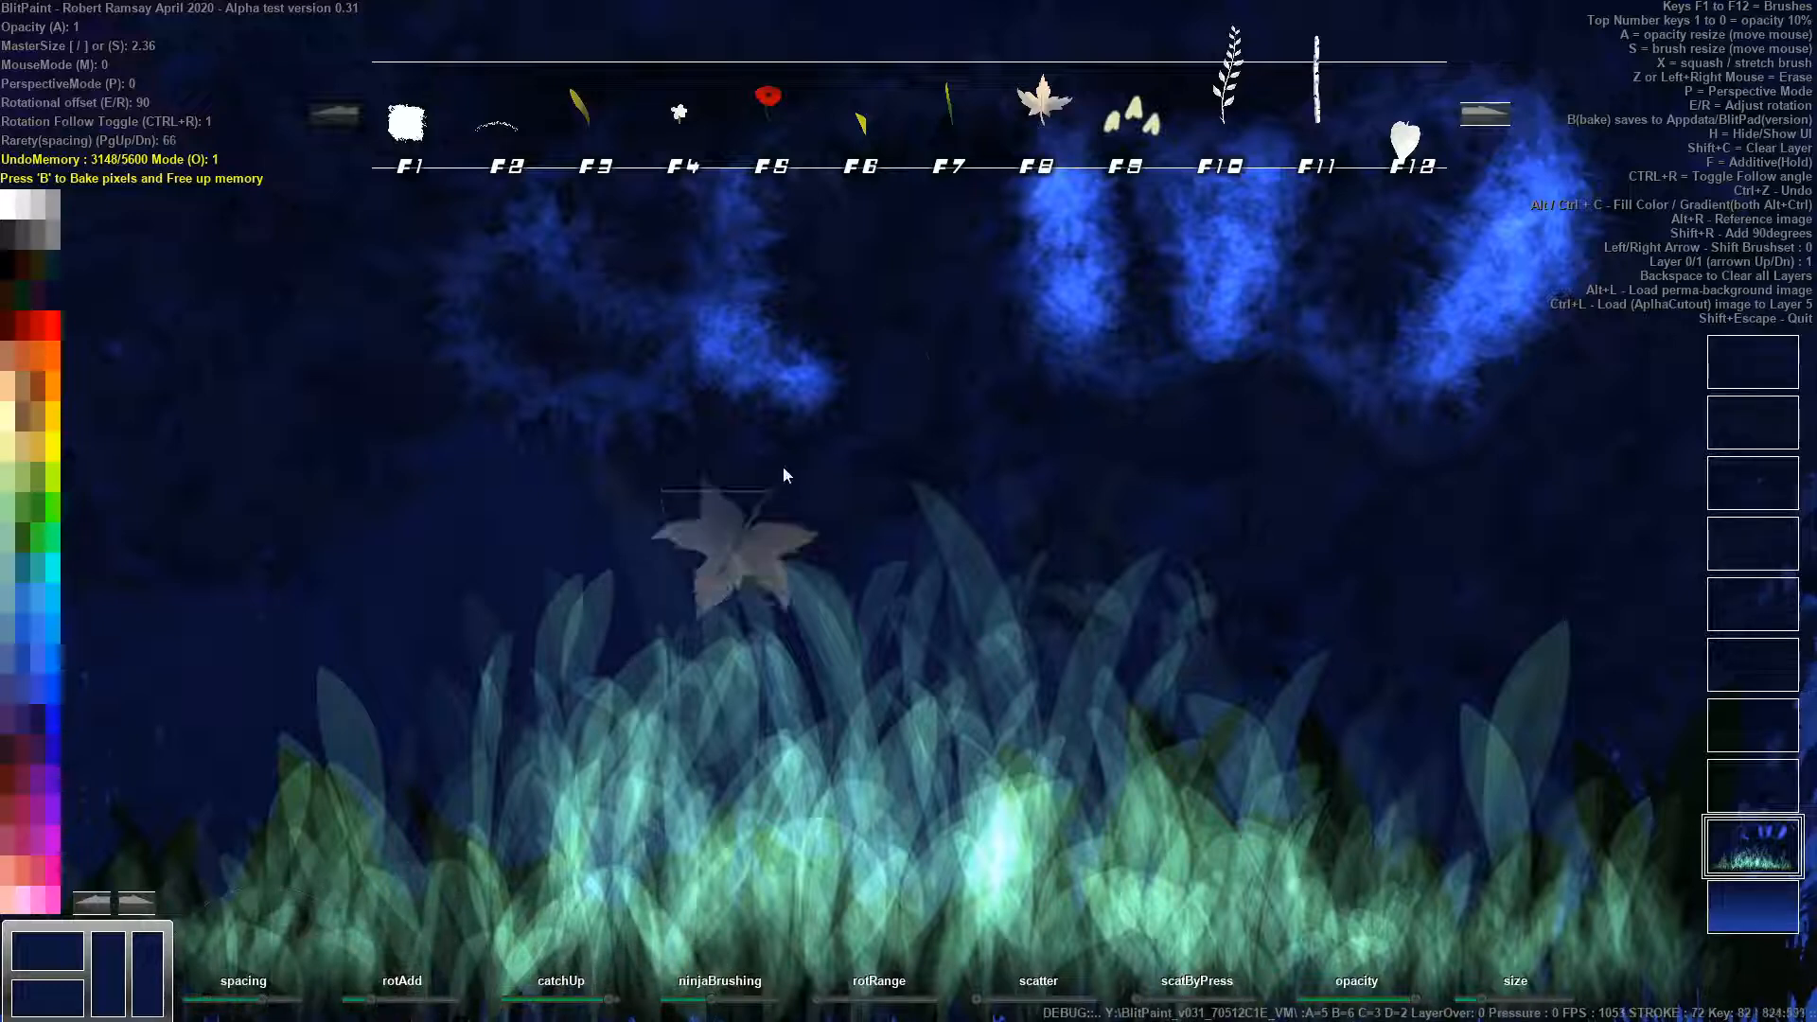
left_click(911, 305)
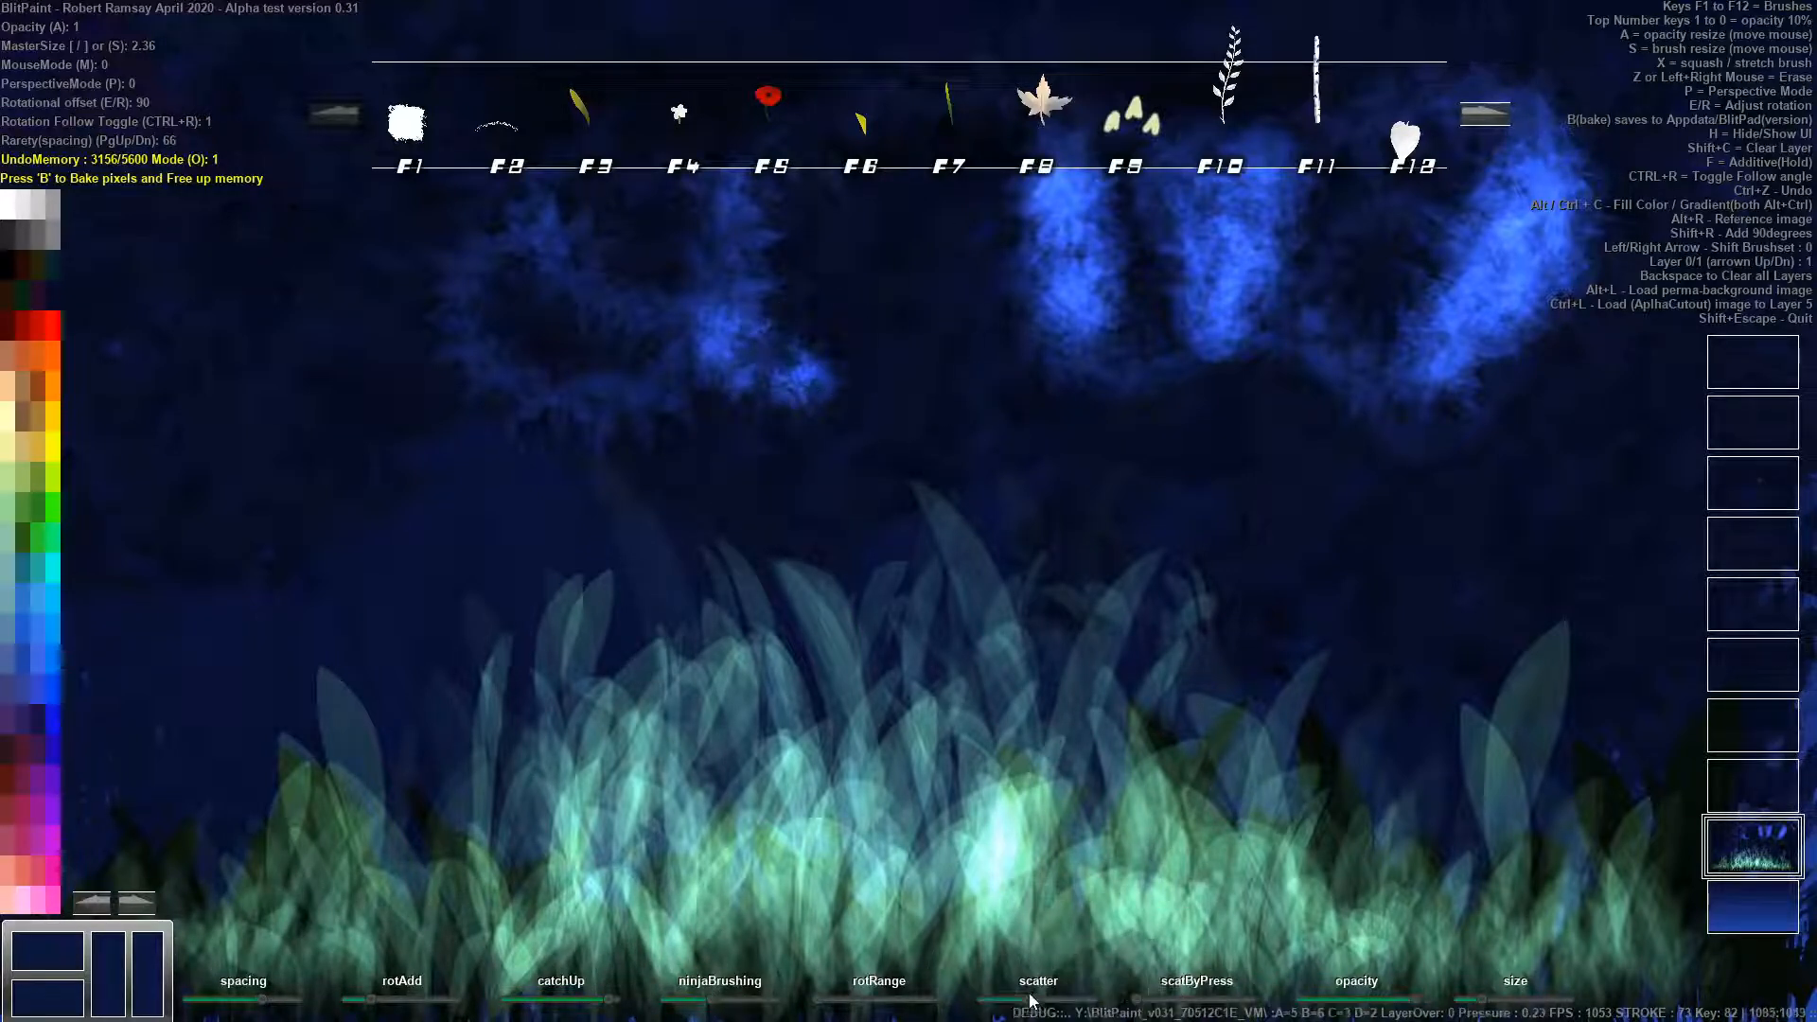
key("h")
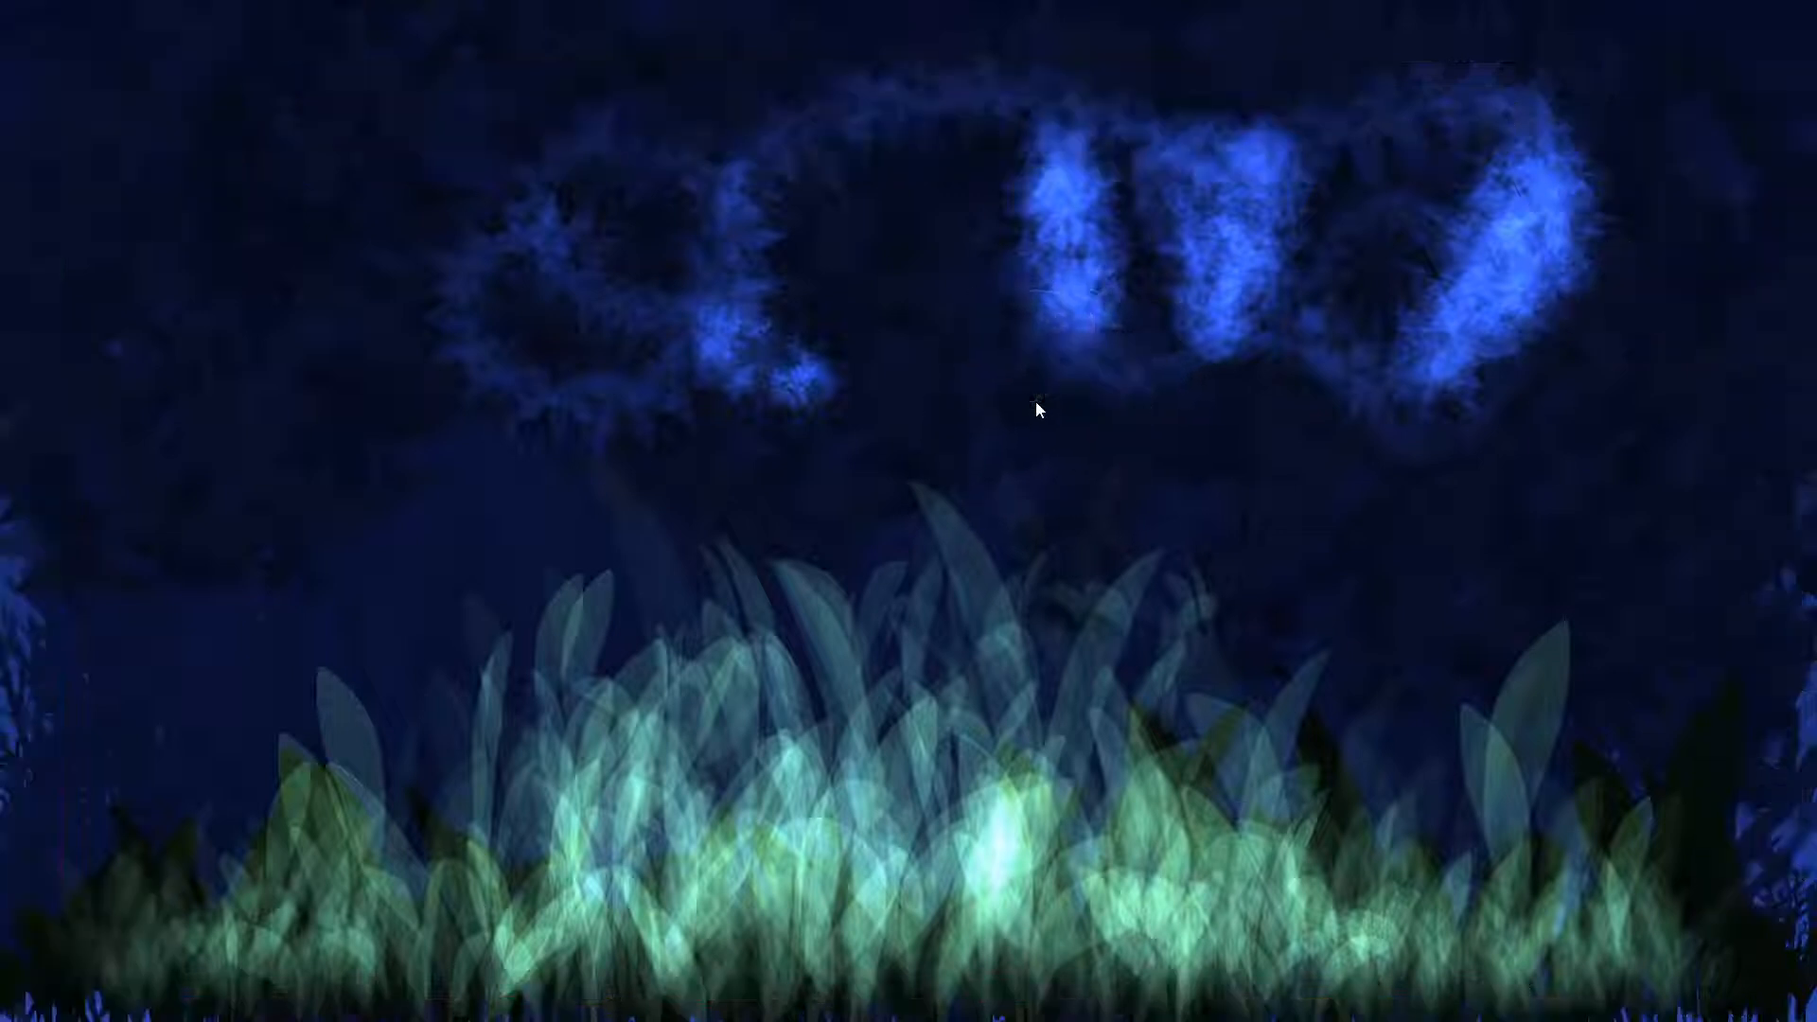
mouse_move(945, 333)
left_mouse_down()
mouse_move(1085, 207)
mouse_move(886, 202)
mouse_move(1158, 357)
mouse_move(1537, 272)
mouse_move(1434, 216)
mouse_move(1435, 273)
left_mouse_up()
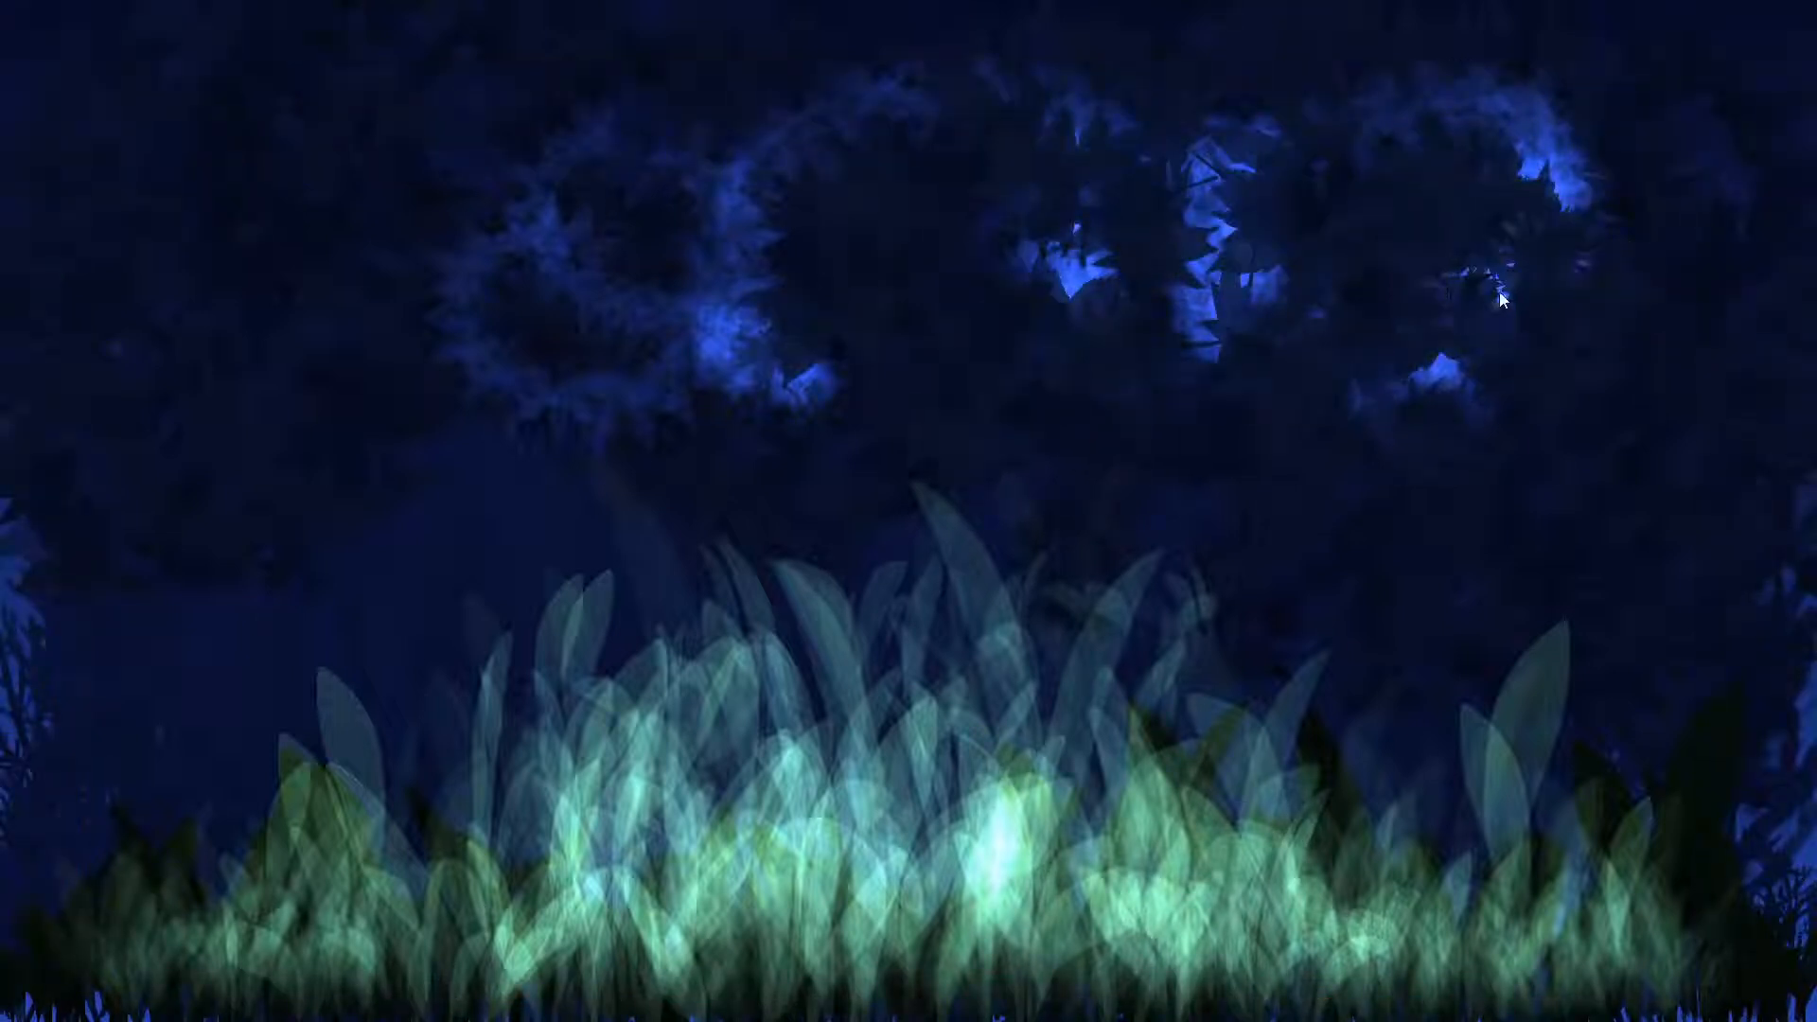
mouse_move(1416, 308)
left_mouse_down()
mouse_move(1448, 202)
mouse_move(1614, 409)
mouse_move(1447, 66)
mouse_move(1124, 372)
mouse_move(817, 54)
mouse_move(474, 388)
mouse_move(133, 100)
mouse_move(220, 460)
mouse_move(142, 385)
mouse_move(406, 393)
mouse_move(167, 166)
mouse_move(1015, 11)
mouse_move(1508, 153)
mouse_move(1512, 440)
mouse_move(1774, 248)
mouse_move(1720, 167)
mouse_move(1438, 161)
mouse_move(990, 243)
mouse_move(418, 156)
mouse_move(229, 219)
mouse_move(211, 580)
mouse_move(142, 644)
left_mouse_up()
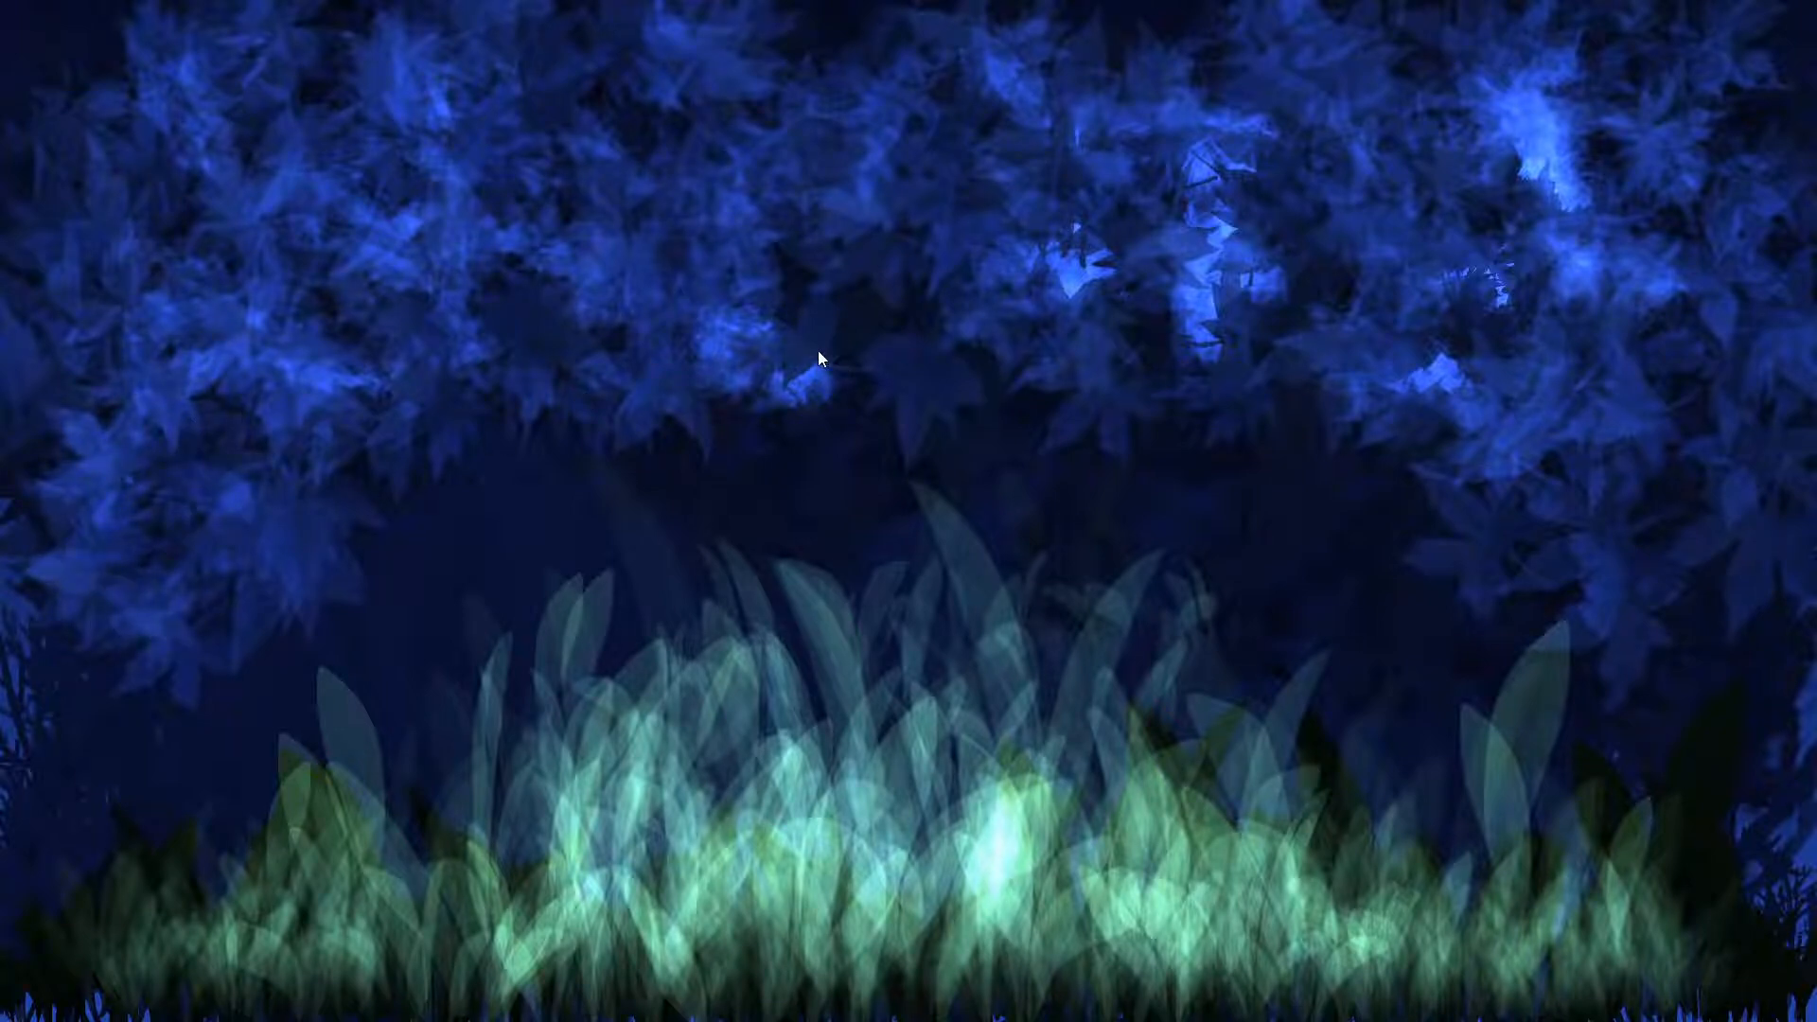
Go forward two brush sets, choose the glowing dots brush, and raise its scatter by pressure, scatter and rotation range.
key("h")
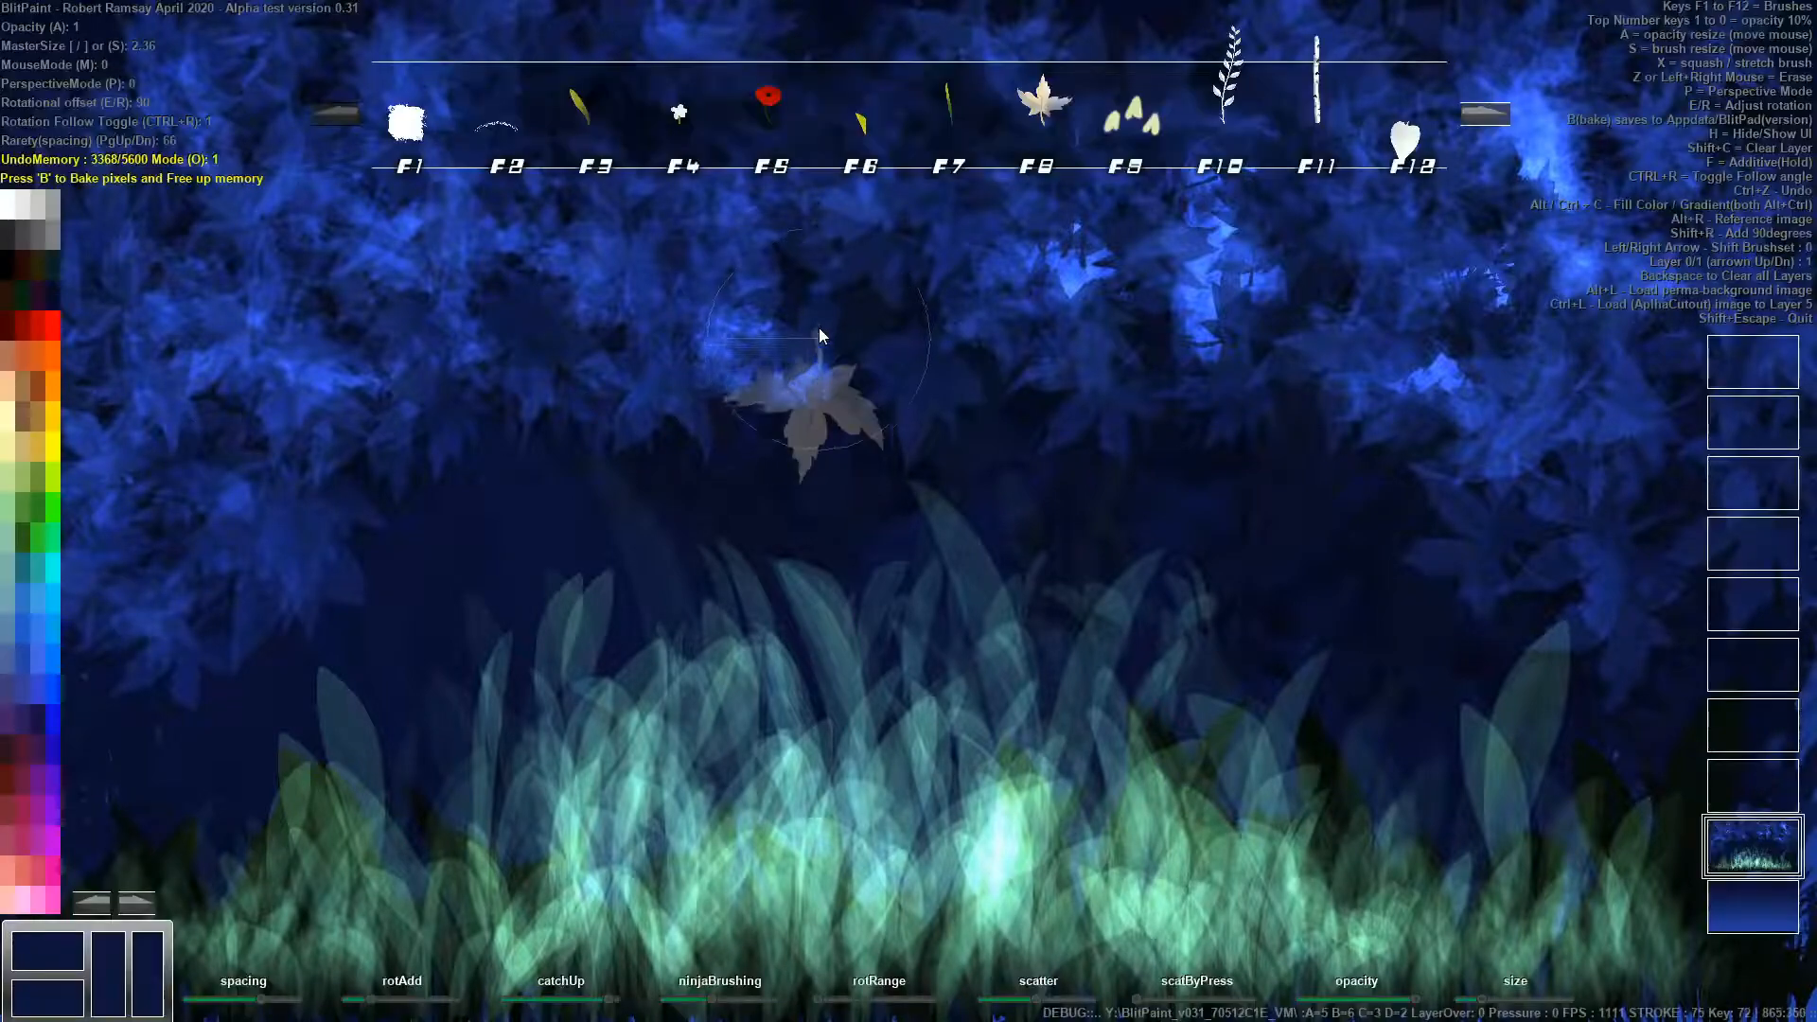
left_click(1479, 116)
left_click(1491, 125)
left_click(1121, 144)
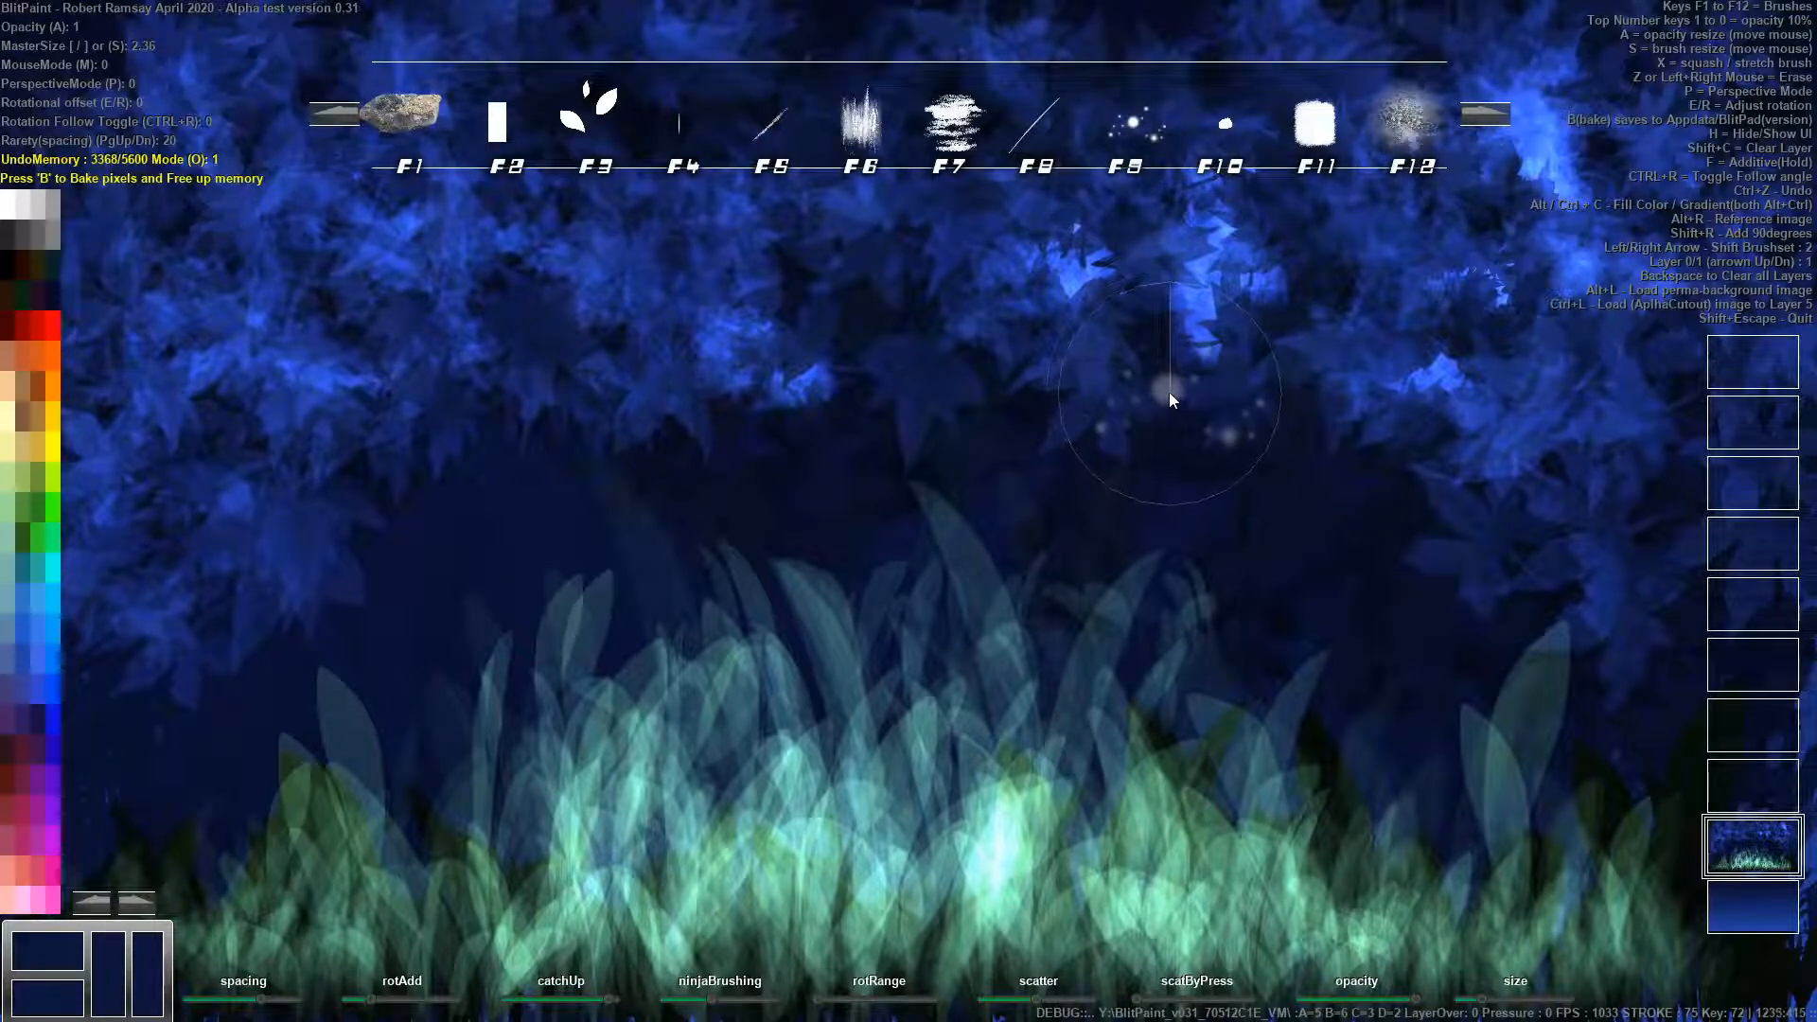
left_click_drag(1178, 999, 1219, 999)
left_click_drag(1036, 1000, 1160, 1001)
left_click_drag(880, 1001, 911, 1001)
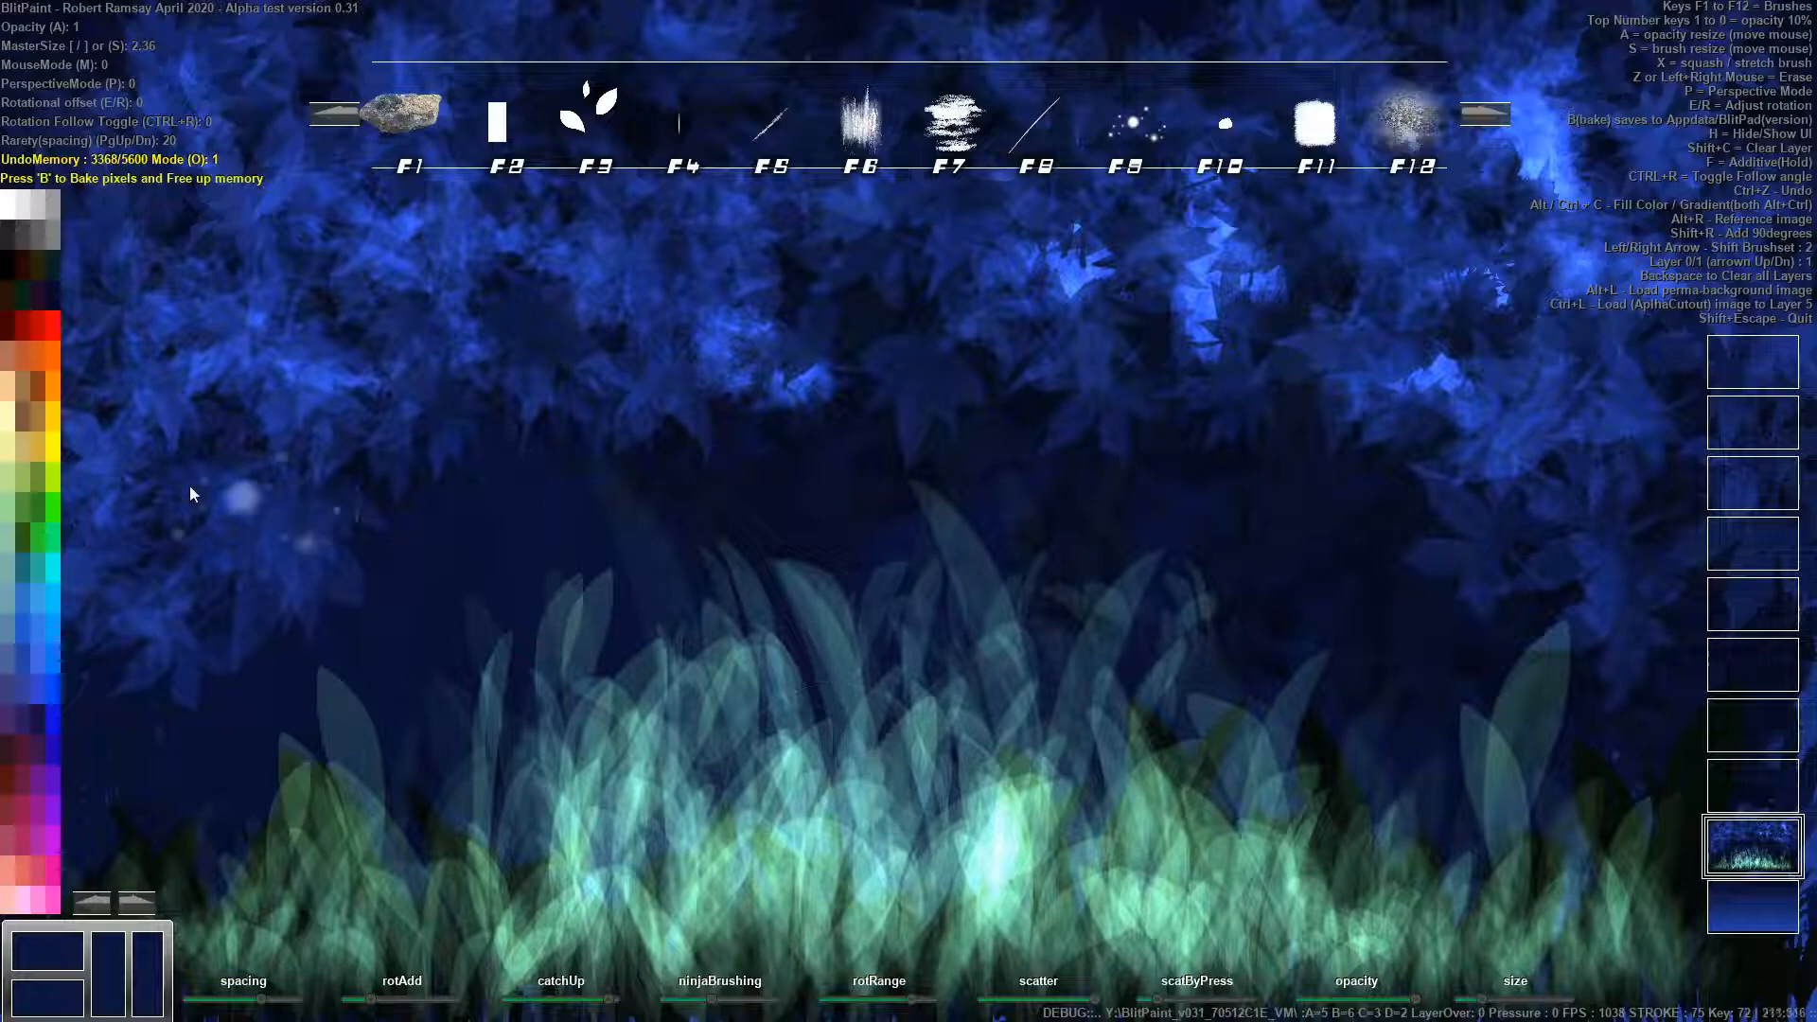
Assign yellow and orange as the gradient colours and select the empty layer above the leaves and grass.
key("shift")
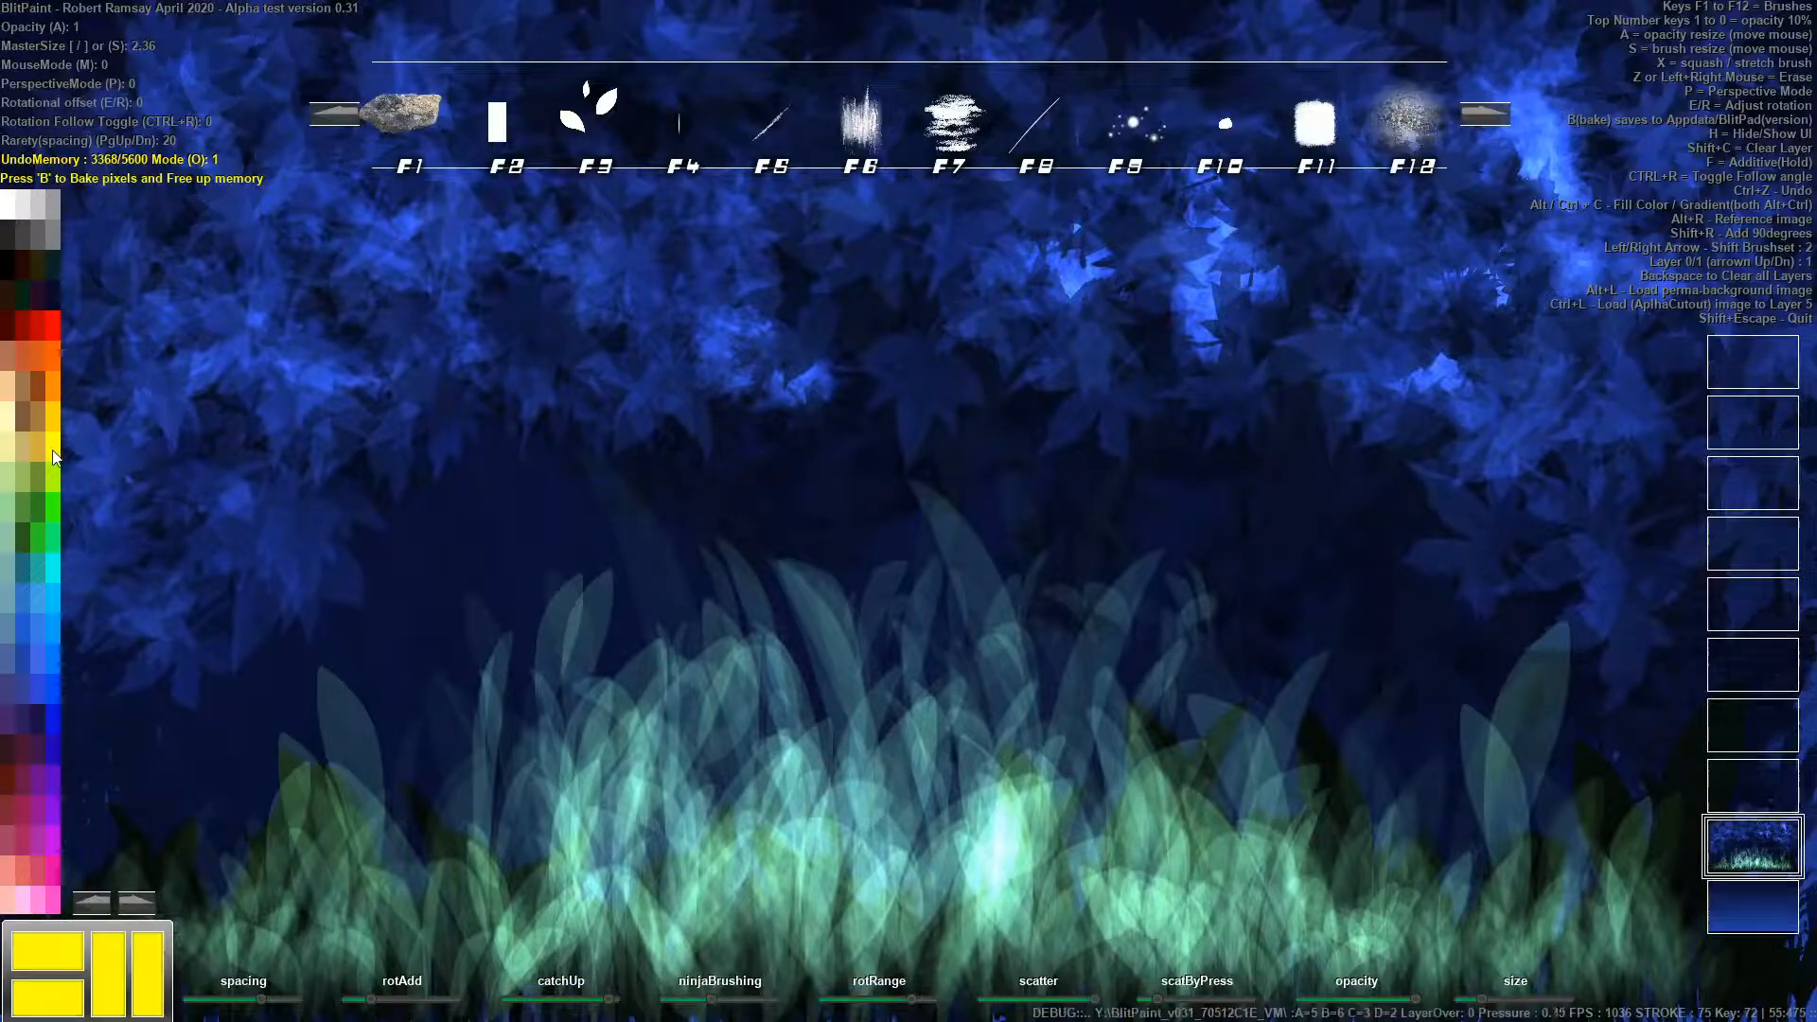
left_click(55, 388, "shift")
left_click(53, 367, "shift")
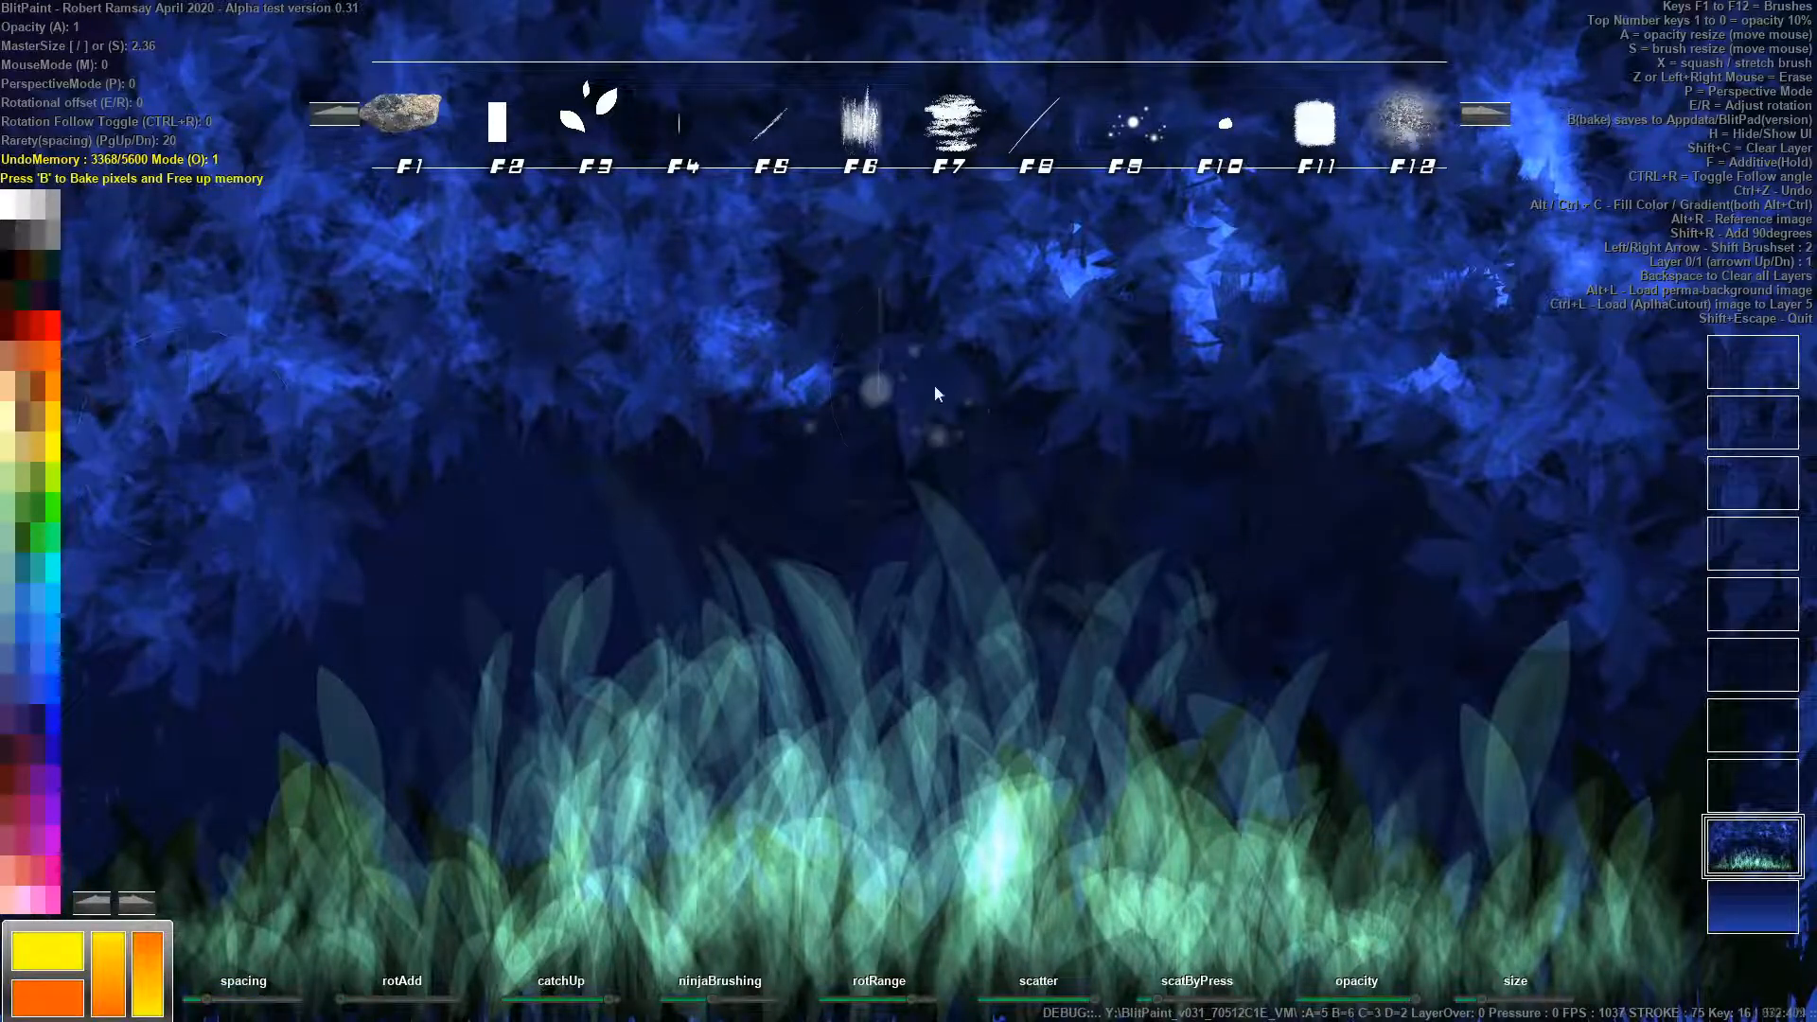
left_click(1752, 788)
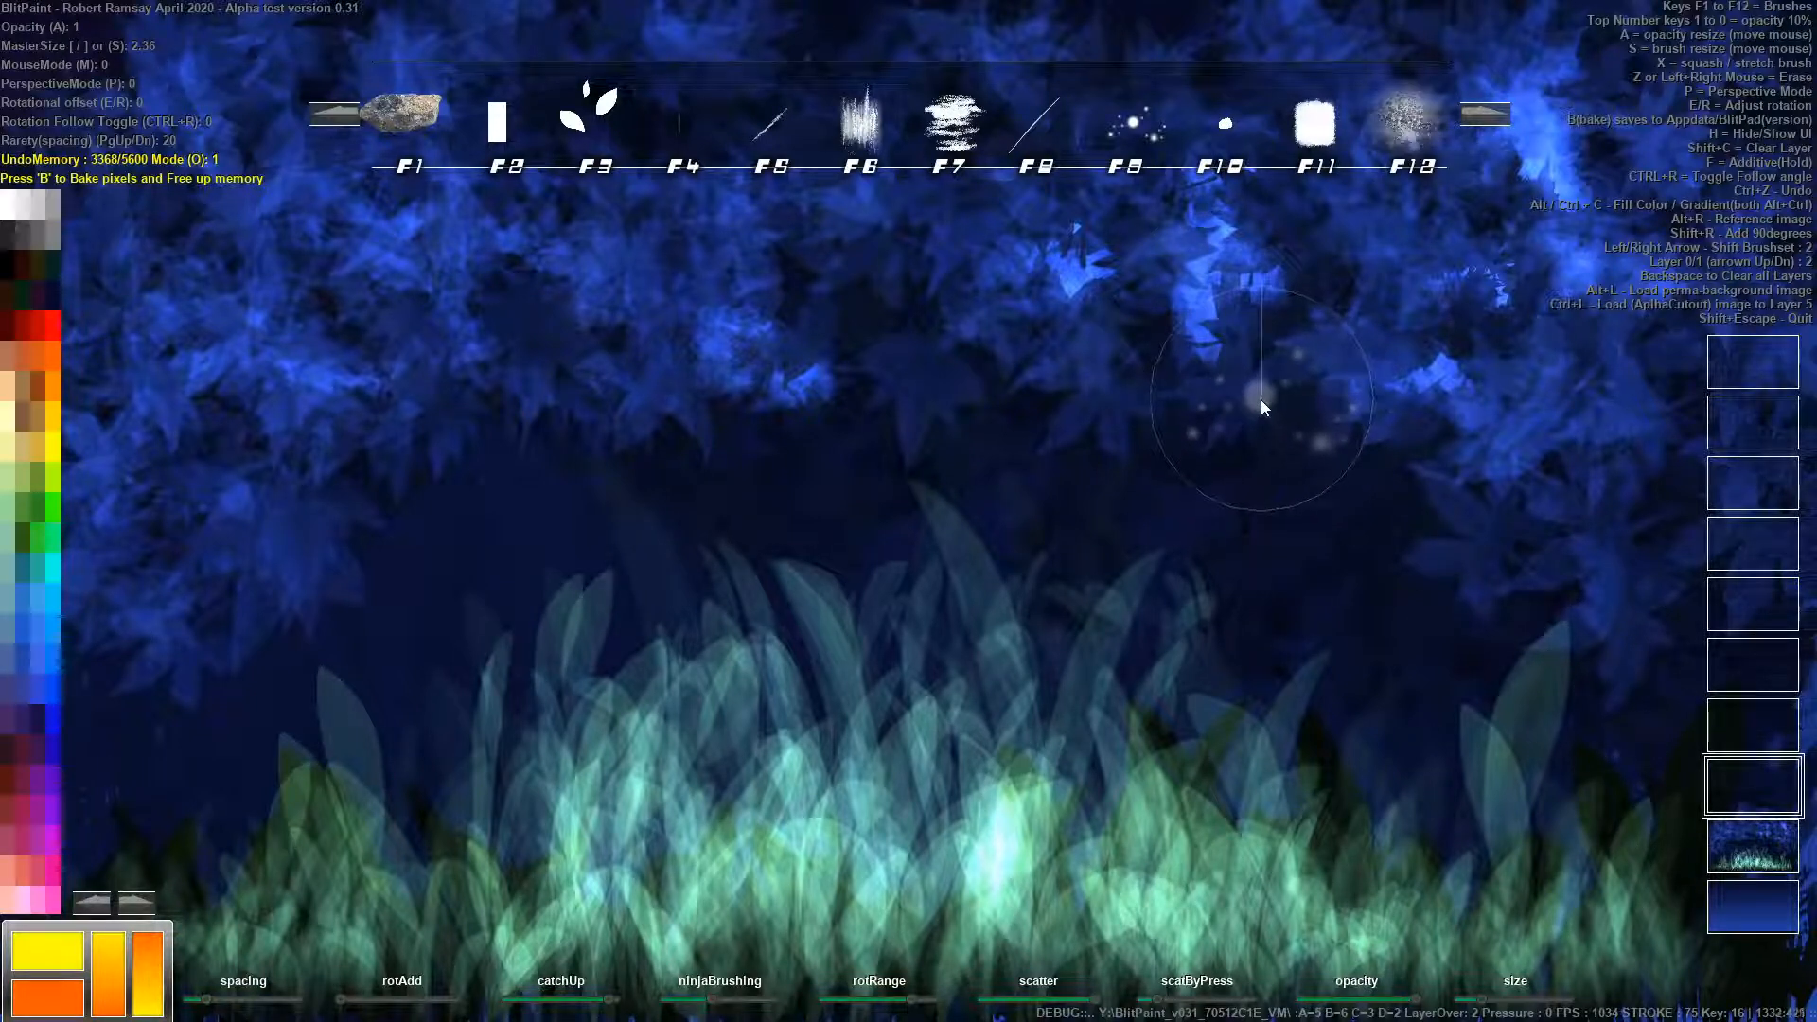
Scatter yellow and orange firefly dots over the dark clearing and the tops of the grass.
mouse_move(1257, 427)
left_mouse_down()
mouse_move(1294, 519)
mouse_move(1059, 372)
left_mouse_up()
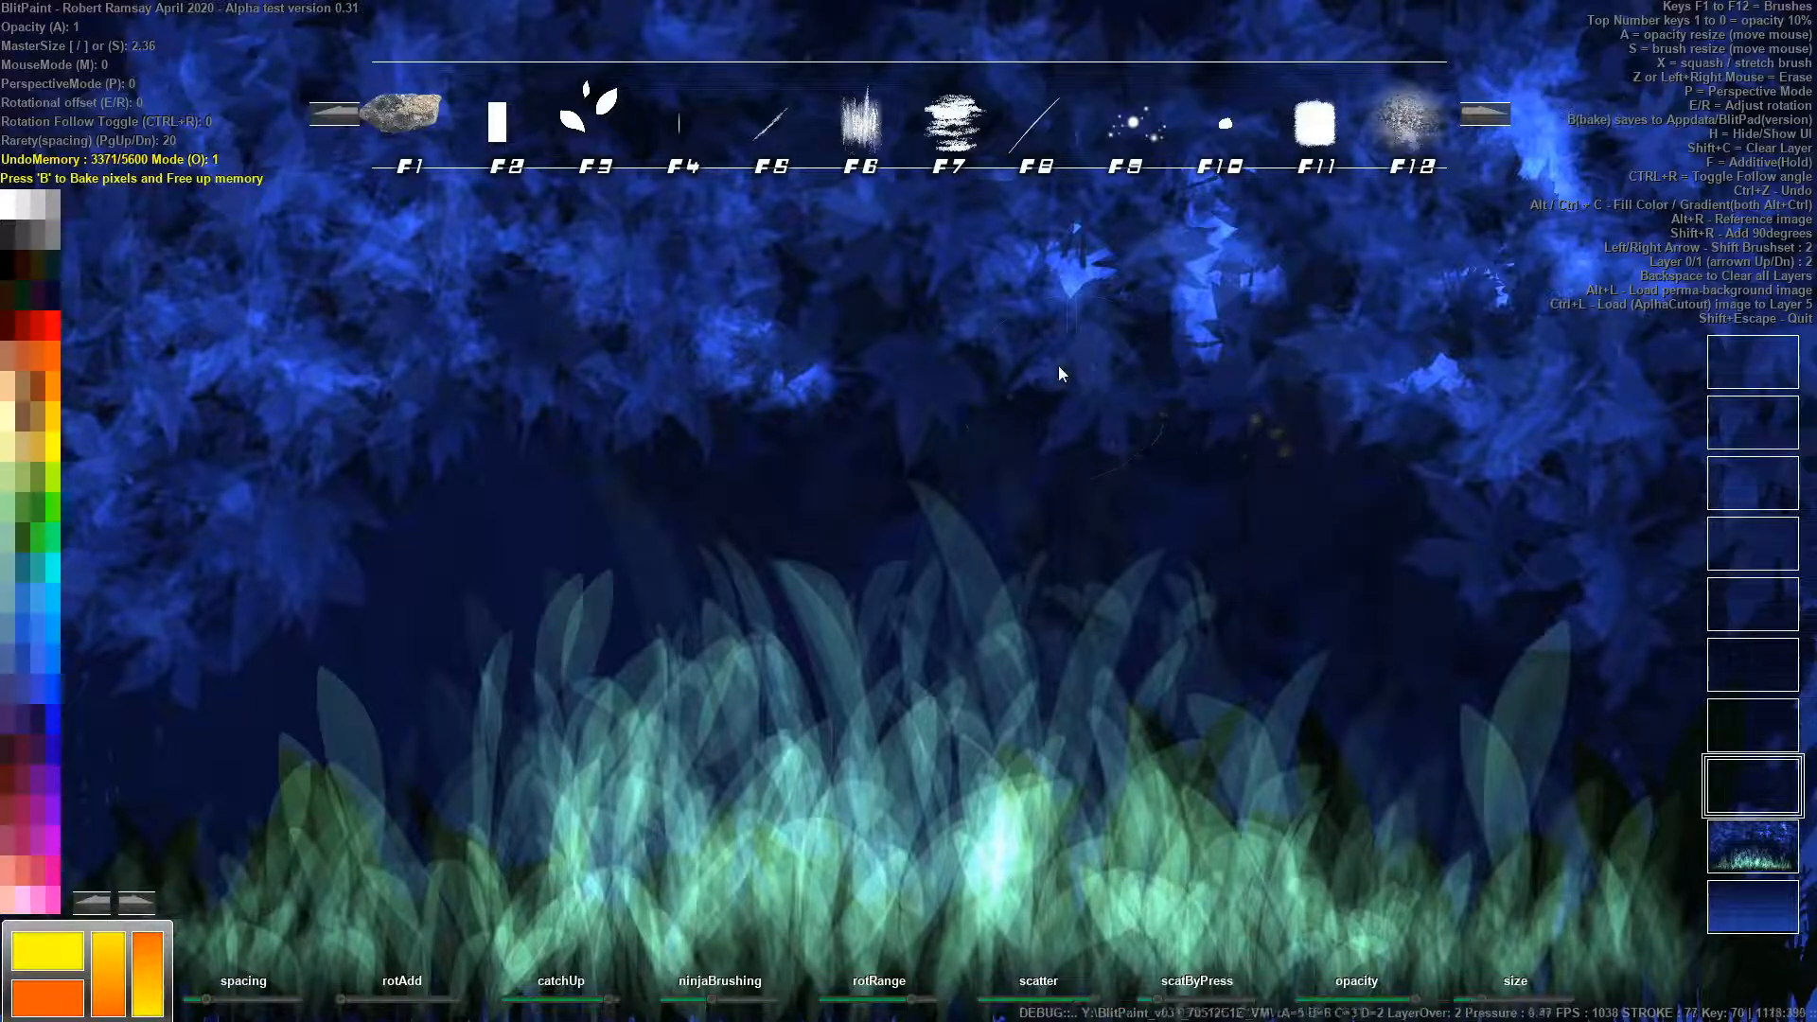
left_click_drag(1107, 466, 1034, 507)
mouse_move(683, 384)
left_mouse_down()
mouse_move(623, 400)
mouse_move(741, 458)
mouse_move(730, 440)
mouse_move(663, 471)
left_mouse_up()
mouse_move(457, 519)
left_mouse_down()
mouse_move(568, 494)
mouse_move(503, 467)
left_mouse_up()
mouse_move(1151, 456)
left_mouse_down()
mouse_move(1312, 523)
mouse_move(1322, 579)
mouse_move(1361, 588)
mouse_move(1334, 581)
mouse_move(1387, 659)
mouse_move(1374, 627)
mouse_move(1435, 567)
mouse_move(1435, 495)
mouse_move(1237, 374)
mouse_move(1275, 559)
mouse_move(1342, 635)
mouse_move(1258, 634)
mouse_move(1217, 530)
mouse_move(1145, 635)
mouse_move(1081, 641)
mouse_move(1052, 512)
mouse_move(968, 644)
mouse_move(890, 563)
mouse_move(759, 642)
mouse_move(821, 648)
mouse_move(697, 515)
mouse_move(609, 757)
mouse_move(630, 645)
mouse_move(694, 602)
mouse_move(615, 692)
mouse_move(505, 699)
mouse_move(520, 640)
mouse_move(638, 563)
mouse_move(768, 738)
mouse_move(842, 595)
mouse_move(941, 712)
mouse_move(1358, 747)
mouse_move(1221, 728)
mouse_move(1290, 731)
left_mouse_up()
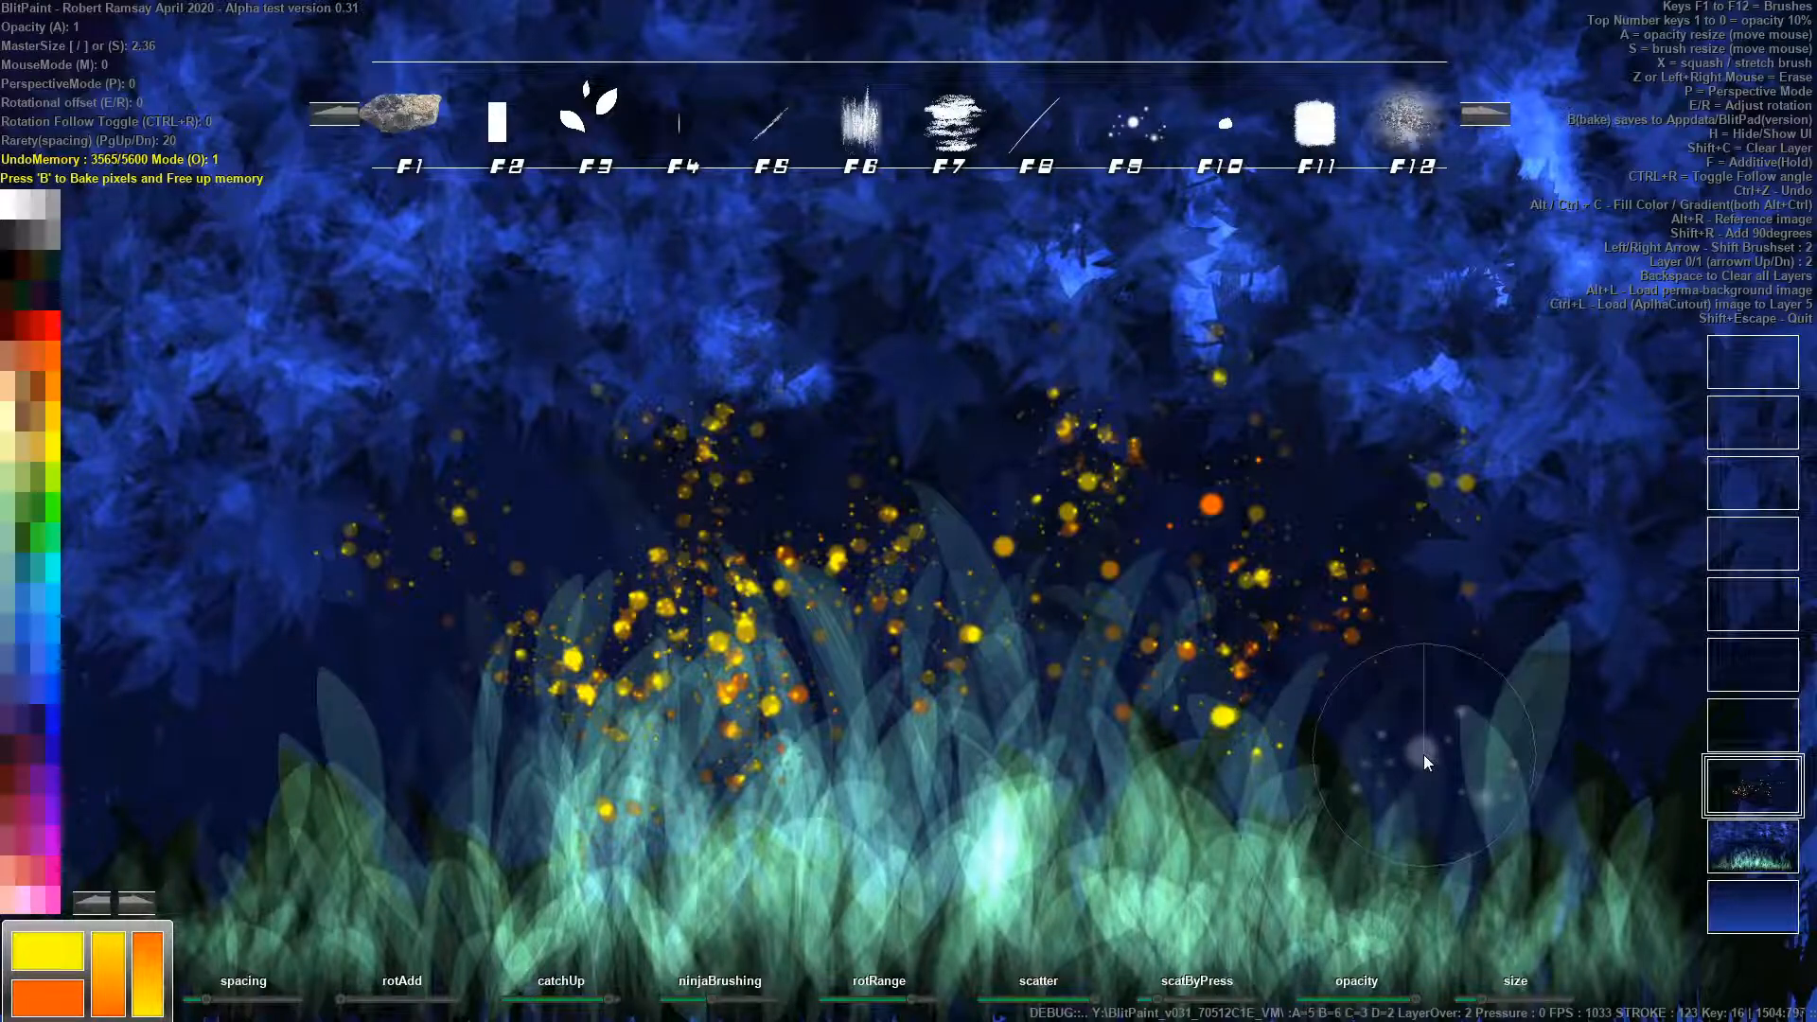
Switch undo memory mode to 0 and clear the firefly dots from the active layer.
left_click(1762, 774)
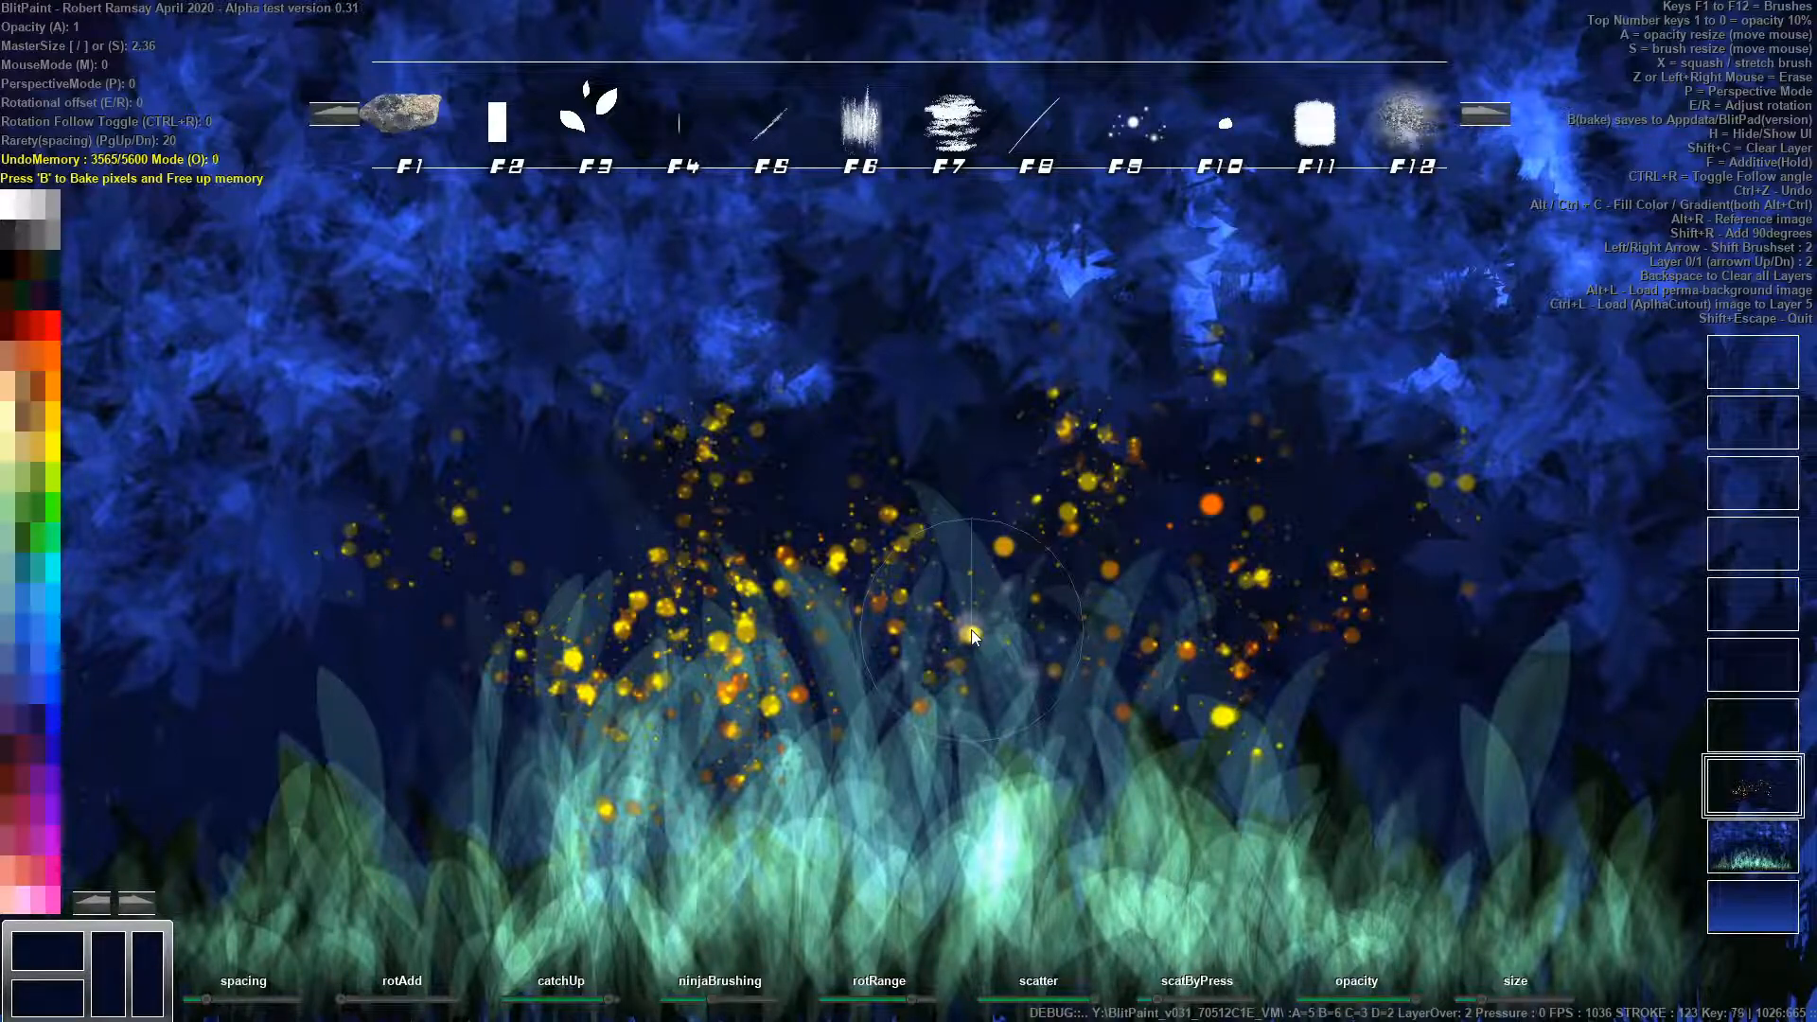
key("o")
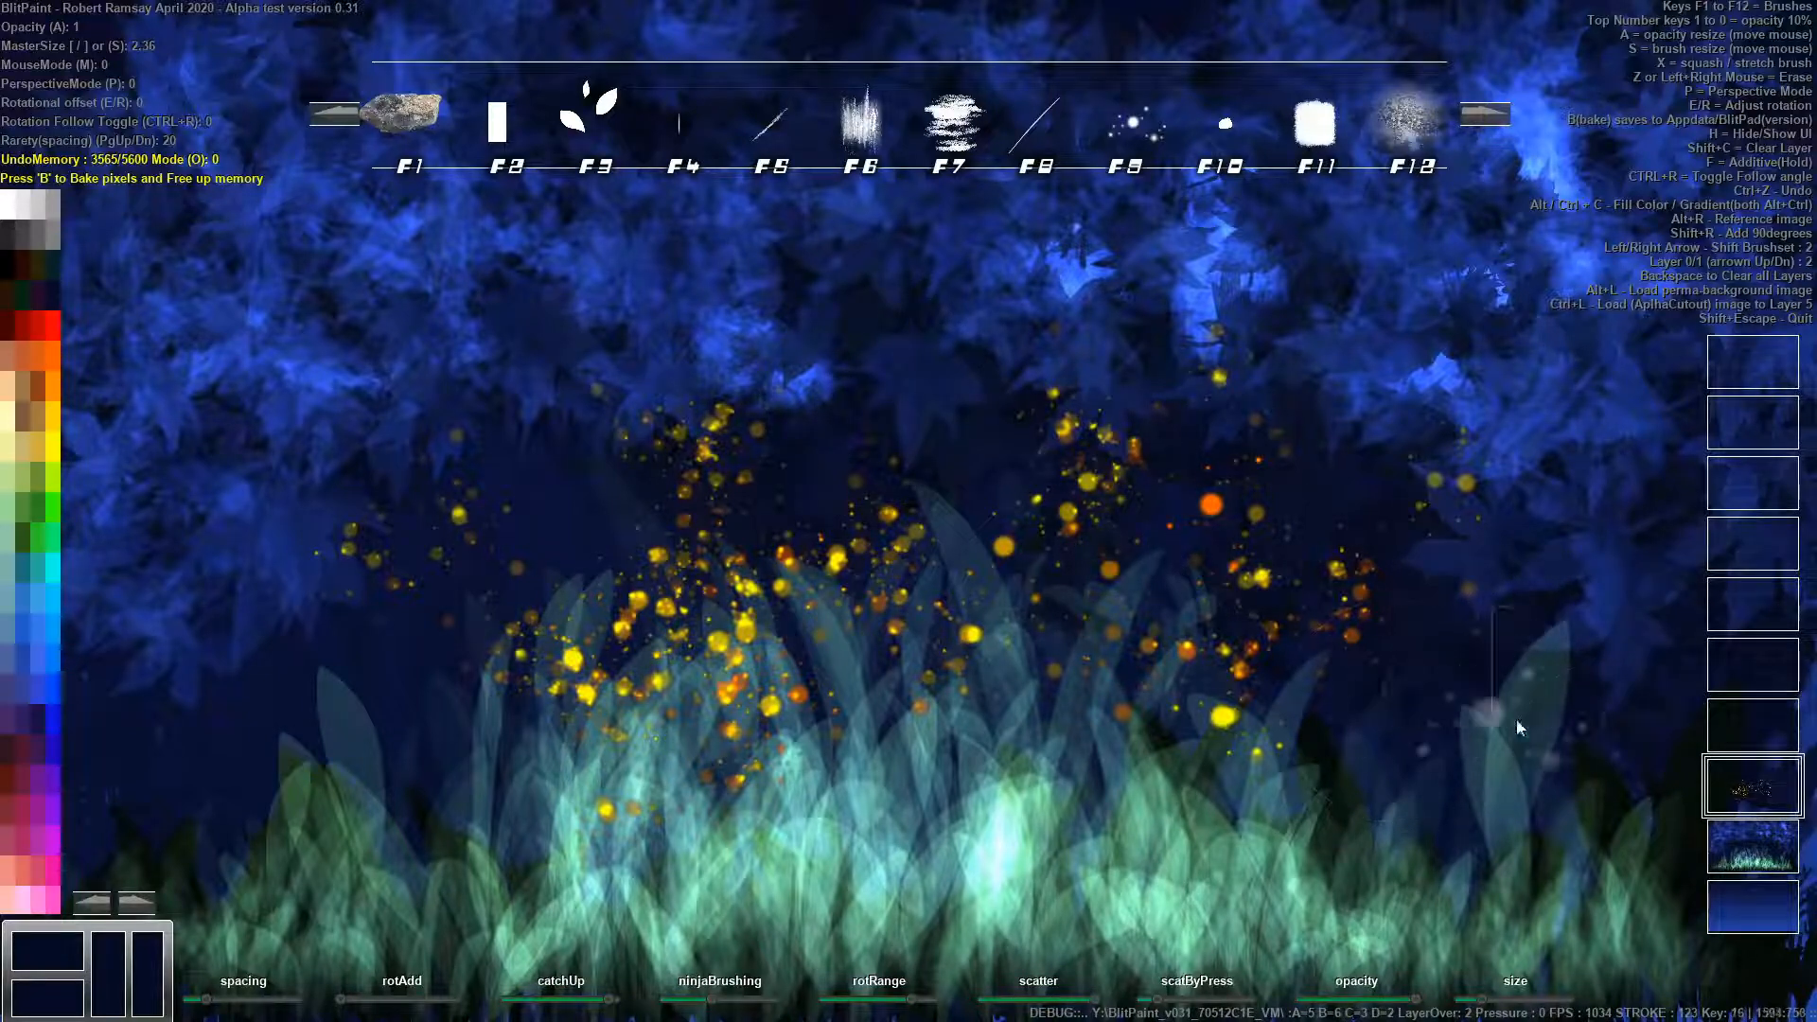
key("shift+c")
key("z")
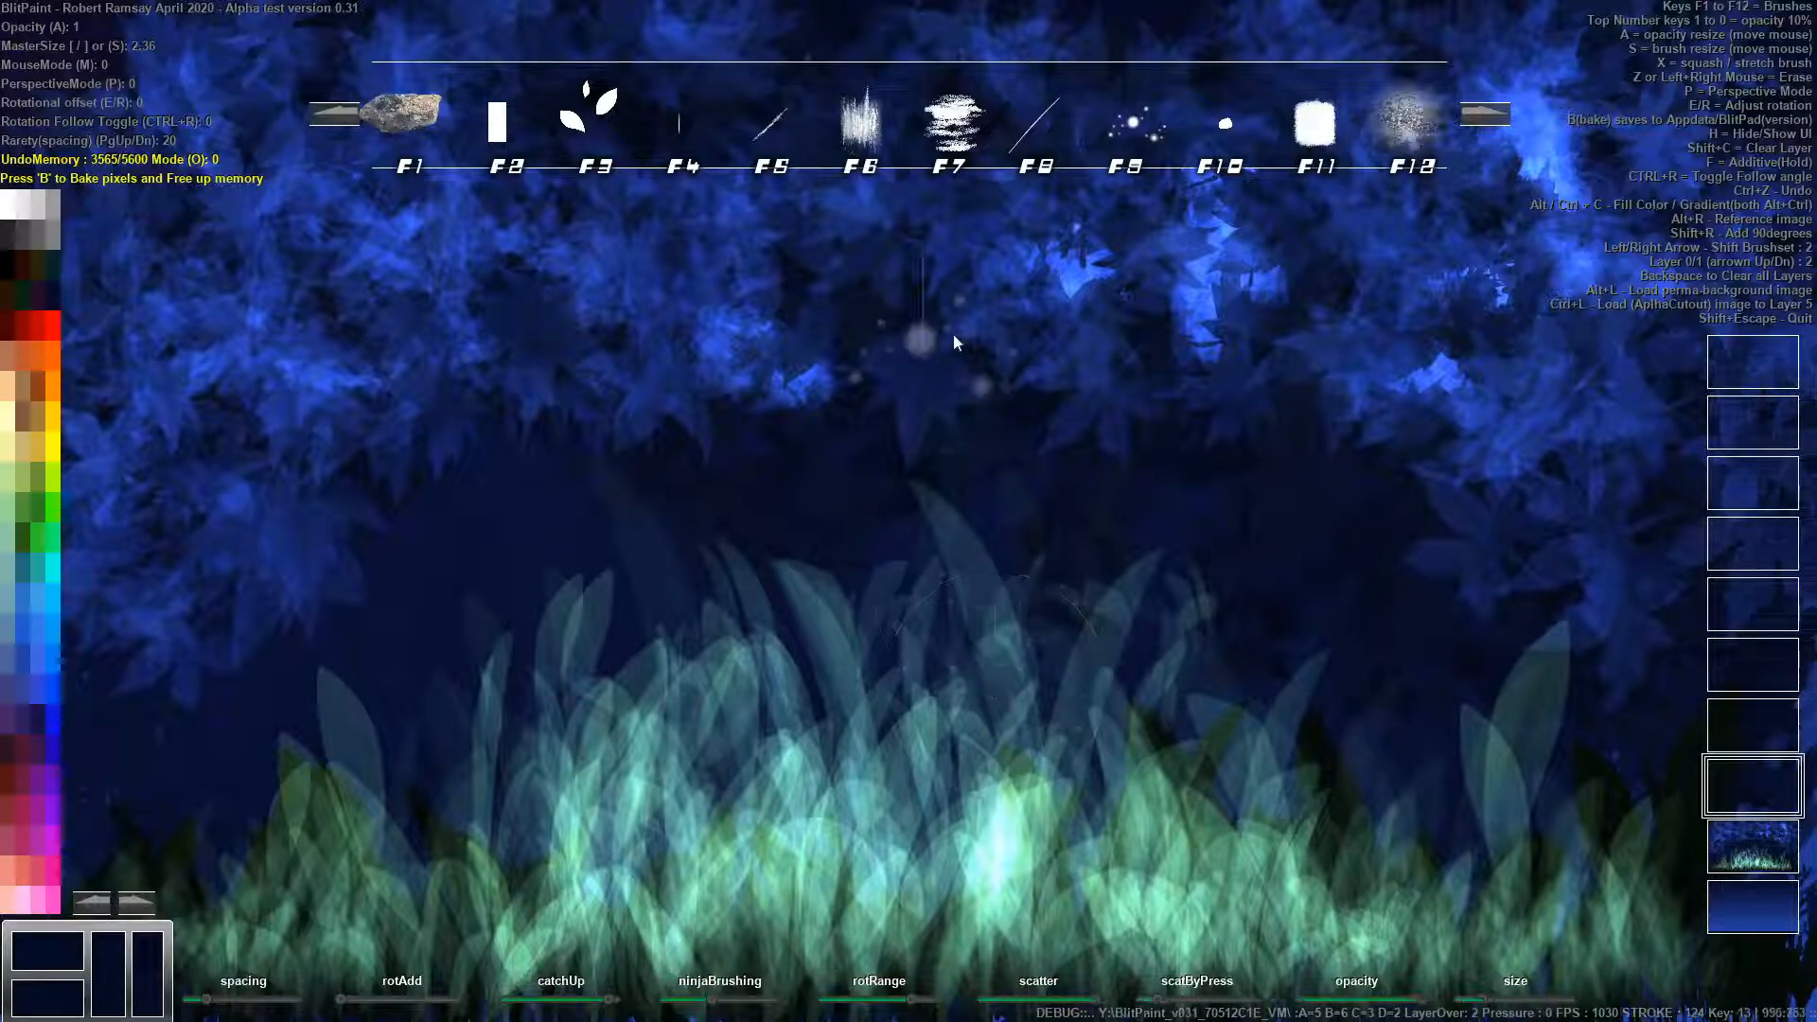
Enlarge the dots brush to 2.81 and choose yellow and orange again as the gradient colours.
key("s")
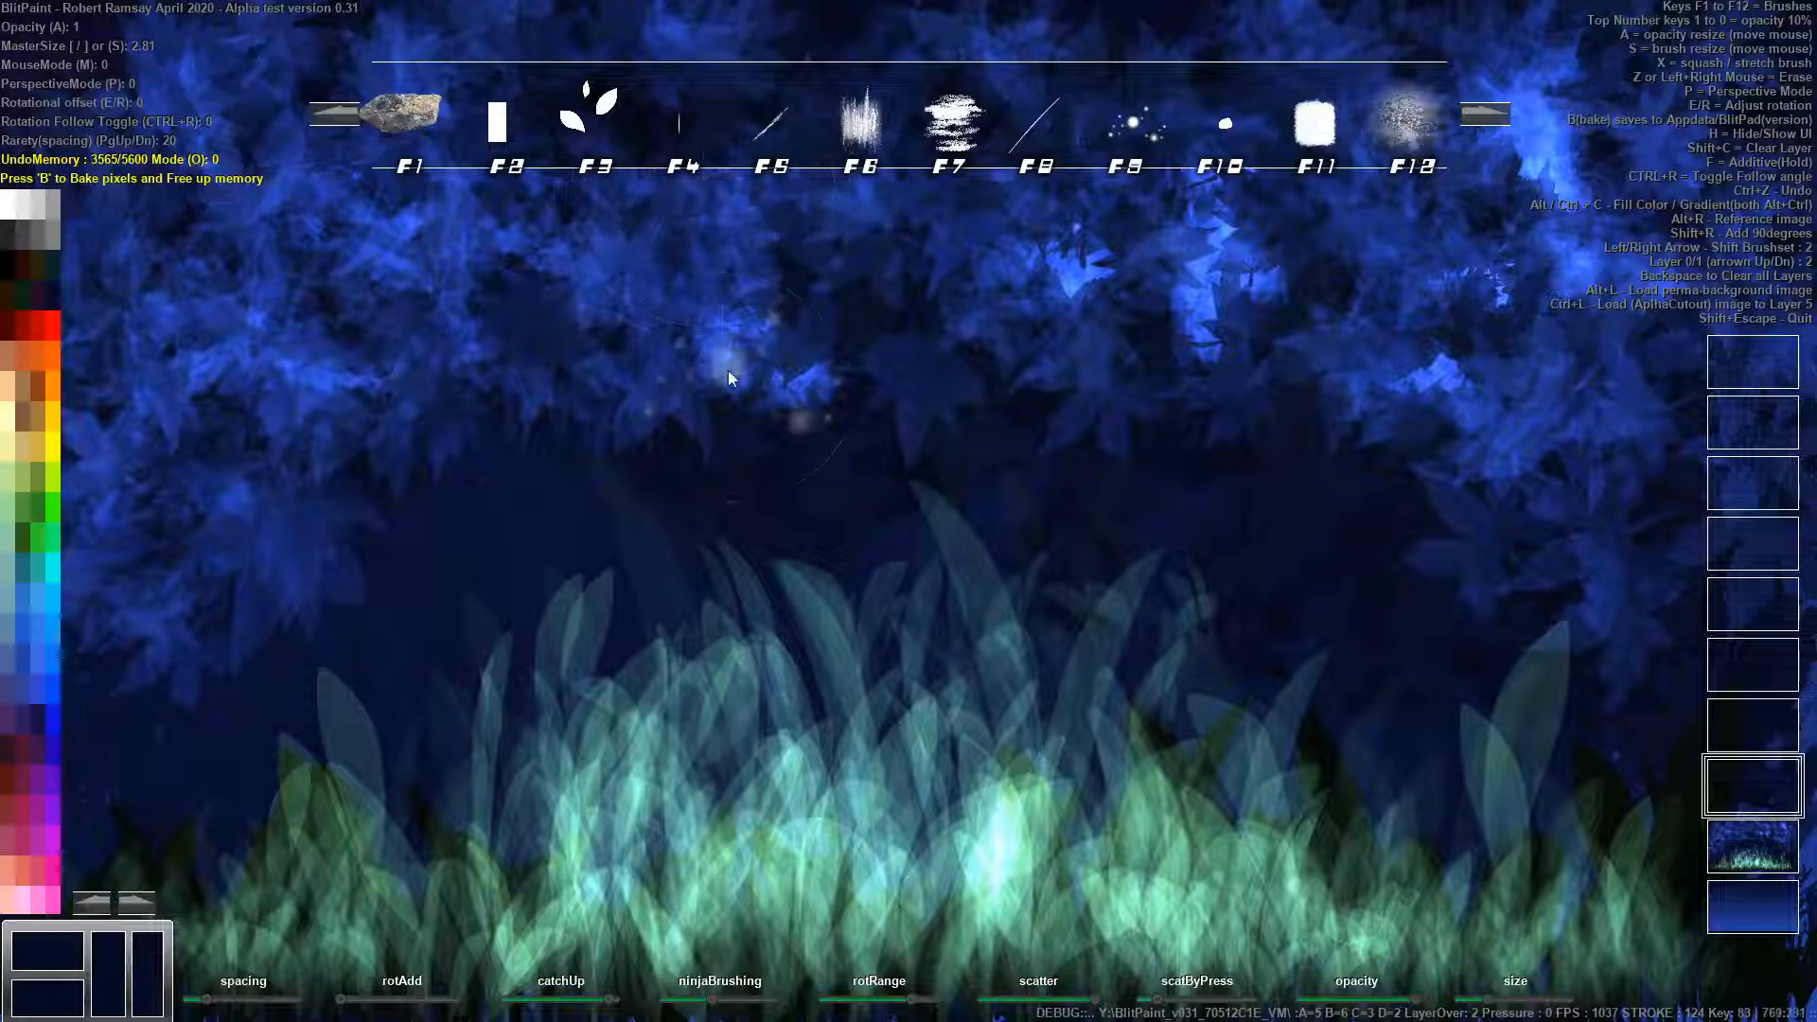
key("1")
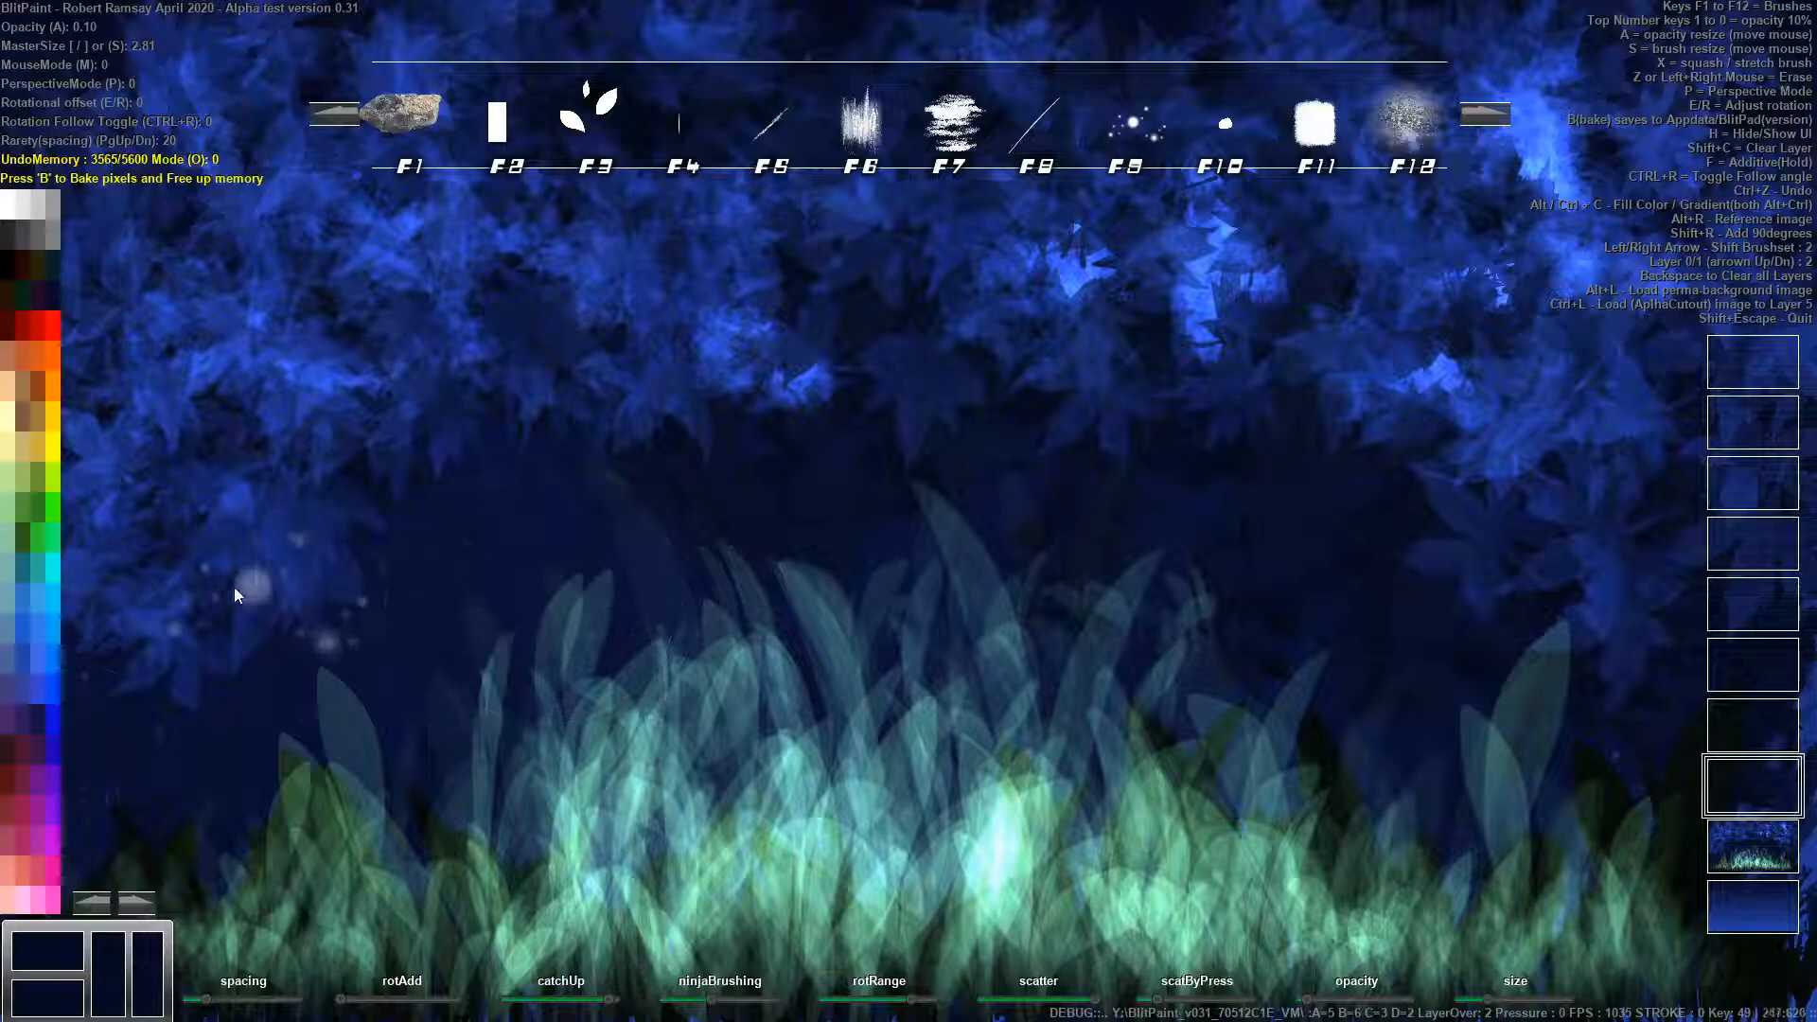
left_click(44, 430)
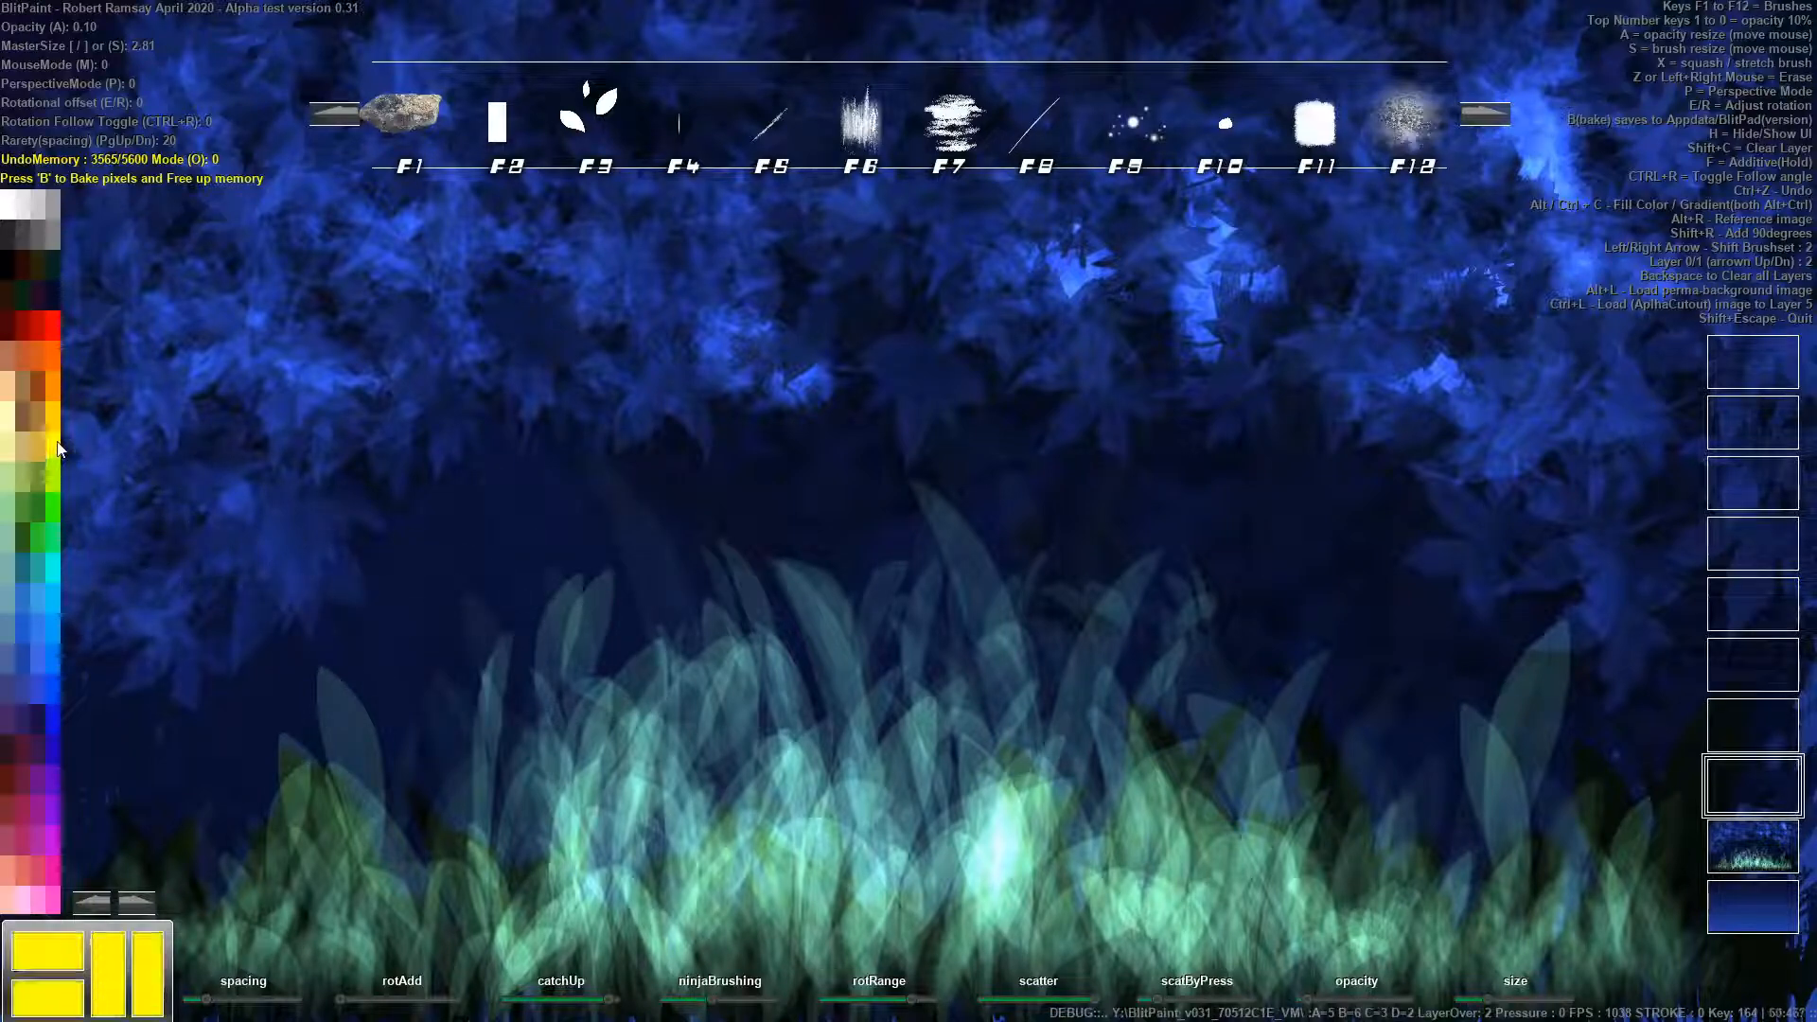
left_click(53, 364)
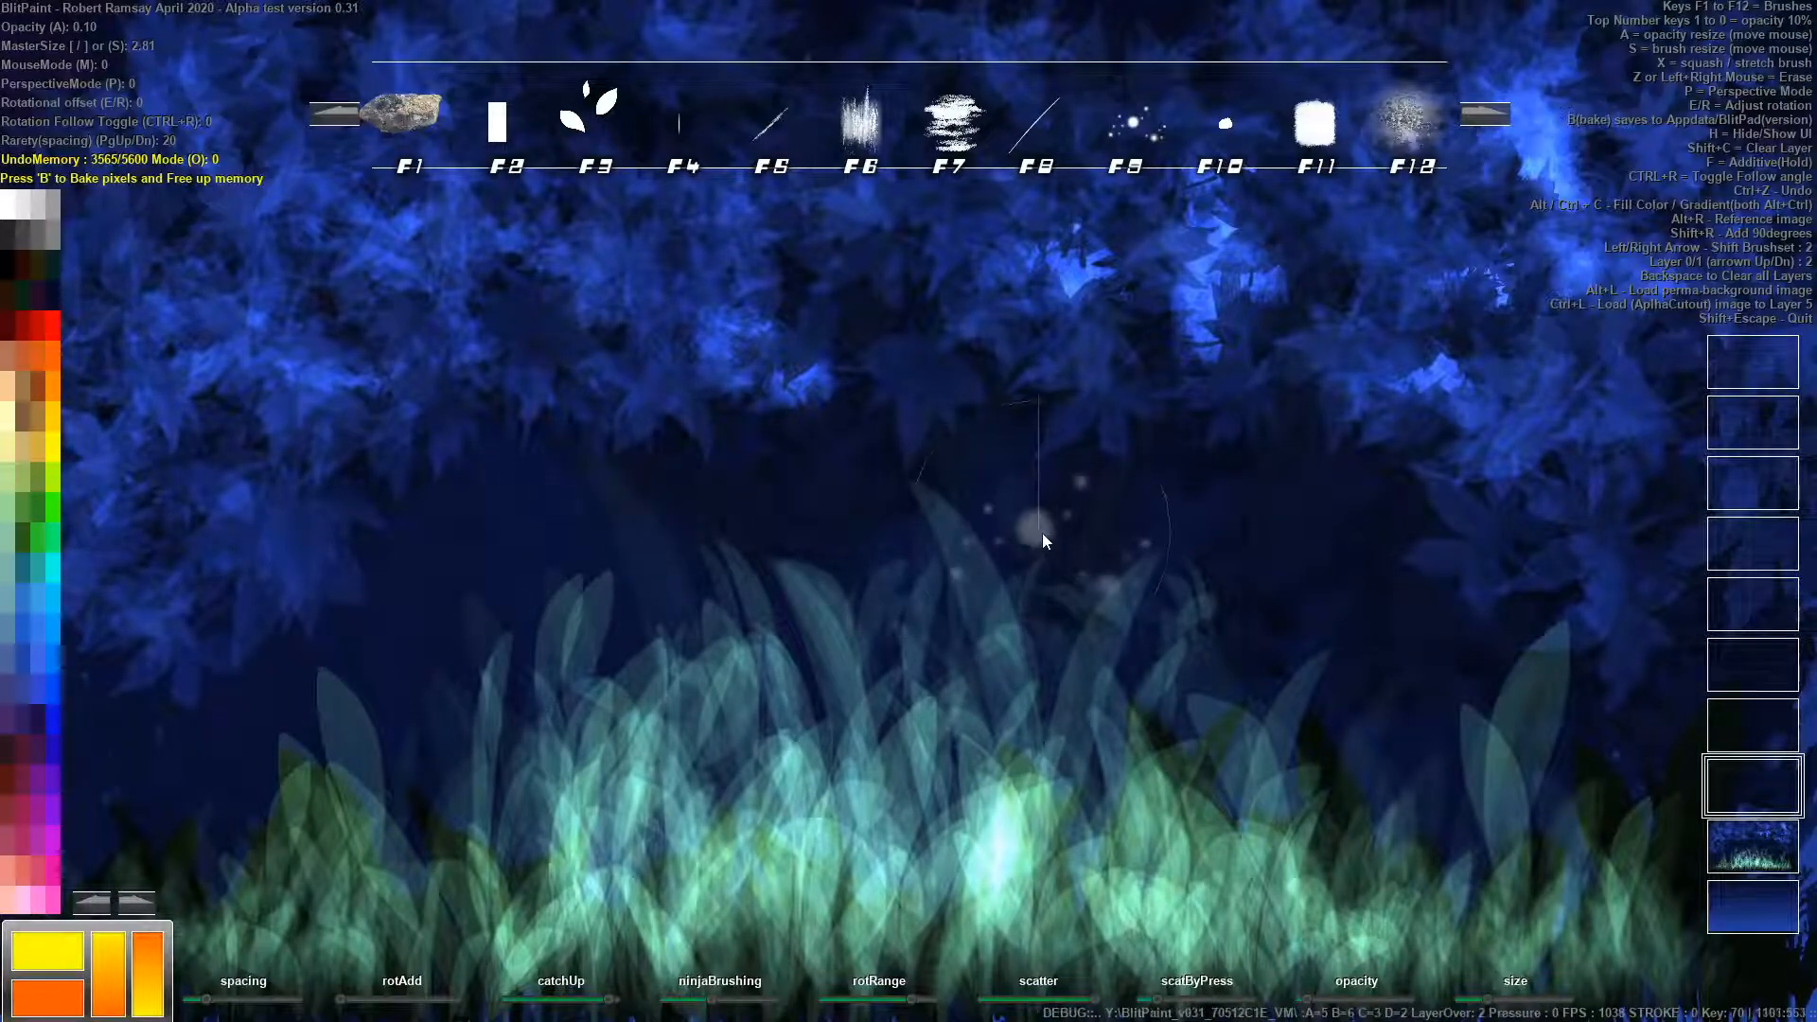
Raise the opacity to full and paint a band of glowing yellow and orange fireflies above the grass.
key("7")
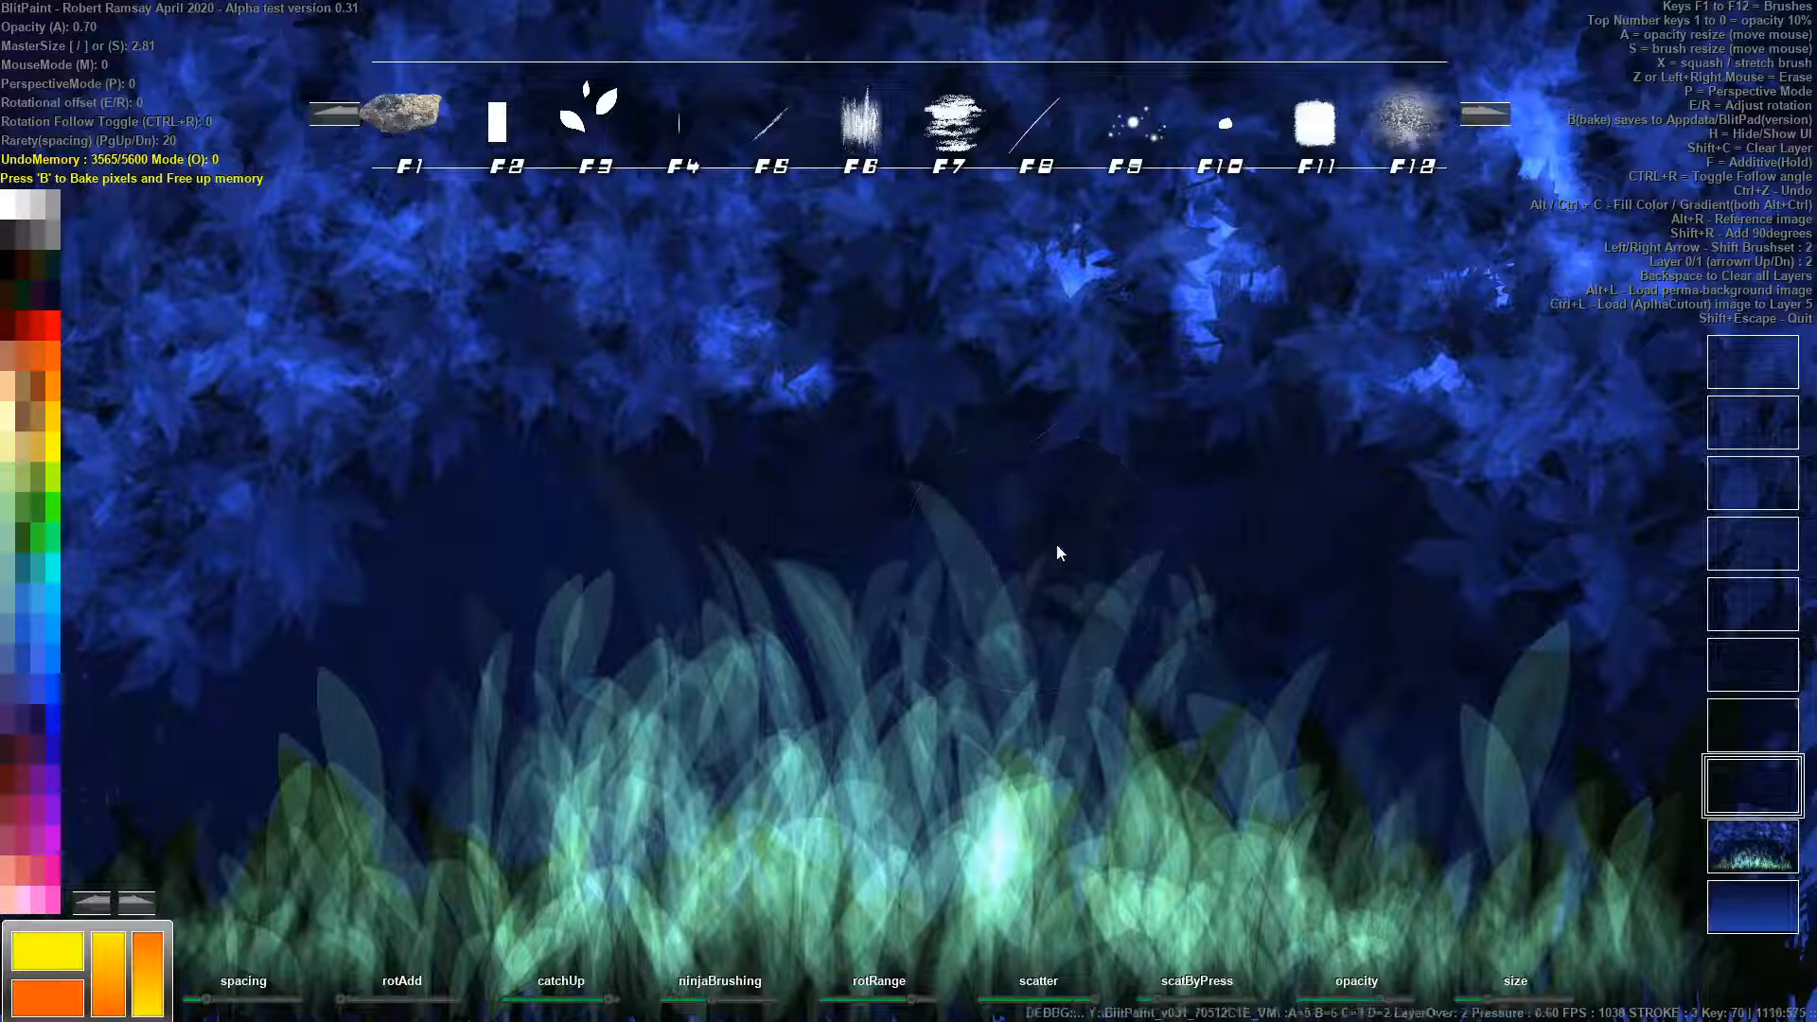
key("0")
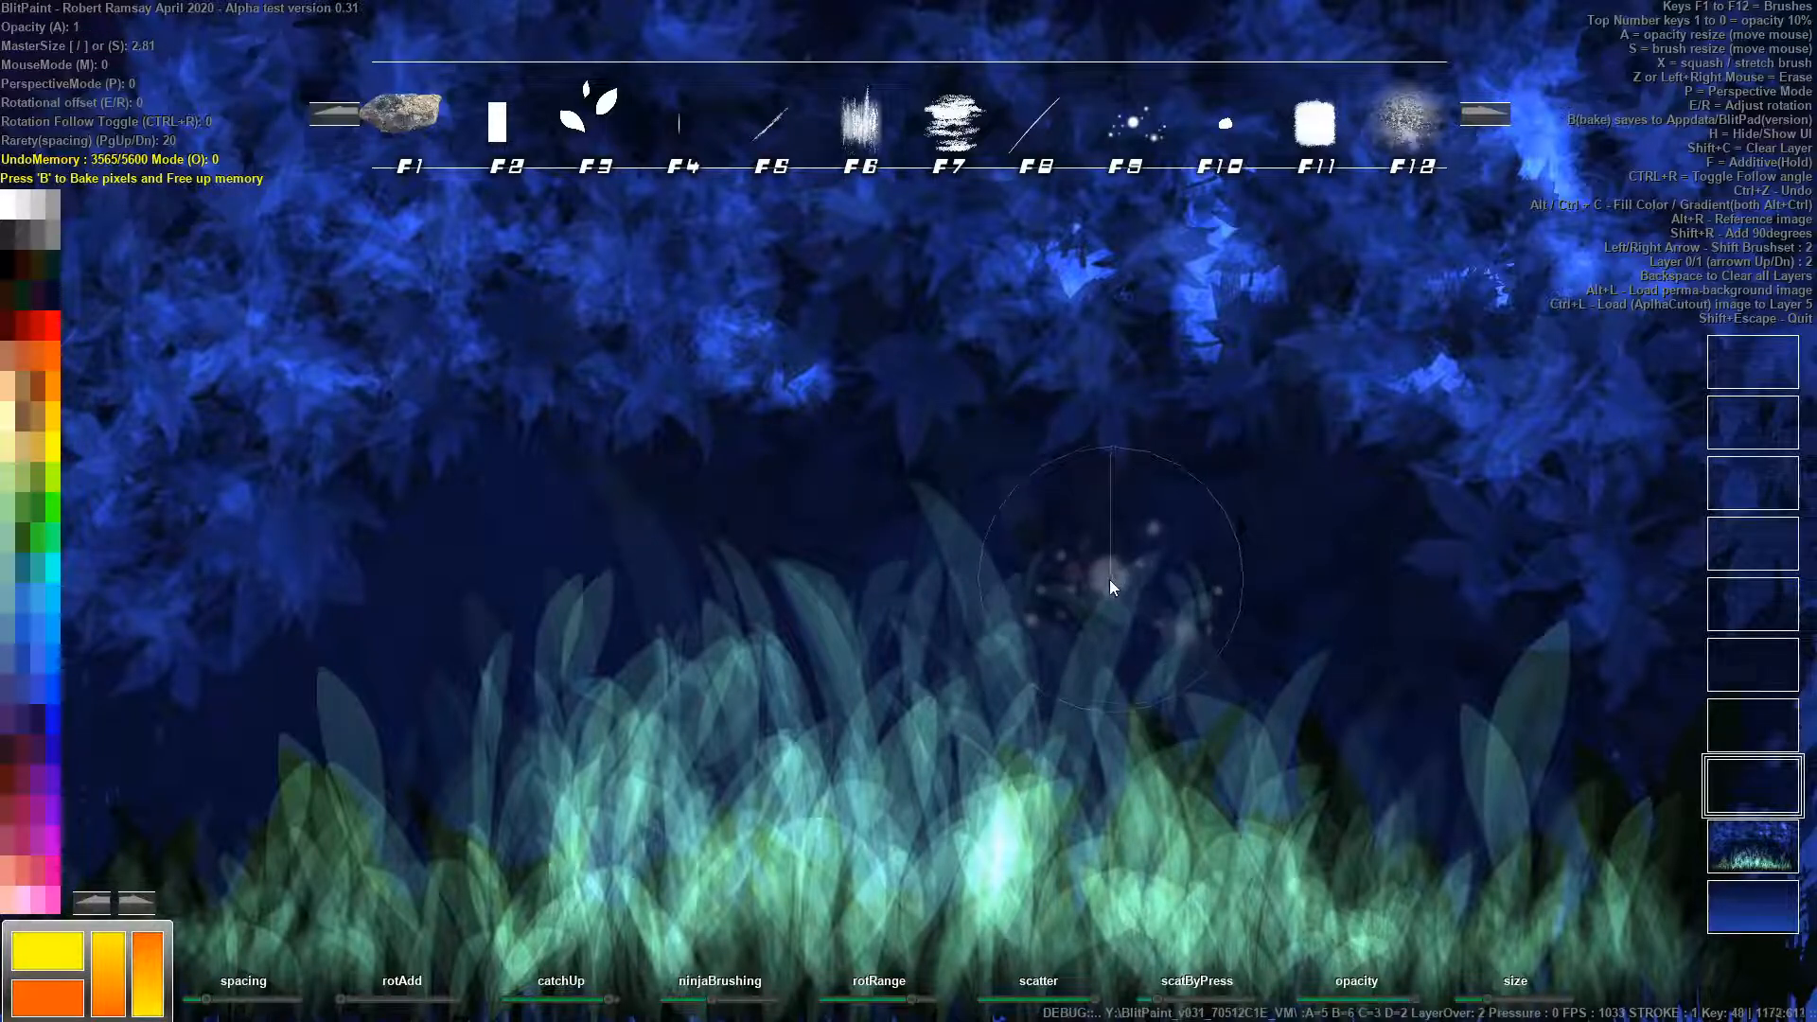
mouse_move(1079, 577)
left_mouse_down()
mouse_move(843, 546)
mouse_move(990, 579)
mouse_move(882, 614)
mouse_move(732, 599)
mouse_move(999, 606)
left_mouse_up()
Reduce the opacity to 0.10, then 0.20, and brush a soft orange glow around the fireflies and grass tips.
key("1")
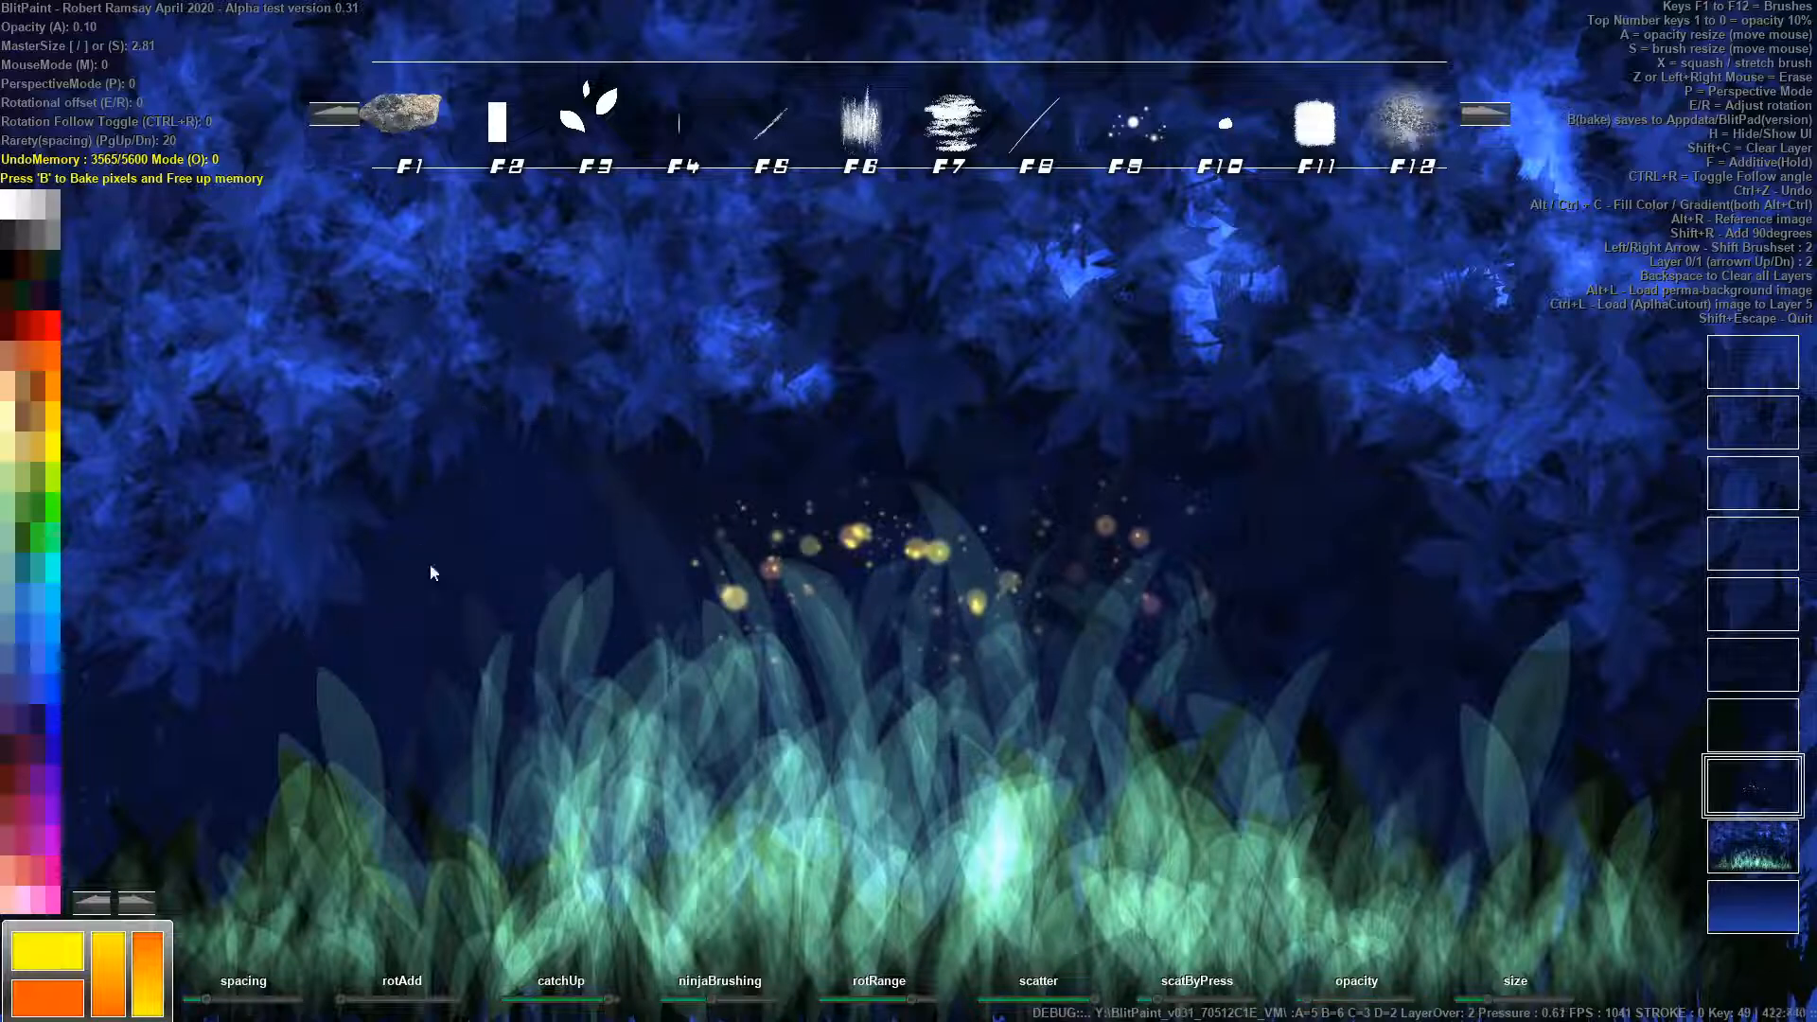
key("2")
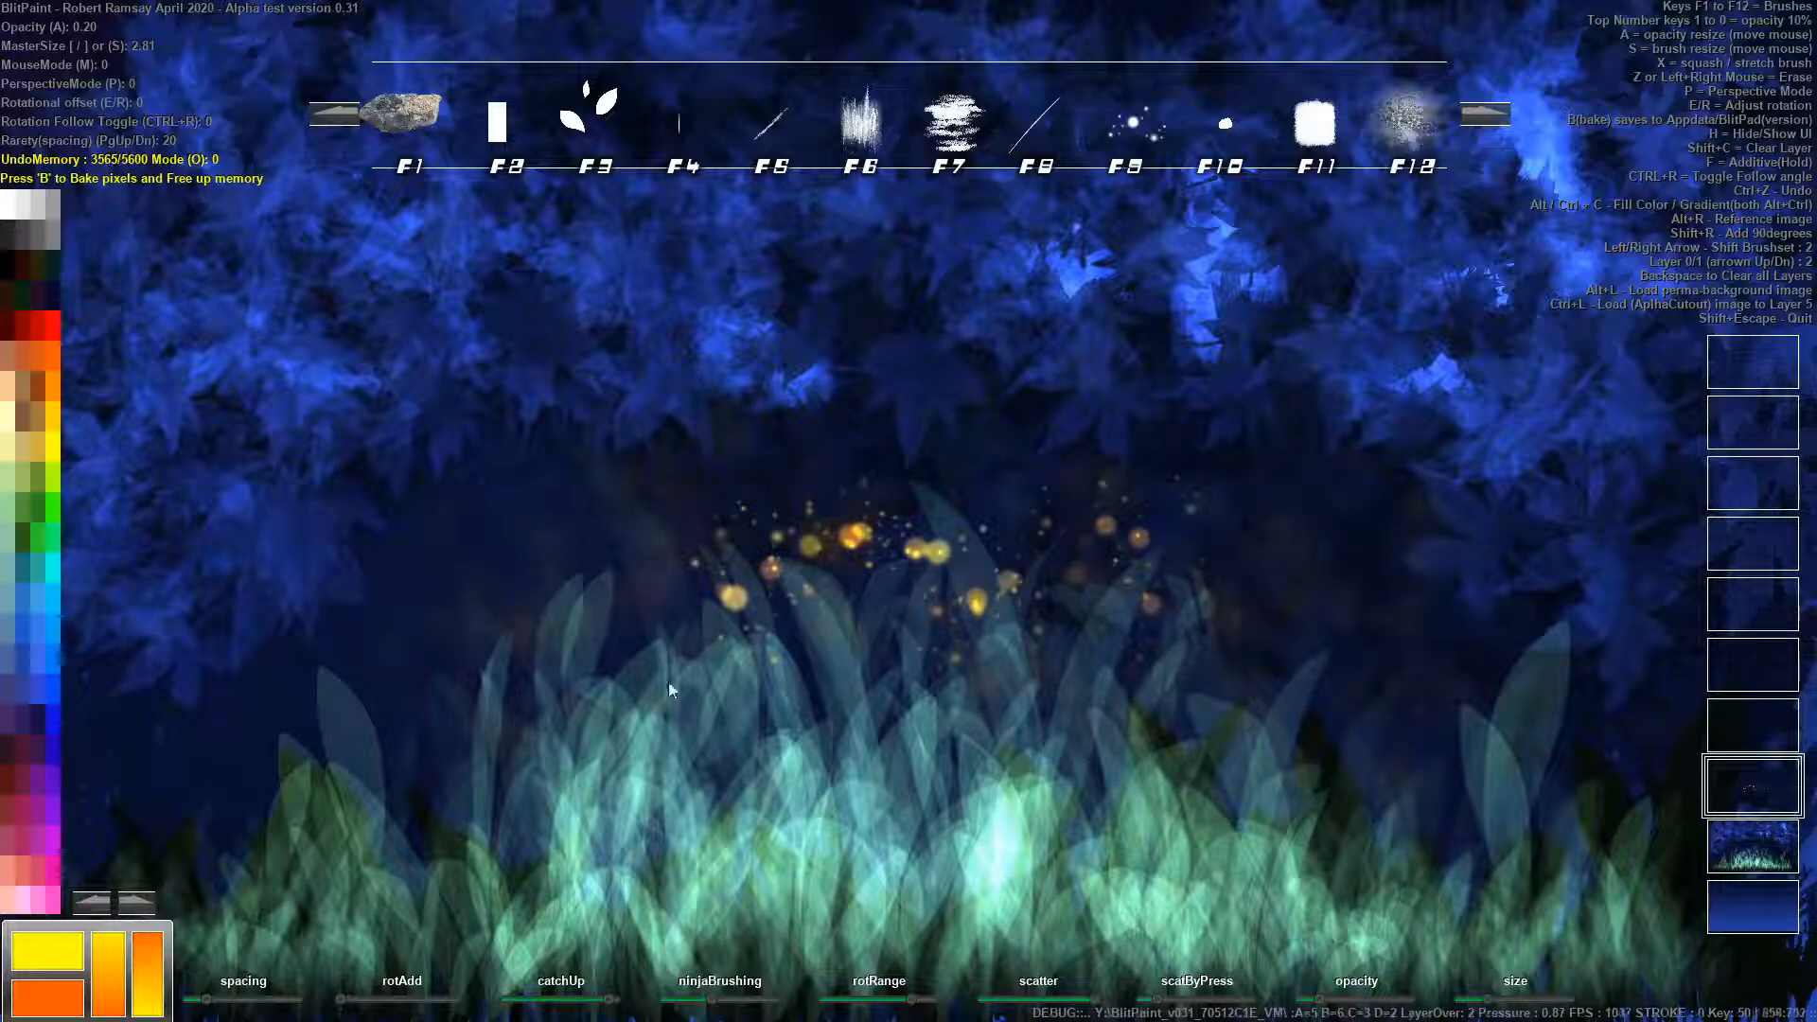
mouse_move(1473, 671)
left_mouse_down()
mouse_move(1247, 541)
mouse_move(393, 884)
left_mouse_up()
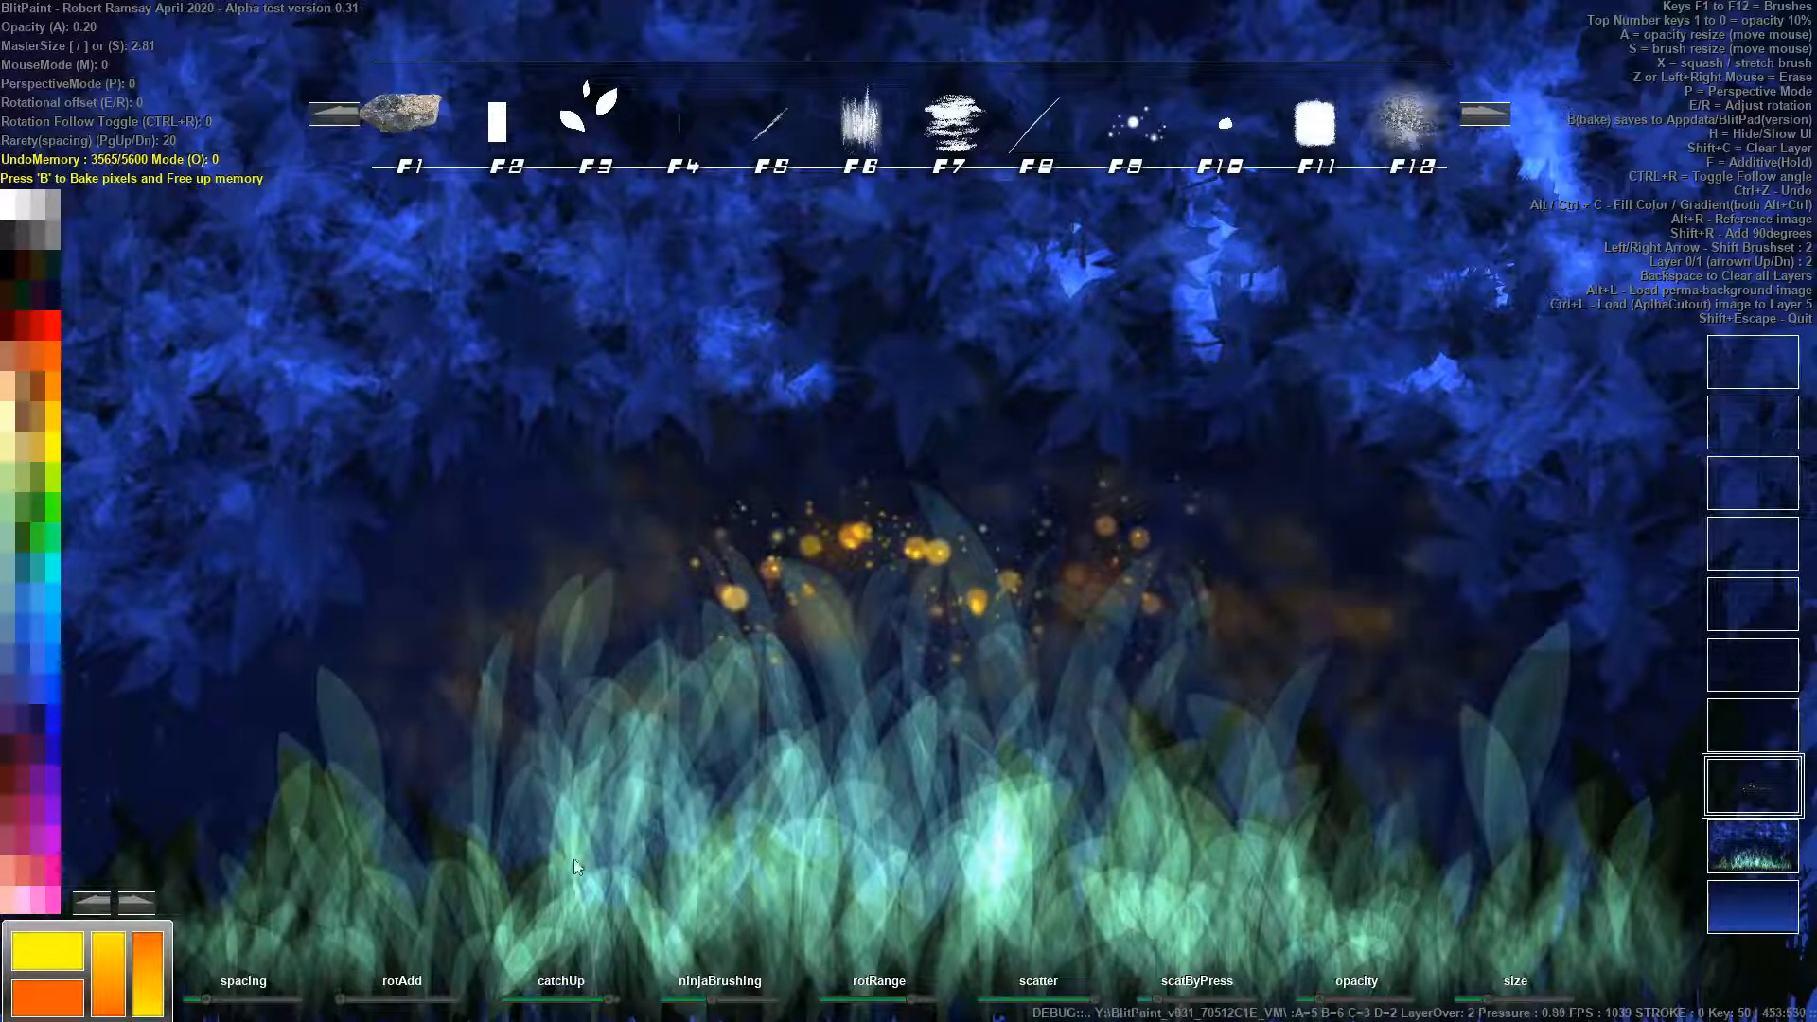
Raise the opacity to 0.80, then to 1, spread yellow and orange fireflies across the grass, and bake the layers.
left_click_drag(1221, 513, 1264, 640)
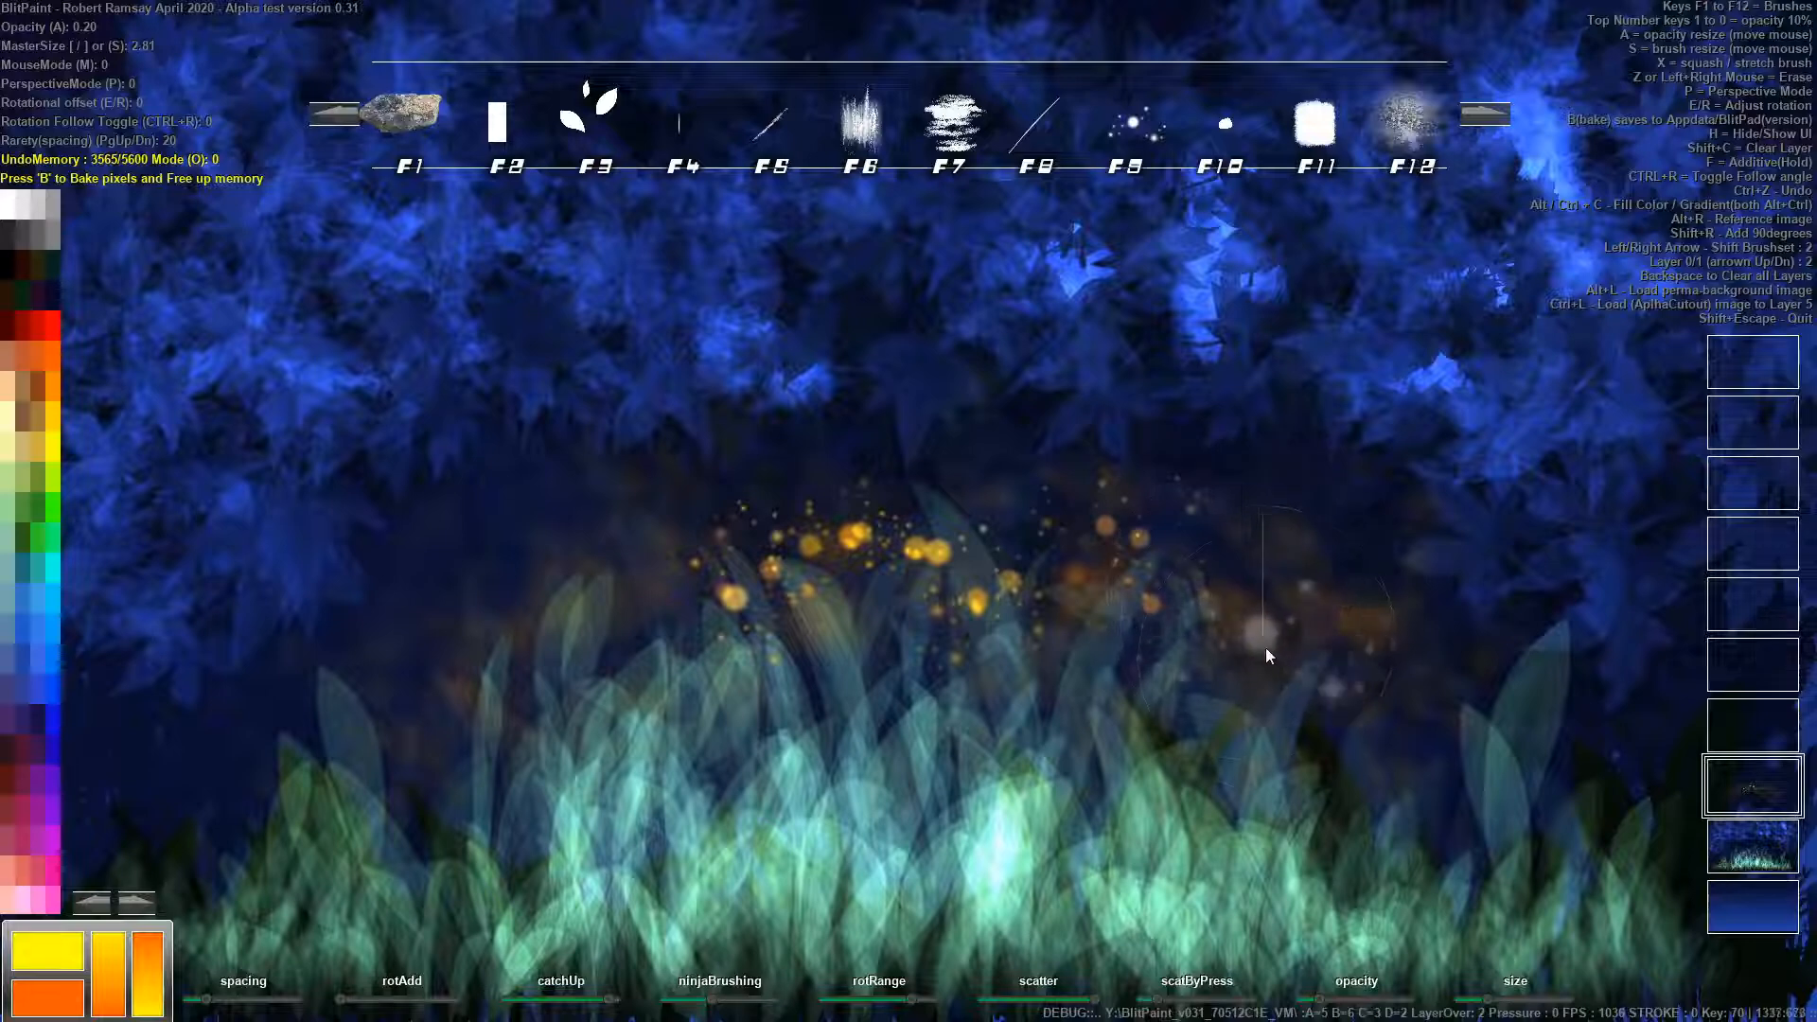
key("8")
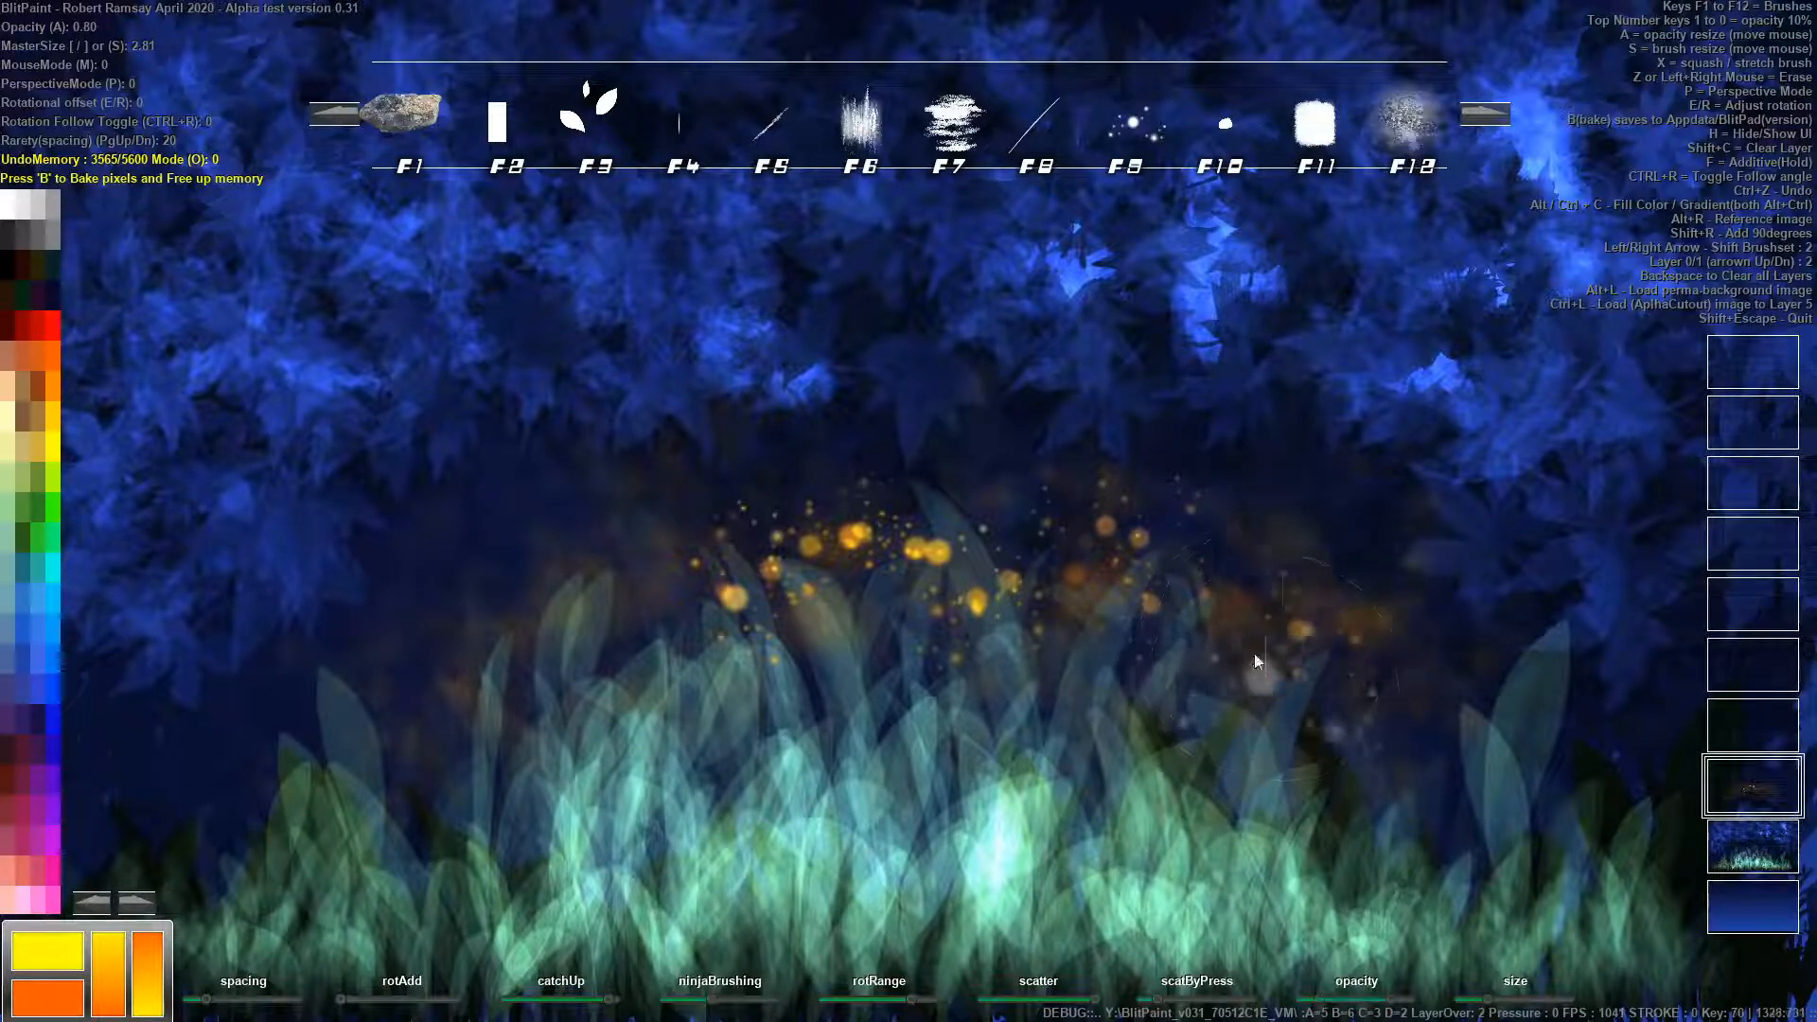
key("0")
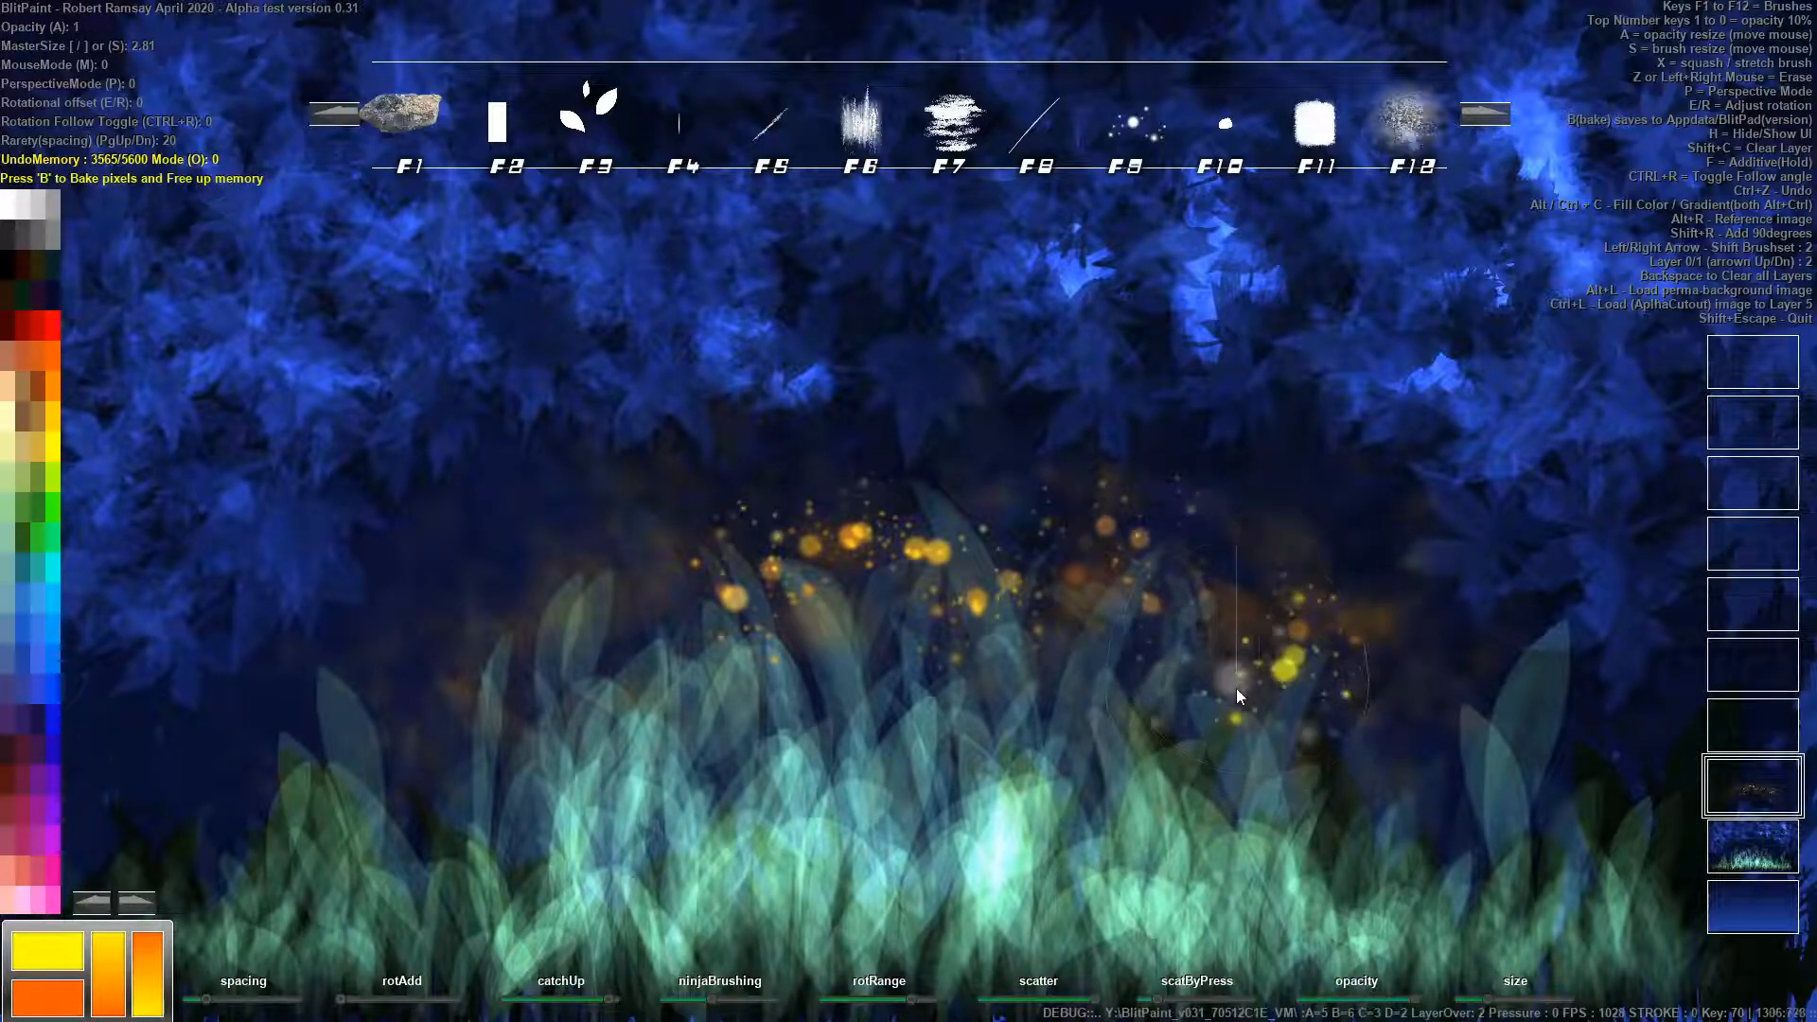
mouse_move(691, 647)
left_mouse_down()
mouse_move(579, 666)
mouse_move(646, 602)
mouse_move(660, 650)
mouse_move(574, 693)
mouse_move(666, 586)
mouse_move(753, 580)
mouse_move(821, 535)
mouse_move(879, 531)
mouse_move(1029, 816)
mouse_move(1032, 665)
mouse_move(877, 586)
mouse_move(872, 555)
mouse_move(880, 714)
mouse_move(1042, 738)
mouse_move(915, 801)
mouse_move(777, 770)
mouse_move(830, 726)
mouse_move(971, 754)
mouse_move(937, 752)
mouse_move(937, 781)
mouse_move(1137, 704)
left_mouse_up()
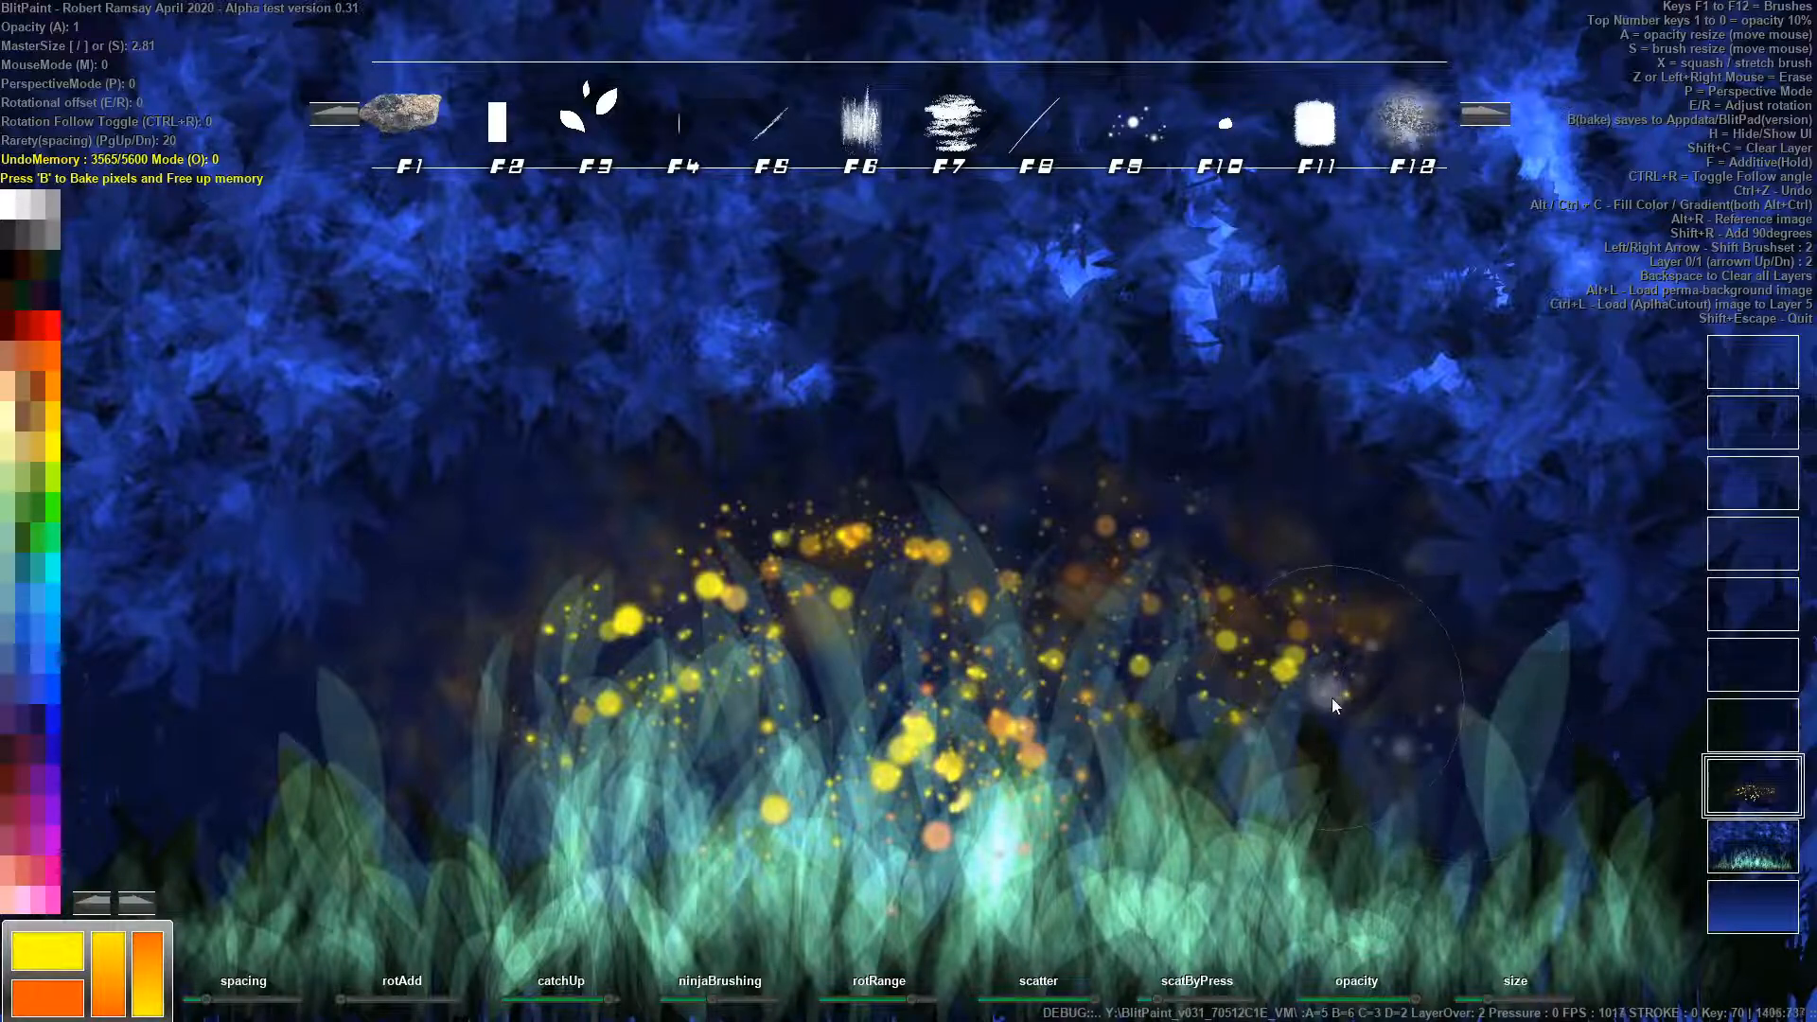
key("b")
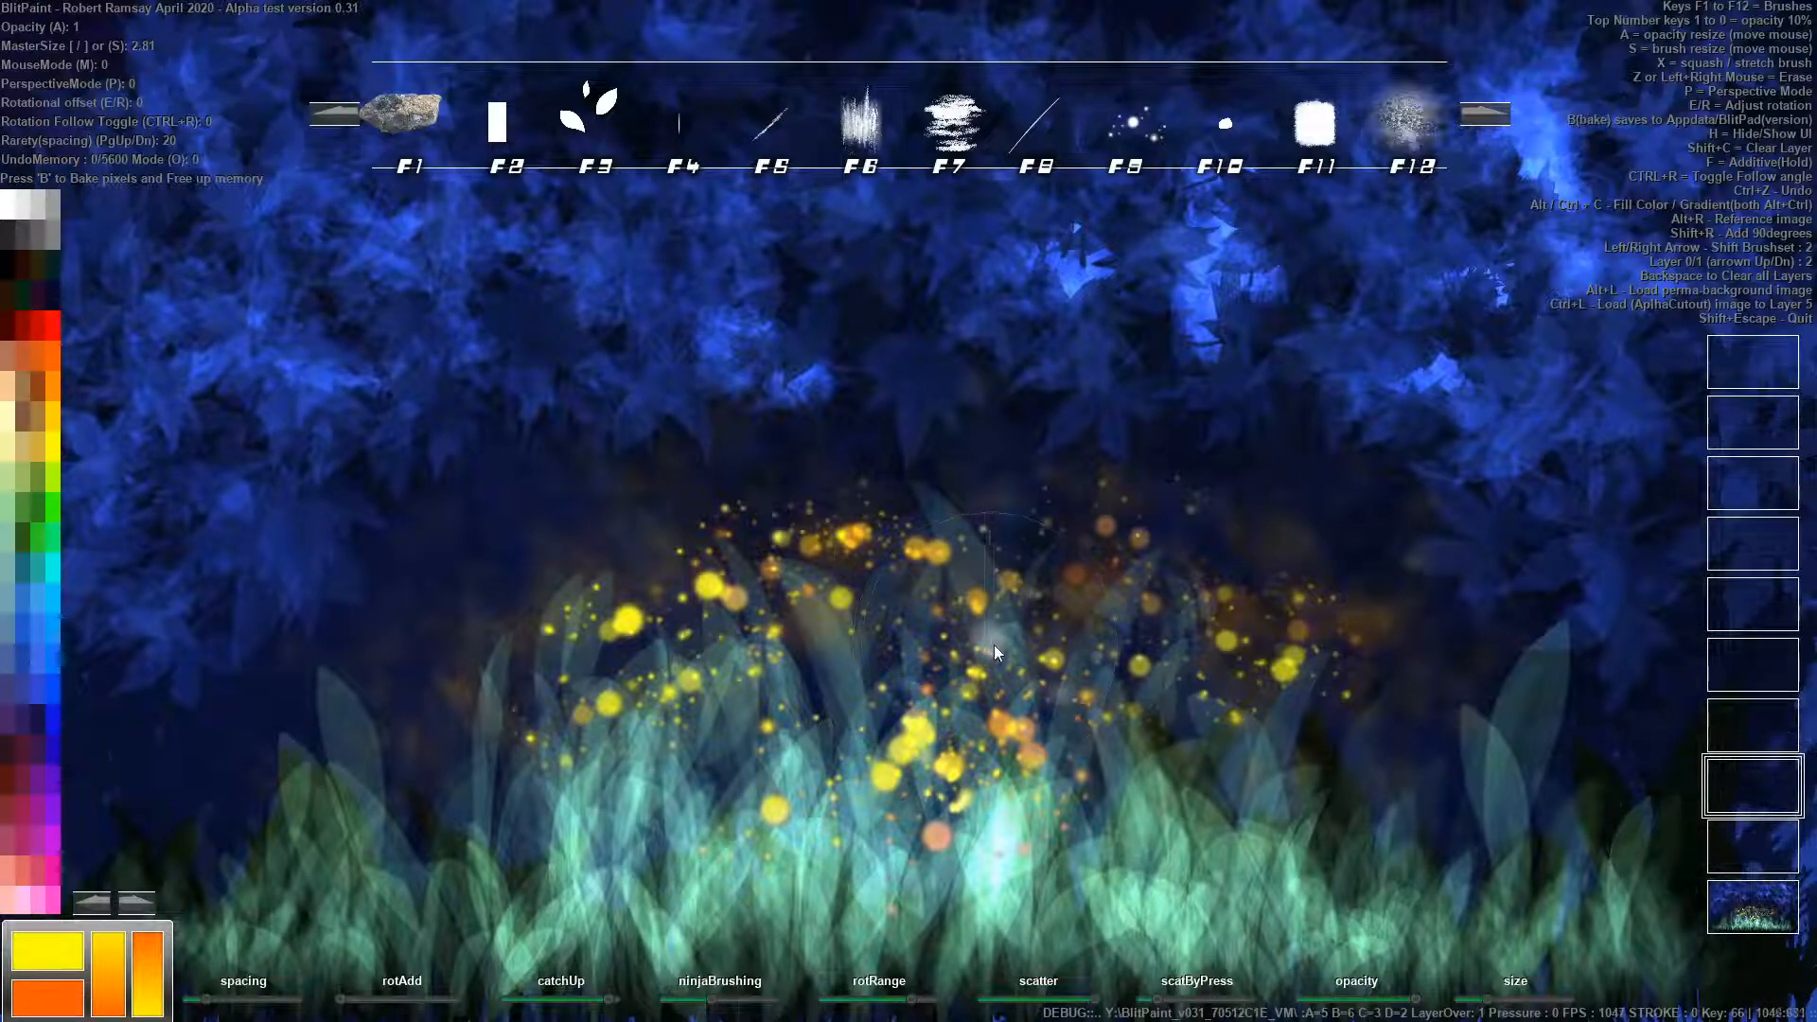
In additive mode, paint more glowing yellow and orange fireflies in a wide arc above the grass.
key("f")
mouse_move(1007, 643)
left_mouse_down()
mouse_move(1030, 697)
mouse_move(997, 667)
left_mouse_up()
mouse_move(825, 666)
left_mouse_down()
mouse_move(700, 758)
mouse_move(490, 786)
mouse_move(674, 636)
mouse_move(593, 770)
mouse_move(451, 738)
mouse_move(906, 525)
mouse_move(1269, 742)
mouse_move(1148, 698)
mouse_move(765, 693)
mouse_move(1241, 623)
mouse_move(713, 570)
mouse_move(861, 451)
mouse_move(1243, 553)
left_mouse_up()
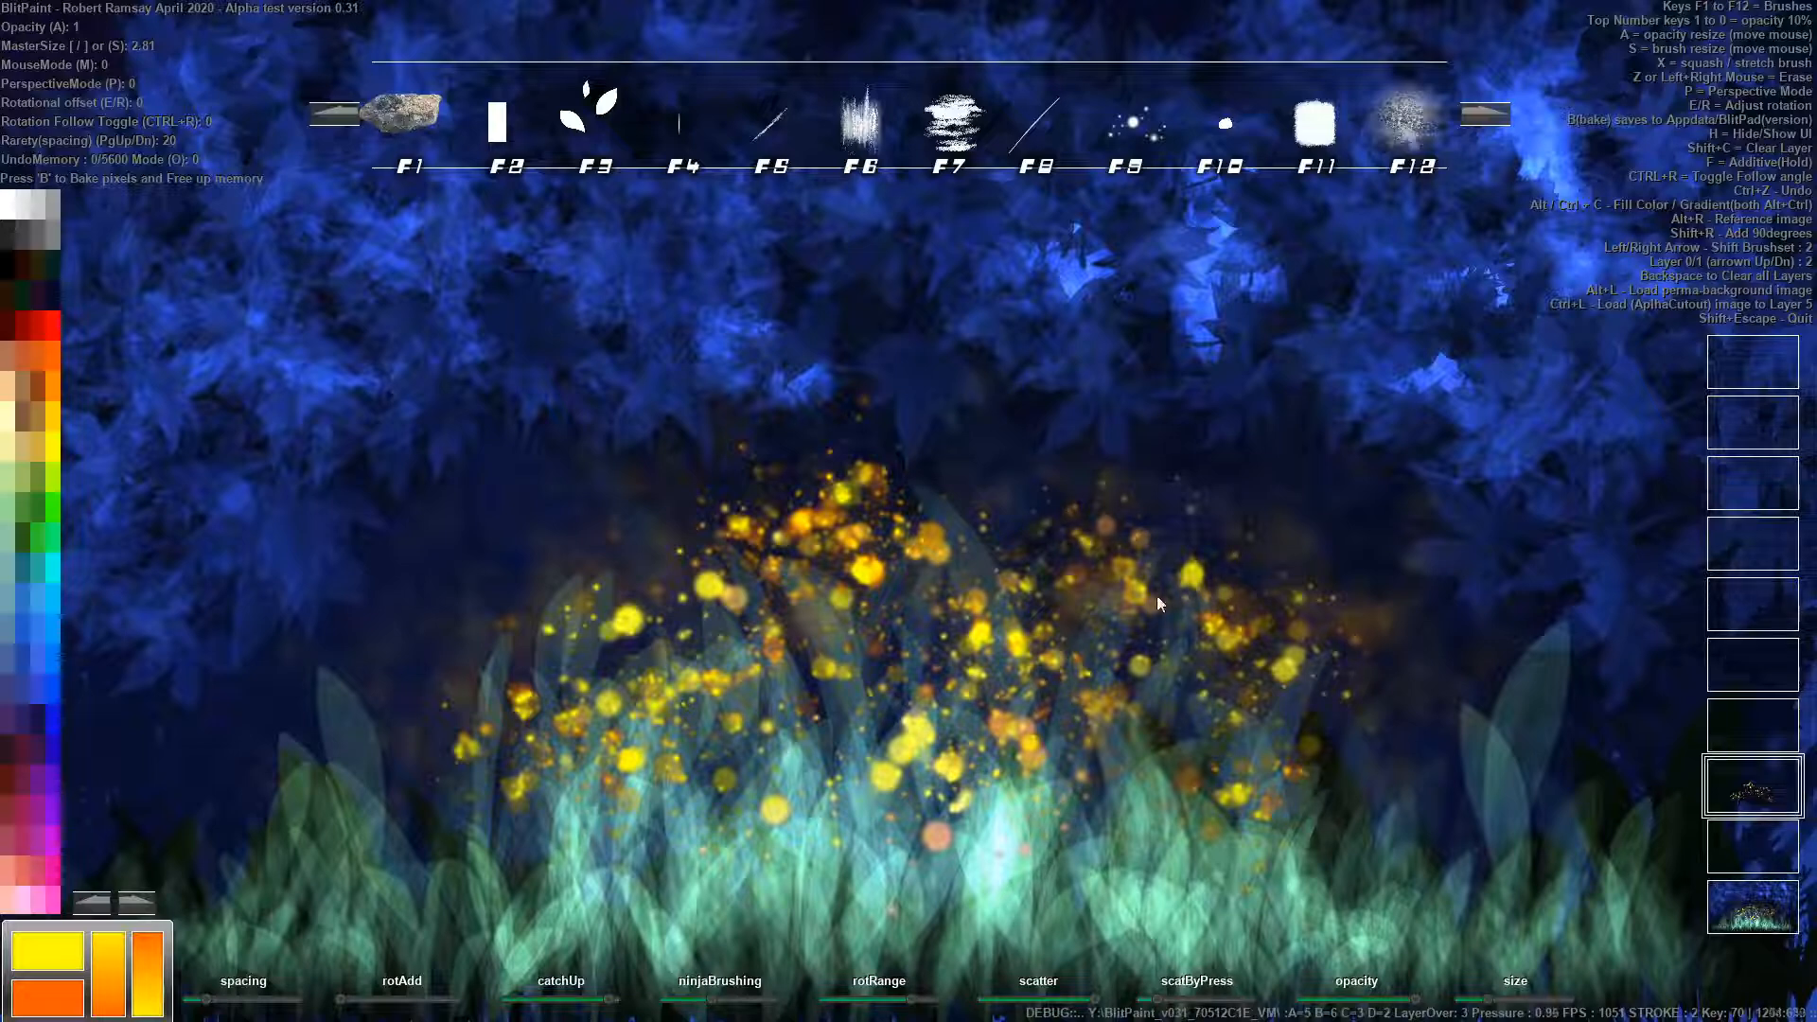
Thin out the newly added fireflies by erasing parts of them over the grass.
key("0")
mouse_move(1183, 606)
left_mouse_down()
mouse_move(1017, 655)
mouse_move(987, 534)
mouse_move(1075, 713)
mouse_move(990, 719)
left_mouse_up()
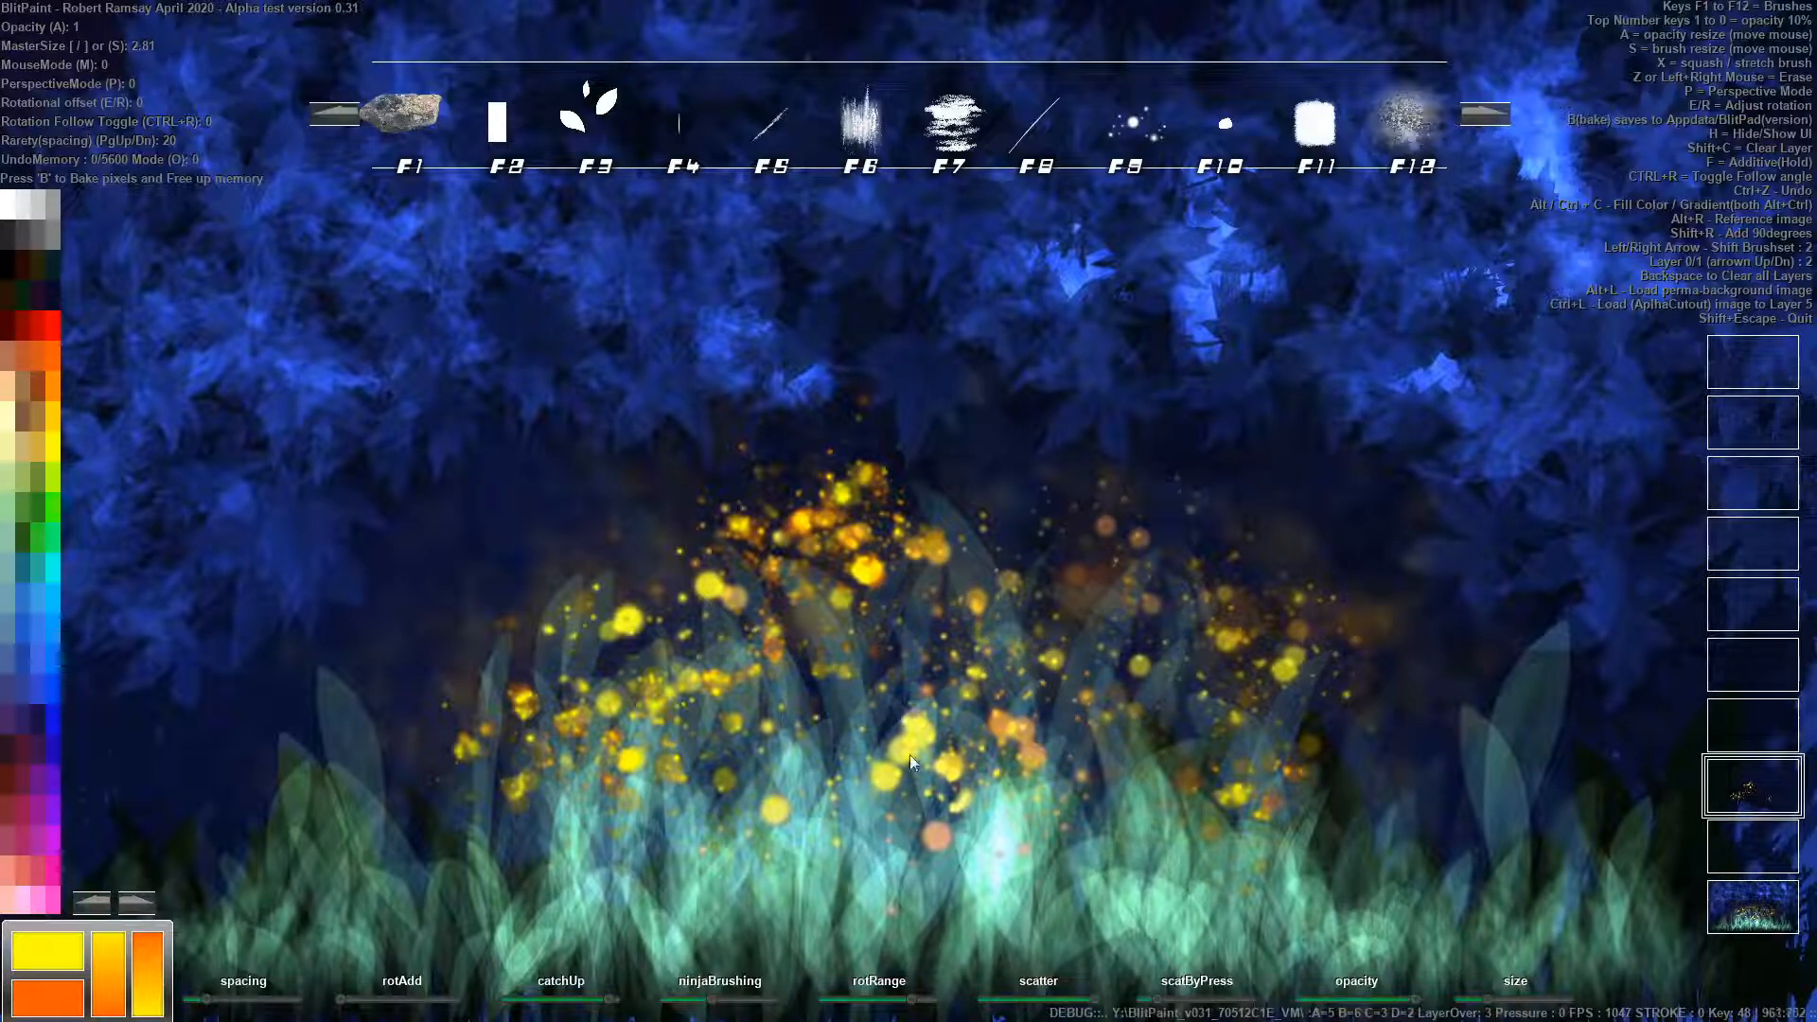
mouse_move(691, 708)
left_mouse_down()
mouse_move(566, 610)
mouse_move(757, 539)
mouse_move(934, 640)
left_mouse_up()
mouse_move(882, 750)
left_mouse_down()
mouse_move(1058, 735)
mouse_move(1322, 581)
mouse_move(967, 665)
mouse_move(551, 653)
left_mouse_up()
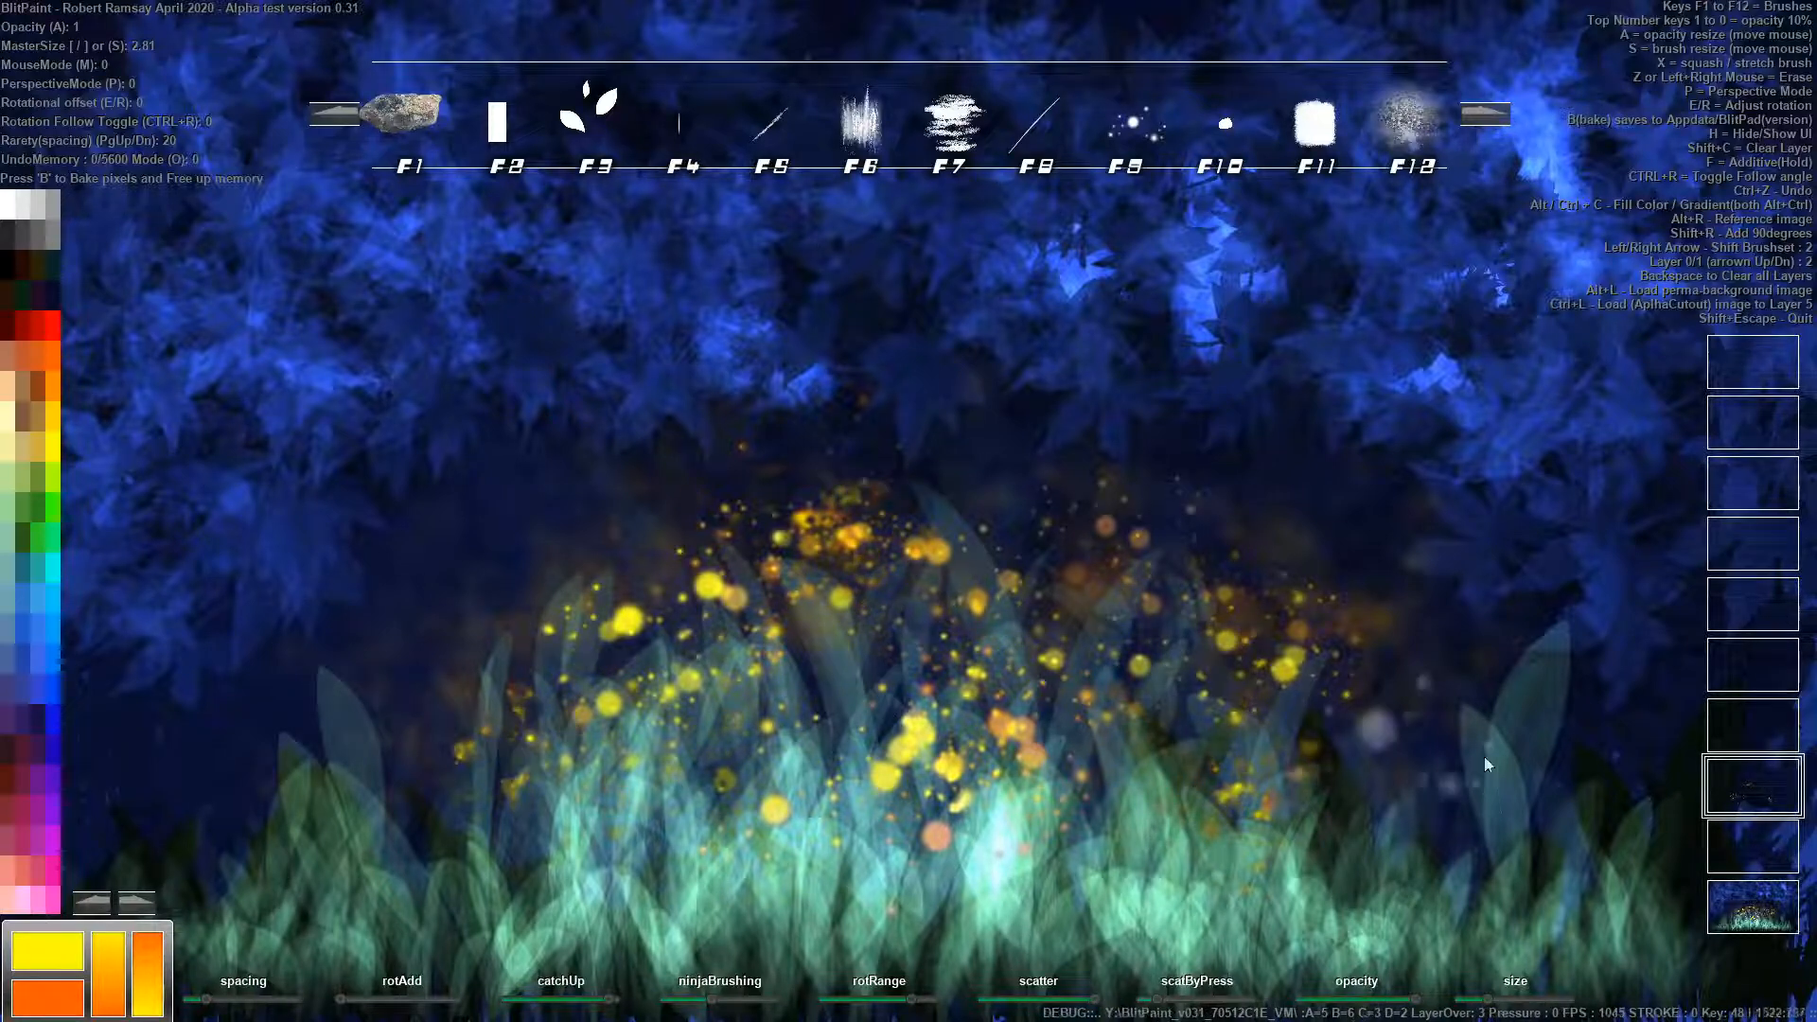
Activate layer 3 and paint a dense cluster of bright yellow and orange fireflies in the middle of the scene.
left_click(1732, 727)
mouse_move(997, 460)
left_mouse_down()
mouse_move(929, 526)
mouse_move(717, 600)
mouse_move(890, 568)
mouse_move(1047, 587)
mouse_move(1079, 662)
mouse_move(1001, 621)
mouse_move(989, 662)
mouse_move(814, 617)
mouse_move(1050, 663)
mouse_move(1135, 625)
left_mouse_up()
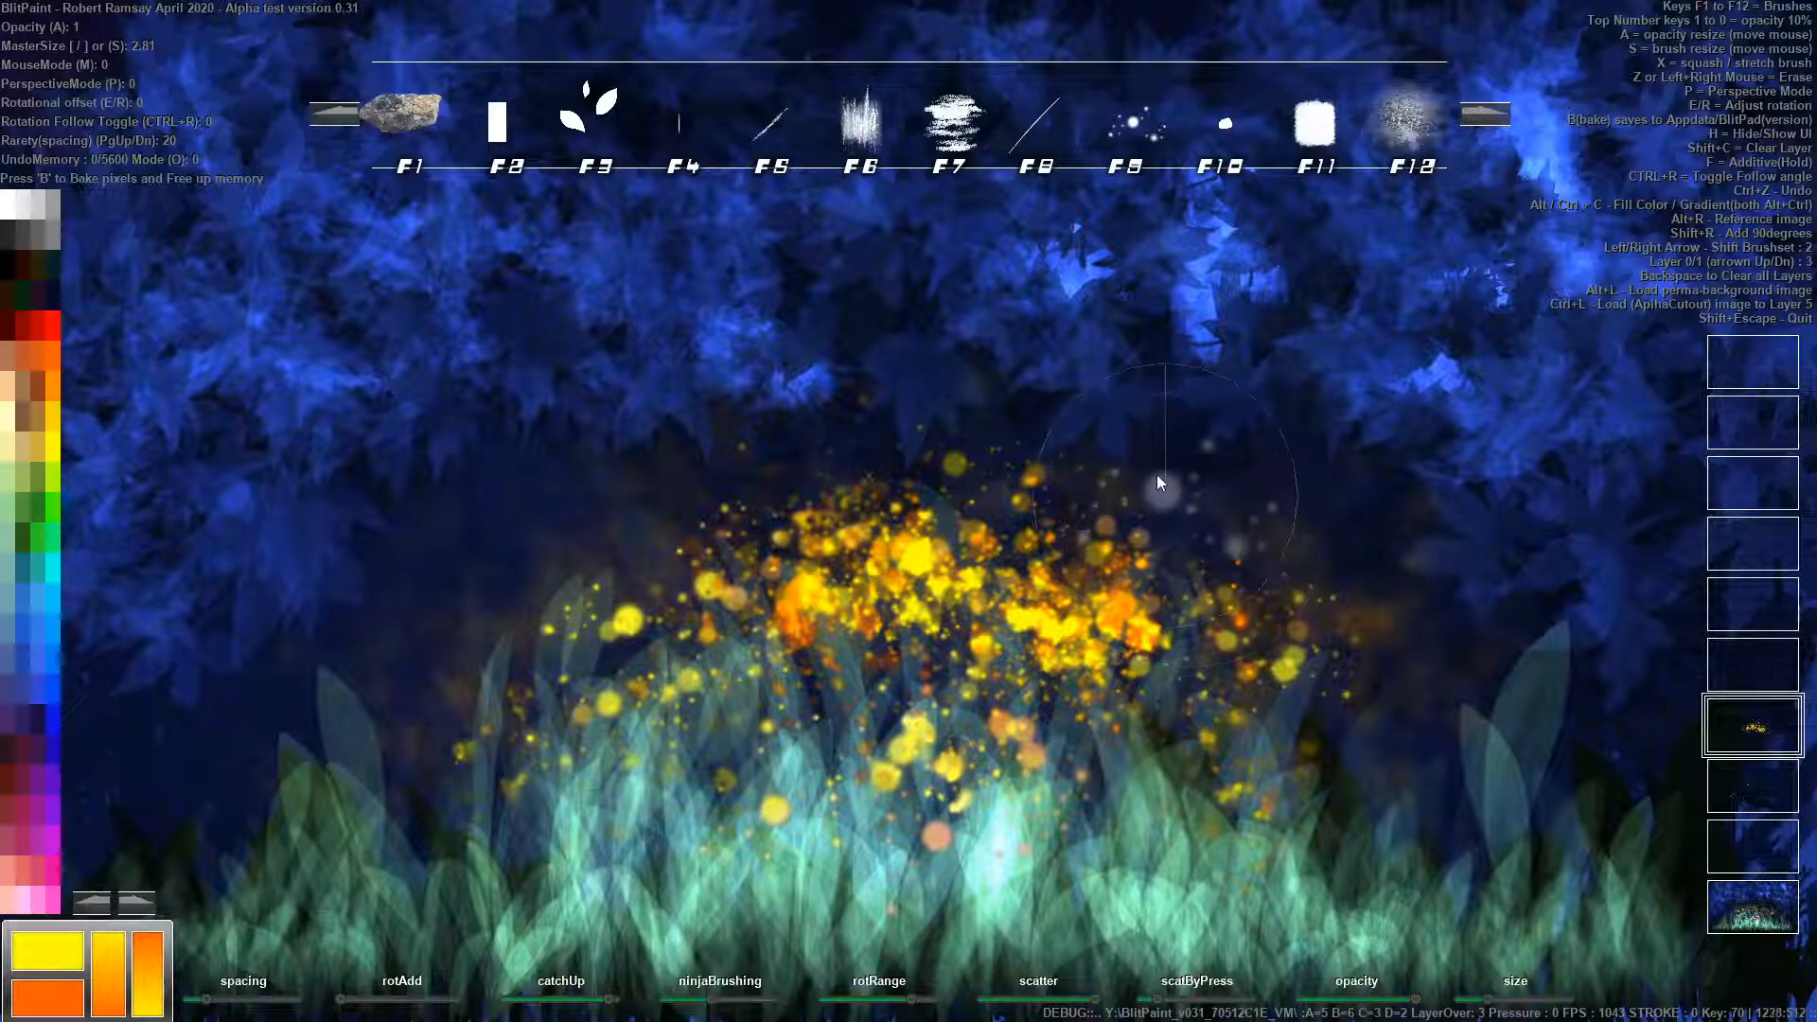
Try stamping an orange window with the twelve-pane grid brush of brush set 3, and erase the test stamp.
left_click(1481, 115)
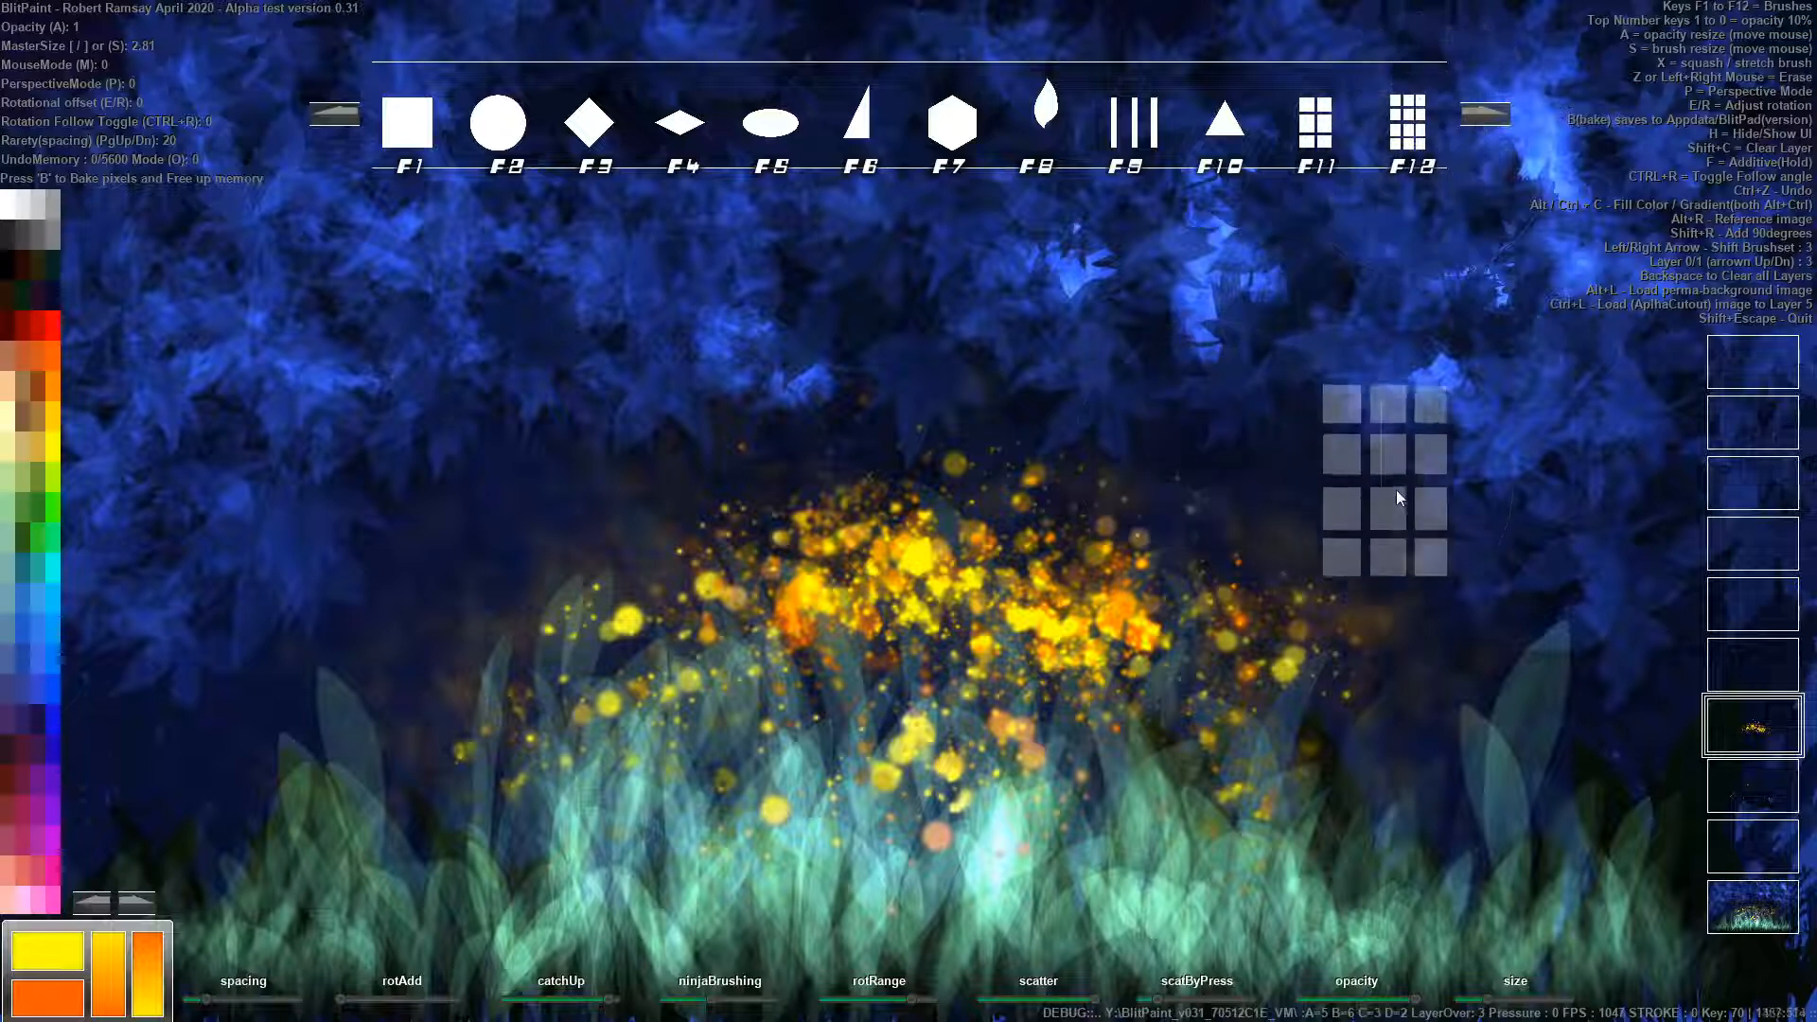
left_click(1449, 487)
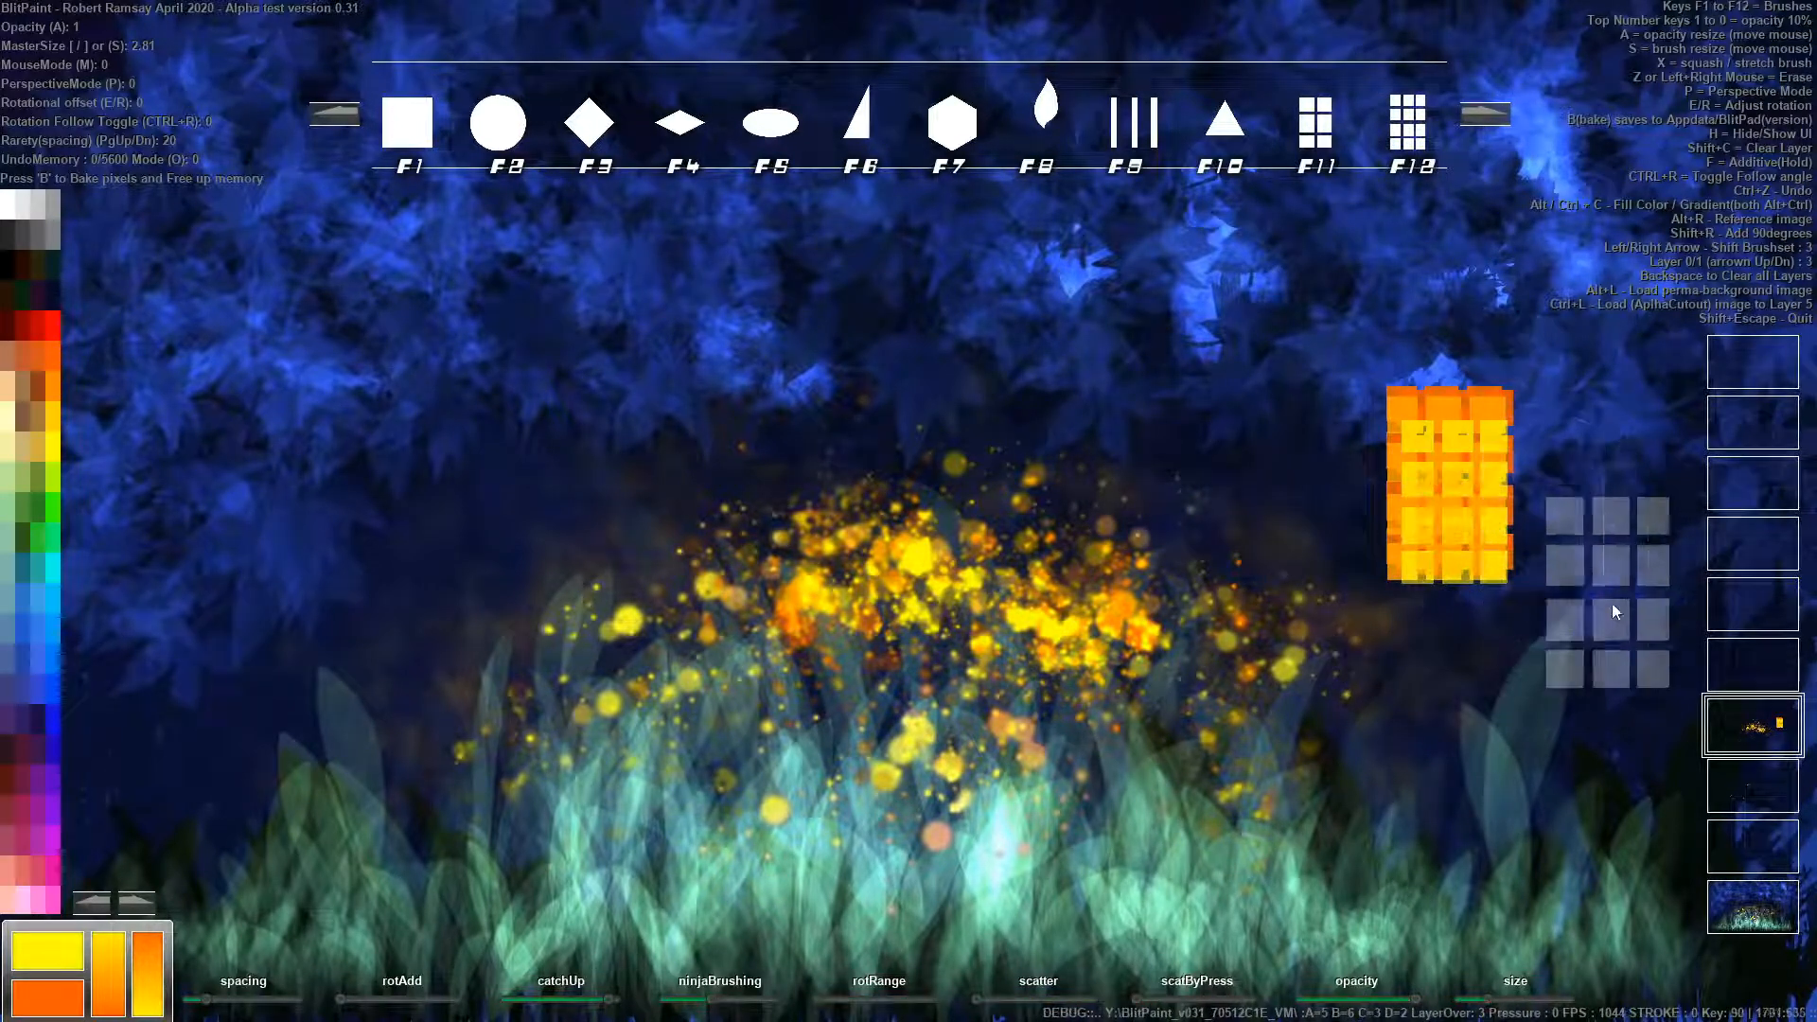
left_click(1735, 661)
left_click(1746, 705)
mouse_move(1490, 568)
left_mouse_down()
mouse_move(1456, 531)
mouse_move(1484, 727)
mouse_move(1519, 629)
left_mouse_up()
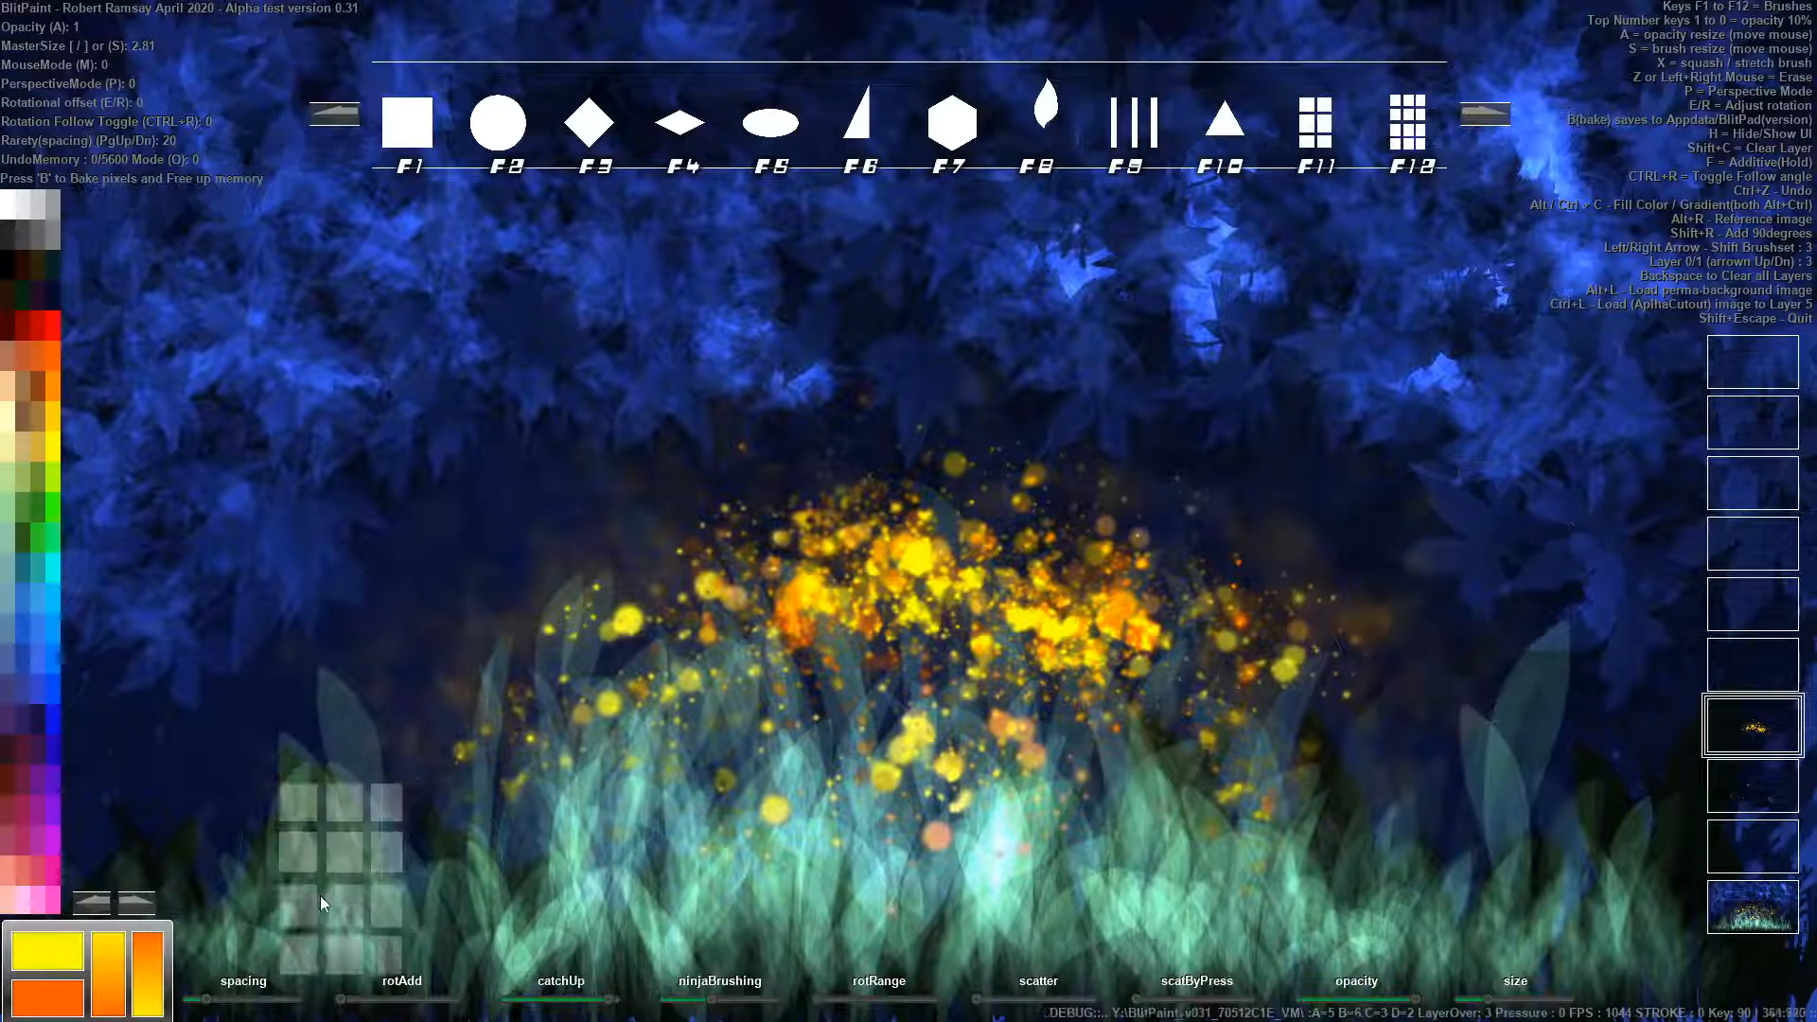
Activate layer 4, raise the spacing to 78, and stamp a small orange window beside the fireflies.
left_click(1750, 665)
left_click_drag(206, 1000, 275, 999)
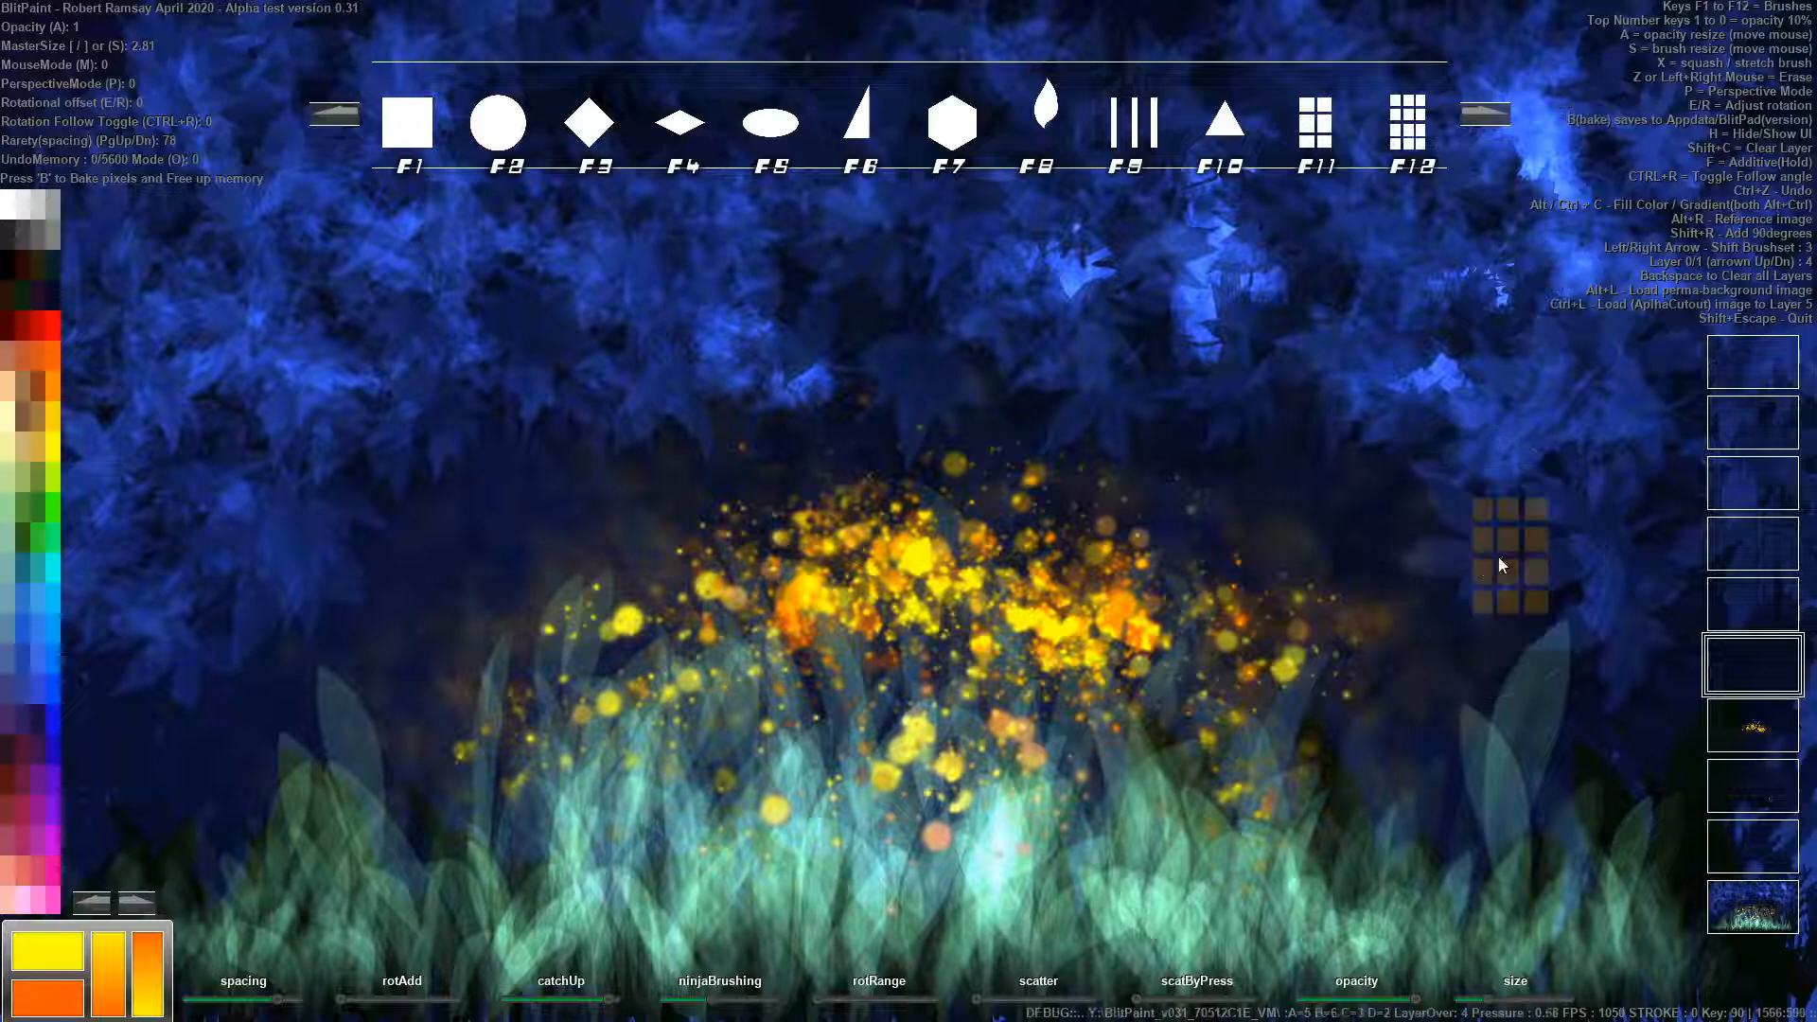
left_click(1507, 552)
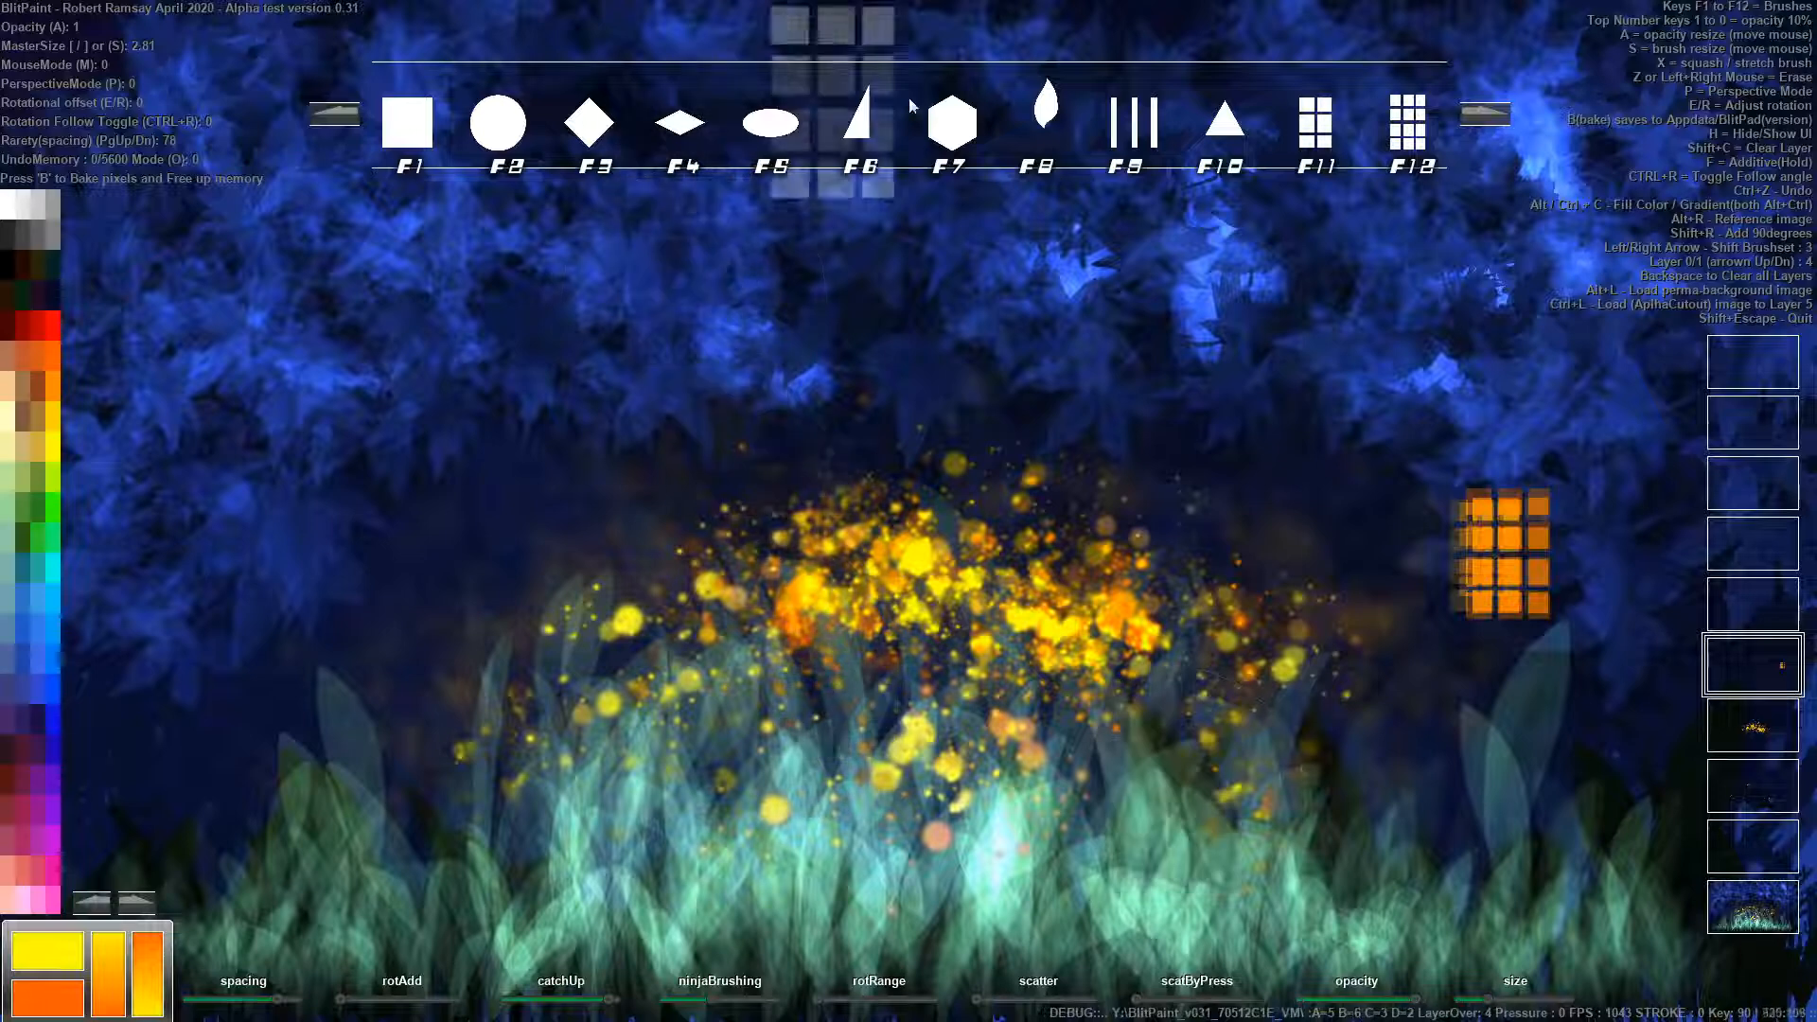
Brush a soft orange haze around the window on layer 5 with brush set 2's speckled brush, size 7.26 and opacity 0.30.
left_click(336, 114)
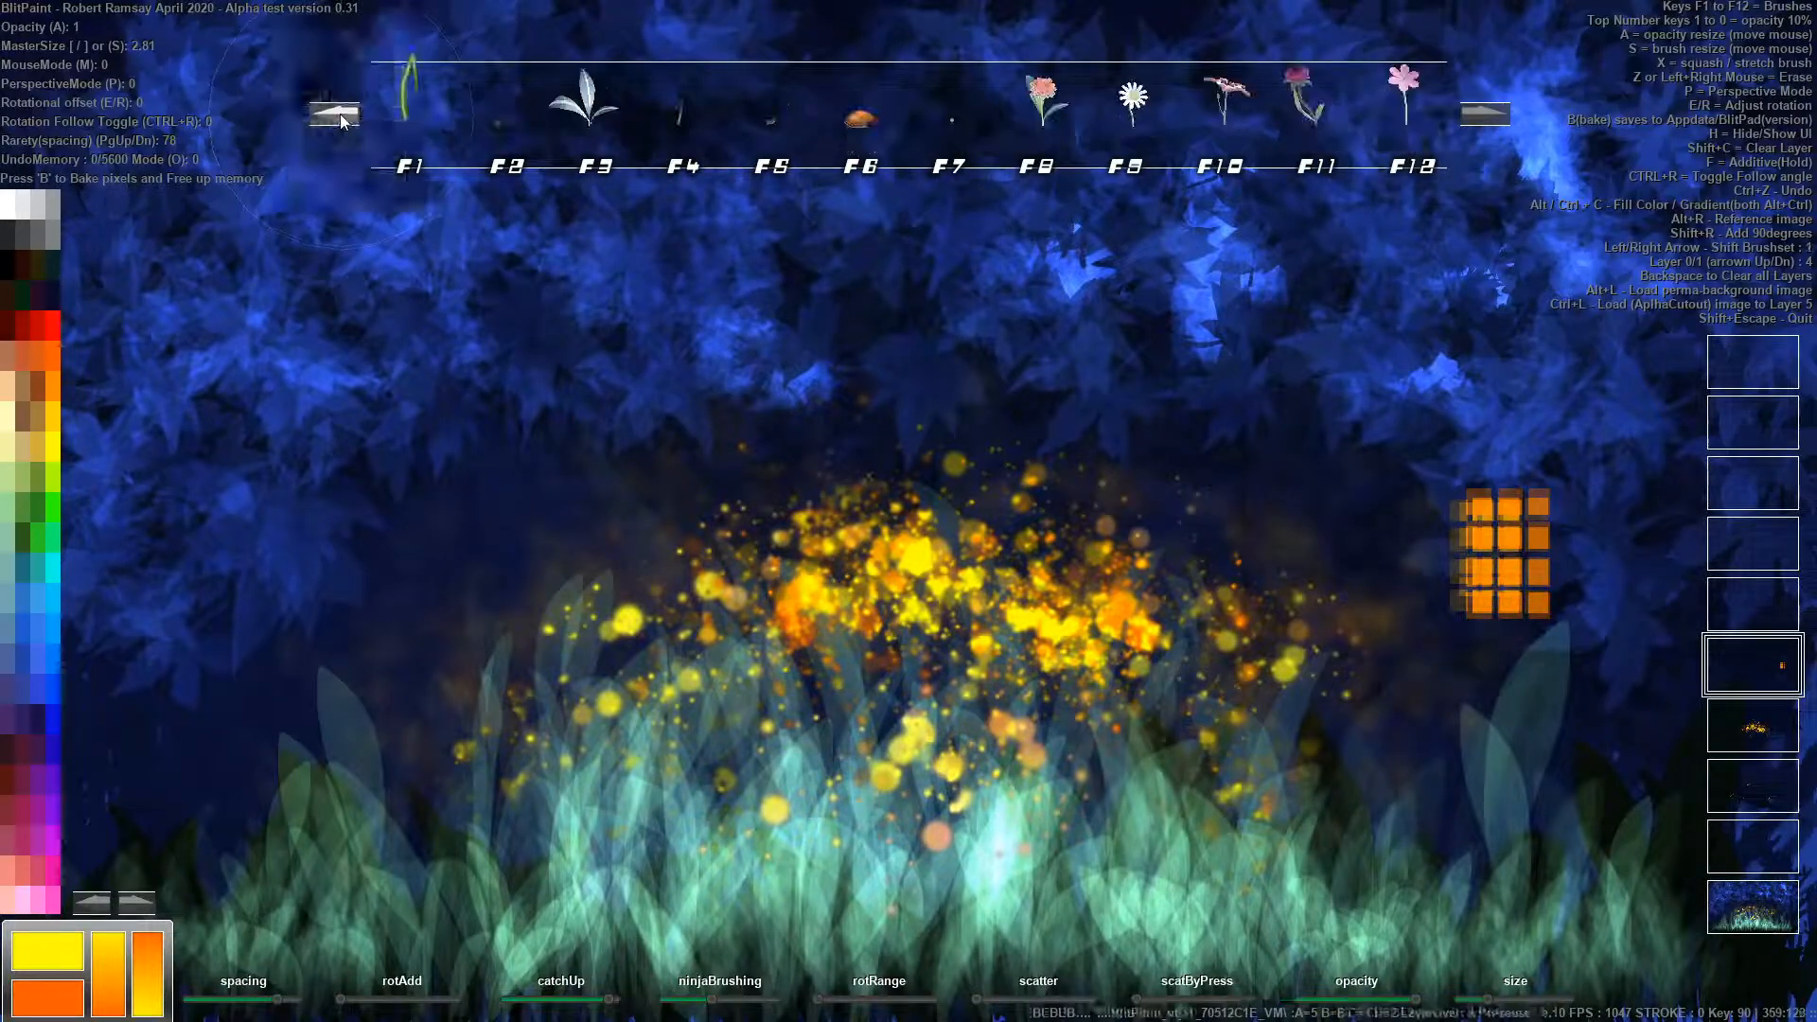
left_click(340, 120)
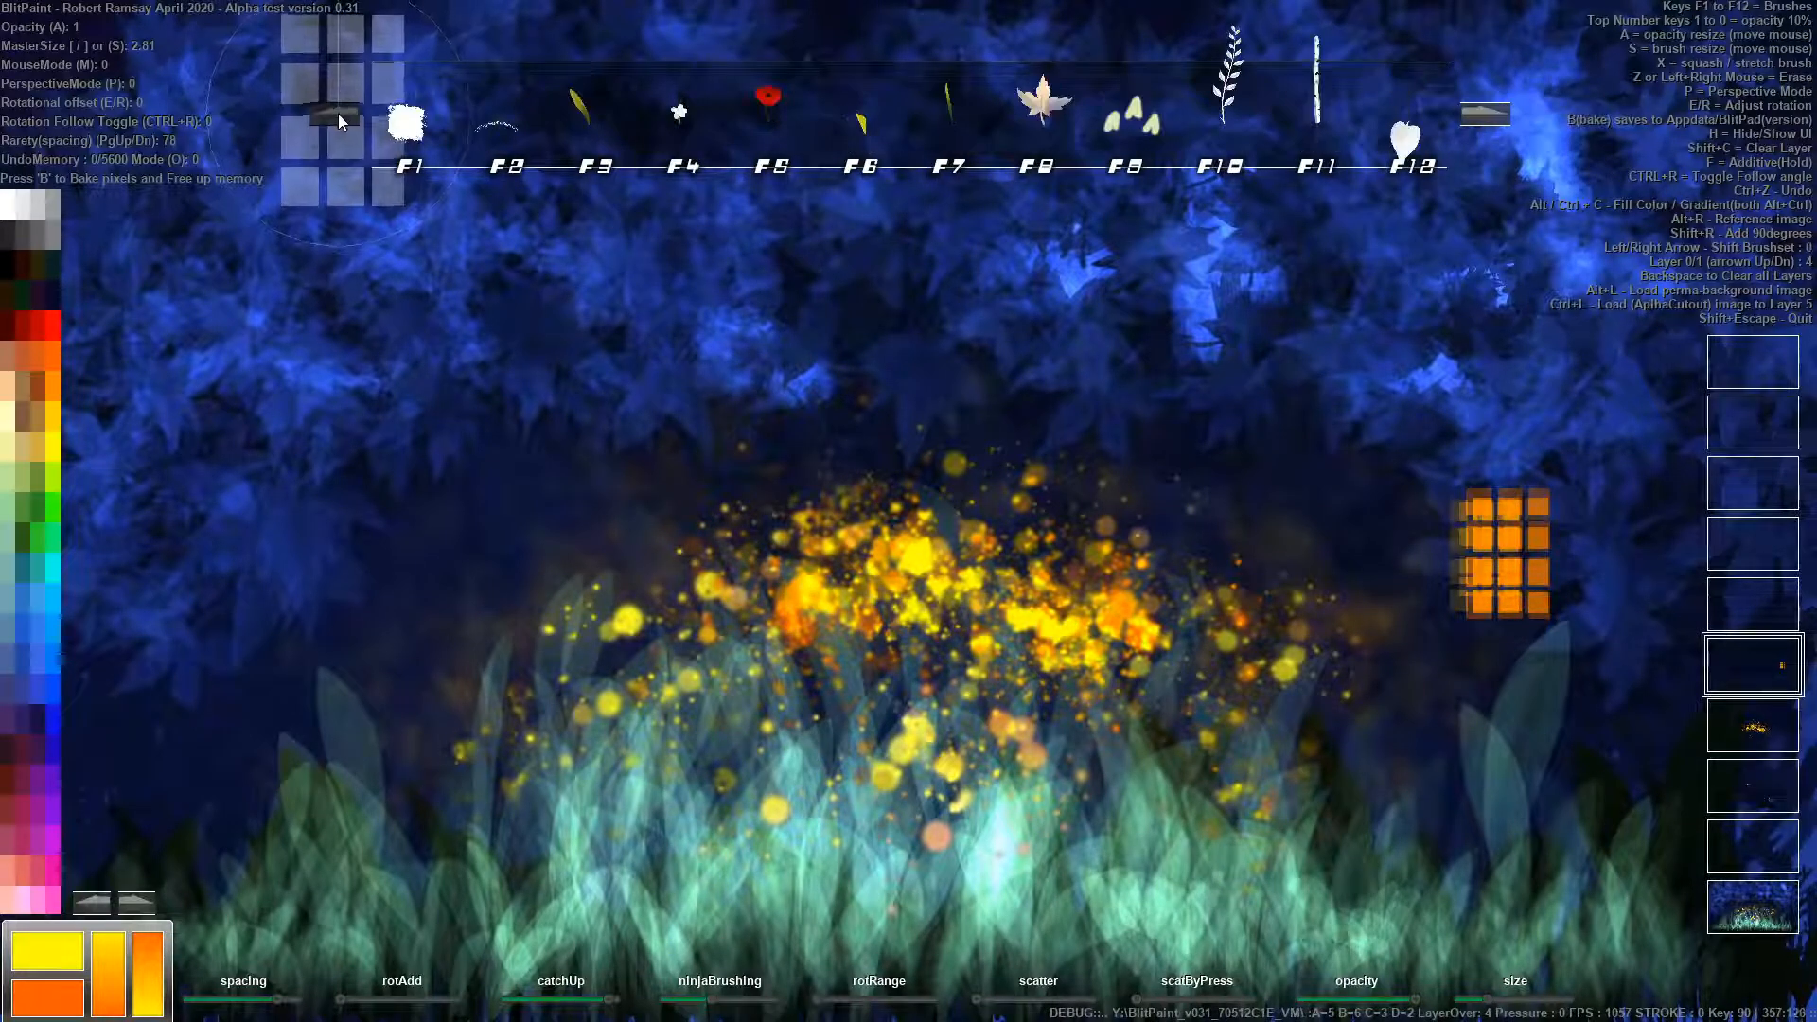
left_click(1482, 114)
left_click(1483, 114)
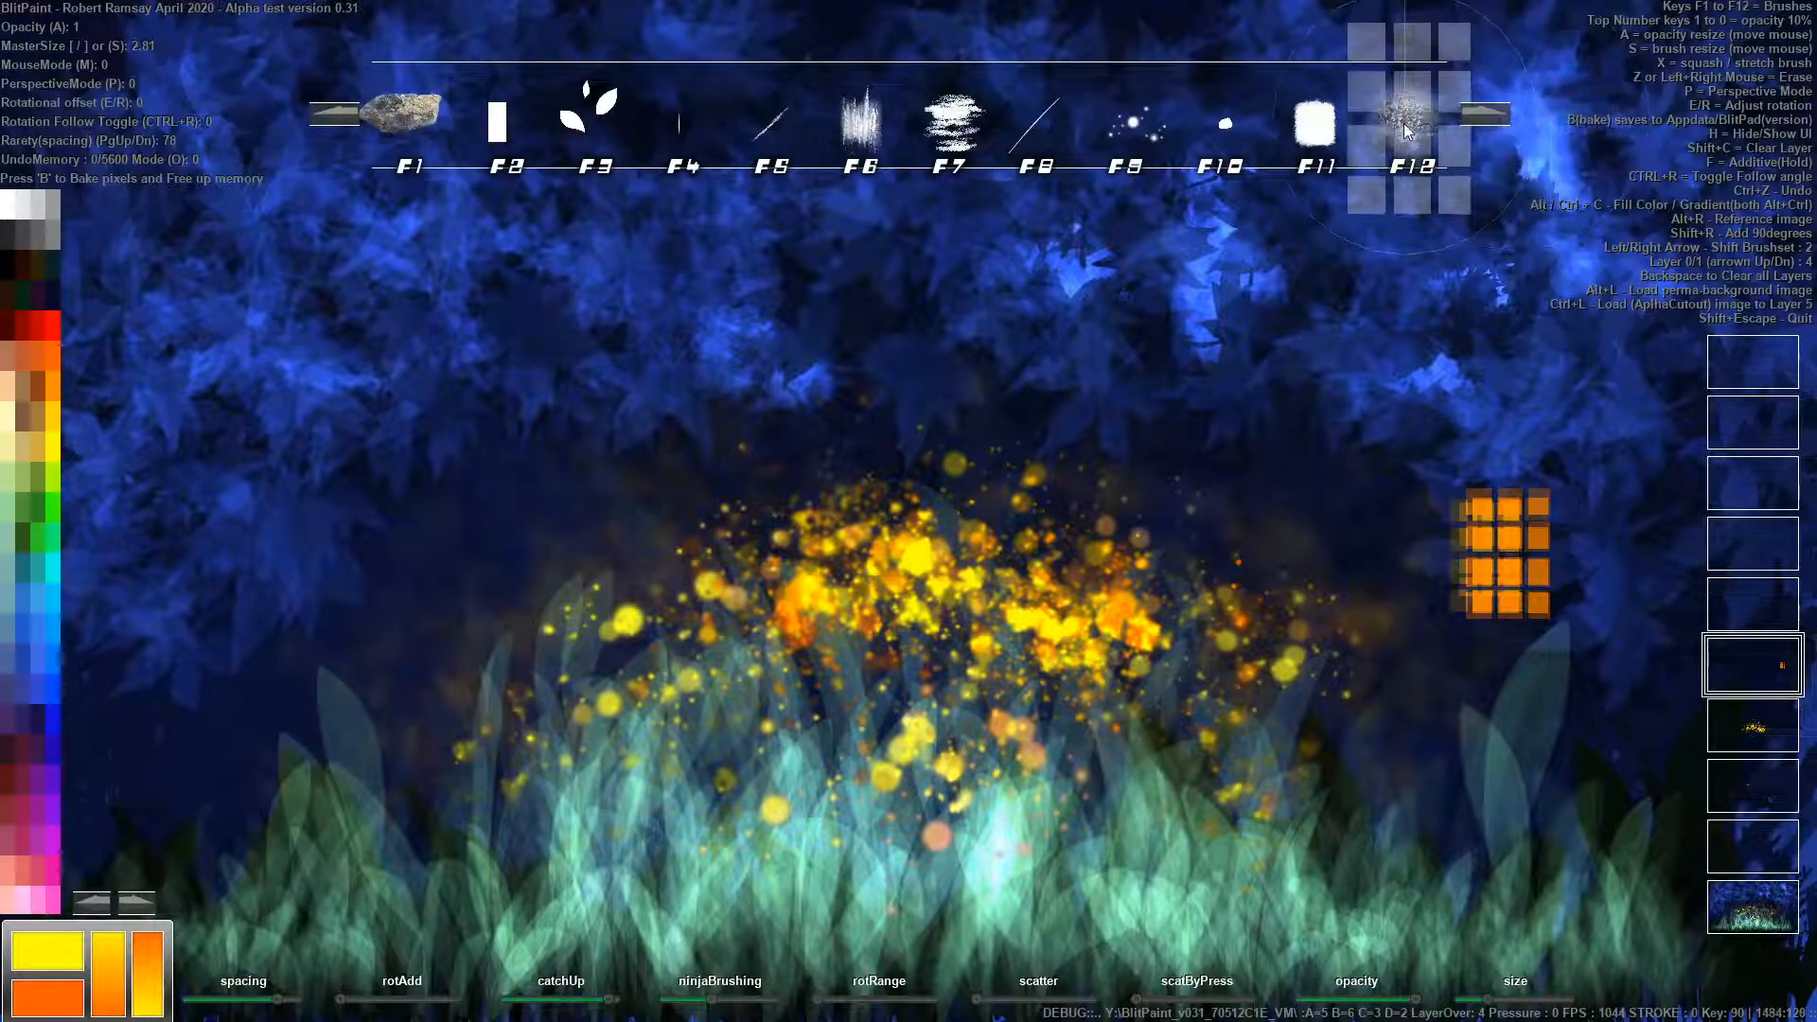
left_click_drag(1420, 184, 1473, 275)
left_click(1745, 599)
key("s")
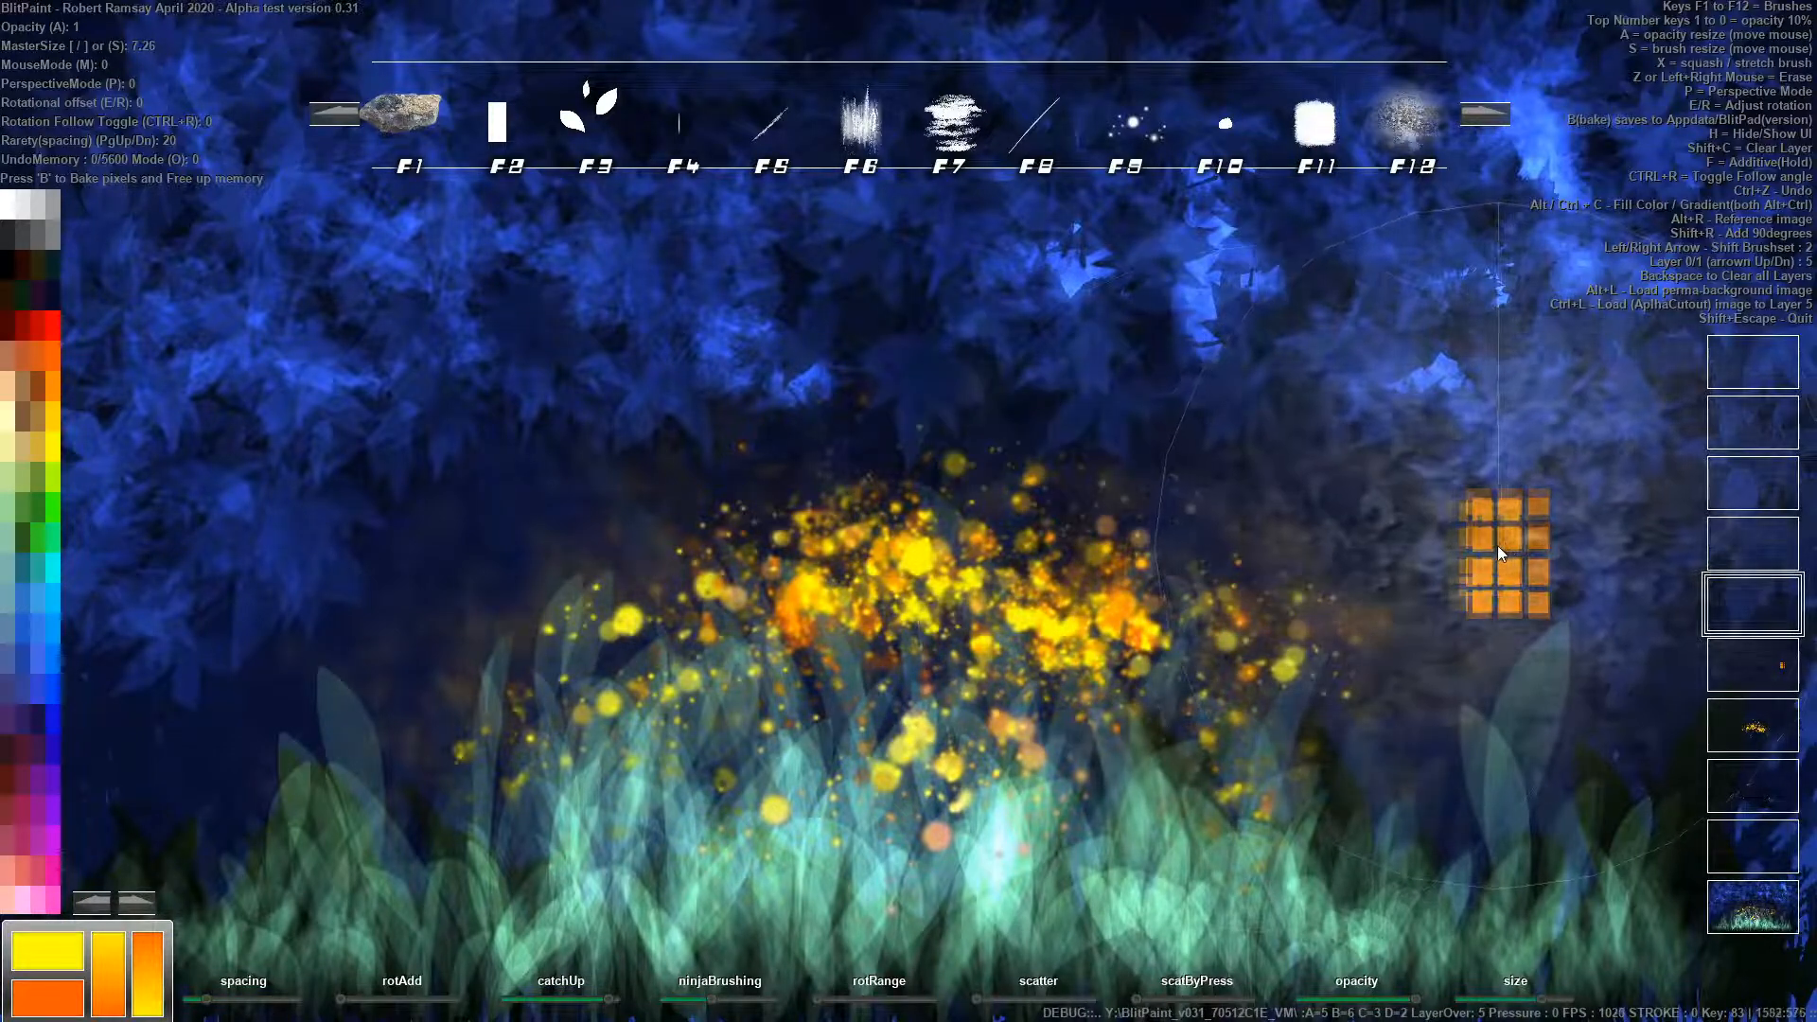
key("3")
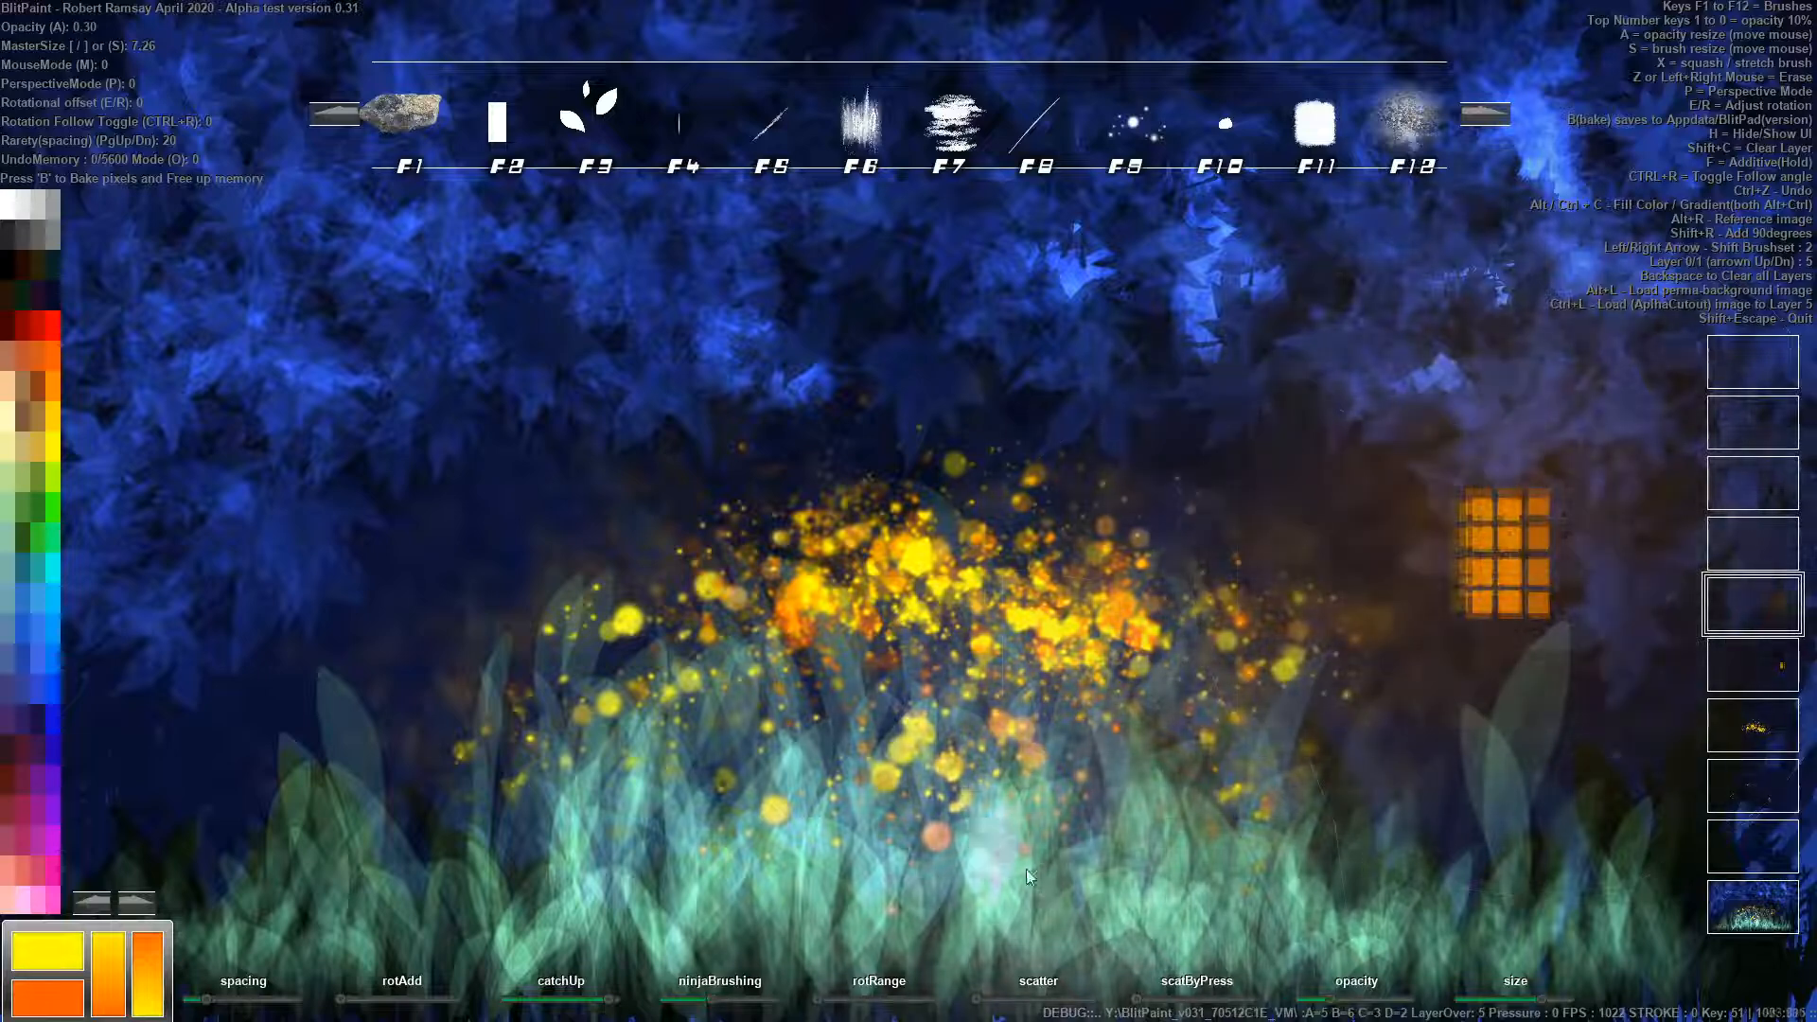
Activate layer 6, reduce the brush size to 4.46, and paint a yellow glow over and around the window.
key("Up")
key("bracketleft")
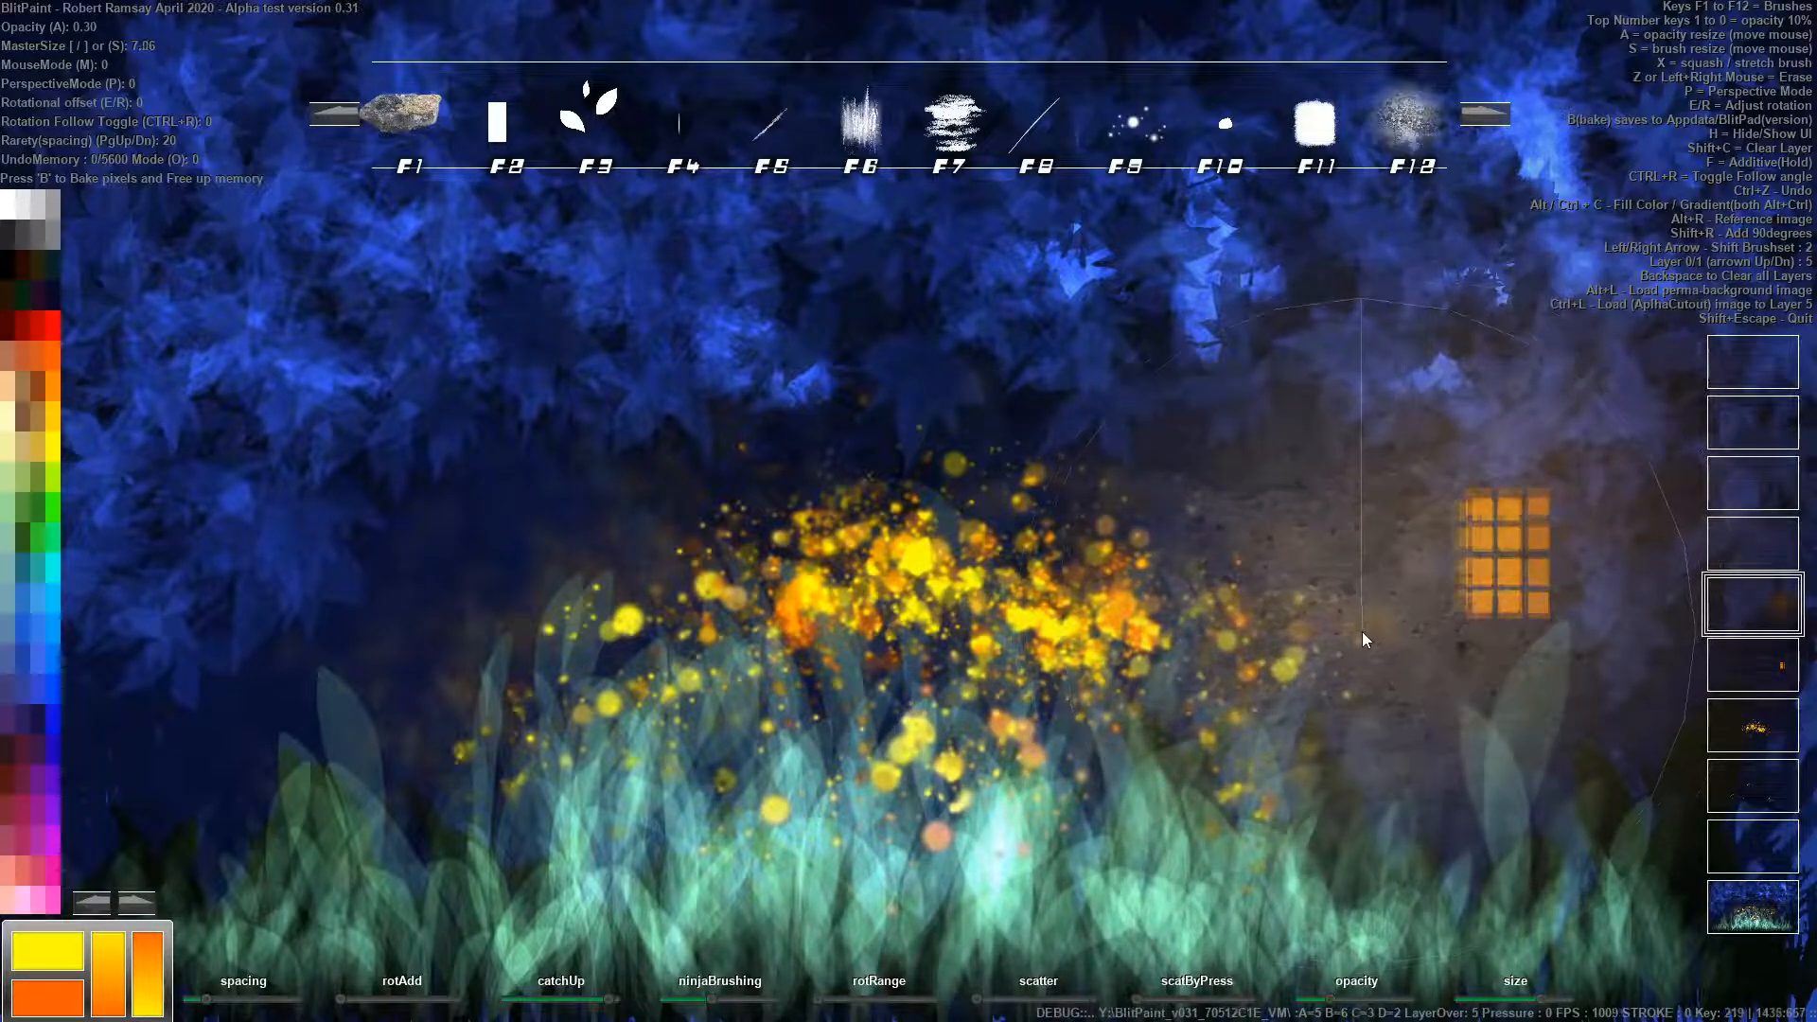
key("bracketleft")
key("bracketleft")
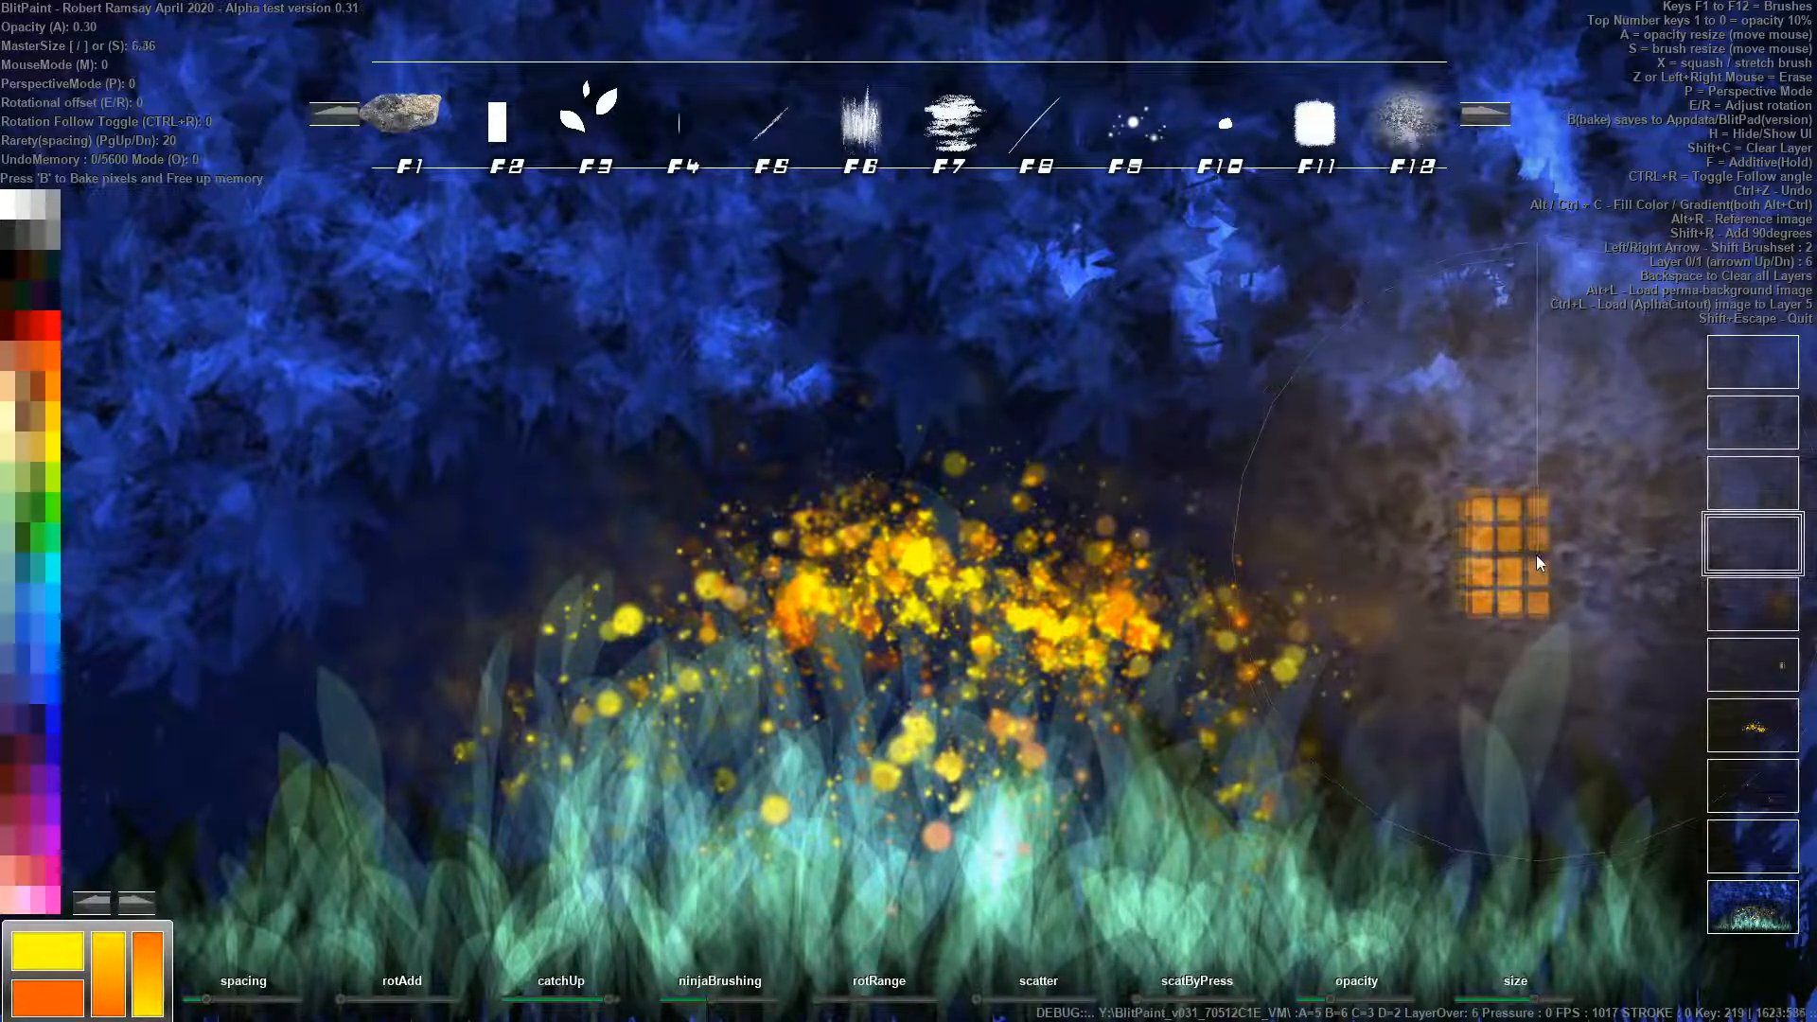
key("bracketleft")
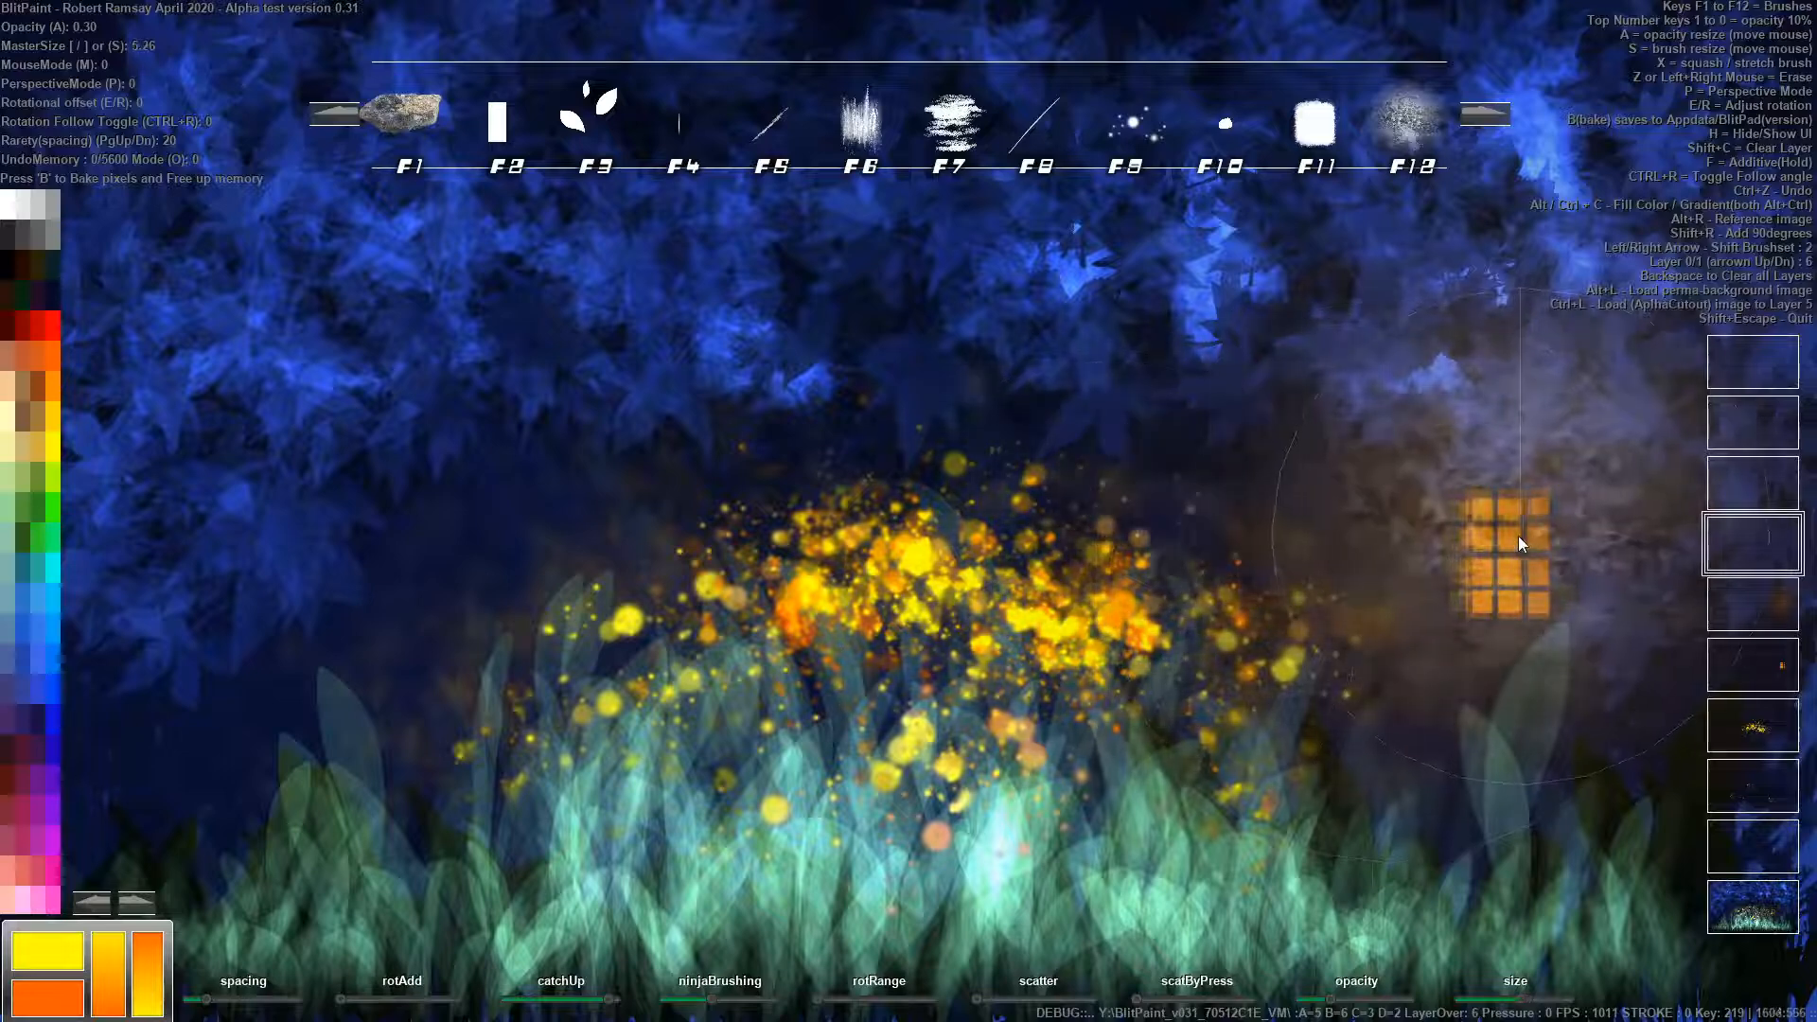
key("bracketleft")
mouse_move(1457, 575)
left_mouse_down()
mouse_move(1409, 790)
mouse_move(1591, 651)
mouse_move(1495, 597)
mouse_move(1514, 577)
mouse_move(1477, 578)
mouse_move(1471, 711)
mouse_move(1388, 905)
mouse_move(1479, 583)
left_mouse_up()
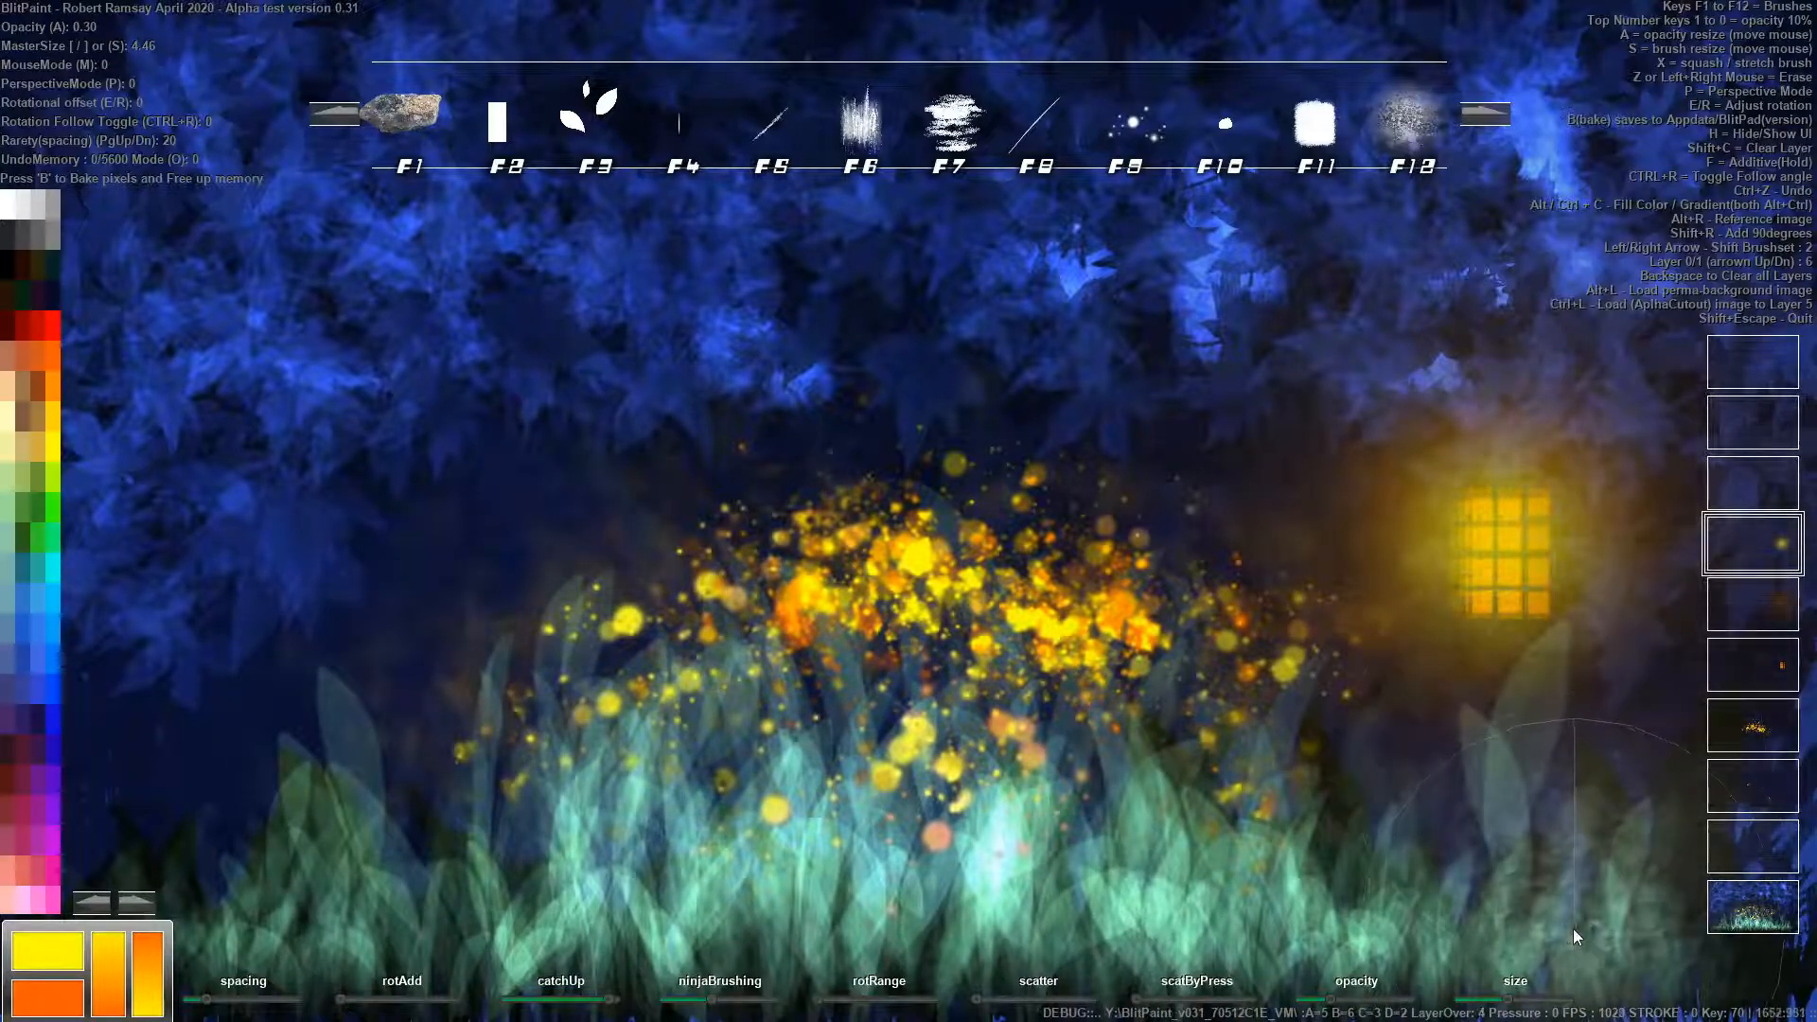
Choose the three-bar brush from brush set 3 at full opacity, stretch it wider, and enlarge it to size 10.
left_click(1479, 120)
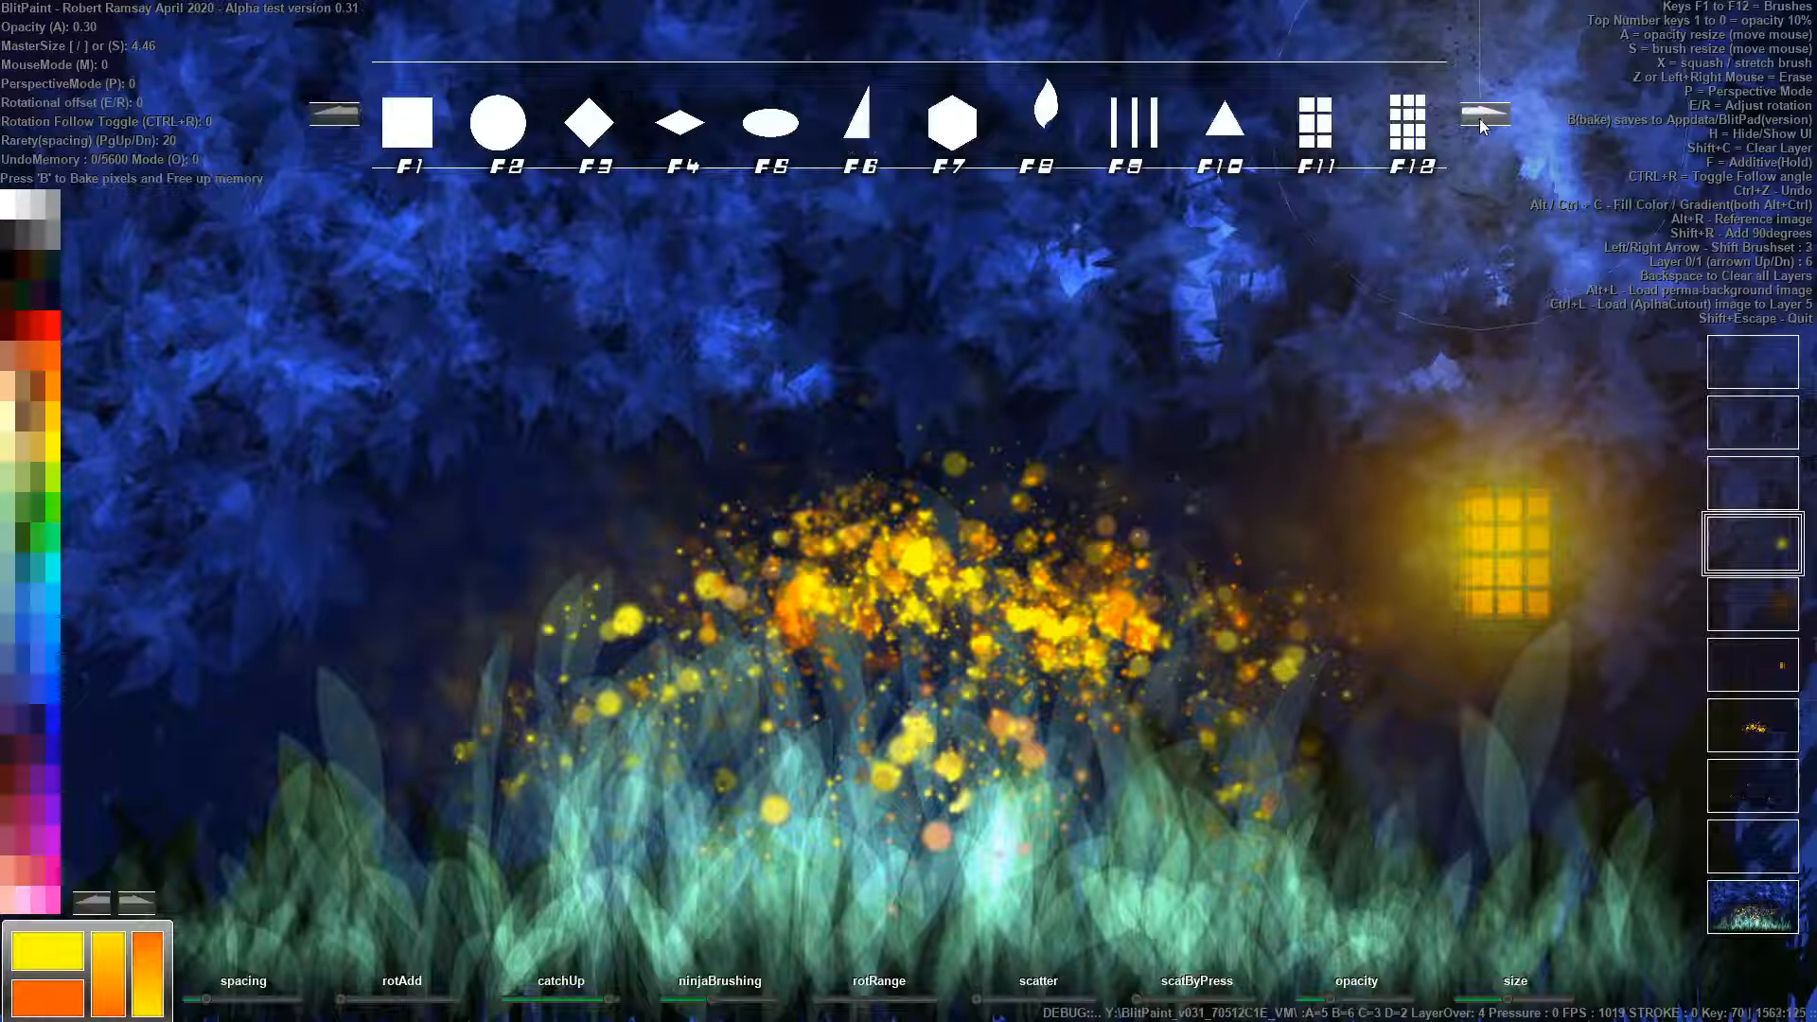
left_click(1138, 142)
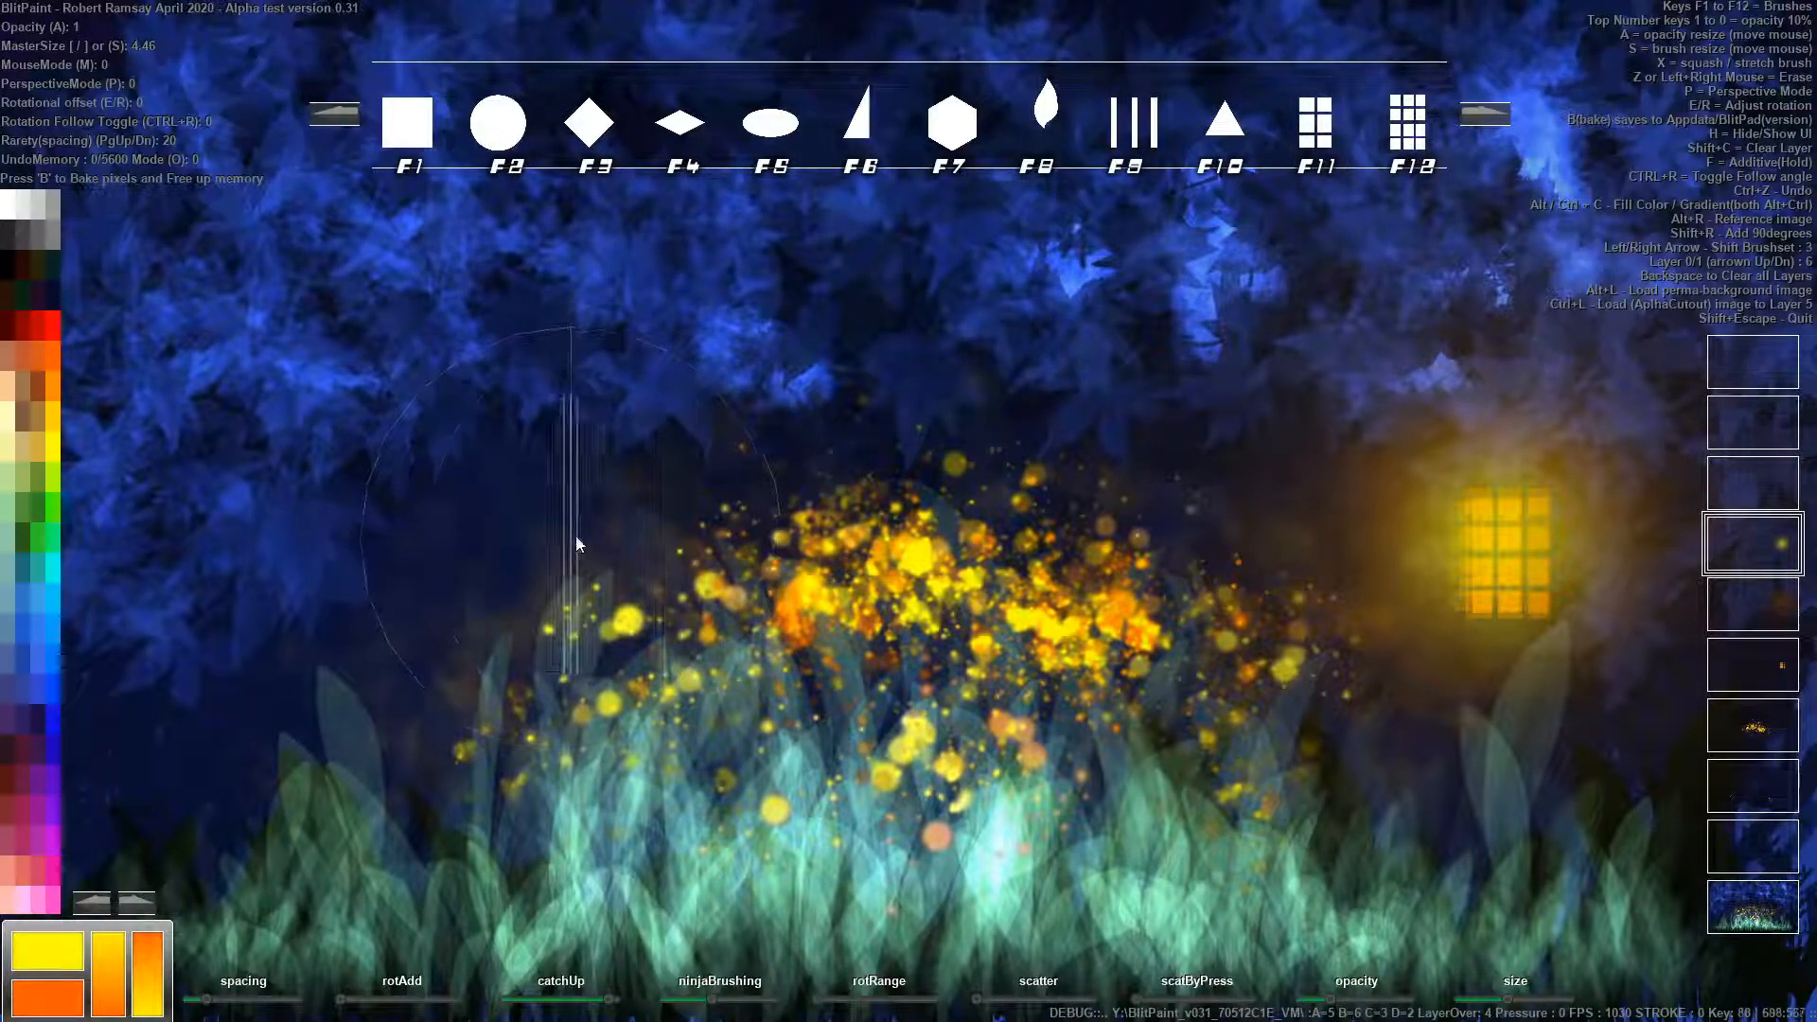
key("x")
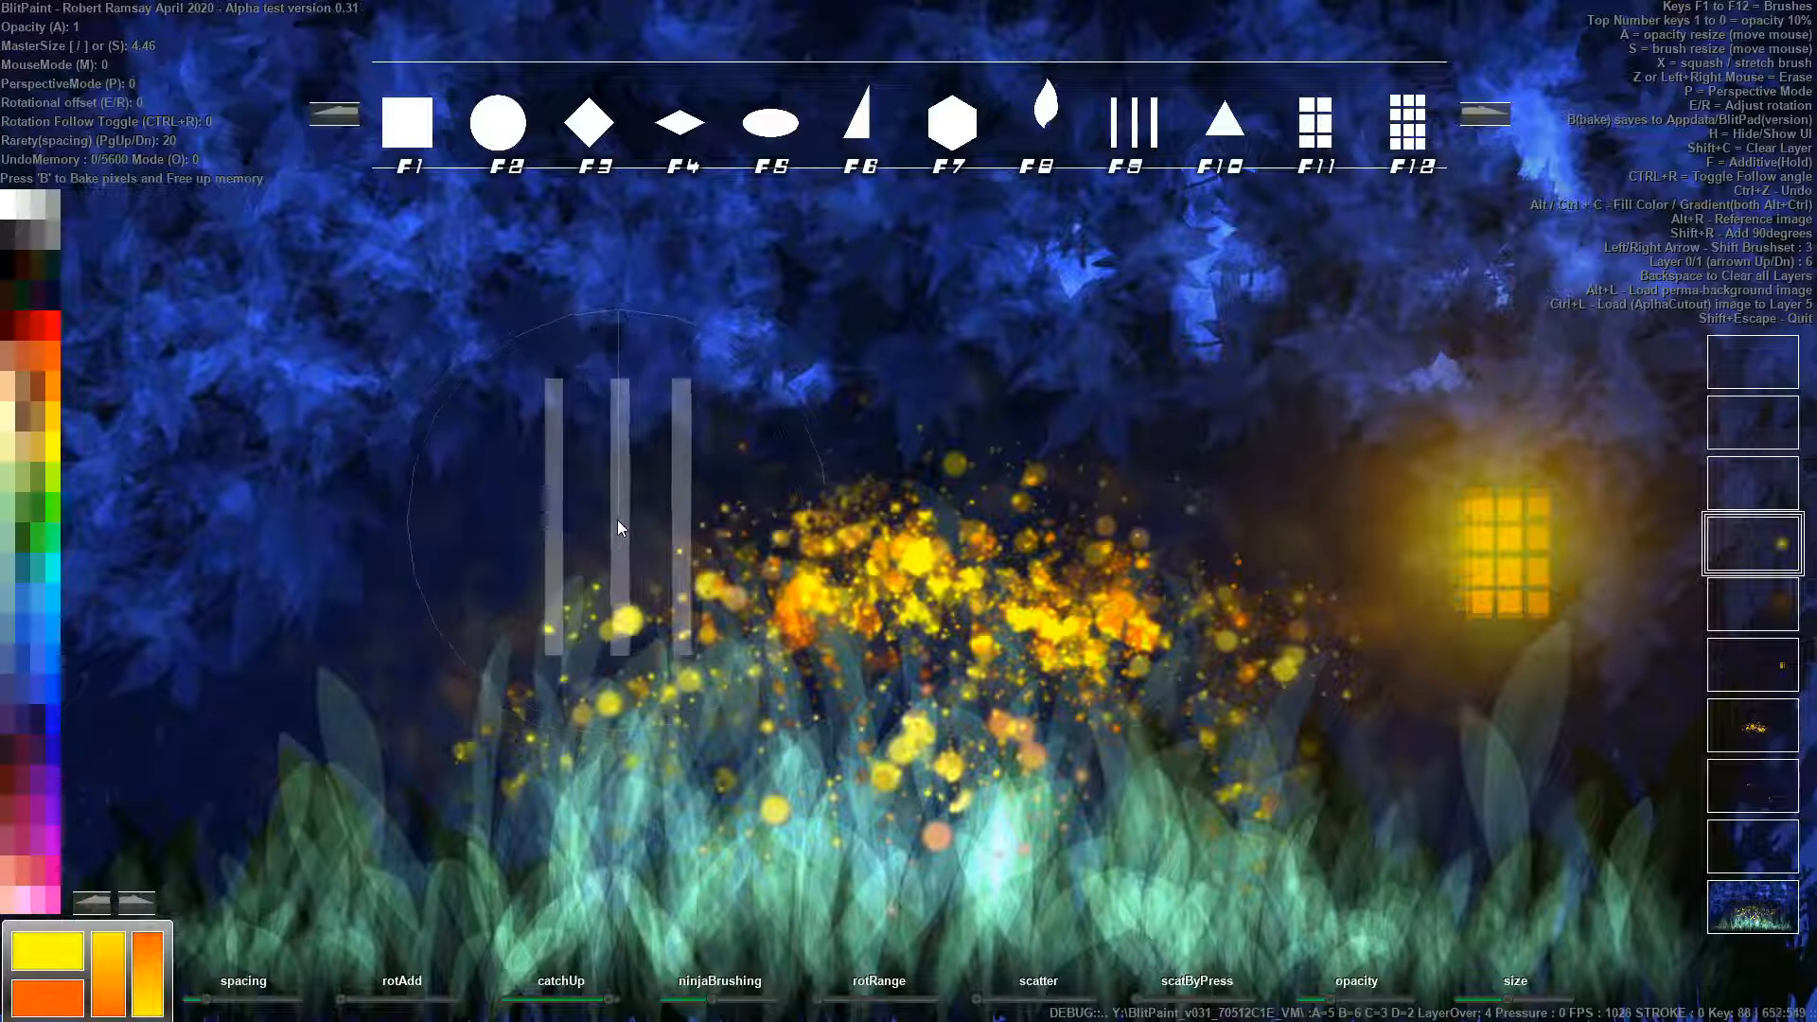
key("s")
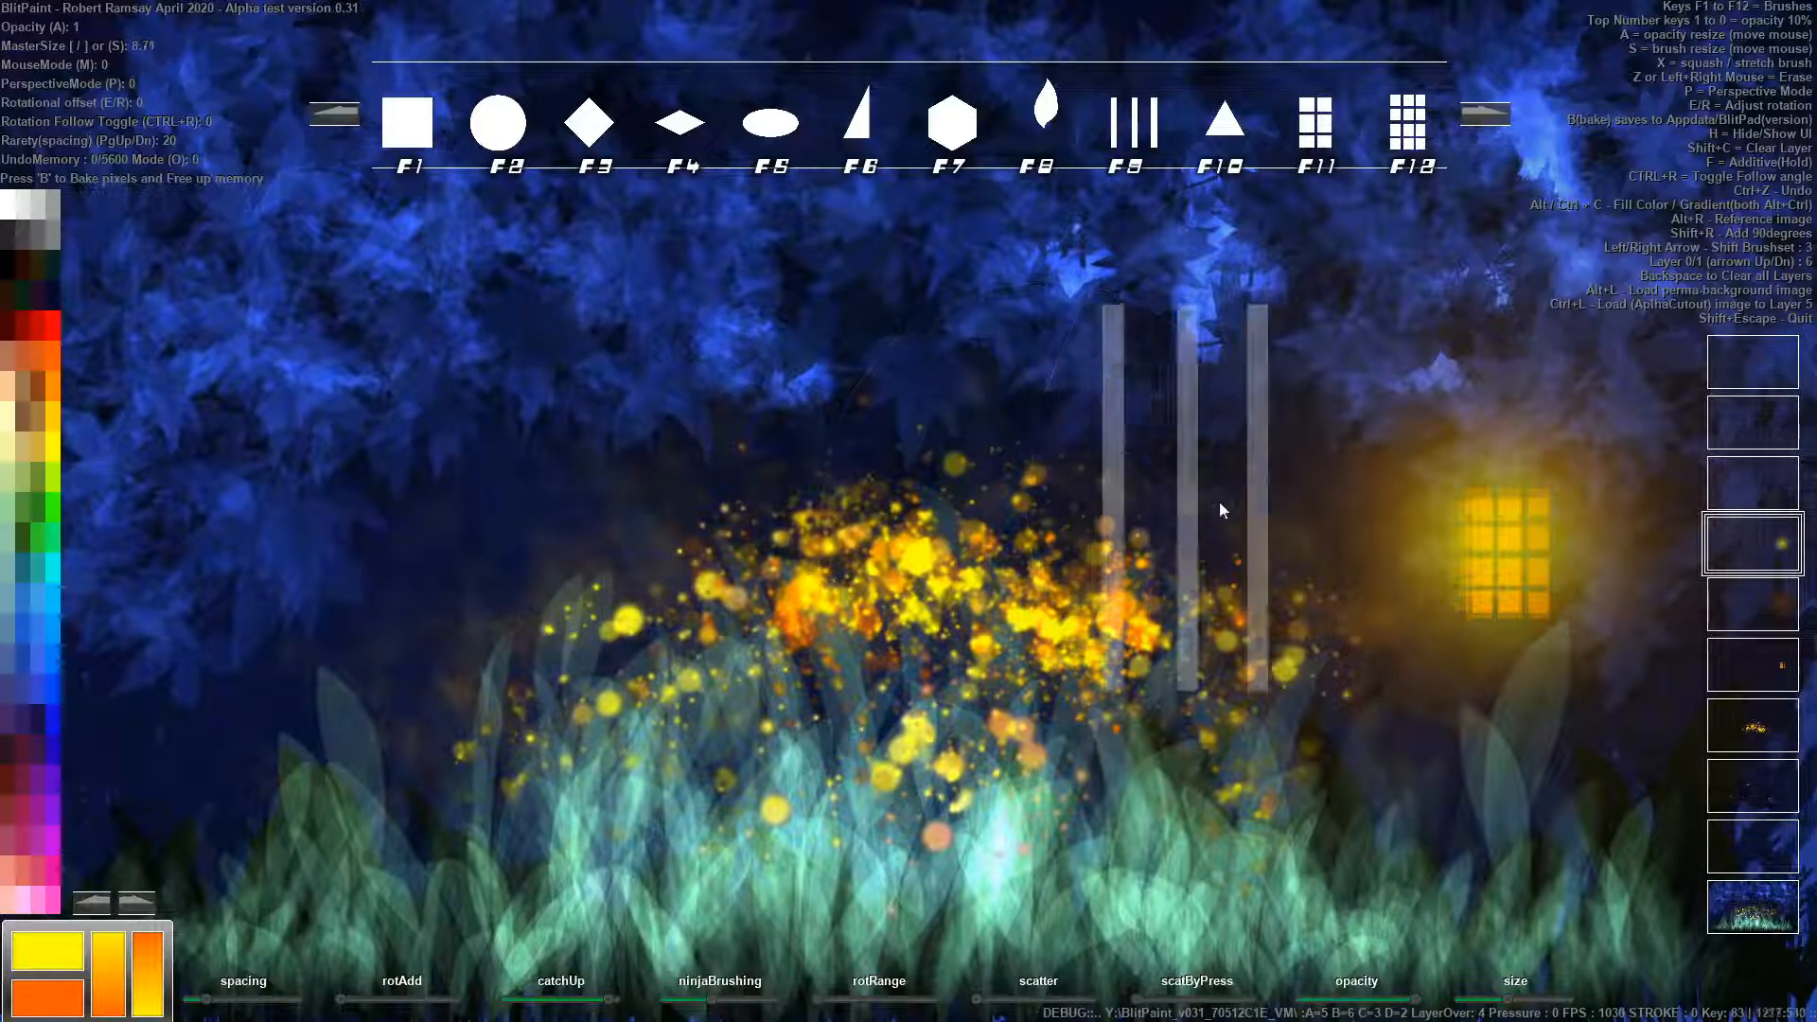
key("s")
key("s")
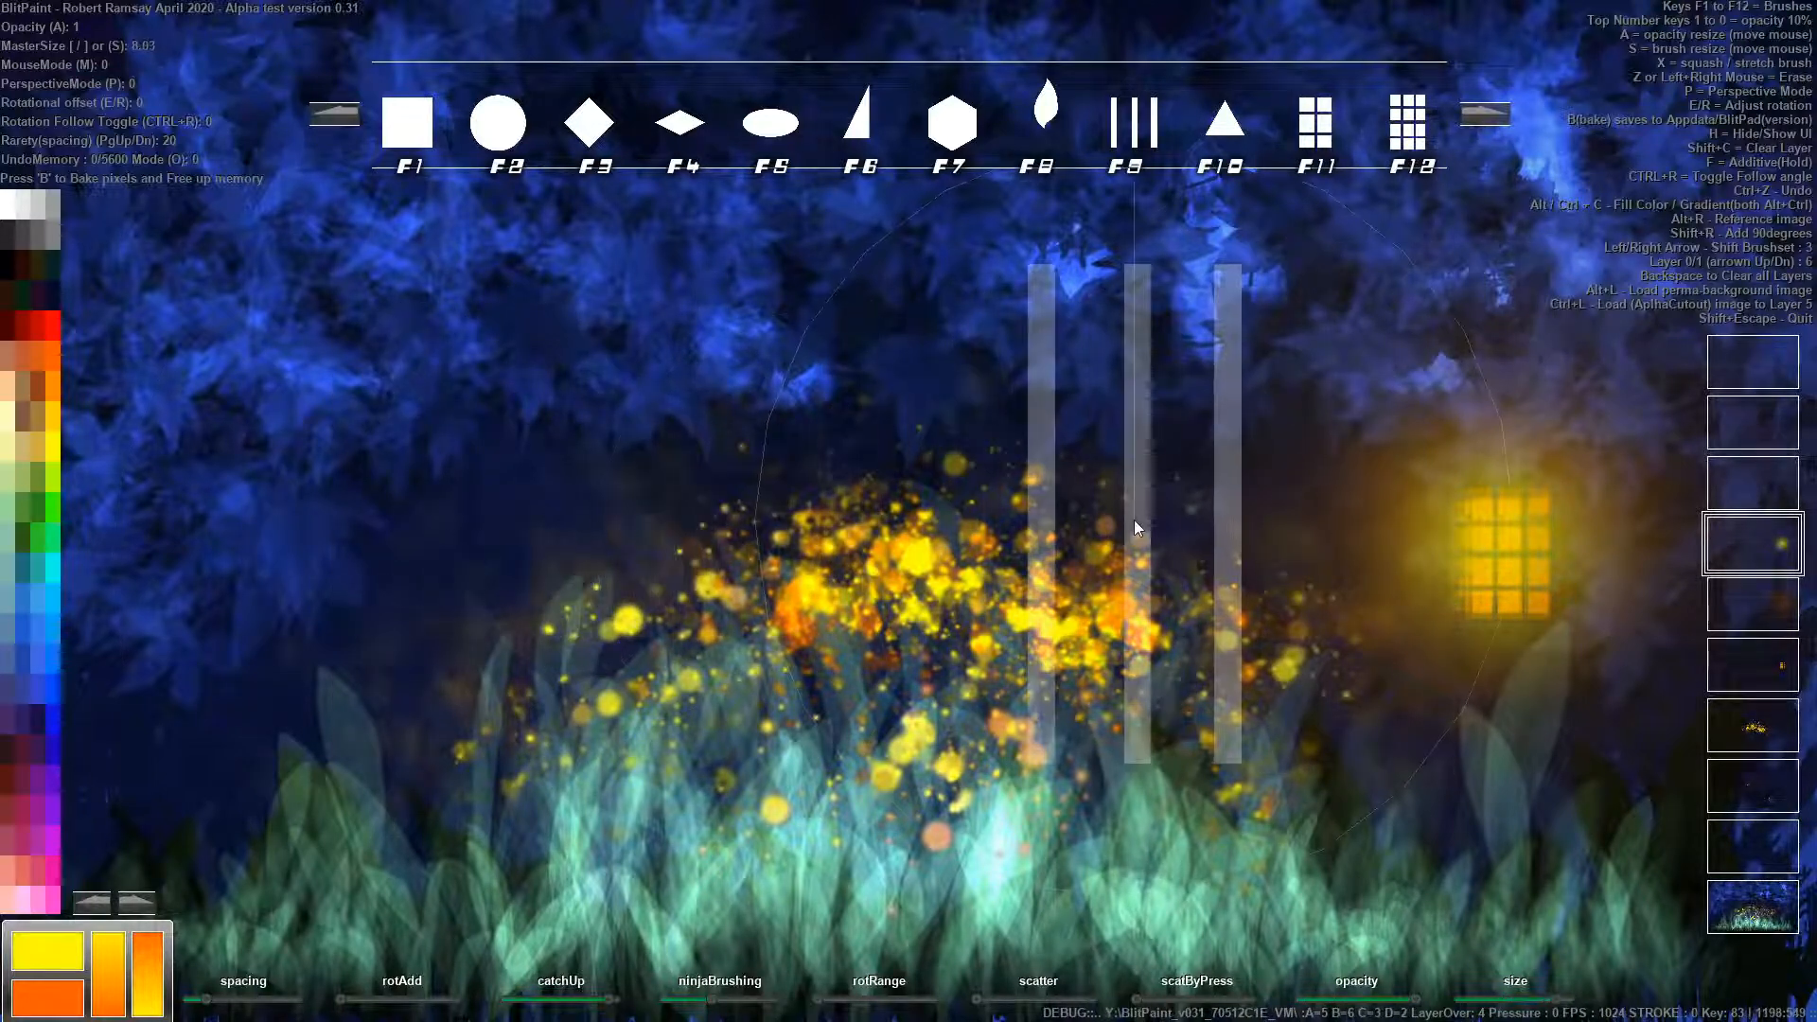
Choose black, activate layer 1, try painting thick vertical tree trunks beside the fireflies, and erase them.
left_click(31, 265)
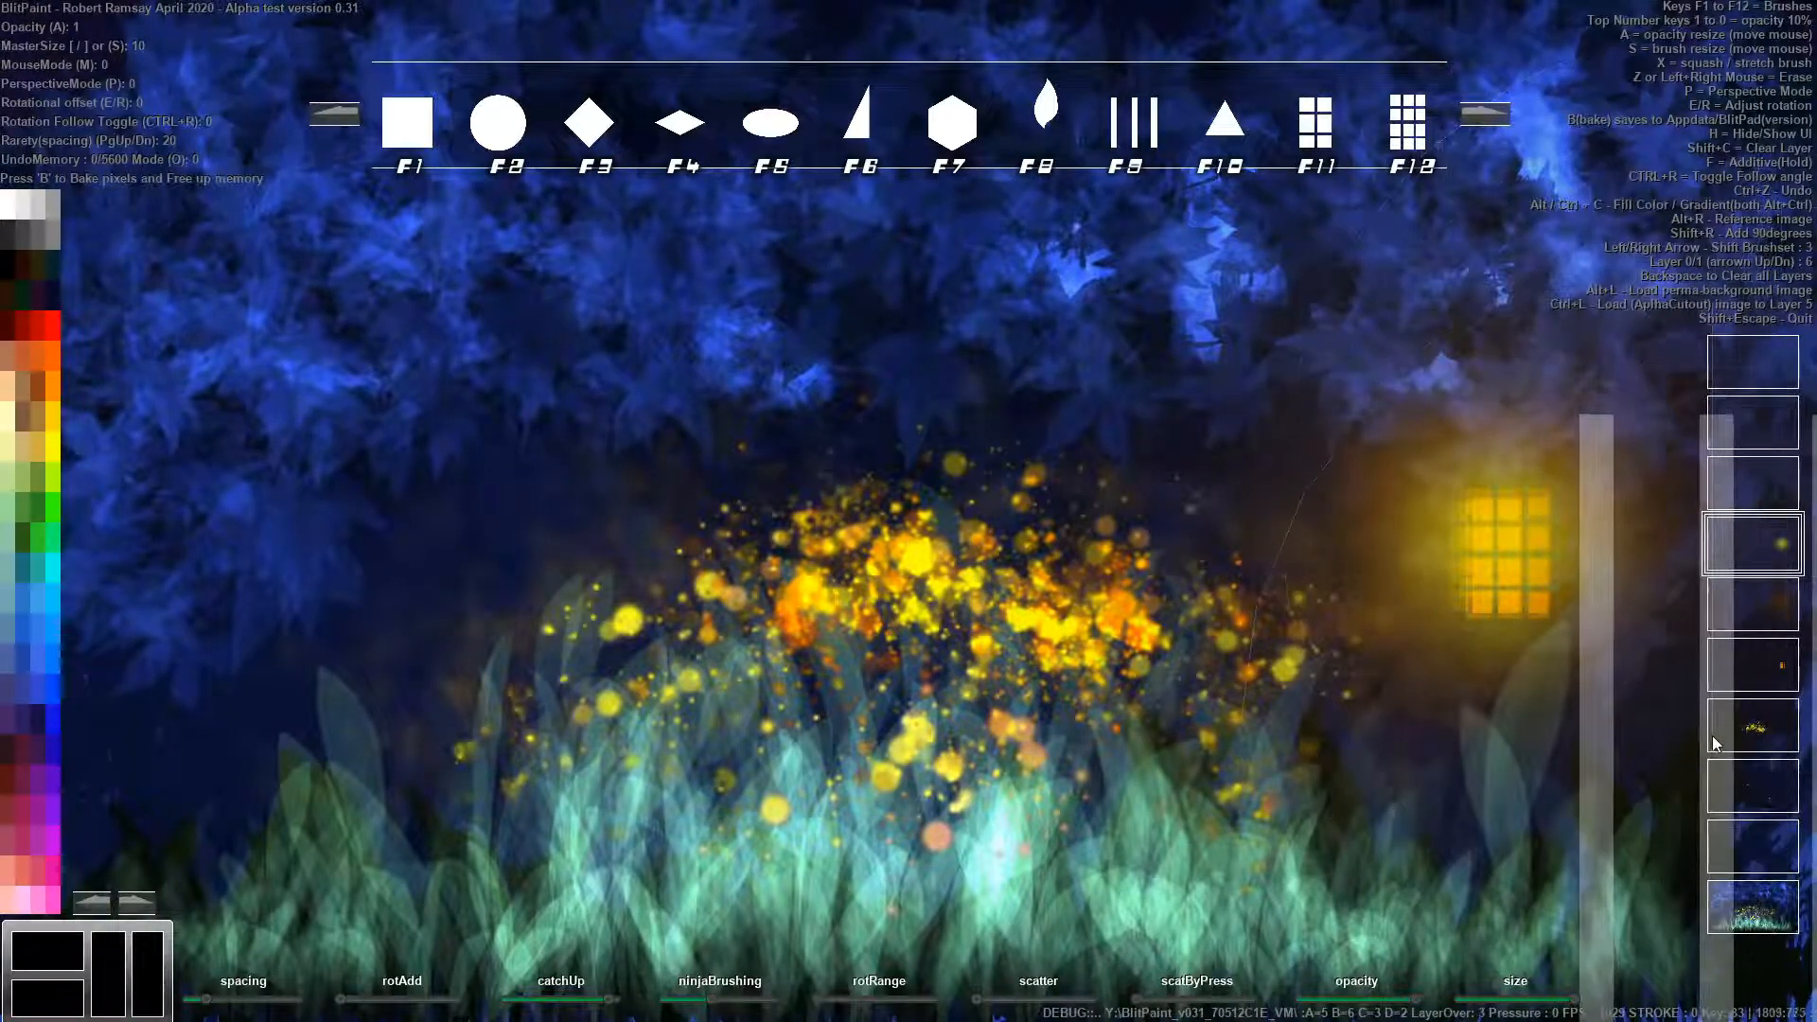
left_click(1748, 866)
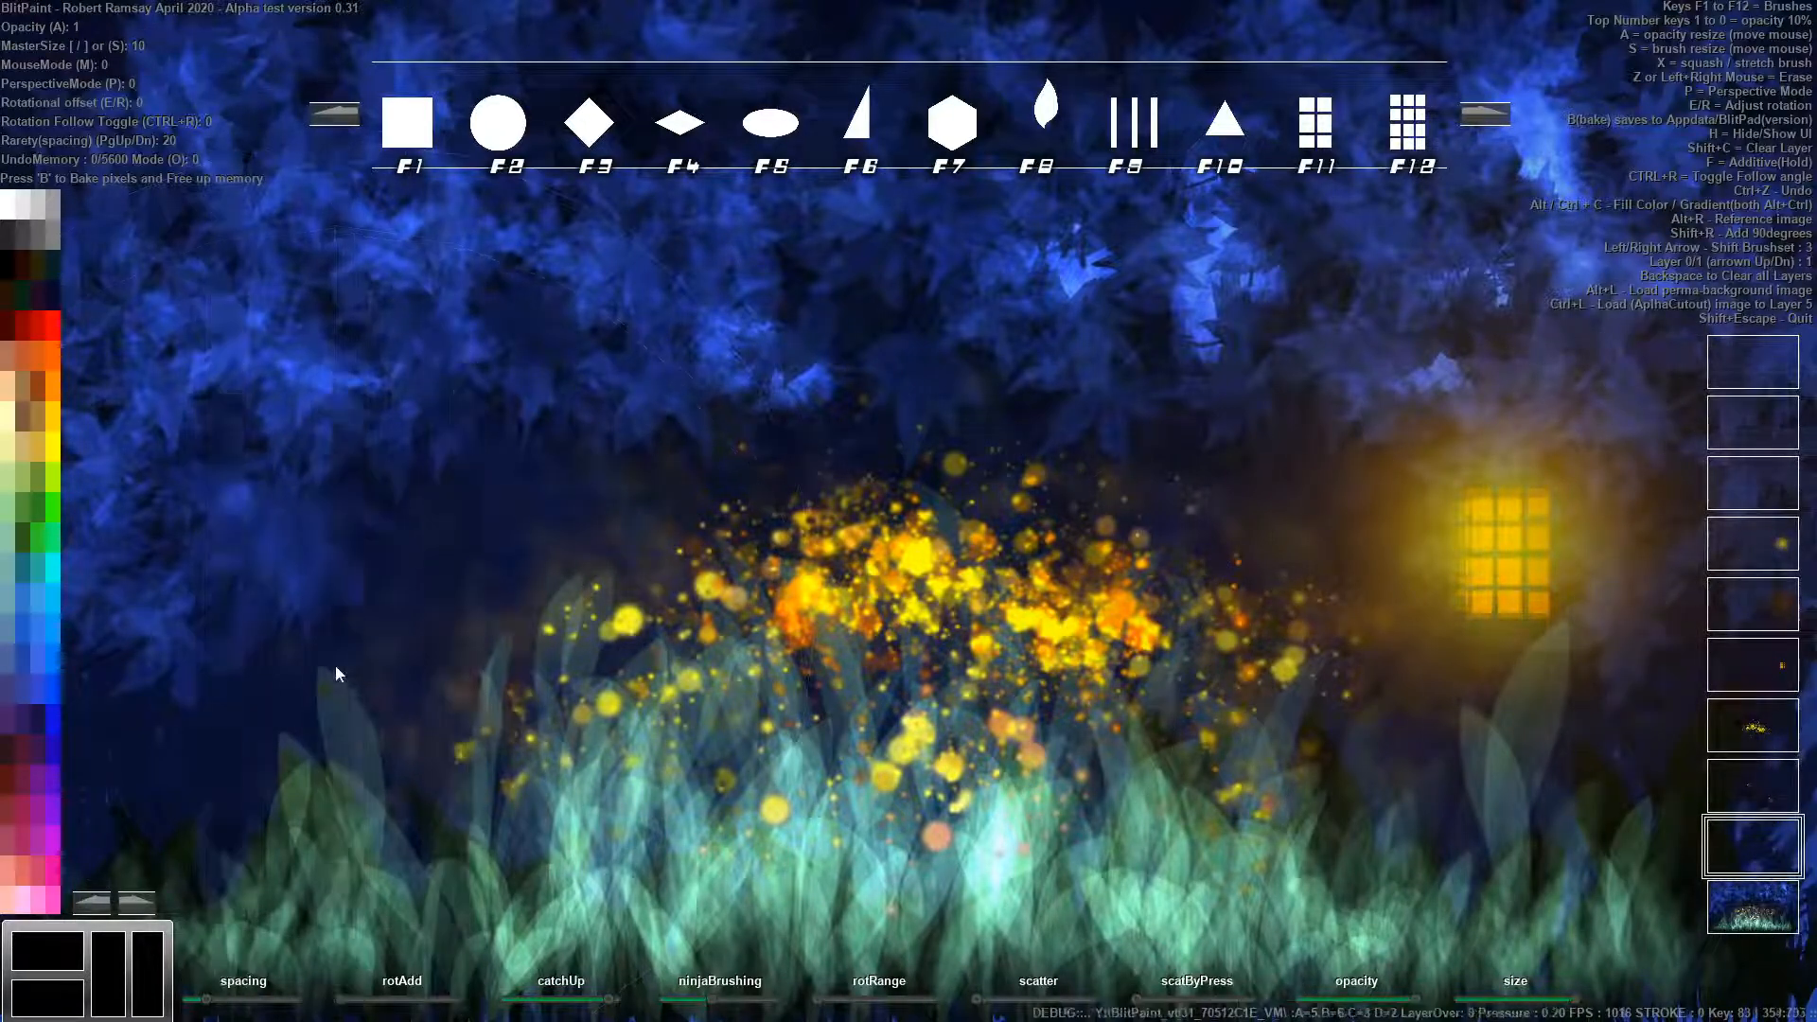
mouse_move(331, 668)
left_mouse_down()
mouse_move(331, 434)
mouse_move(376, 594)
left_mouse_up()
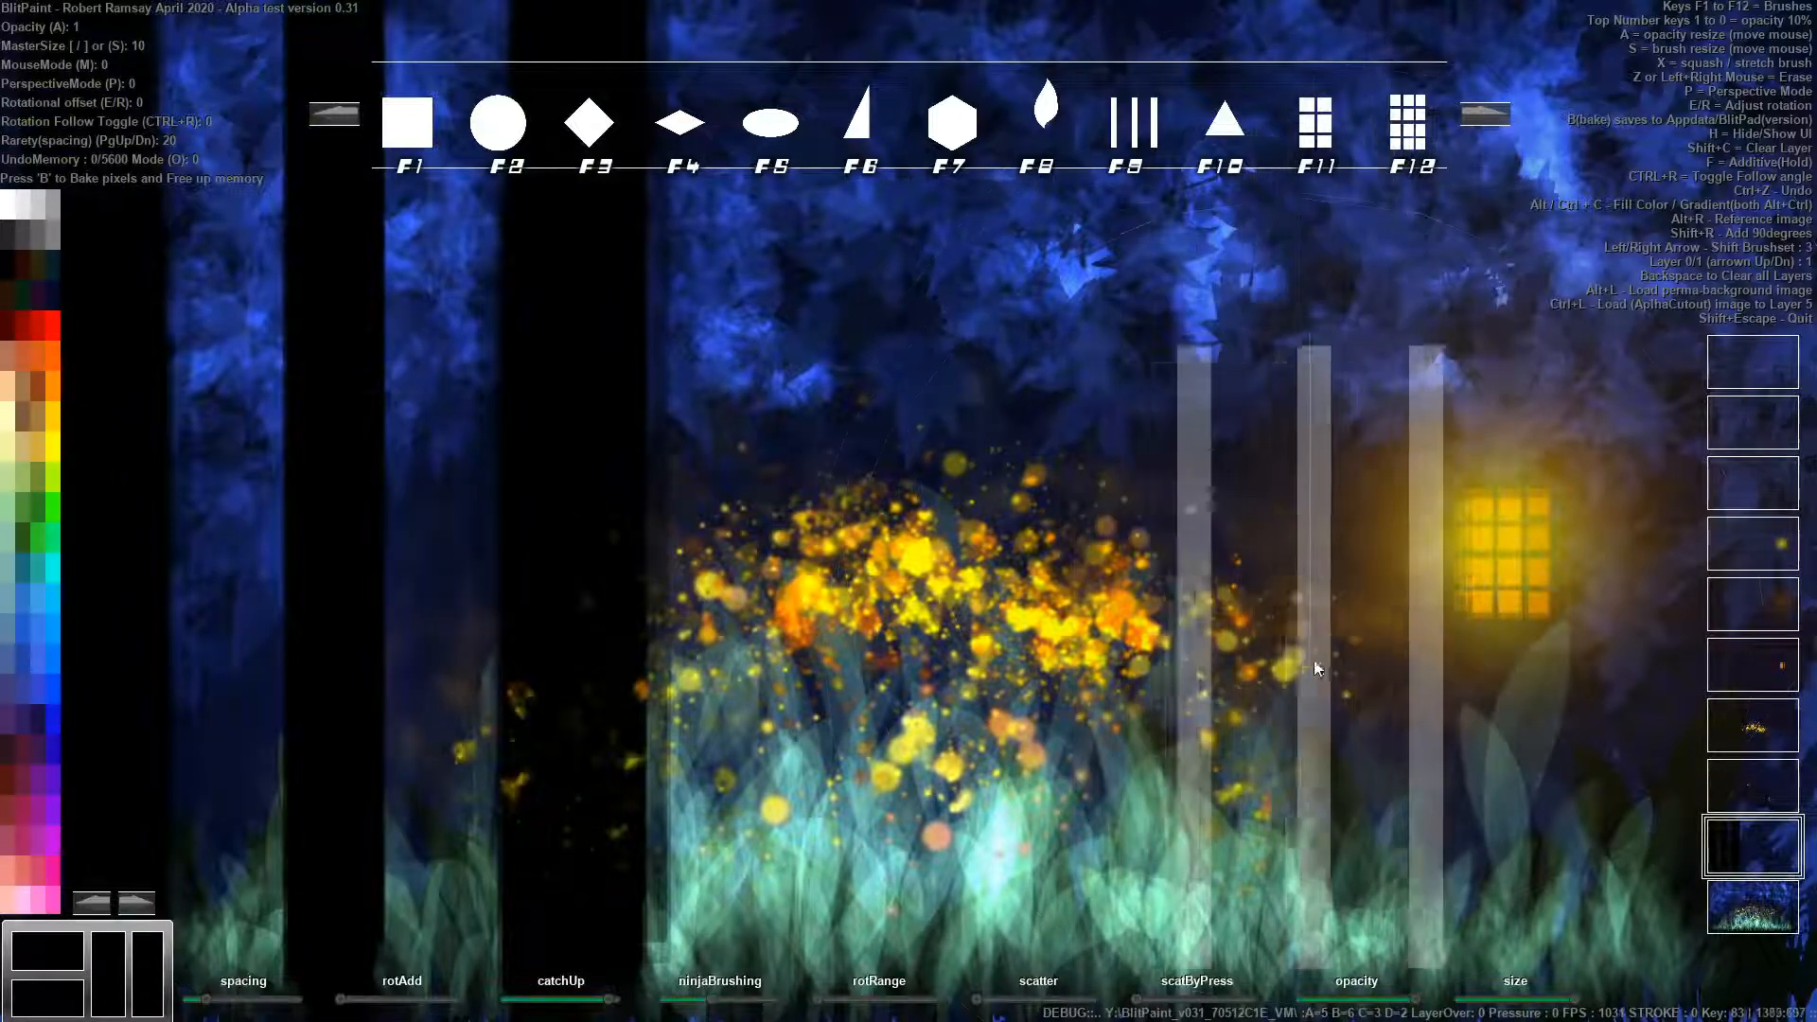
mouse_move(651, 590)
left_mouse_down()
mouse_move(419, 617)
mouse_move(388, 588)
mouse_move(411, 633)
mouse_move(555, 653)
mouse_move(529, 646)
mouse_move(857, 581)
left_mouse_up()
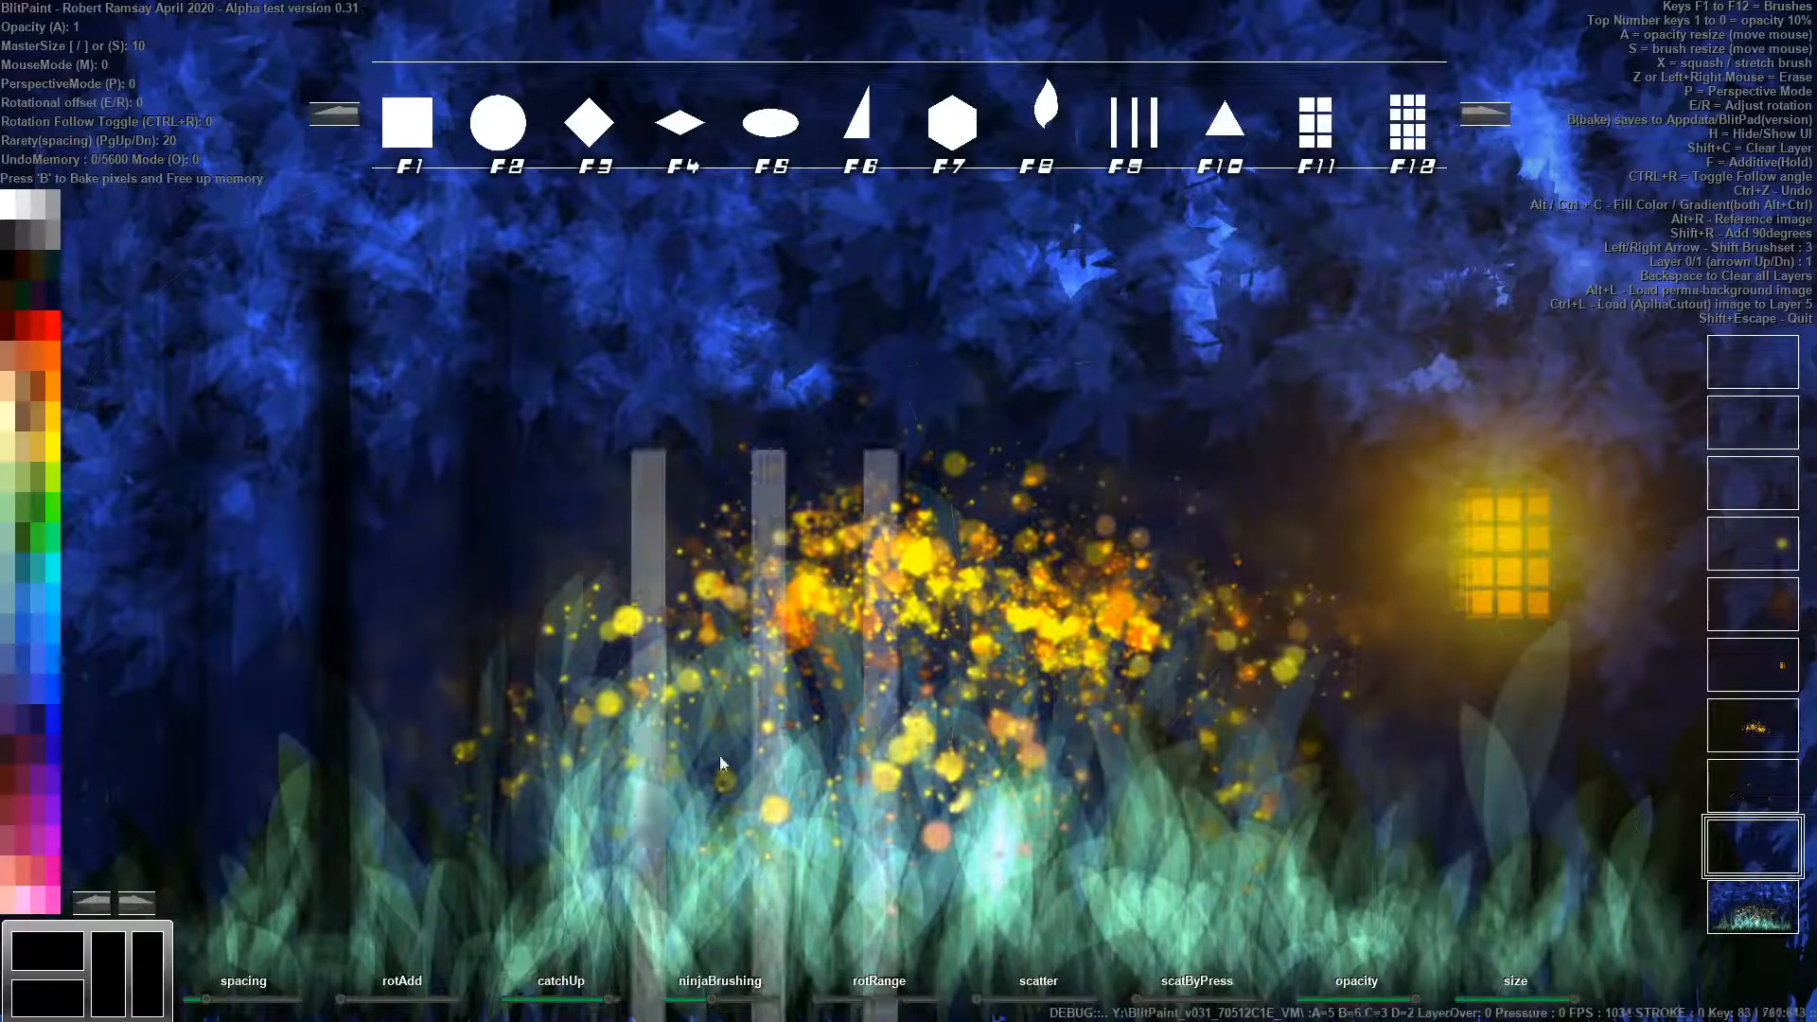
Switch mouse mode to 1, try broader black tree trunks behind the fireflies, and erase them.
key("m")
left_click_drag(314, 688, 316, 644)
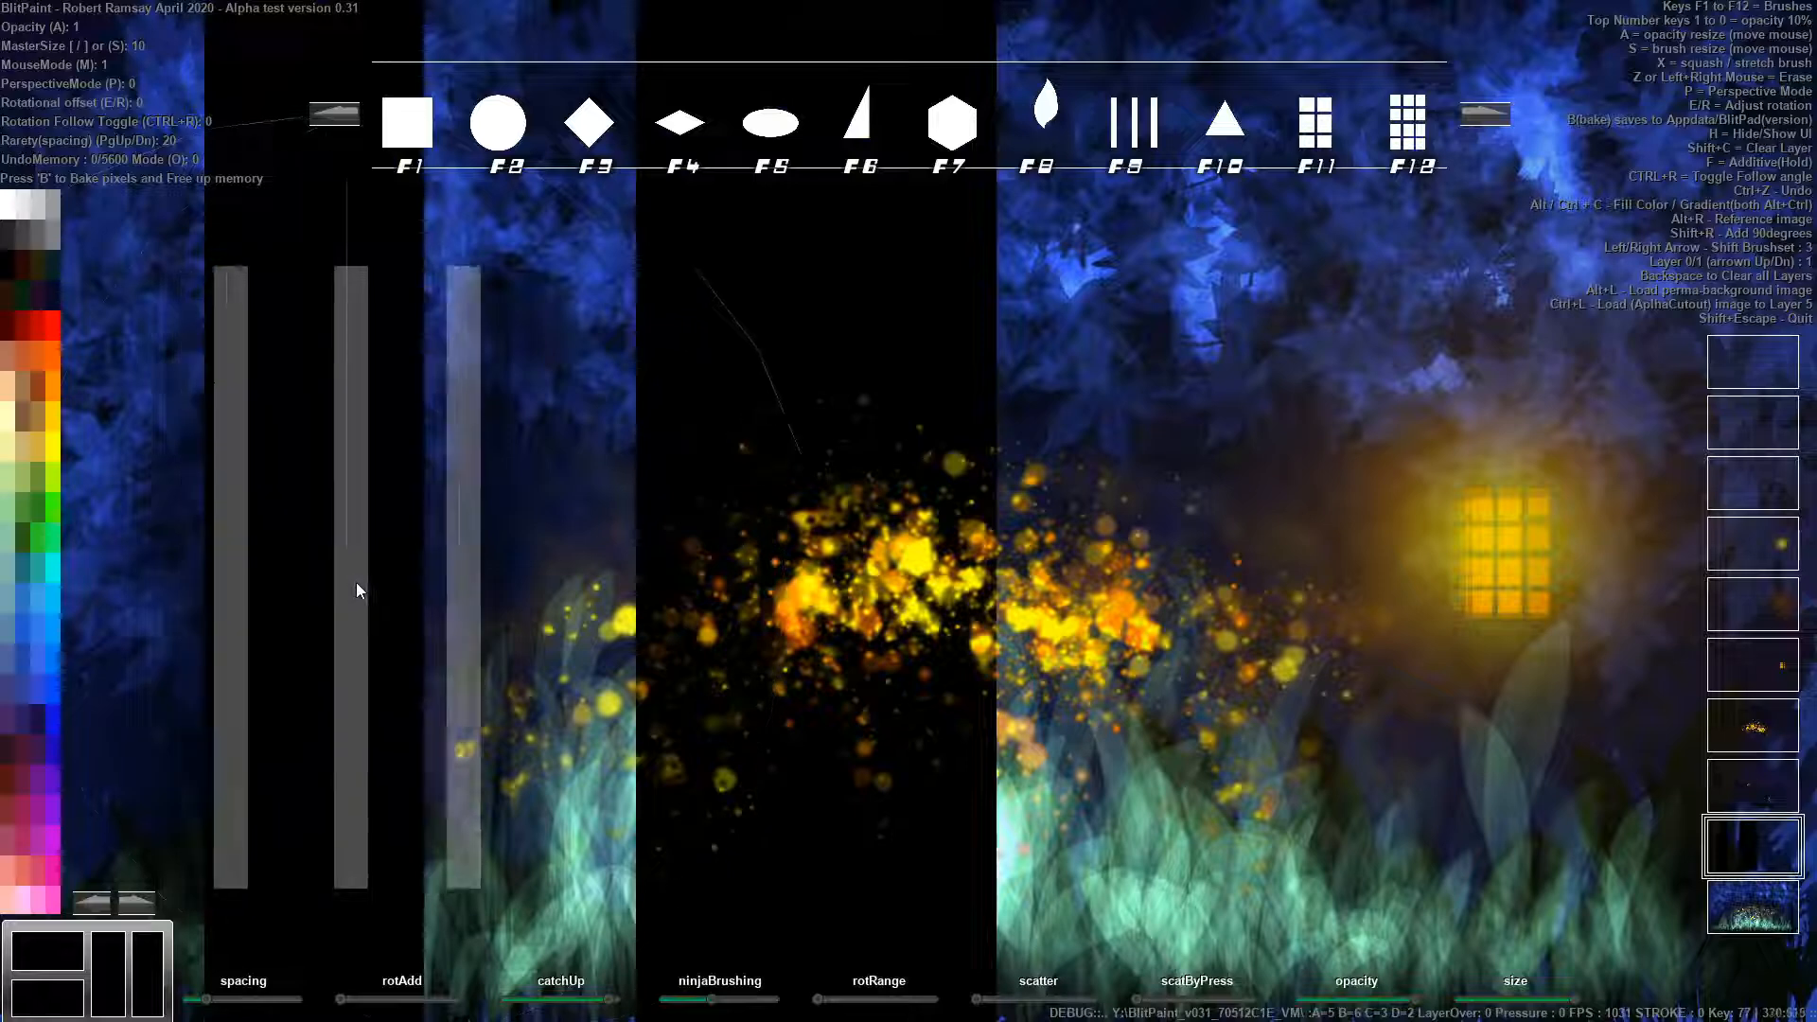
key("z")
mouse_move(817, 624)
left_mouse_down()
mouse_move(785, 597)
mouse_move(802, 640)
mouse_move(930, 641)
mouse_move(549, 661)
mouse_move(575, 638)
mouse_move(499, 627)
mouse_move(1028, 598)
mouse_move(531, 592)
left_mouse_up()
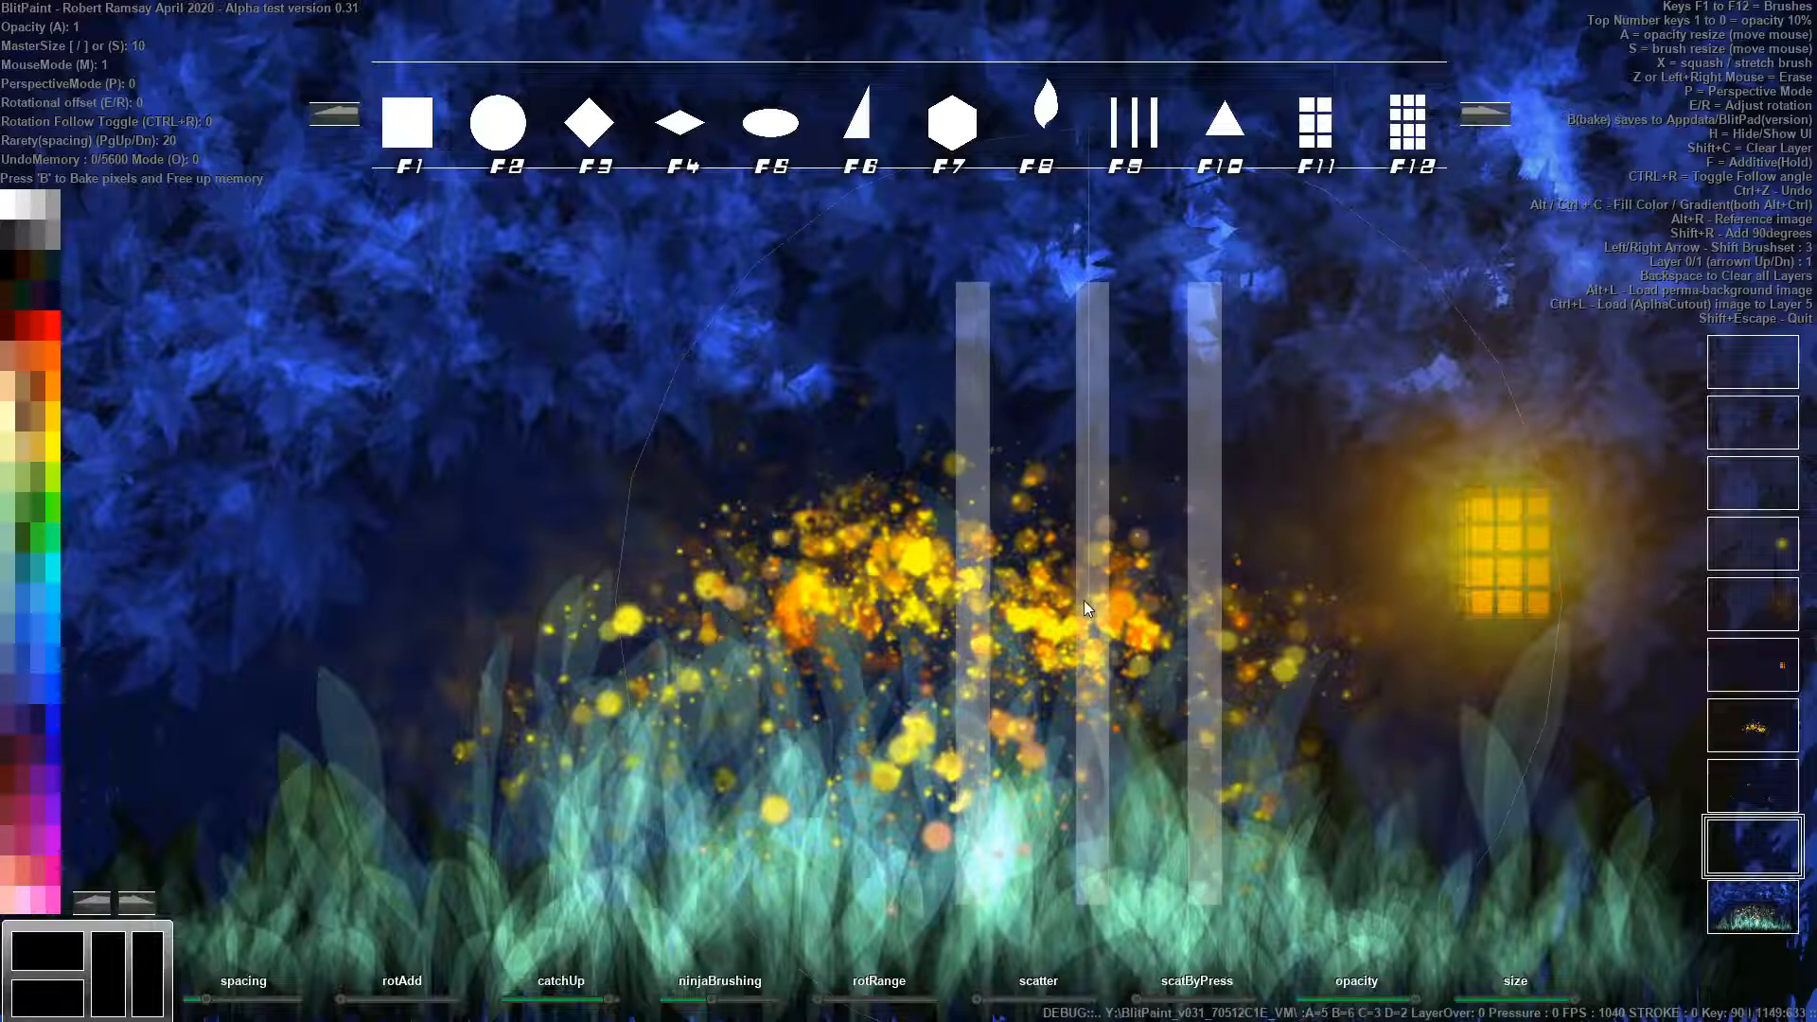
Reduce the three-bar brush's size from its maximum to 5.55 for painting tree trunks.
key("bracketleft")
key("bracketleft")
key("bracketleft")
key("bracketleft")
key("bracketleft")
key("bracketleft")
key("bracketleft")
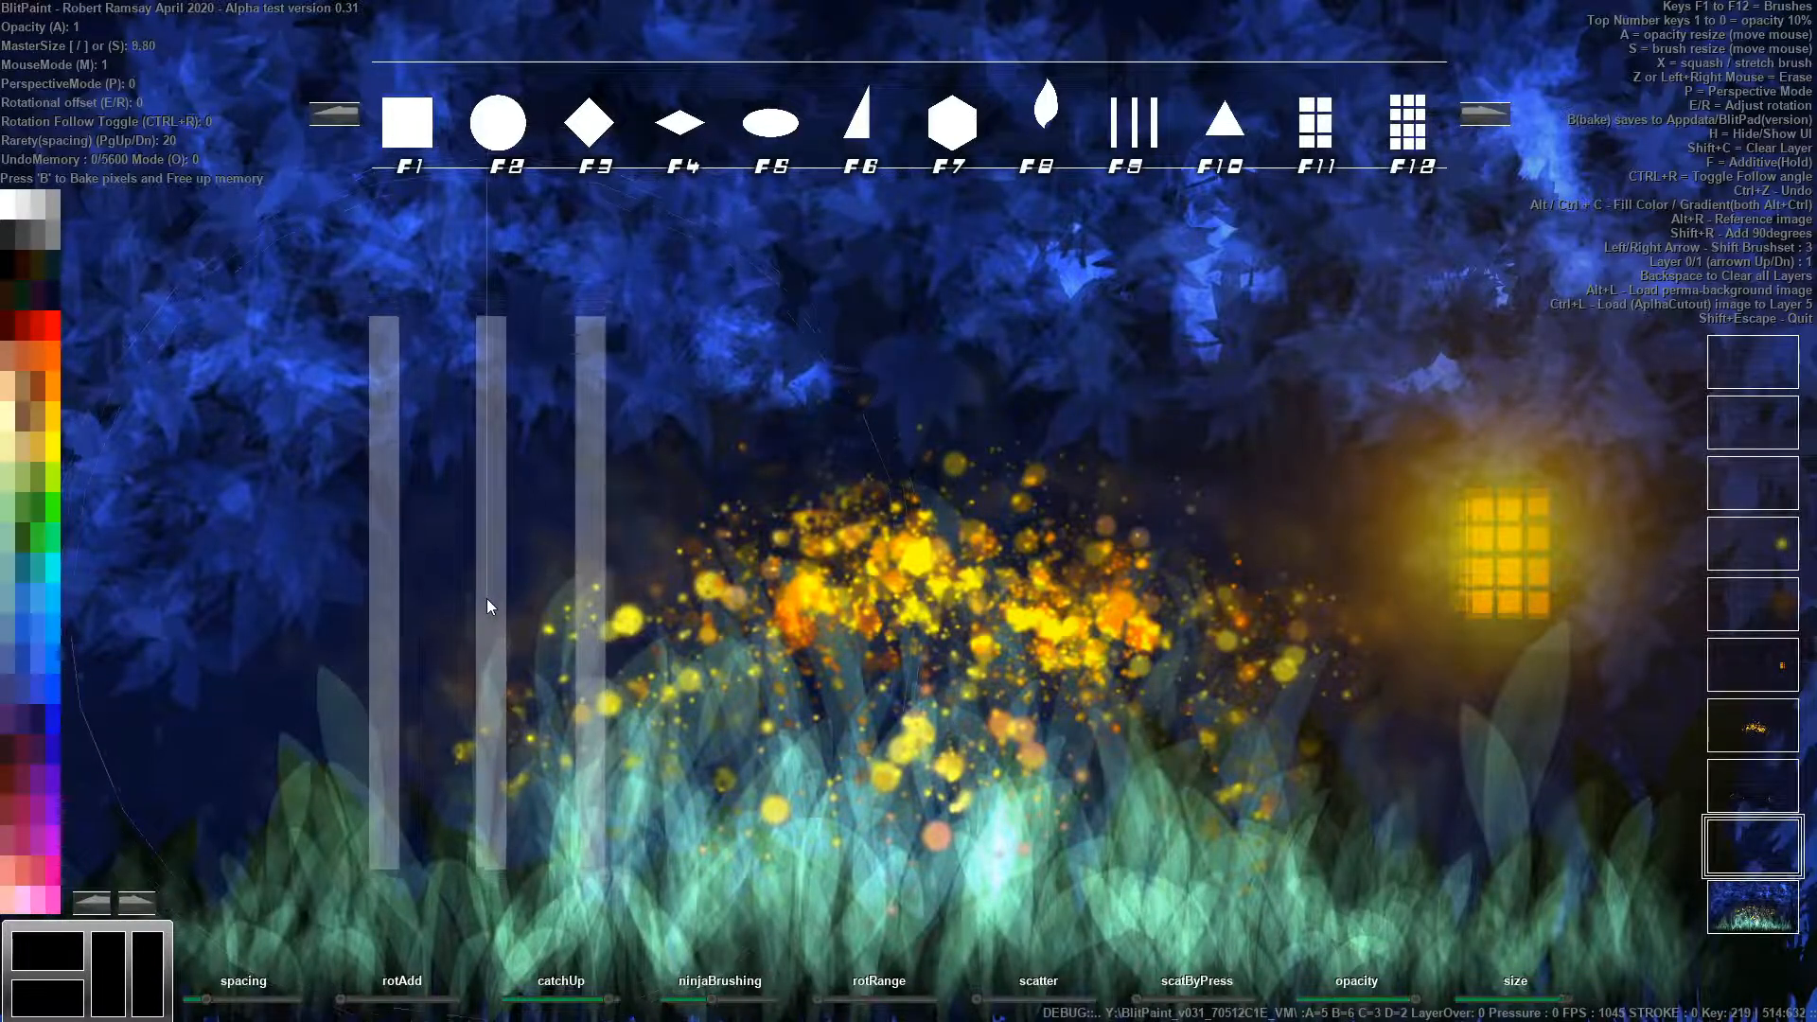
key("s")
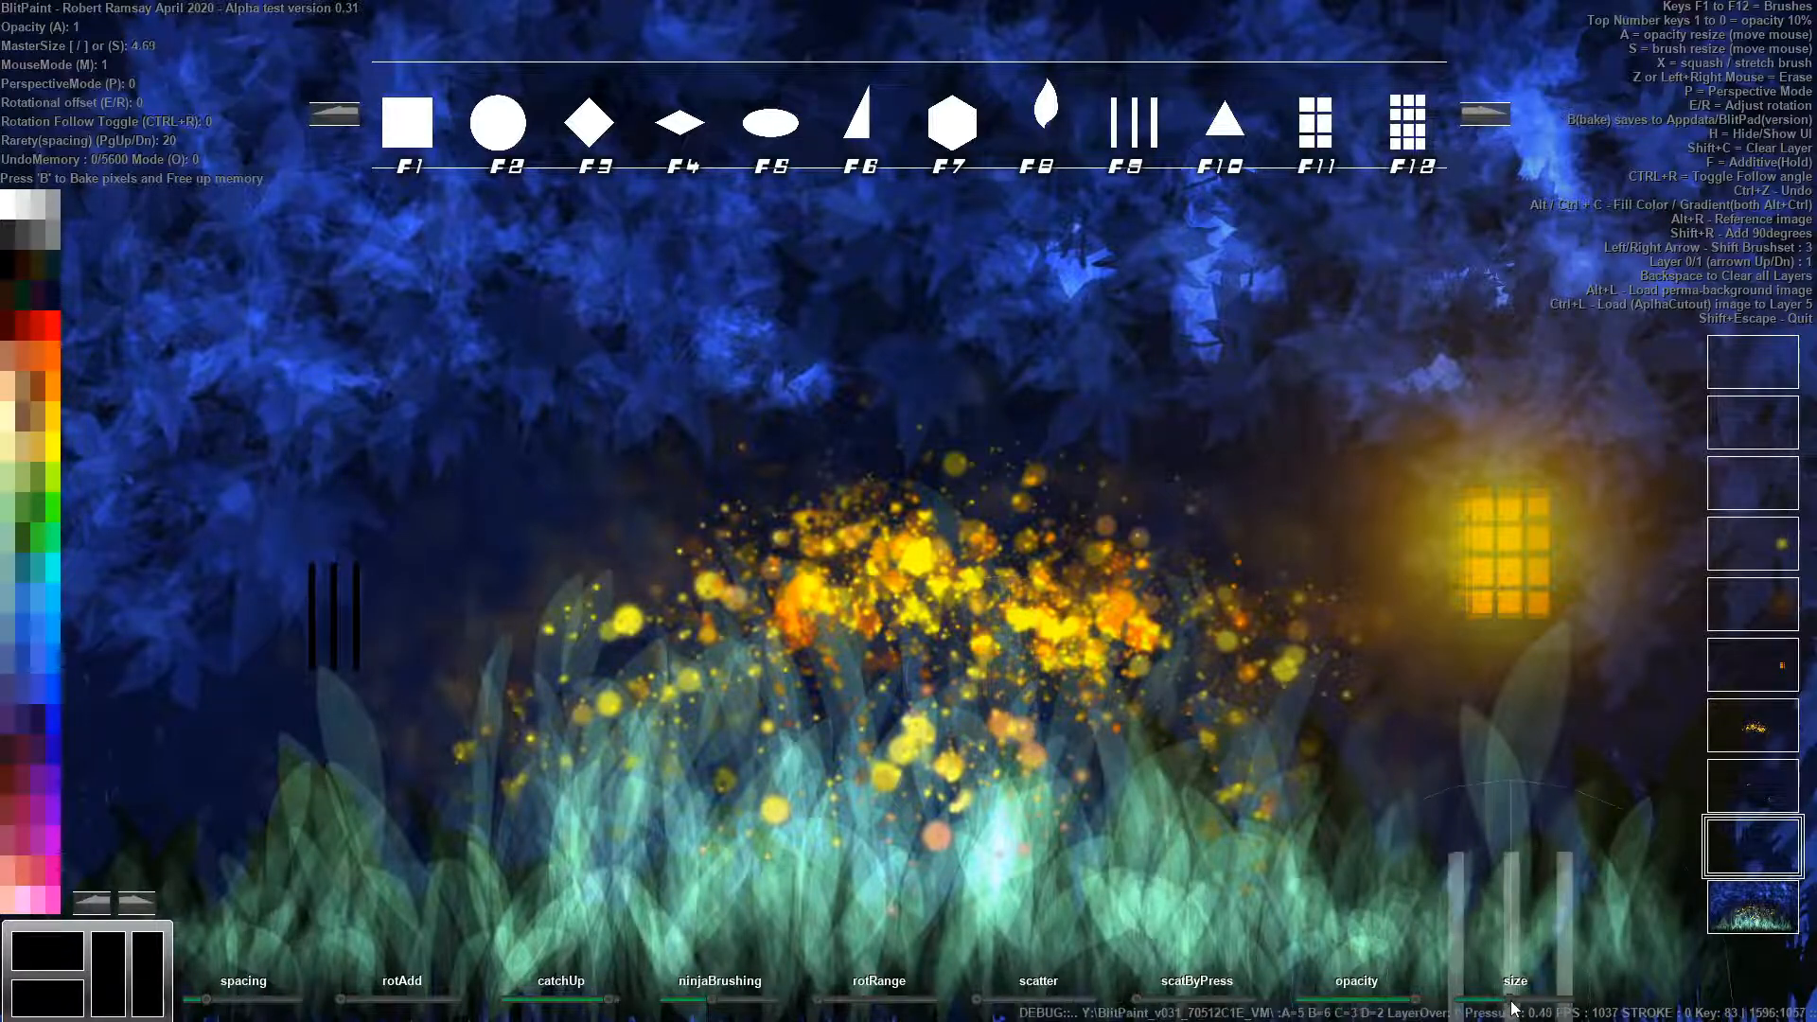
key("s")
Try painting tall black tree trunks along the far-left side of the forest on layer 1, and erase them.
left_click_drag(204, 833, 195, 180)
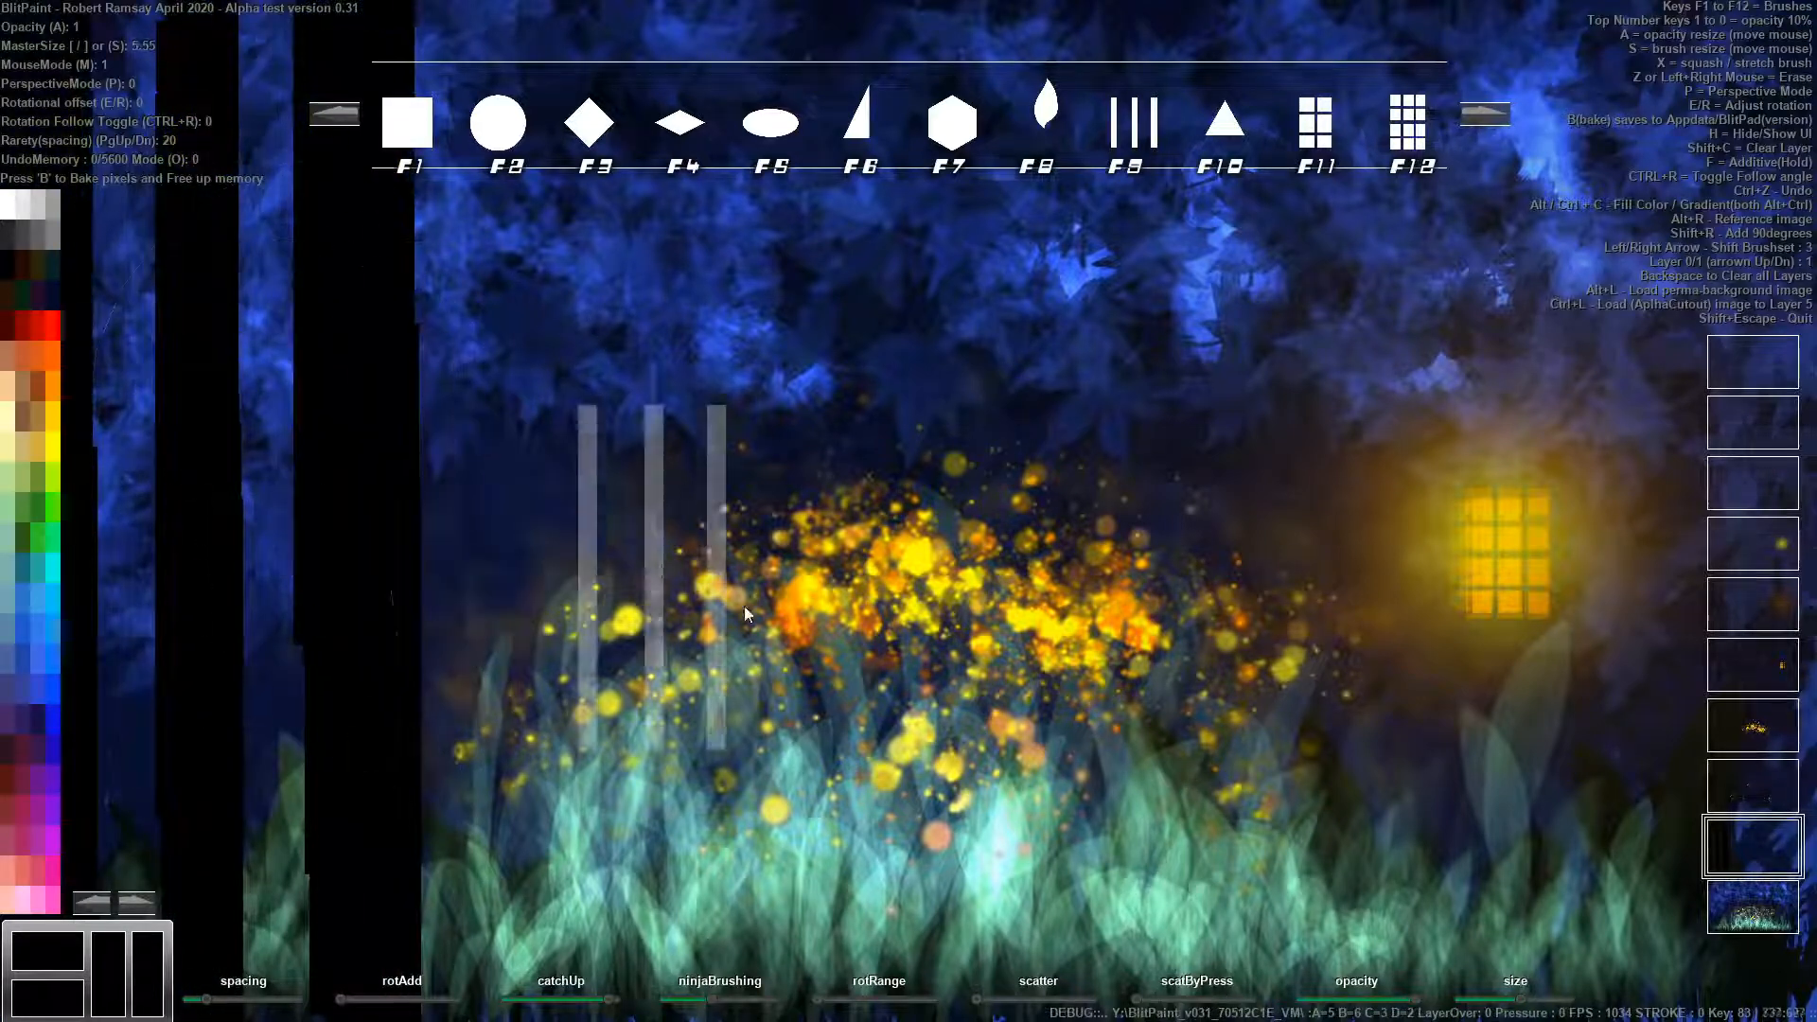
mouse_move(331, 708)
left_mouse_down()
mouse_move(220, 556)
mouse_move(239, 320)
left_mouse_up()
left_click_drag(242, 413, 372, 399)
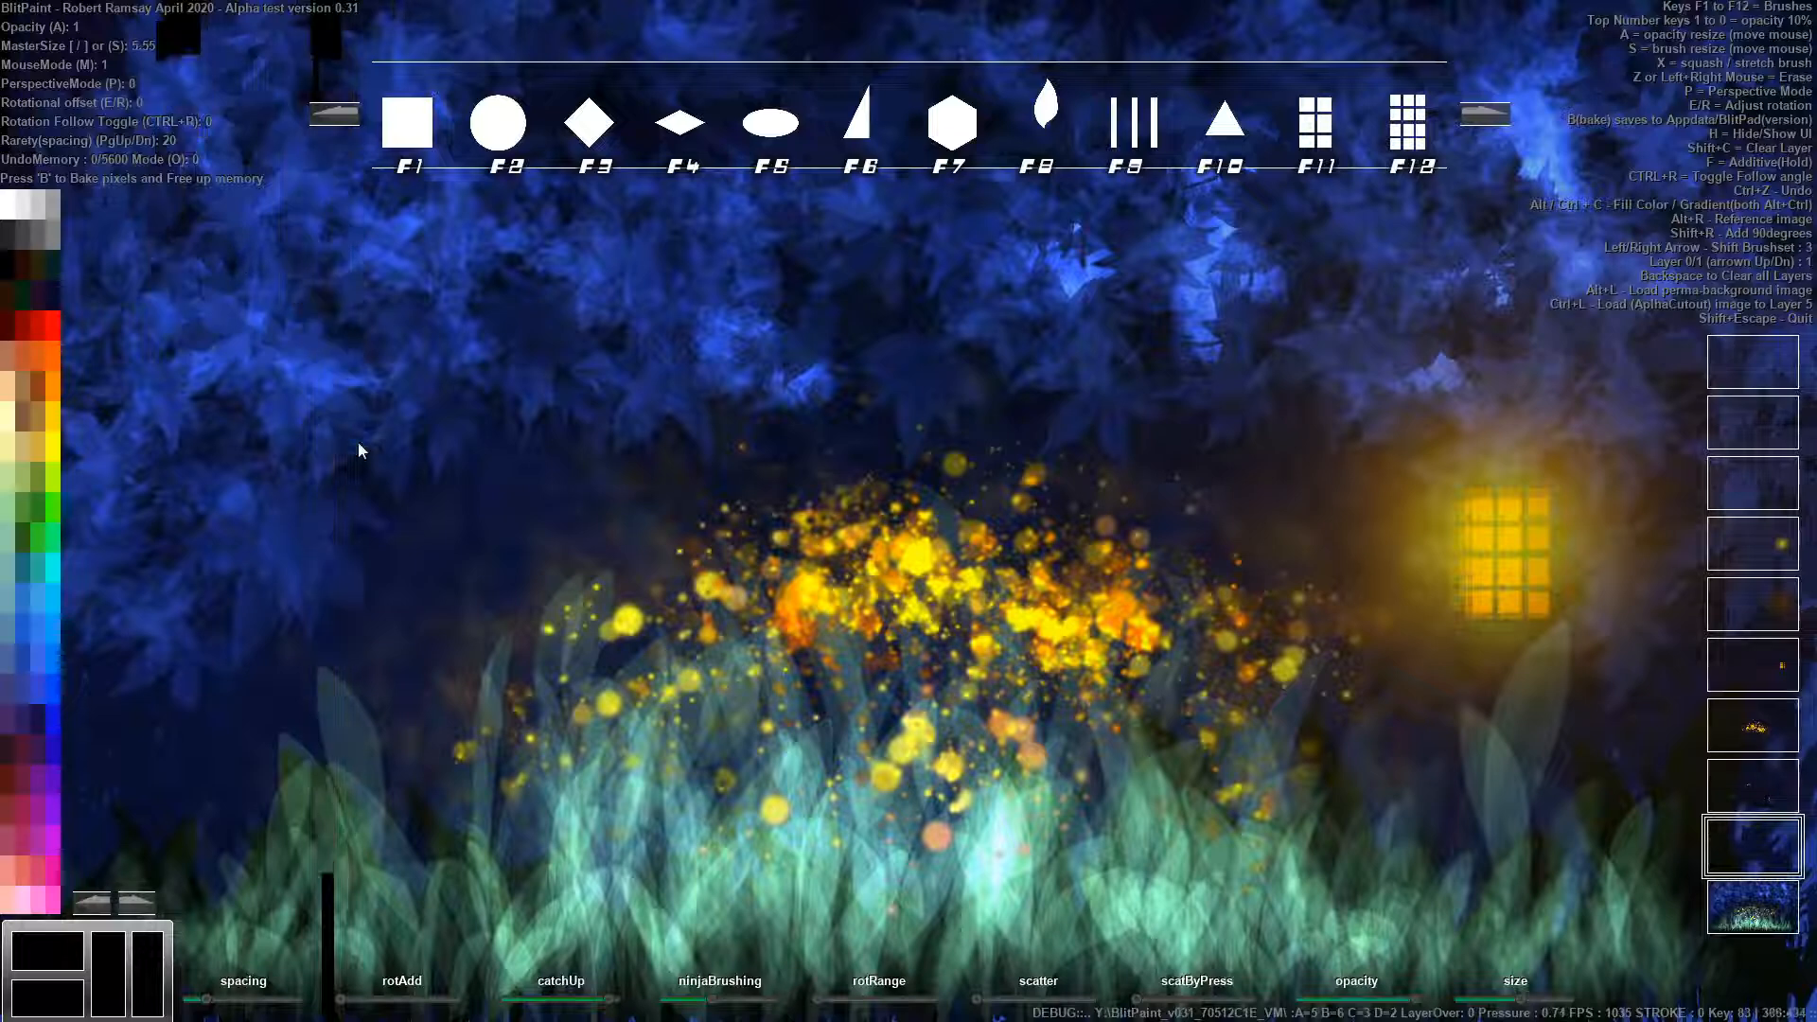
Paint three shorter black trunks over the grass beside the fireflies on layer 1, and broader ones on layer 8.
left_click(450, 847)
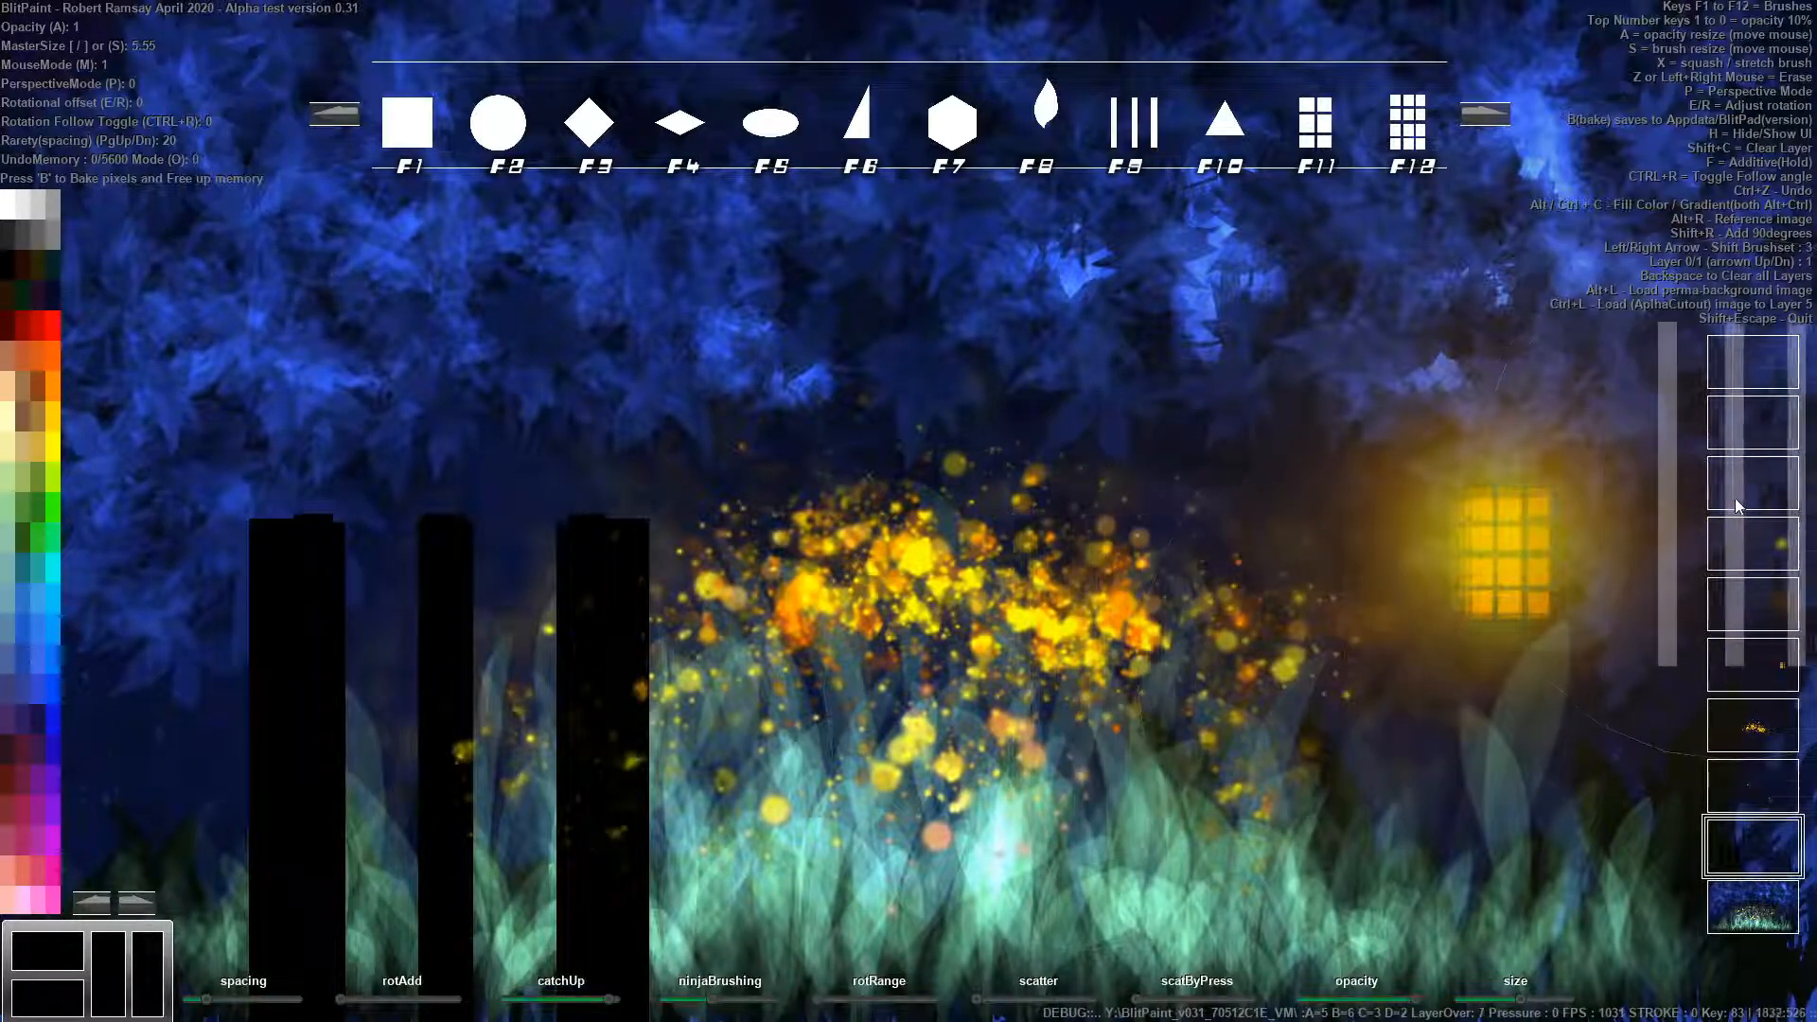
left_click(1745, 445)
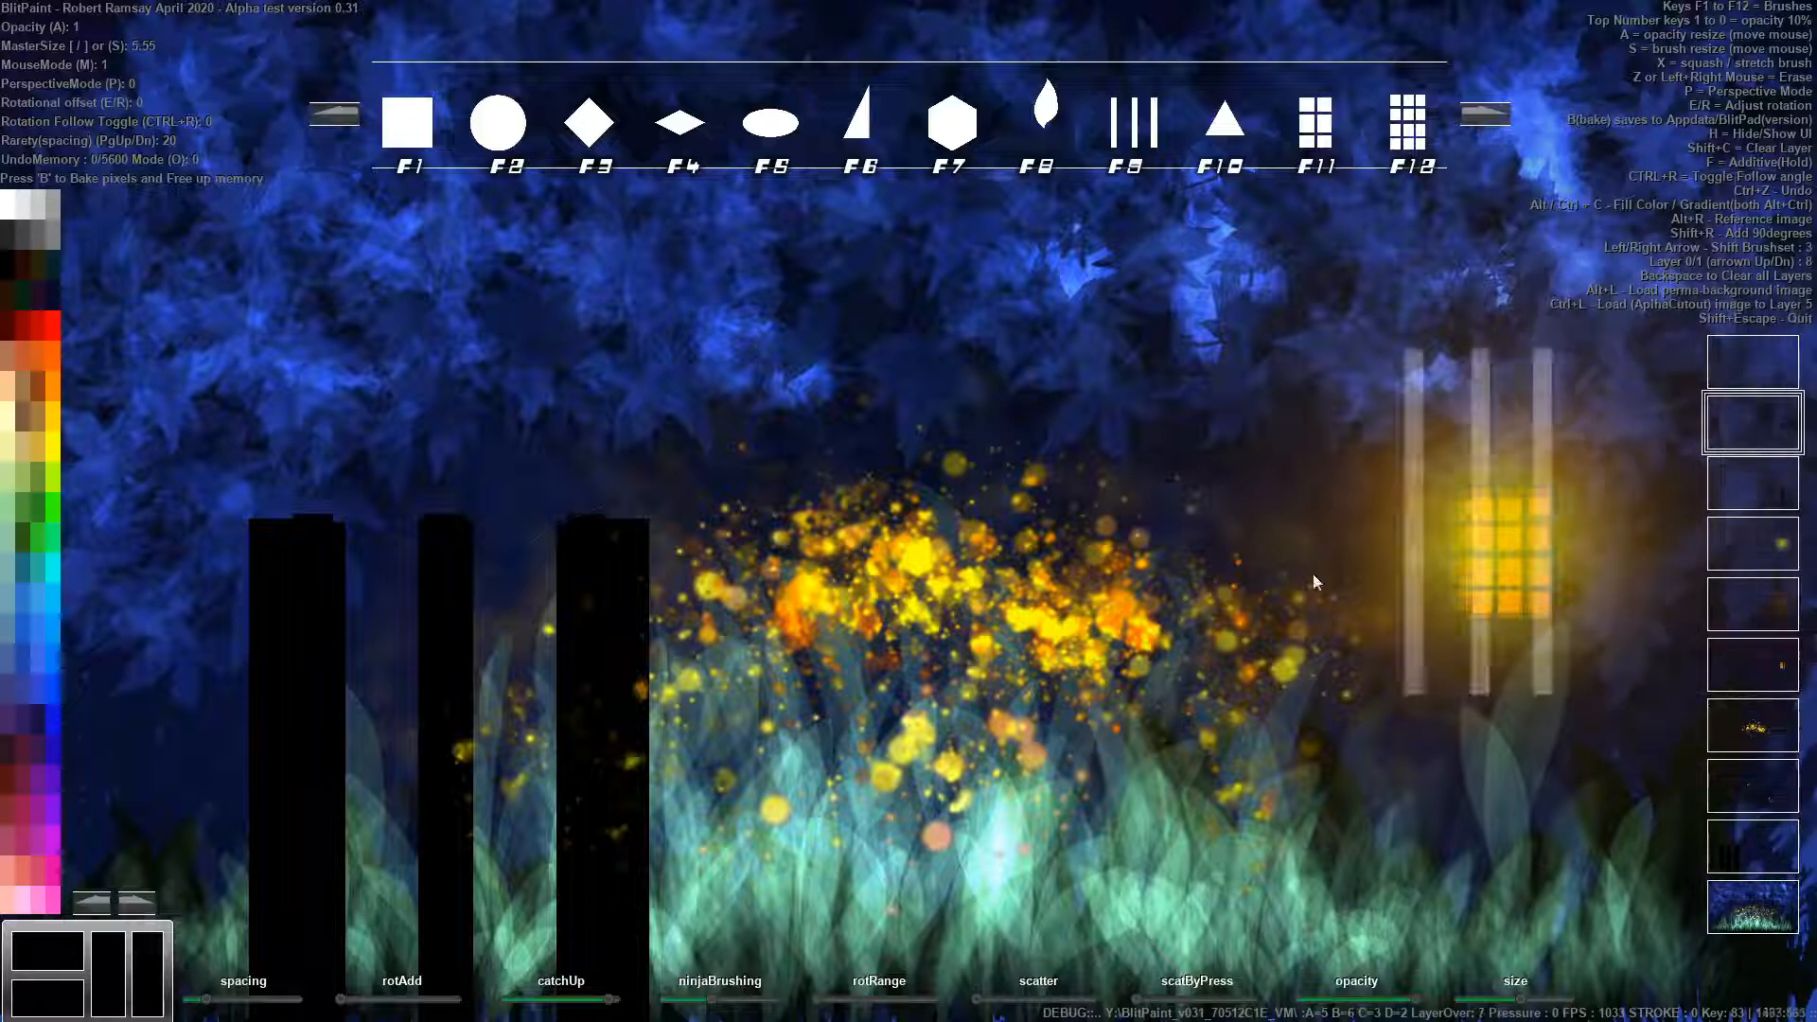
left_click(440, 818)
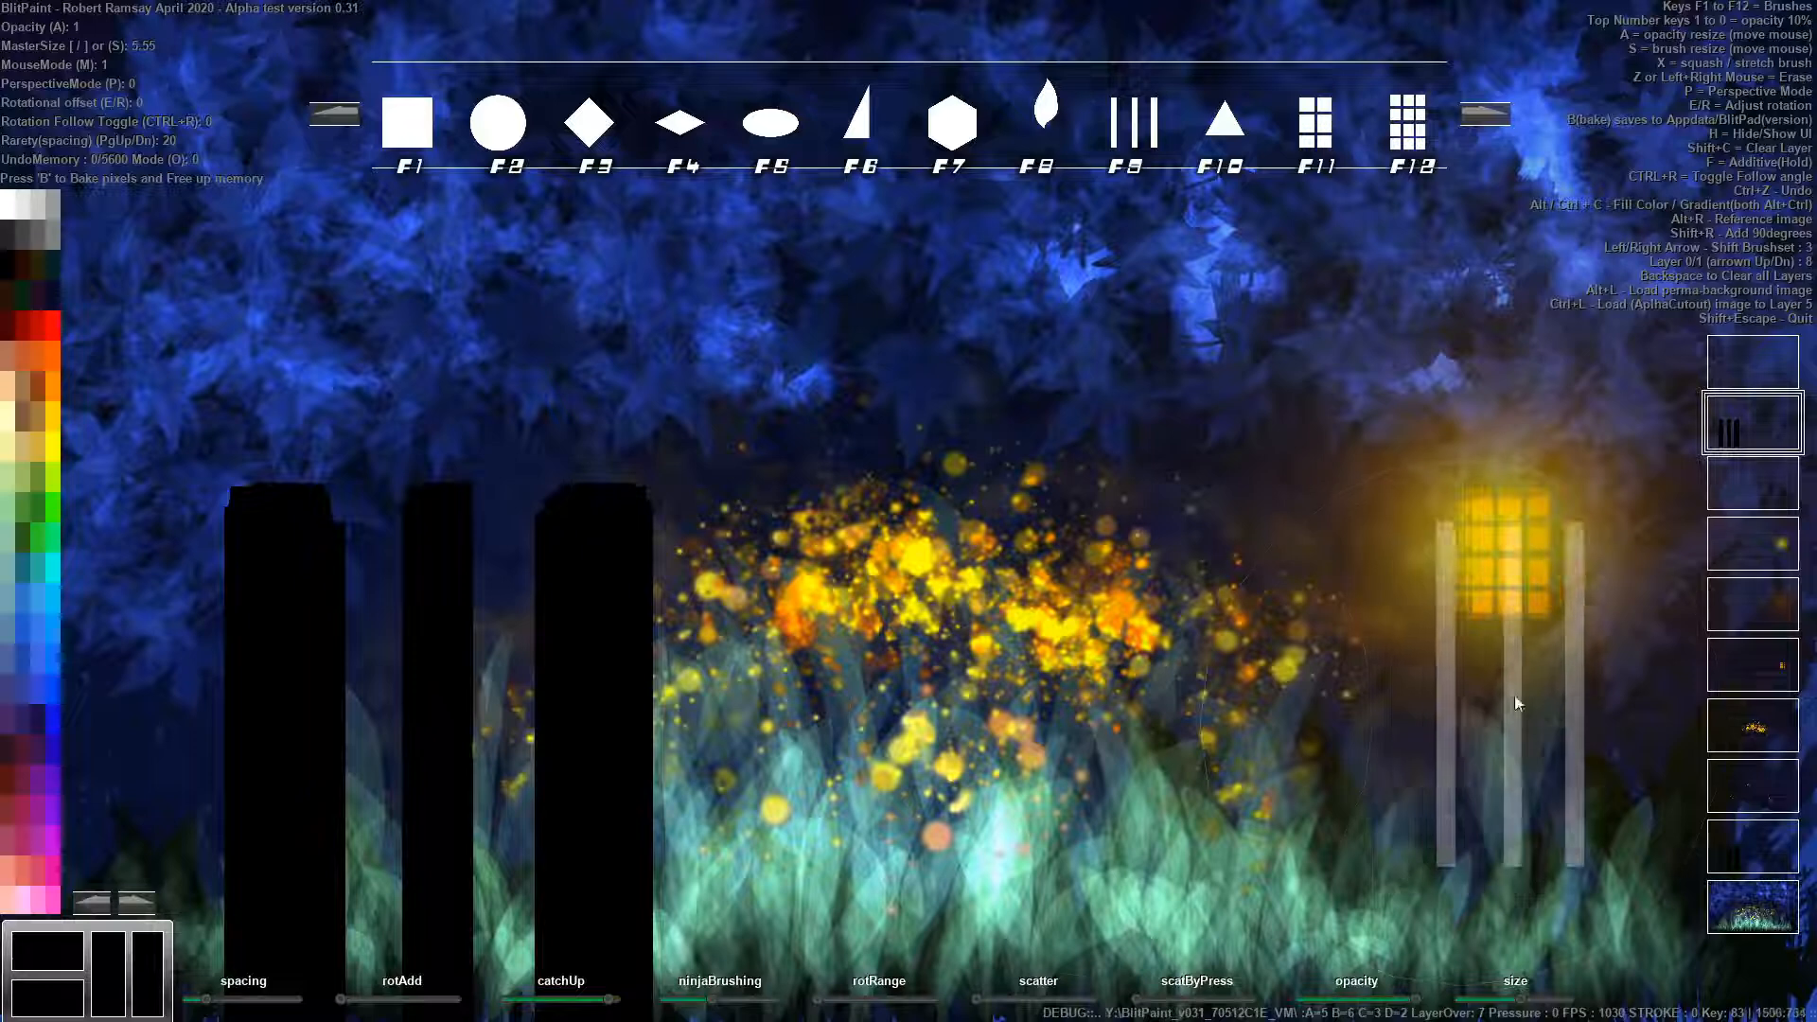
Set the opacity to 0.20, clear layer 8, and fade out the black trunks on layer 1.
key("2")
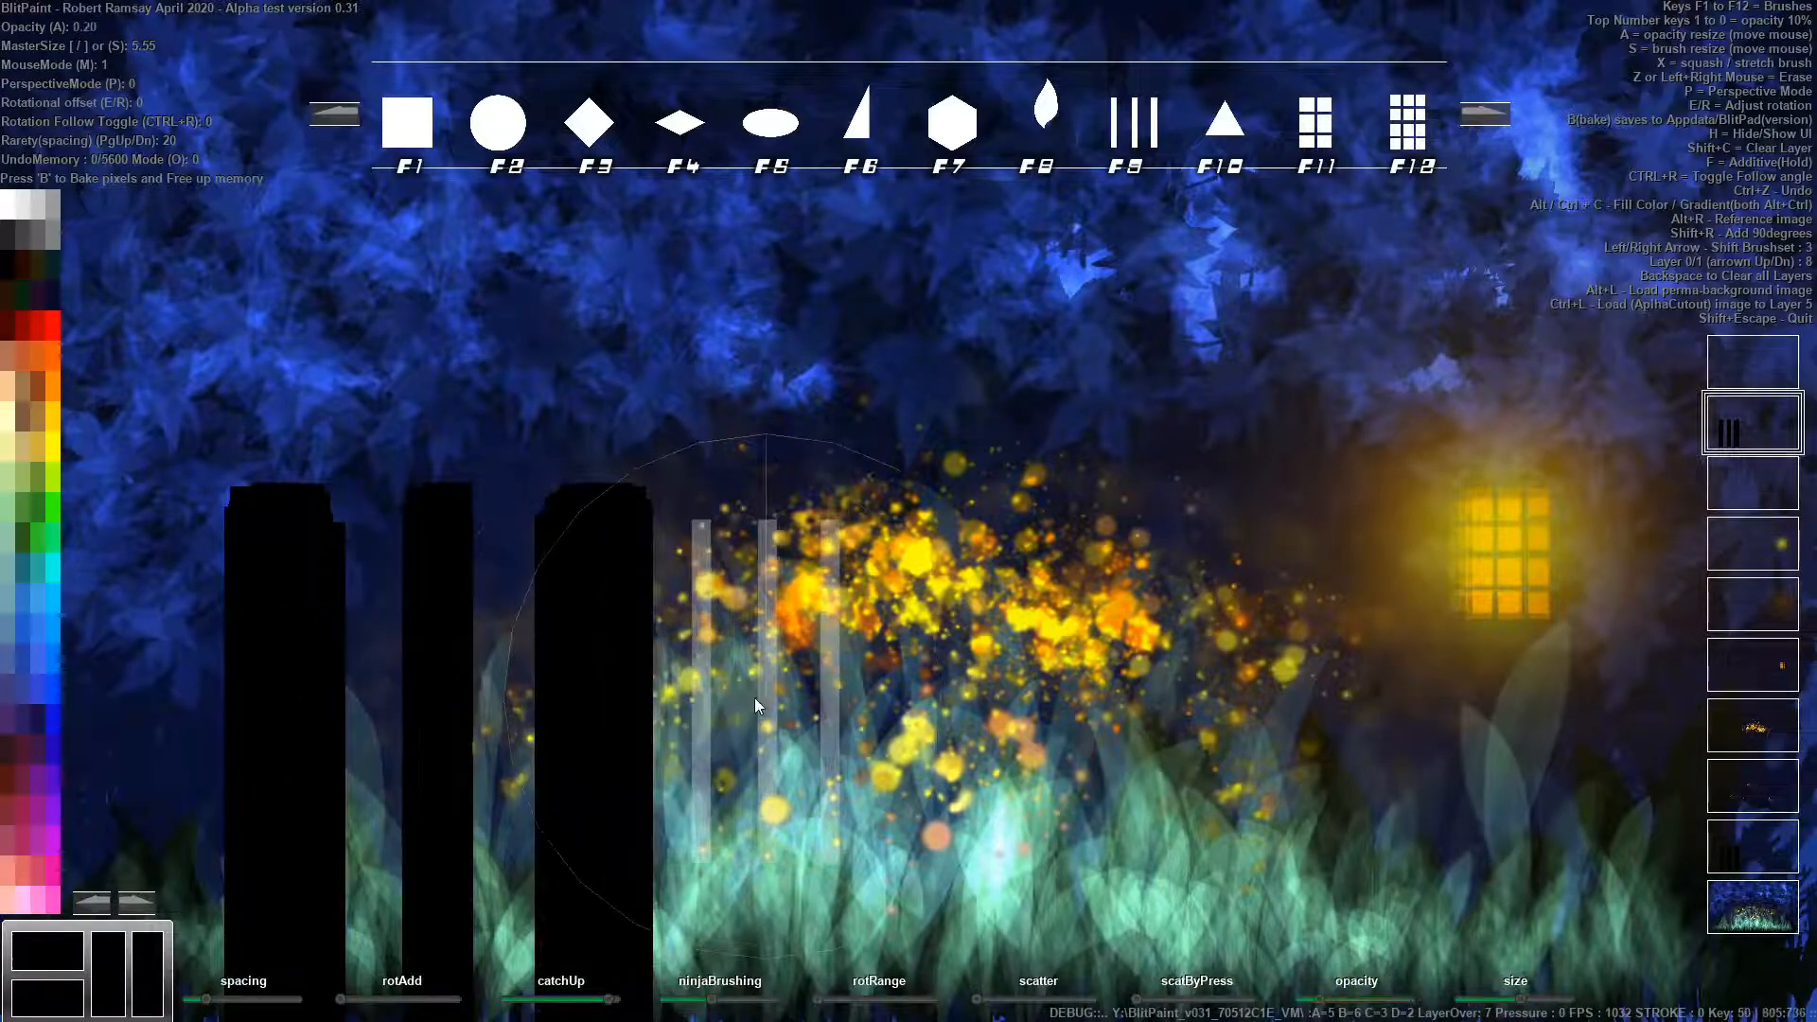
key("shift+c")
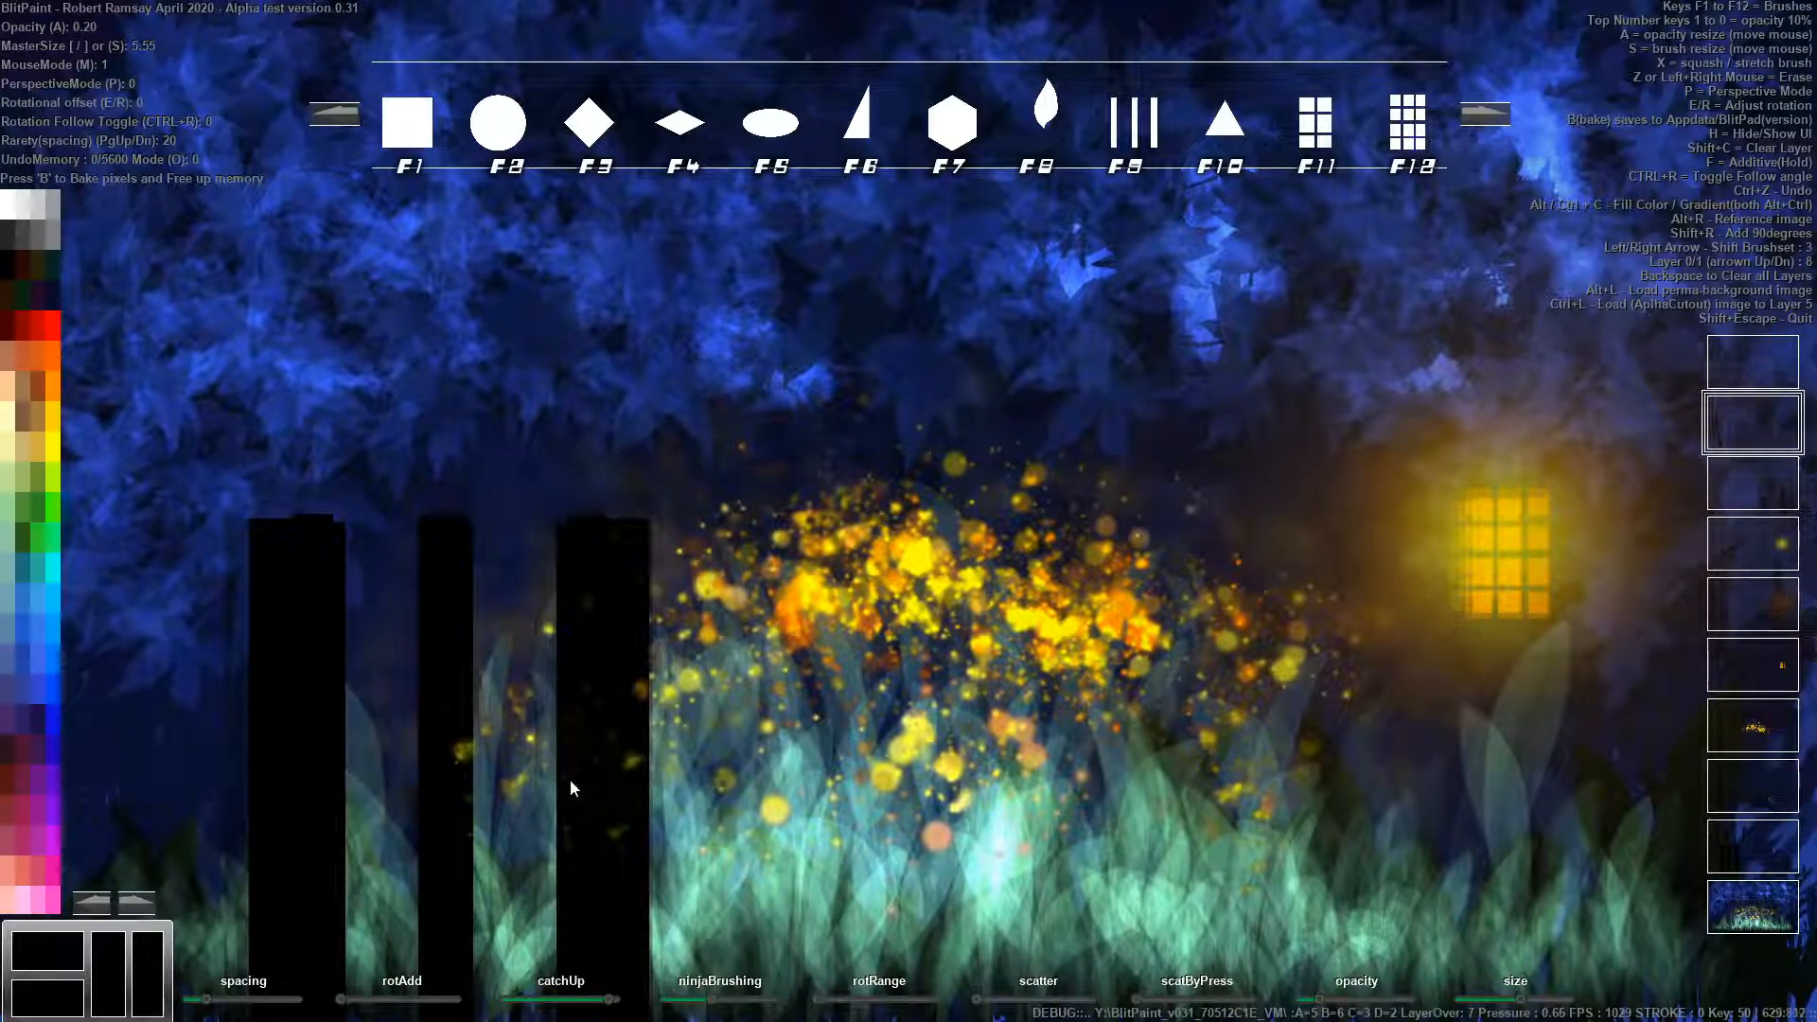
left_click(1753, 845)
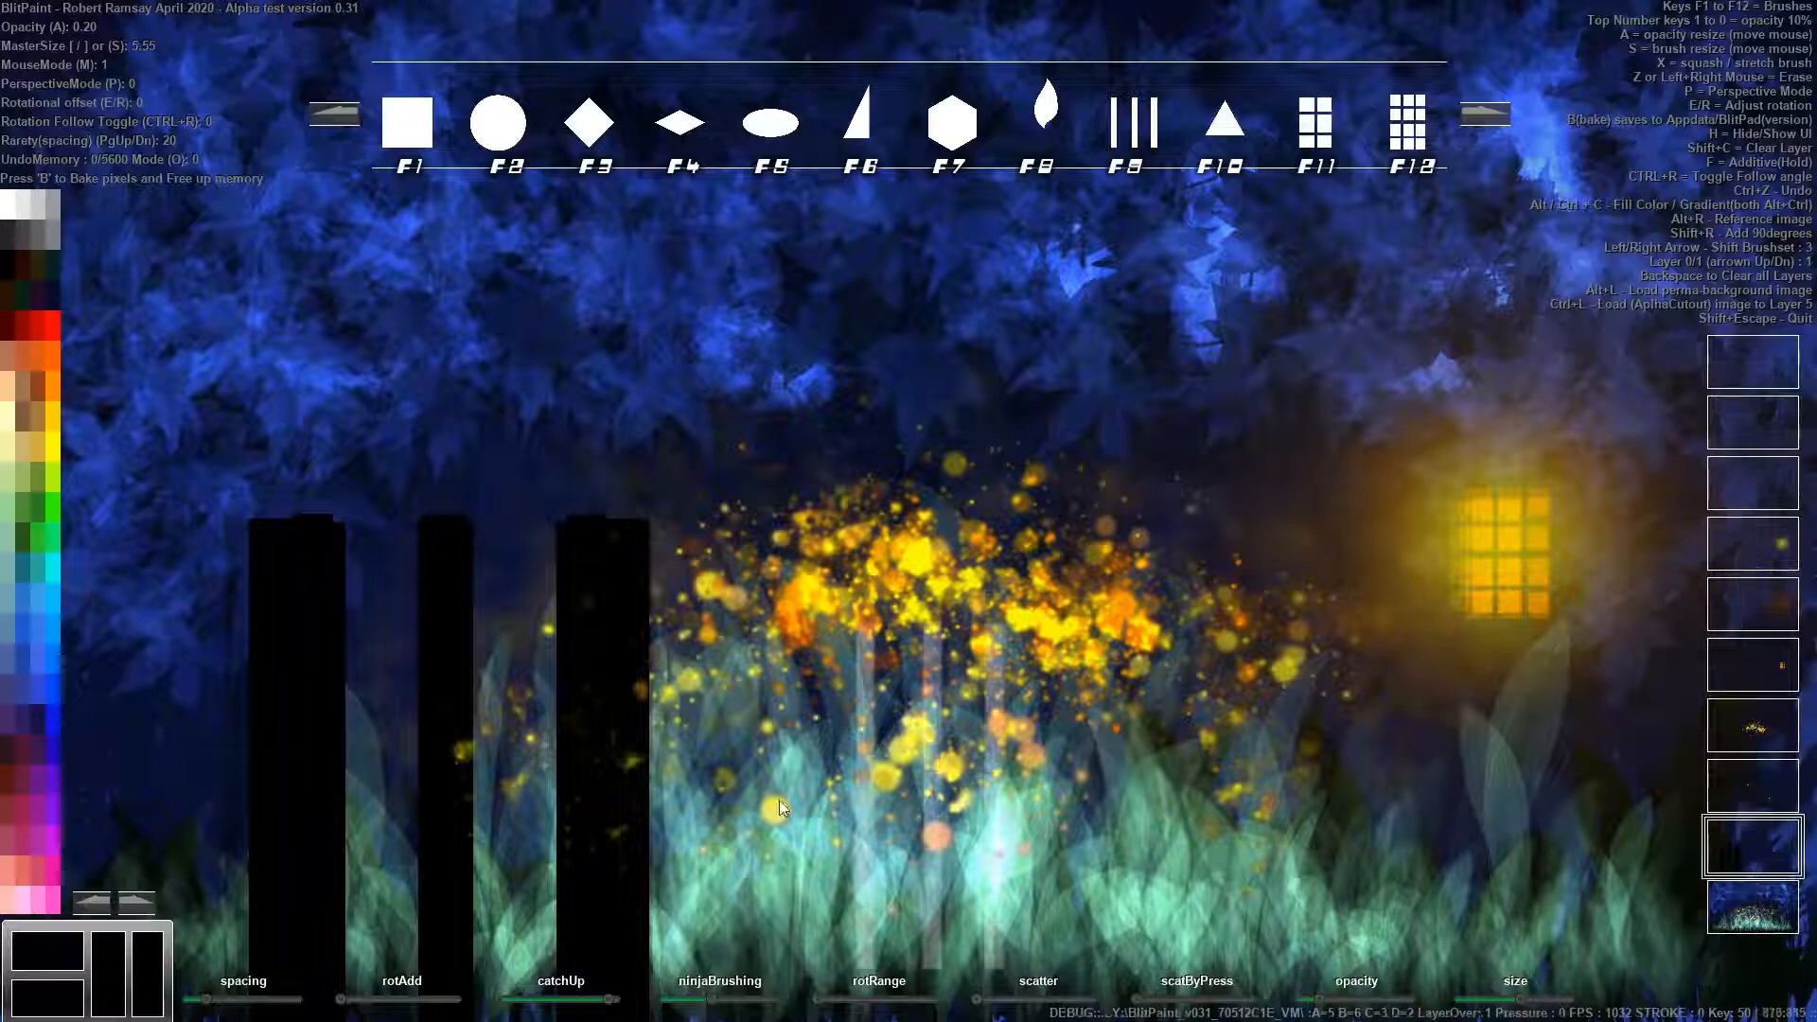
mouse_move(719, 744)
left_mouse_down()
mouse_move(480, 486)
mouse_move(520, 337)
left_mouse_up()
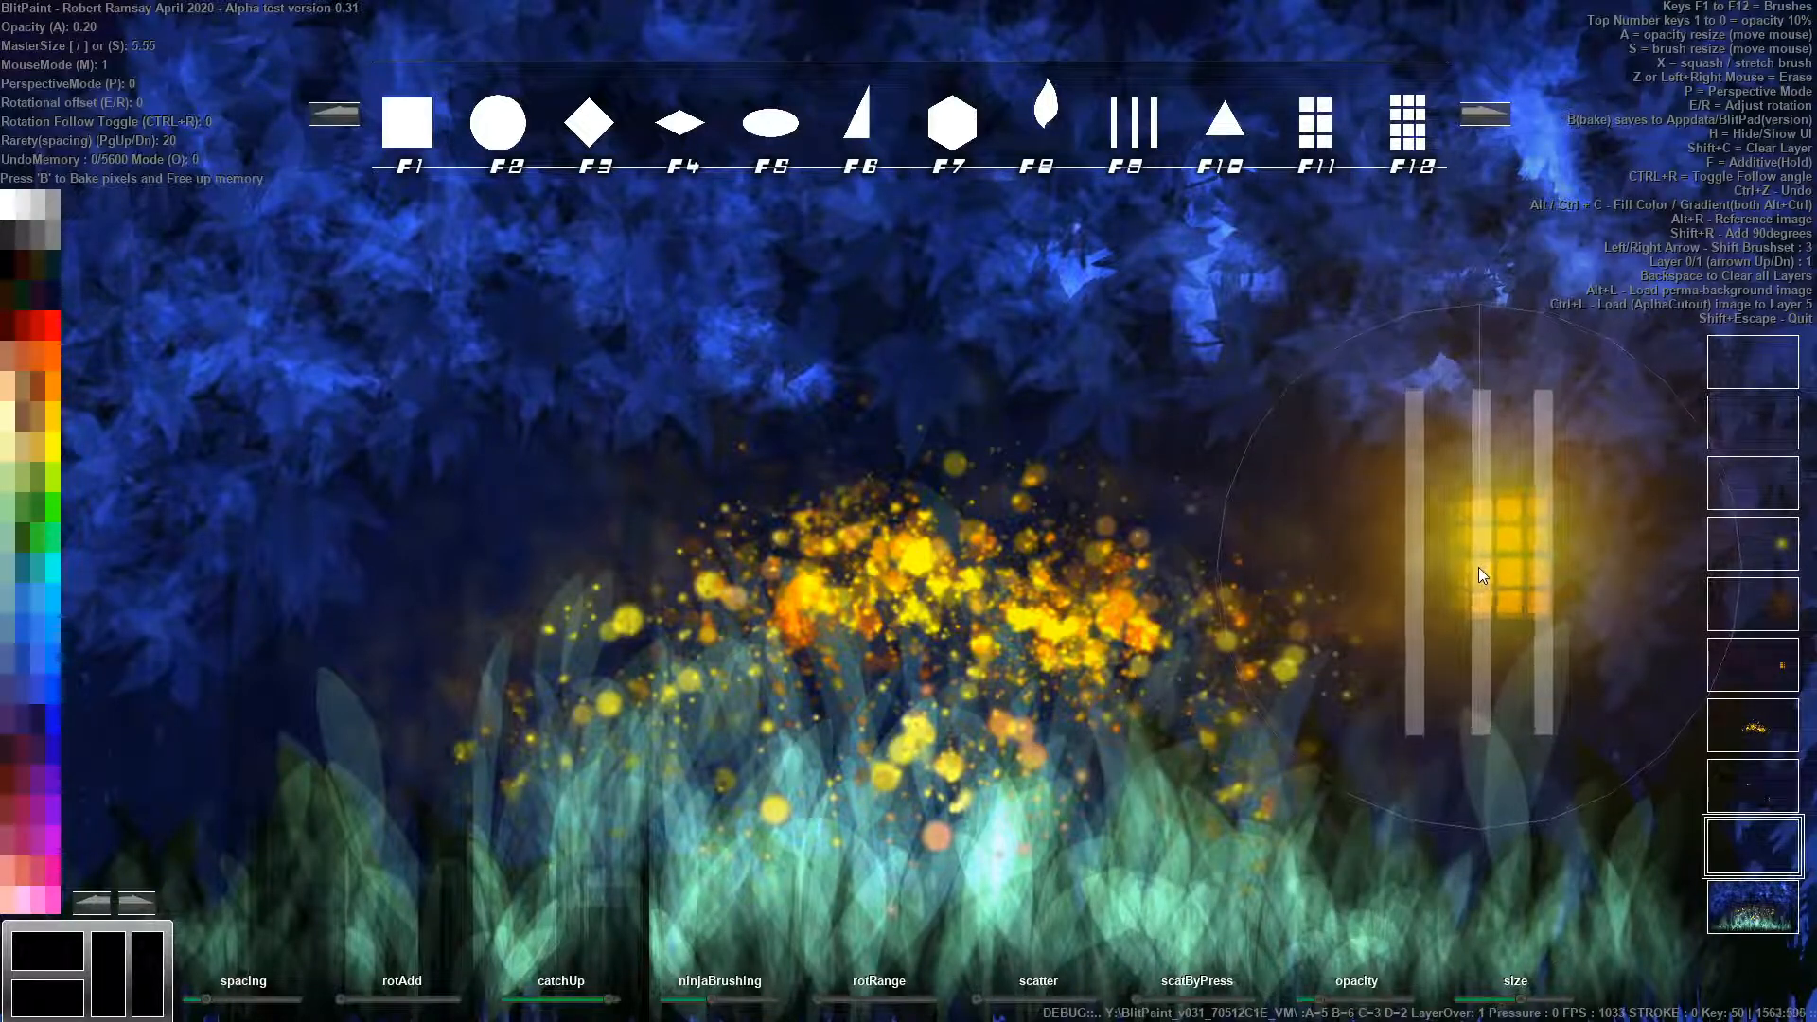
Switch to brush set 4, hide the interface to view the whole painting, and quit the painting program.
left_click(1489, 113)
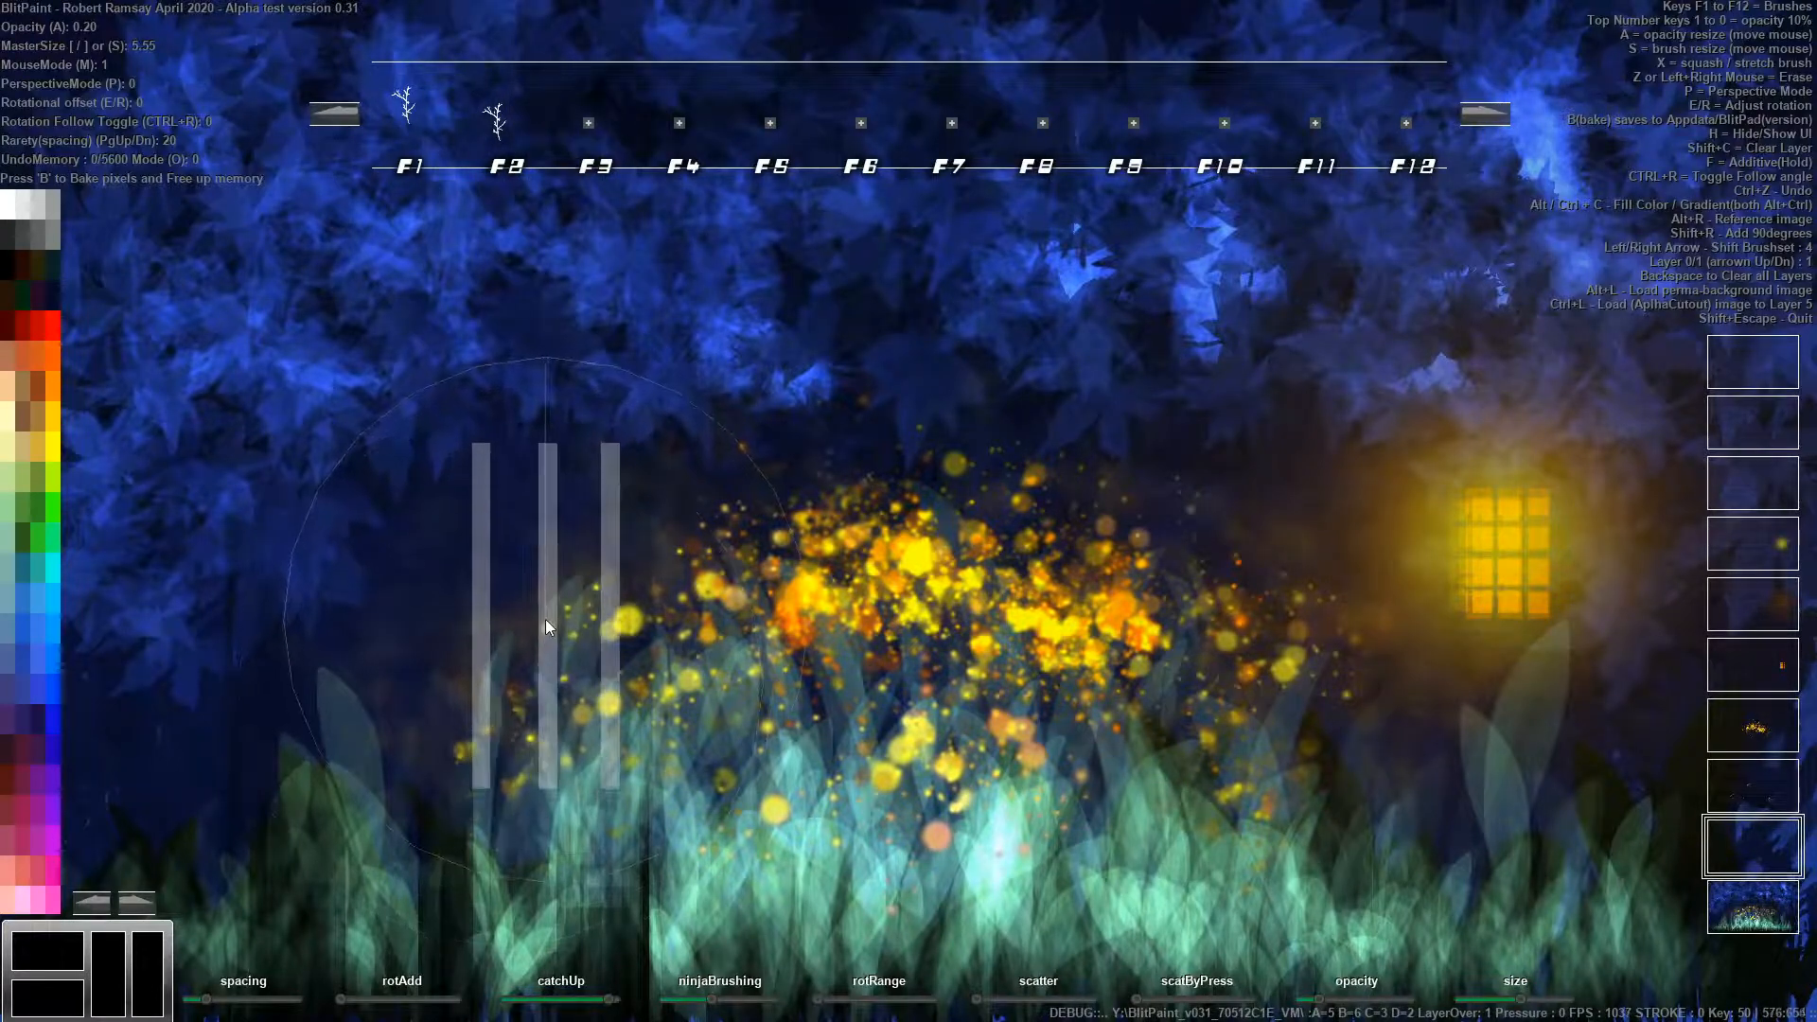
key("h")
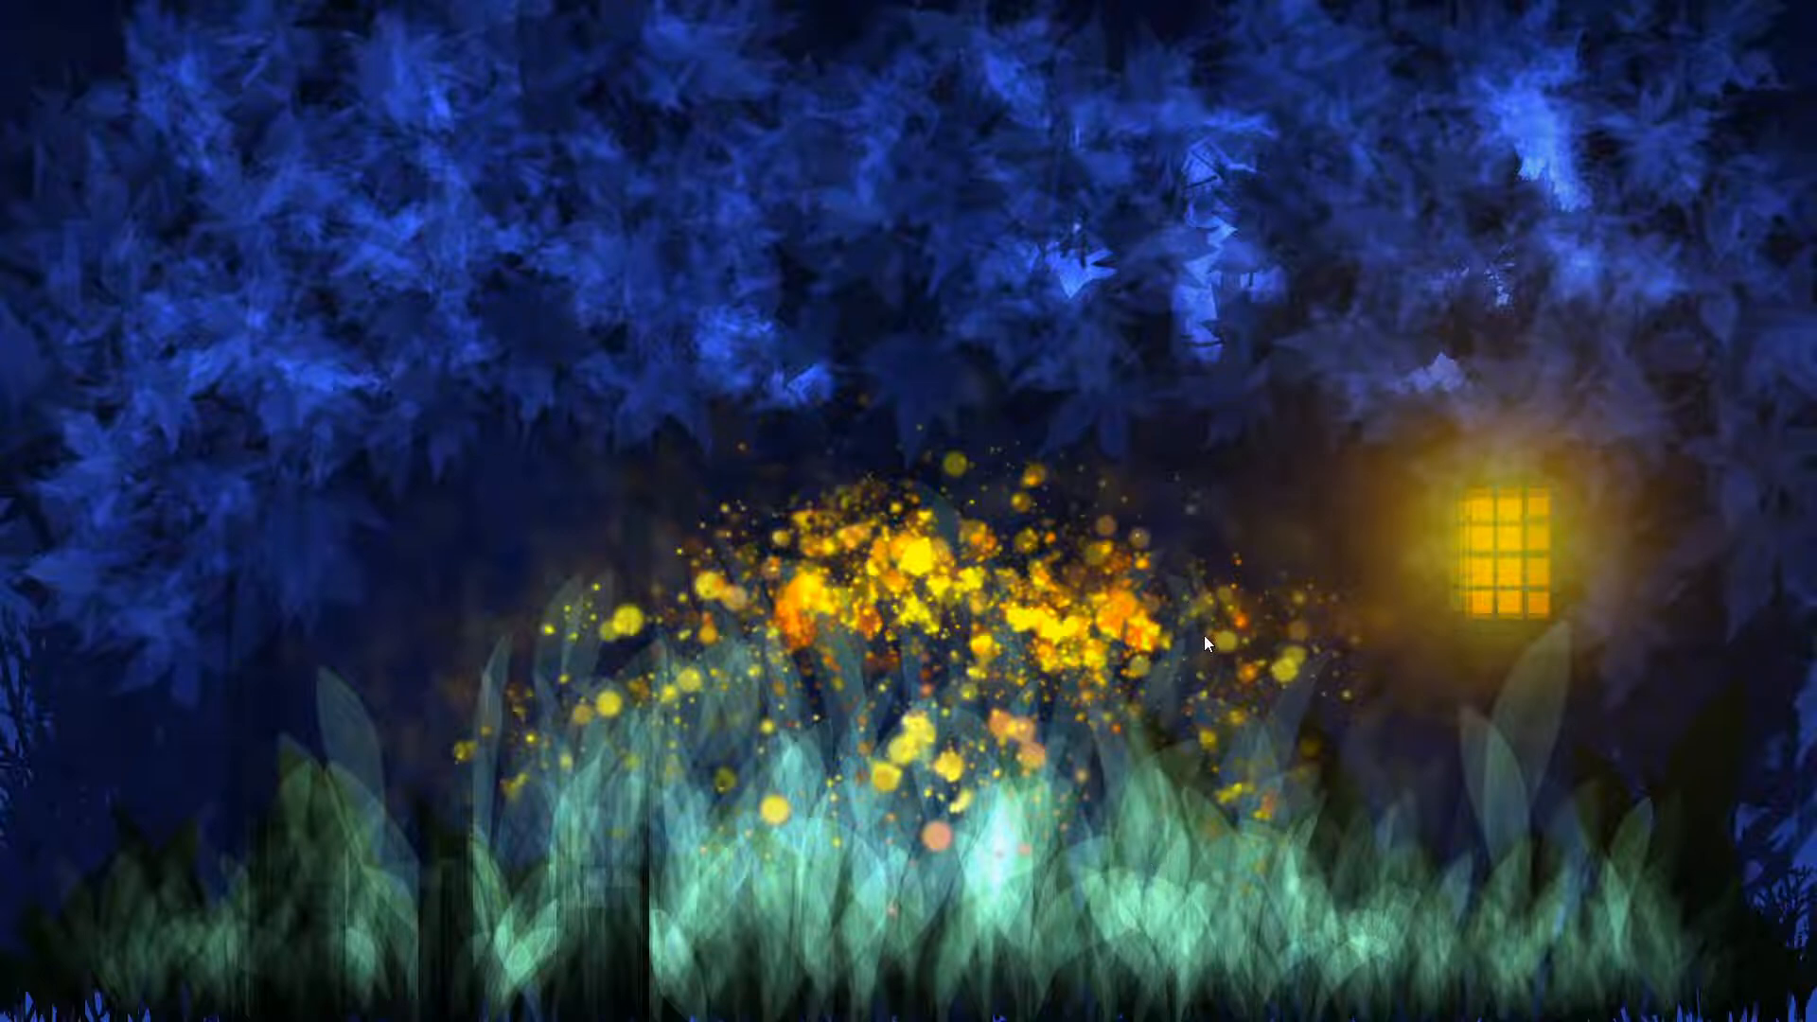
key("shift+Escape")
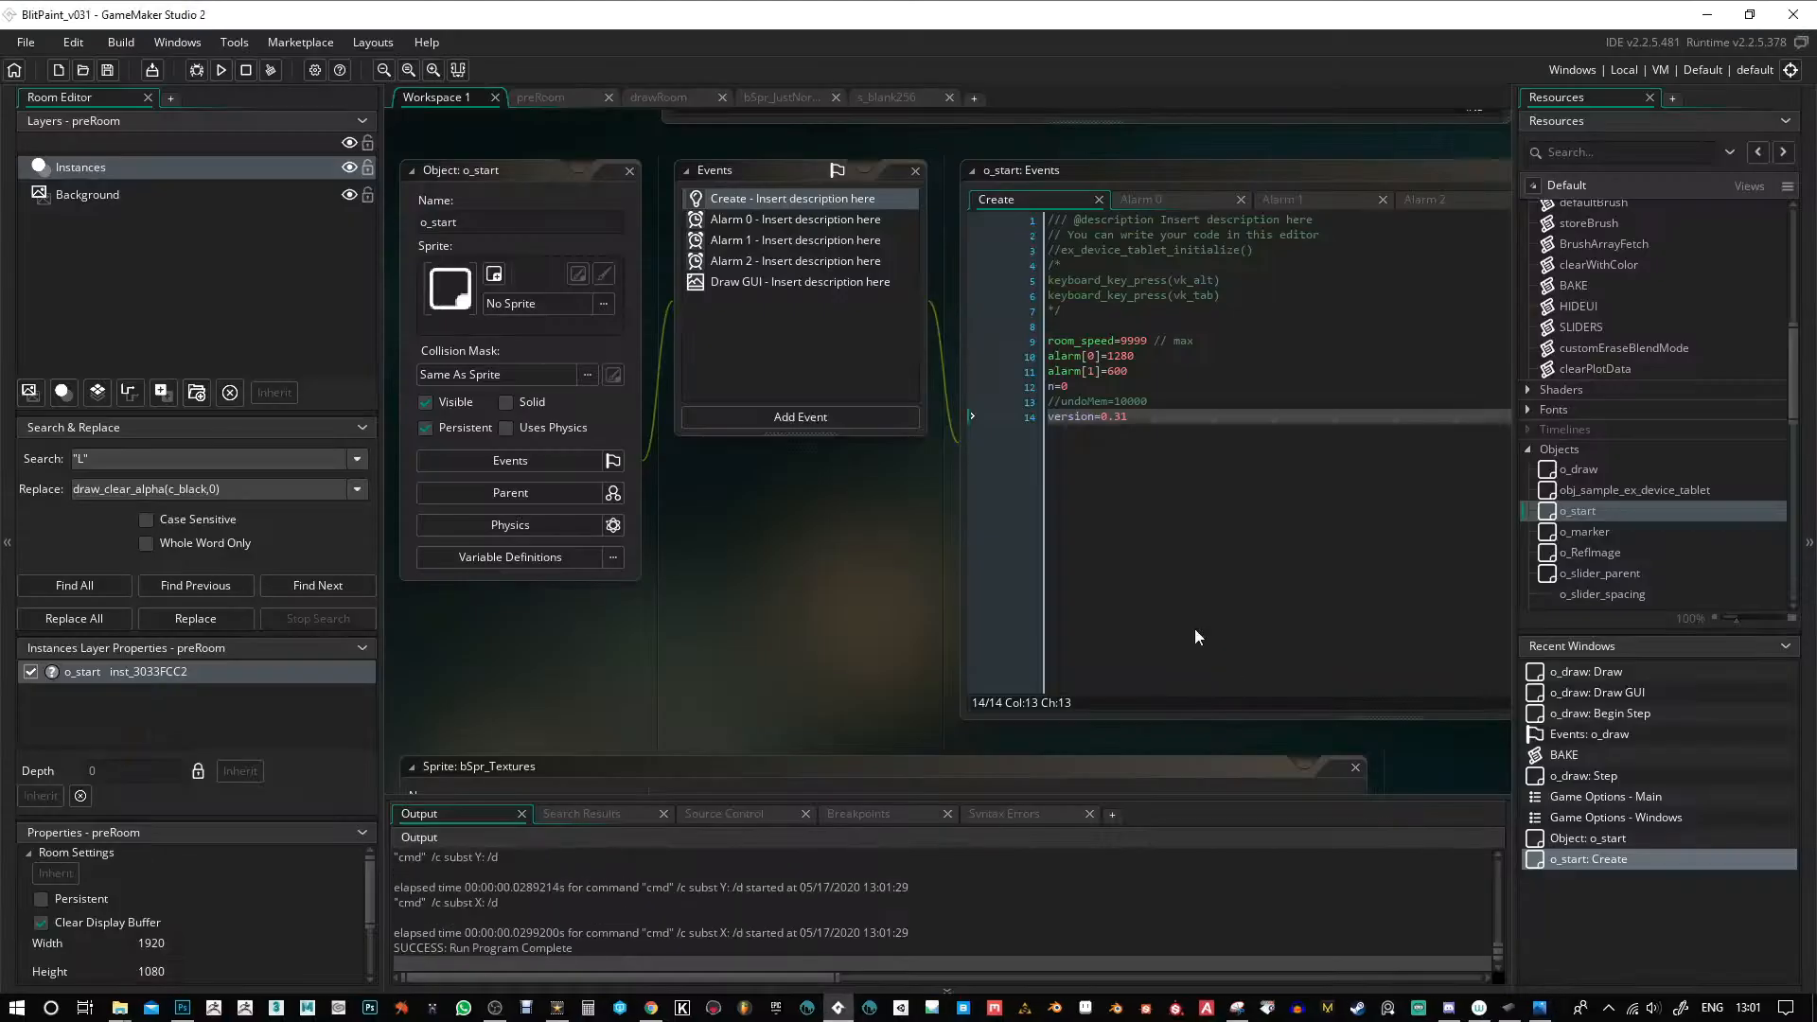
Switch to Photoshop, show Layer 0 and Layer 7 behind the tree shapes, and close the Info panel.
left_click(182, 1003)
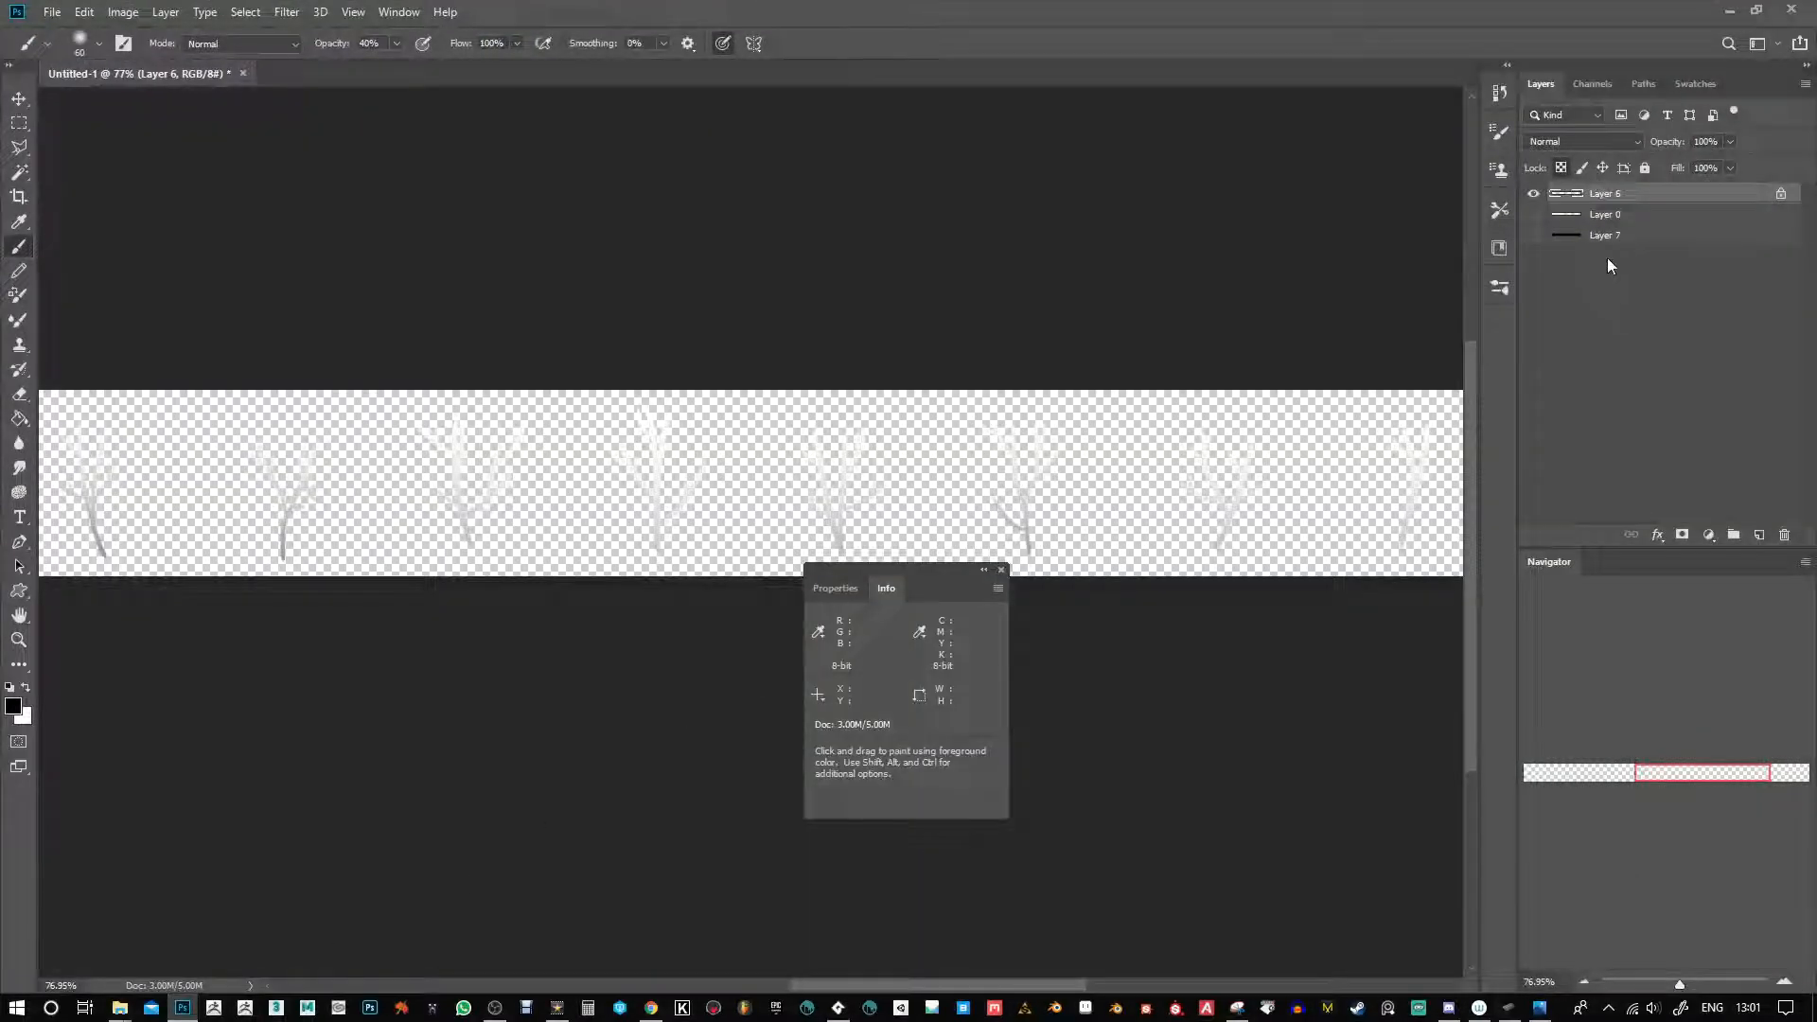
left_click_drag(1534, 234, 1533, 215)
left_click(1001, 568)
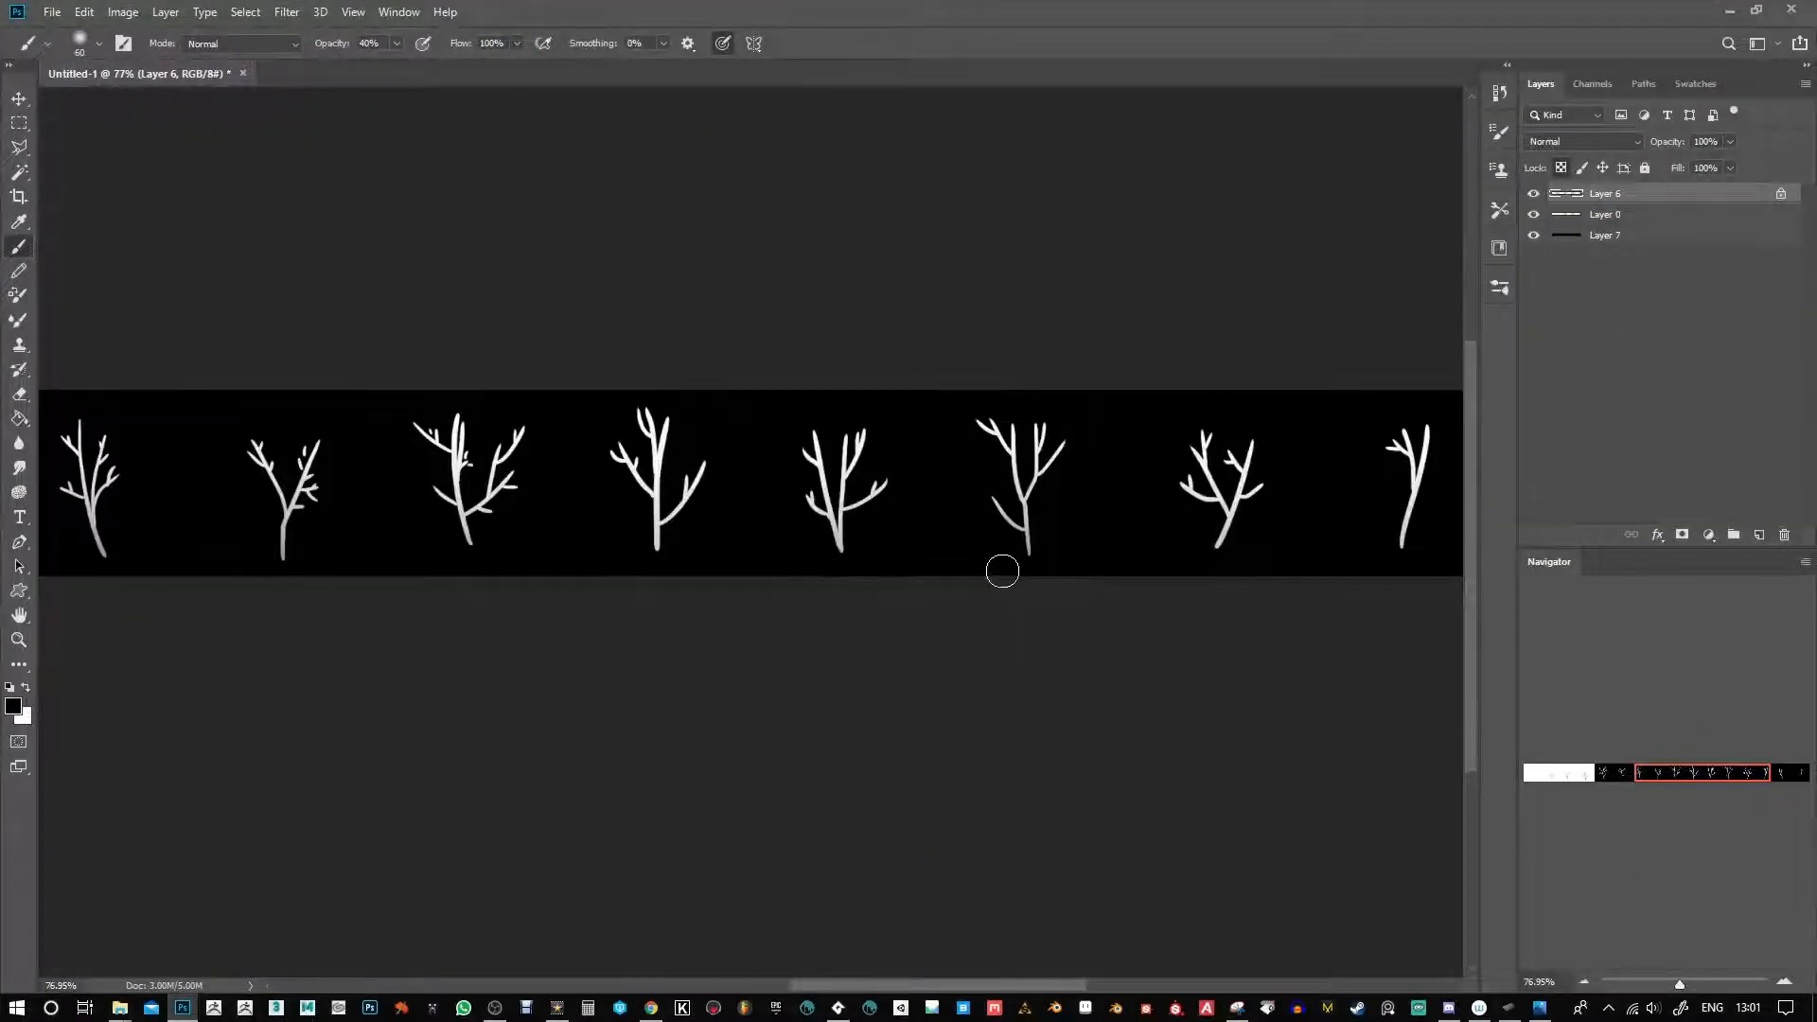
Show the grid over the tree strip and accept gridlines every 256 pixels in the Guides, Grid & Slices preferences.
scroll(596, 455, "left", 5)
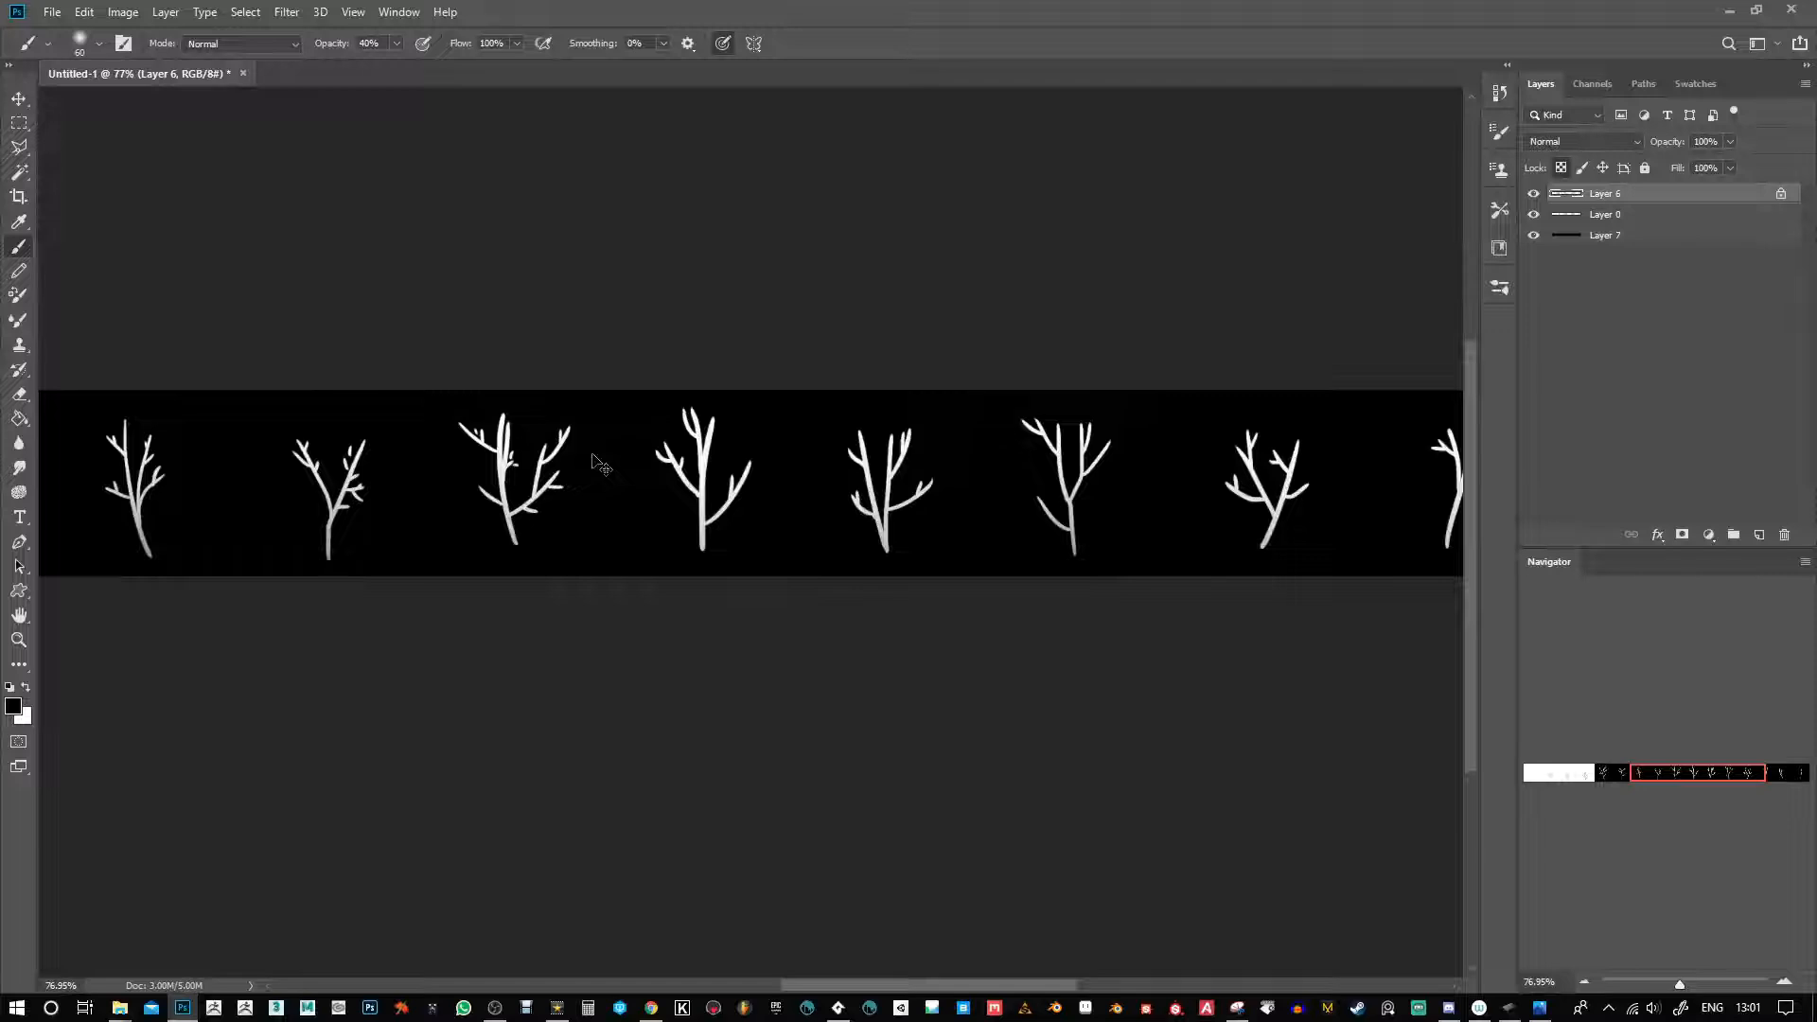
key("ctrl+apostrophe")
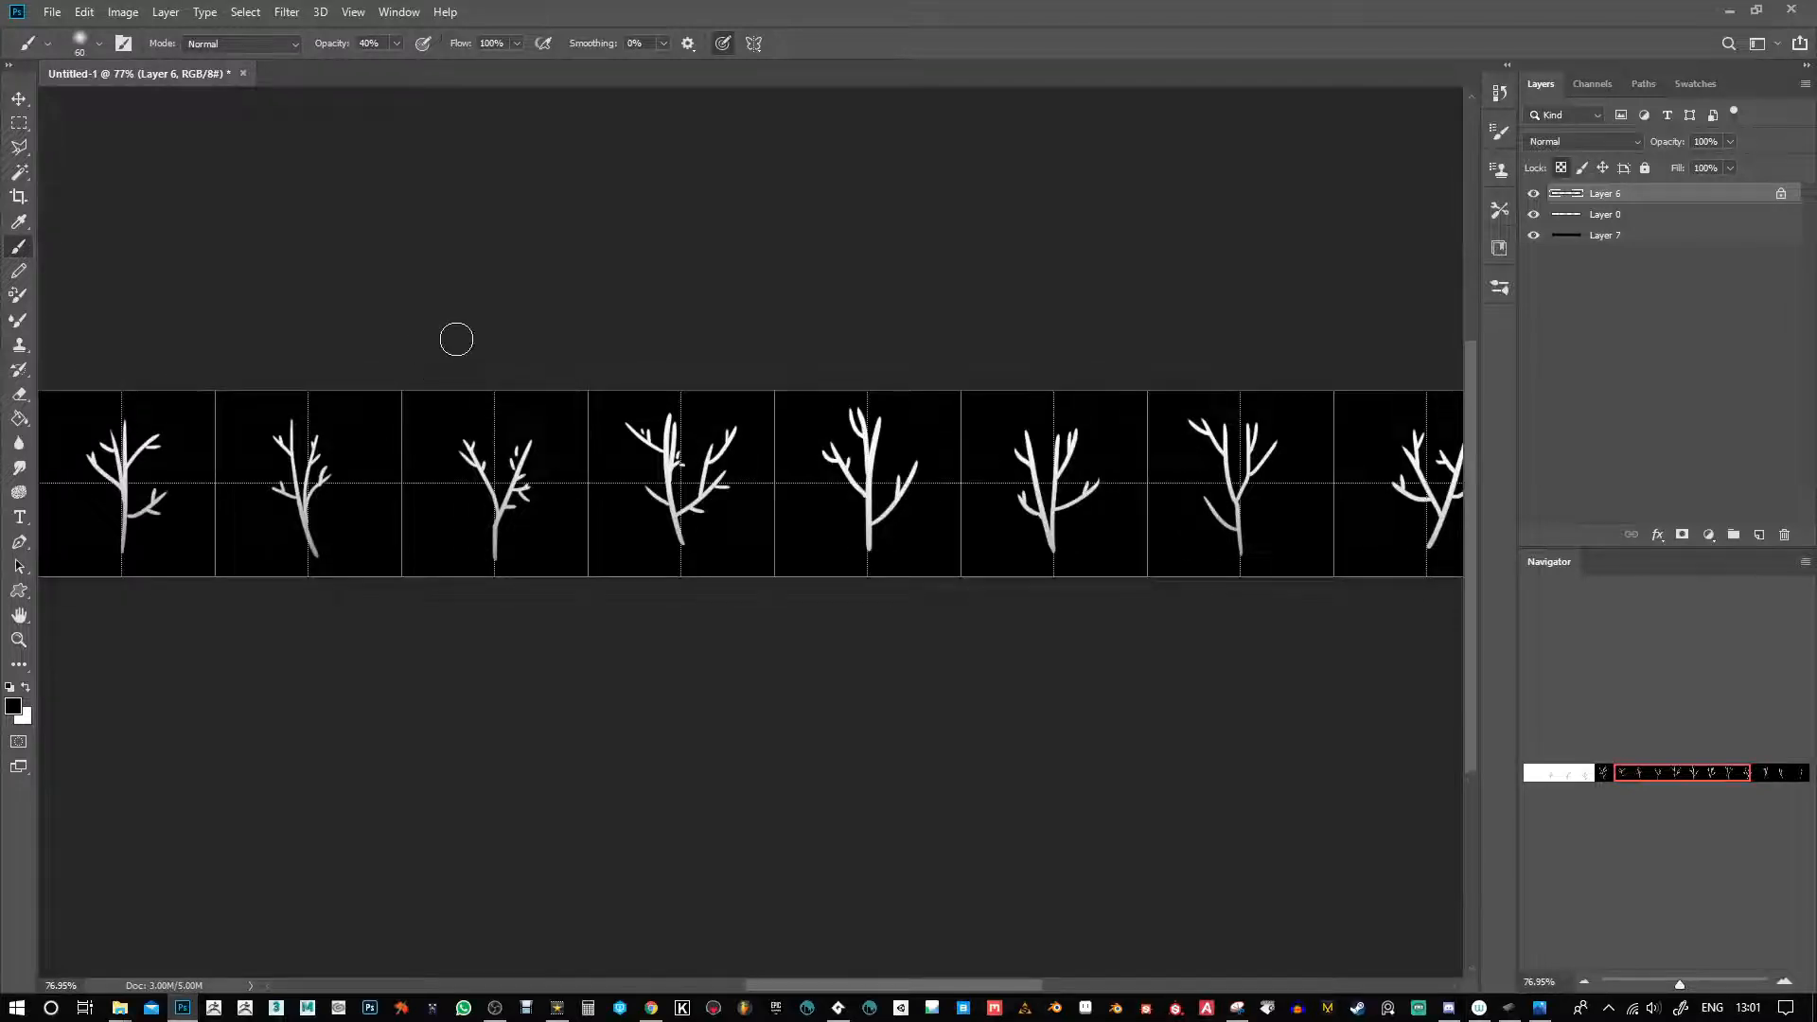
left_click(85, 11)
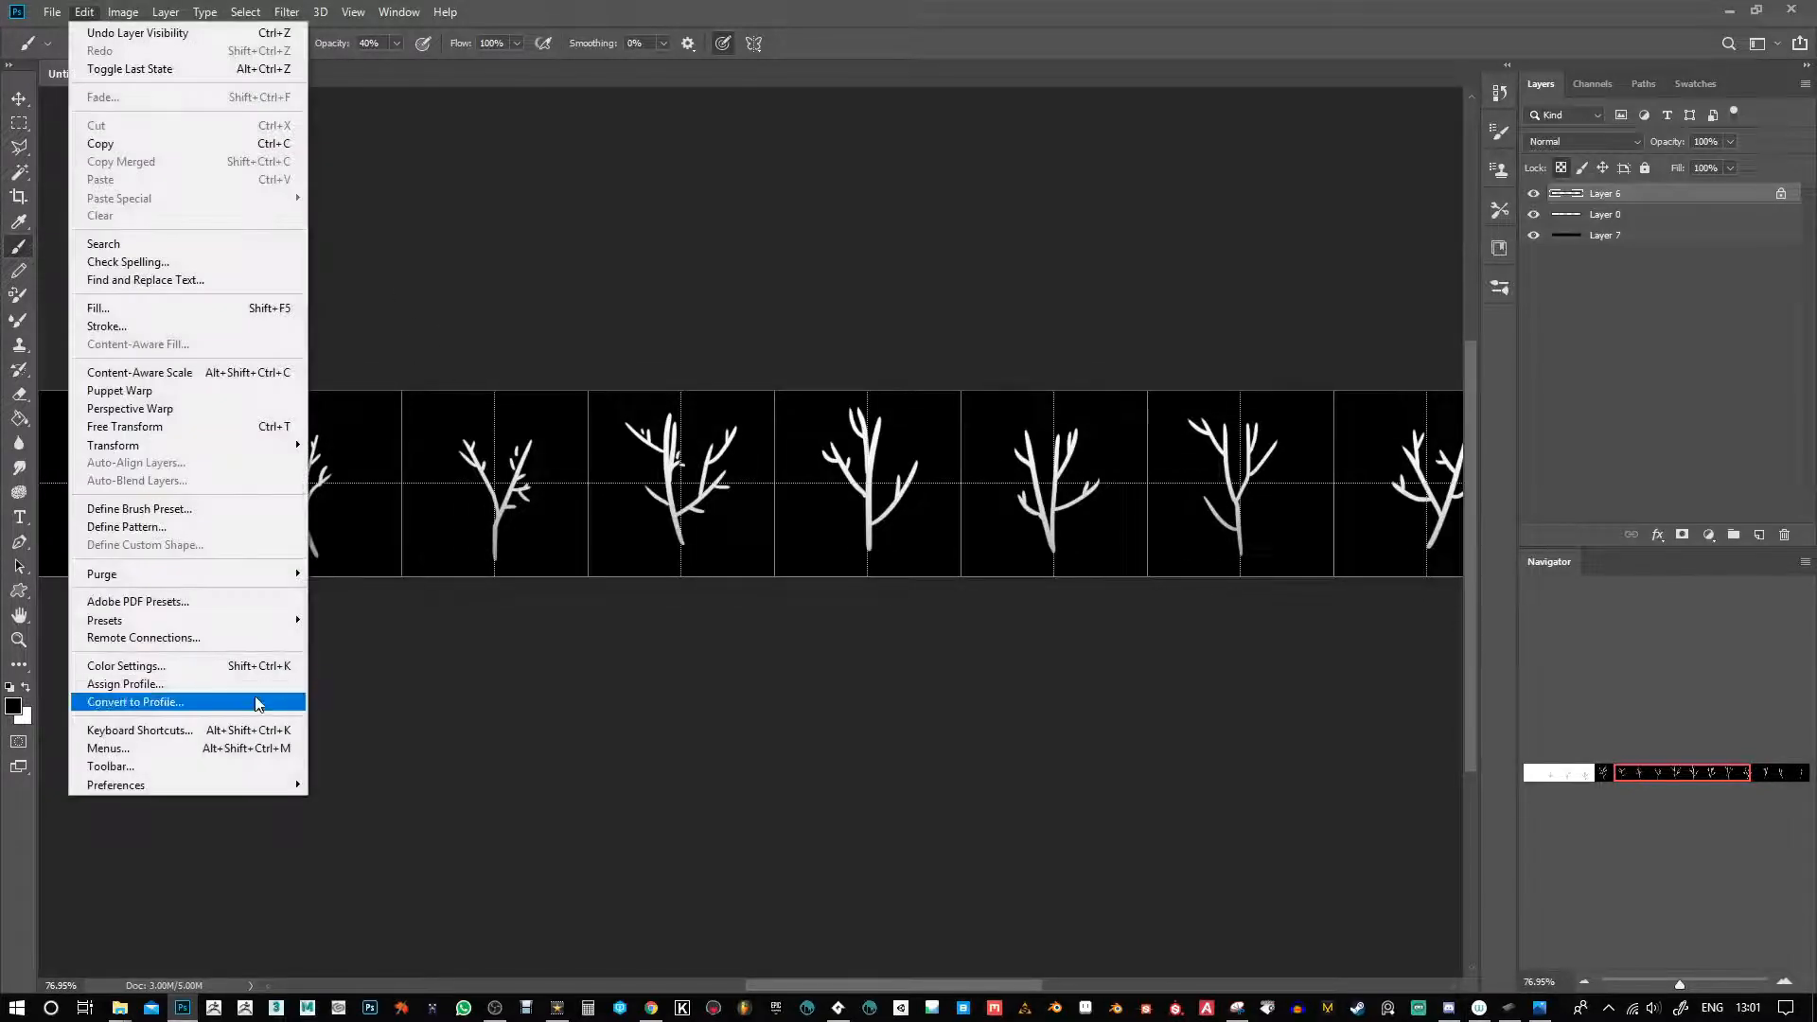
mouse_move(245, 788)
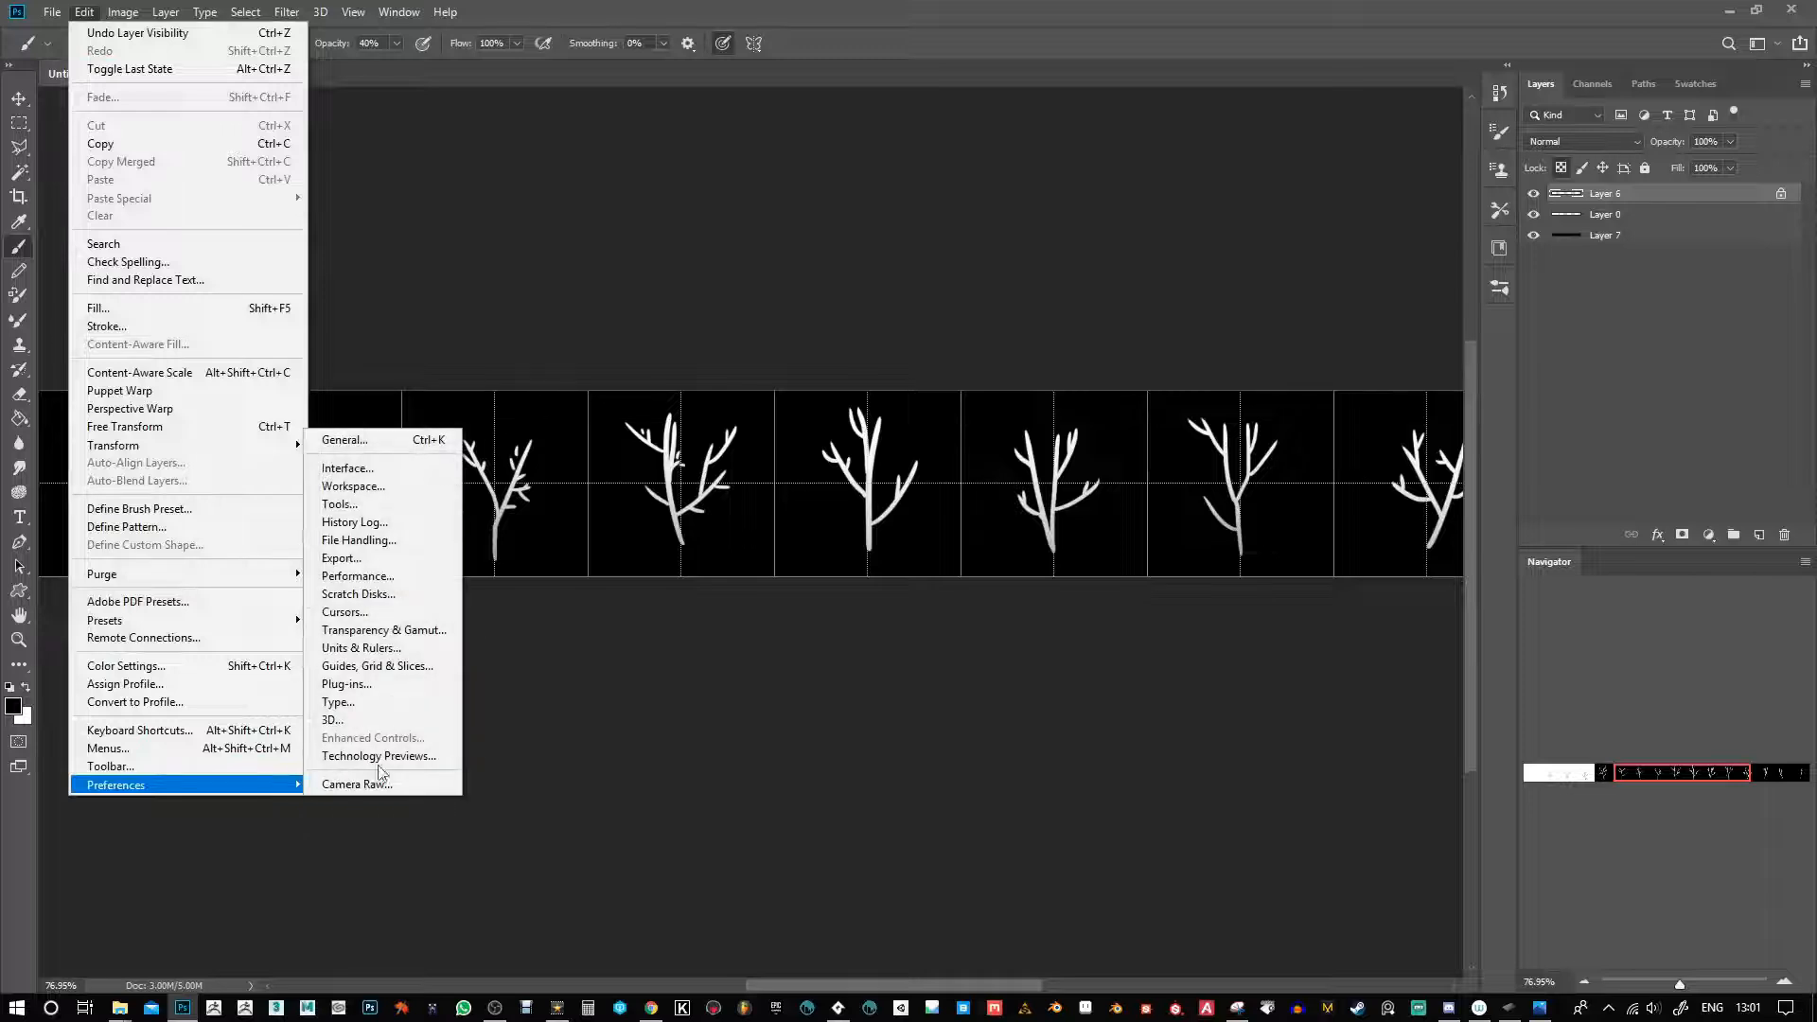
left_click(392, 666)
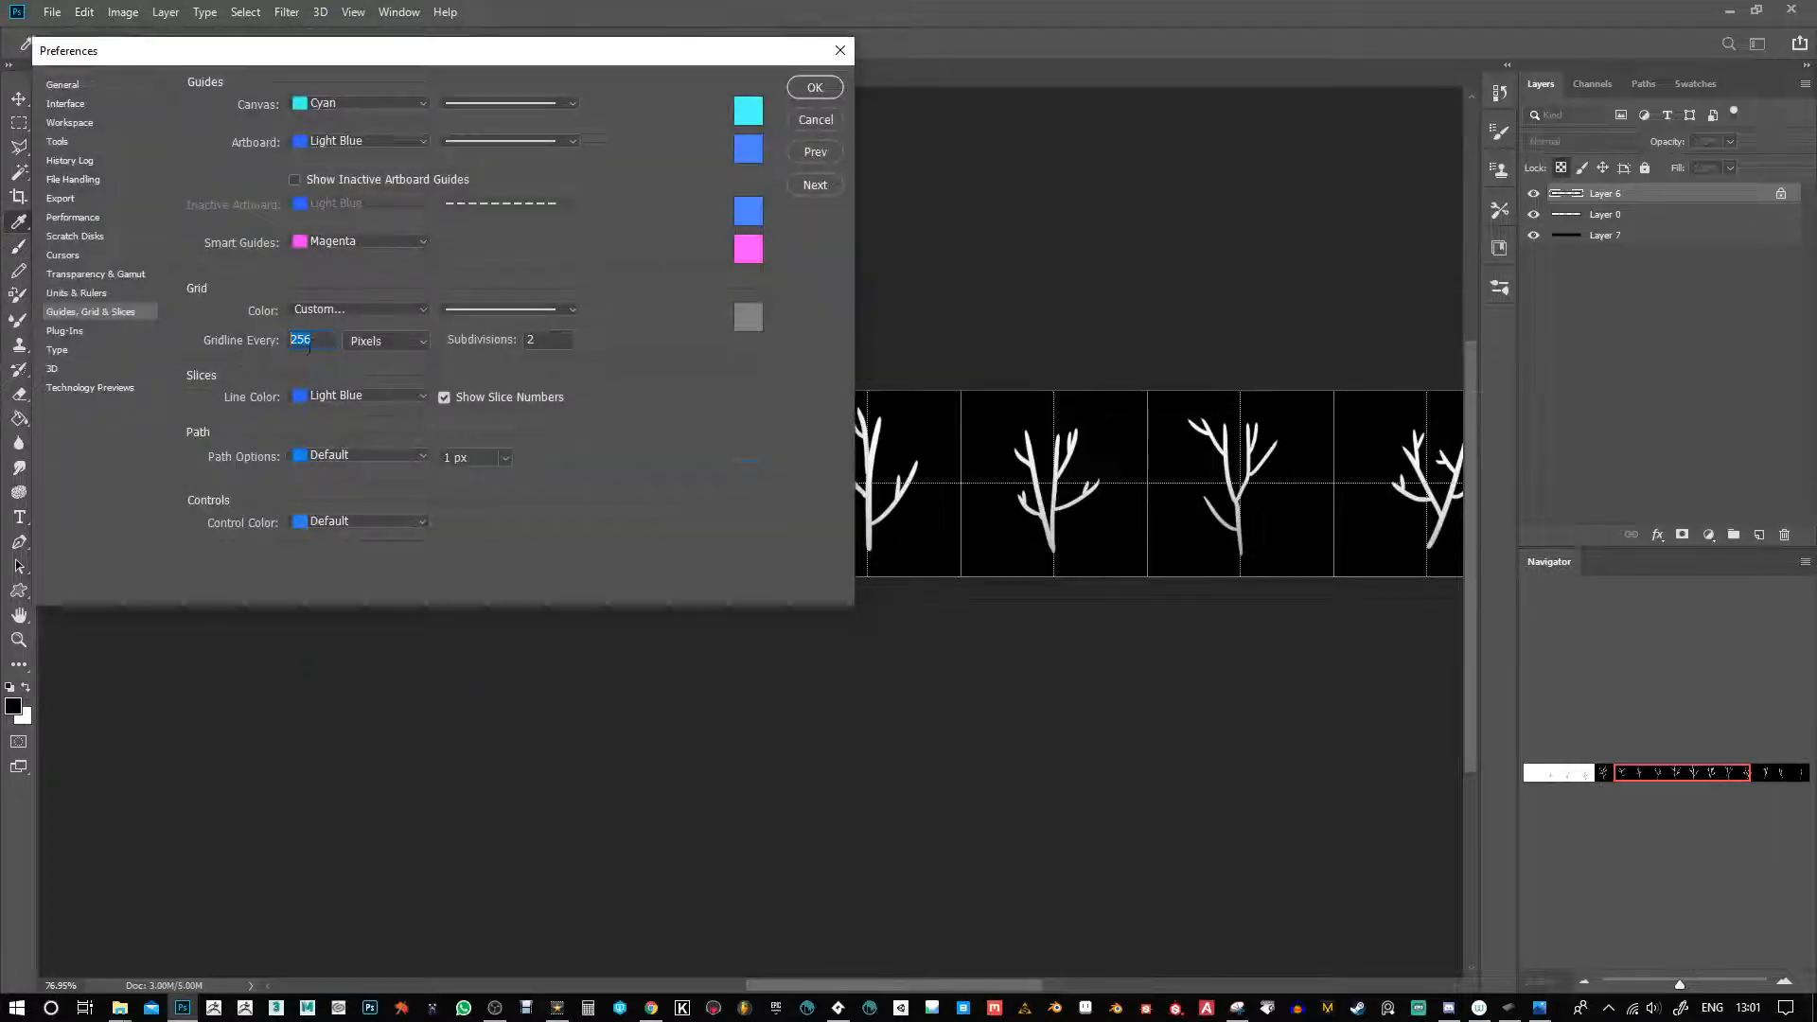
left_click(816, 88)
Select Layer 7 with the Move tool and hide the white Layer 0 covering the start of the strip.
left_click_drag(407, 702, 1427, 696)
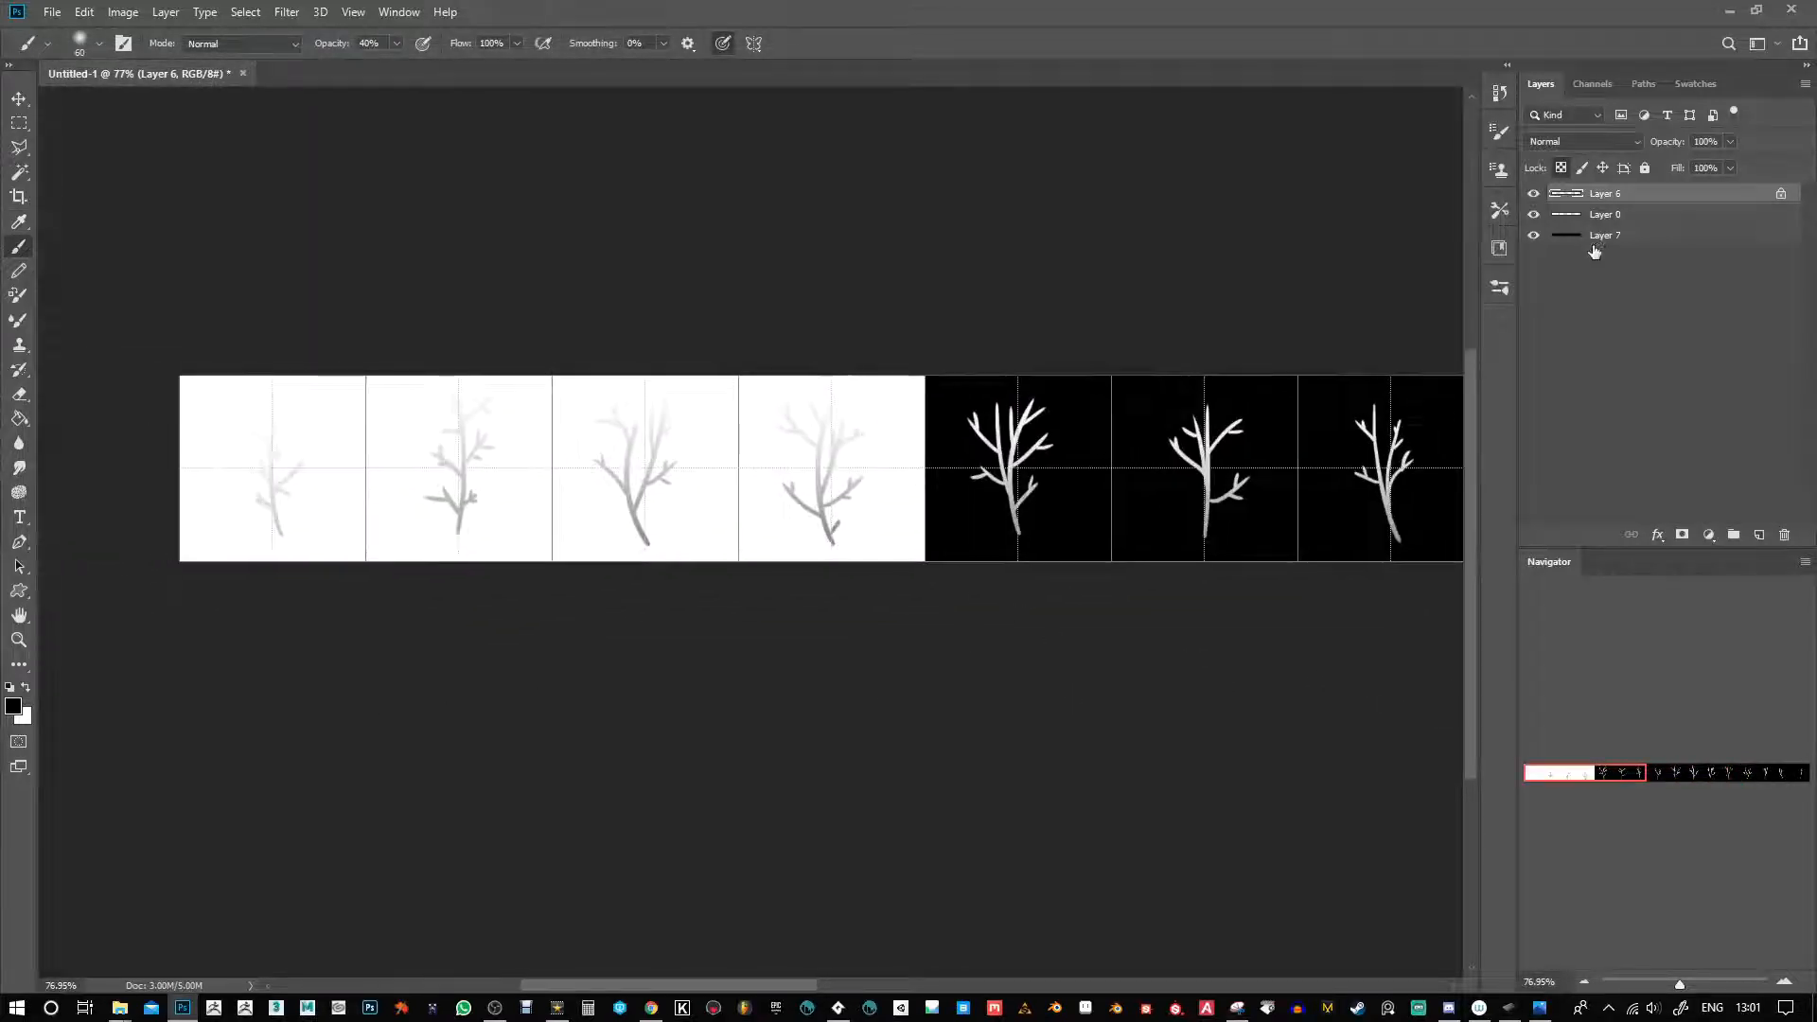
key("v")
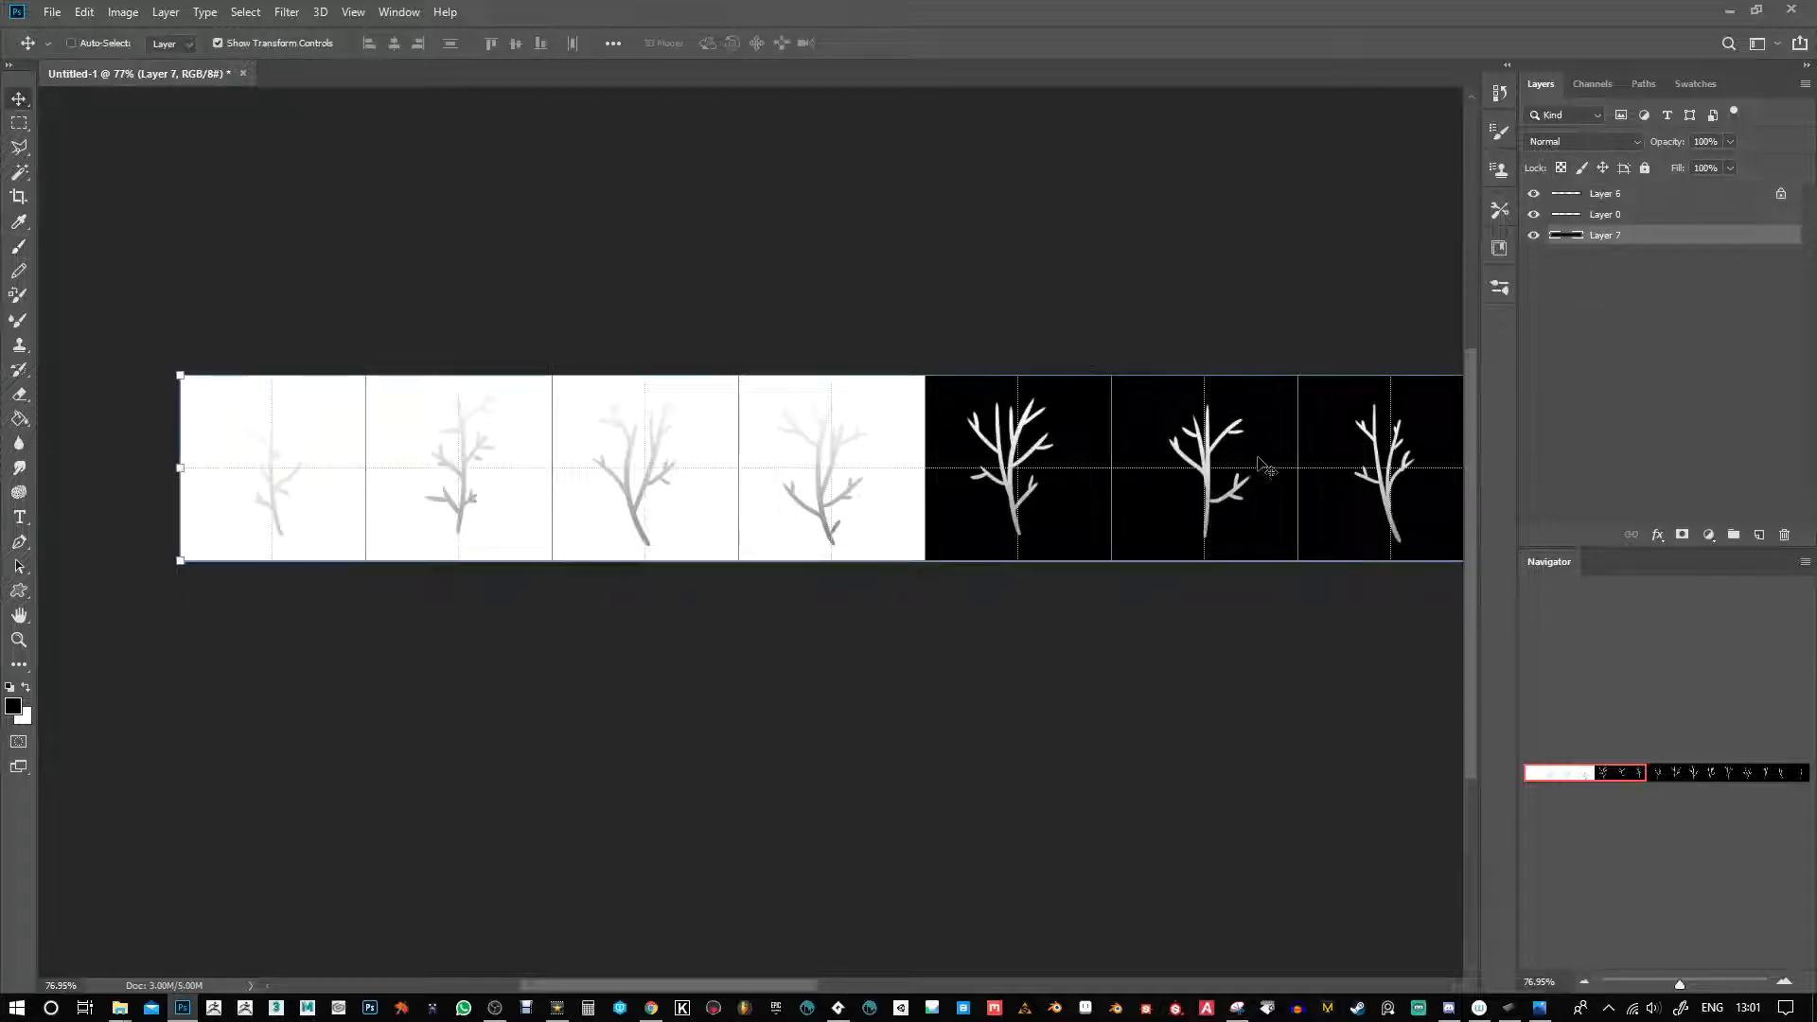
mouse_move(1032, 545)
left_mouse_down()
mouse_move(1013, 555)
mouse_move(1022, 543)
left_mouse_up()
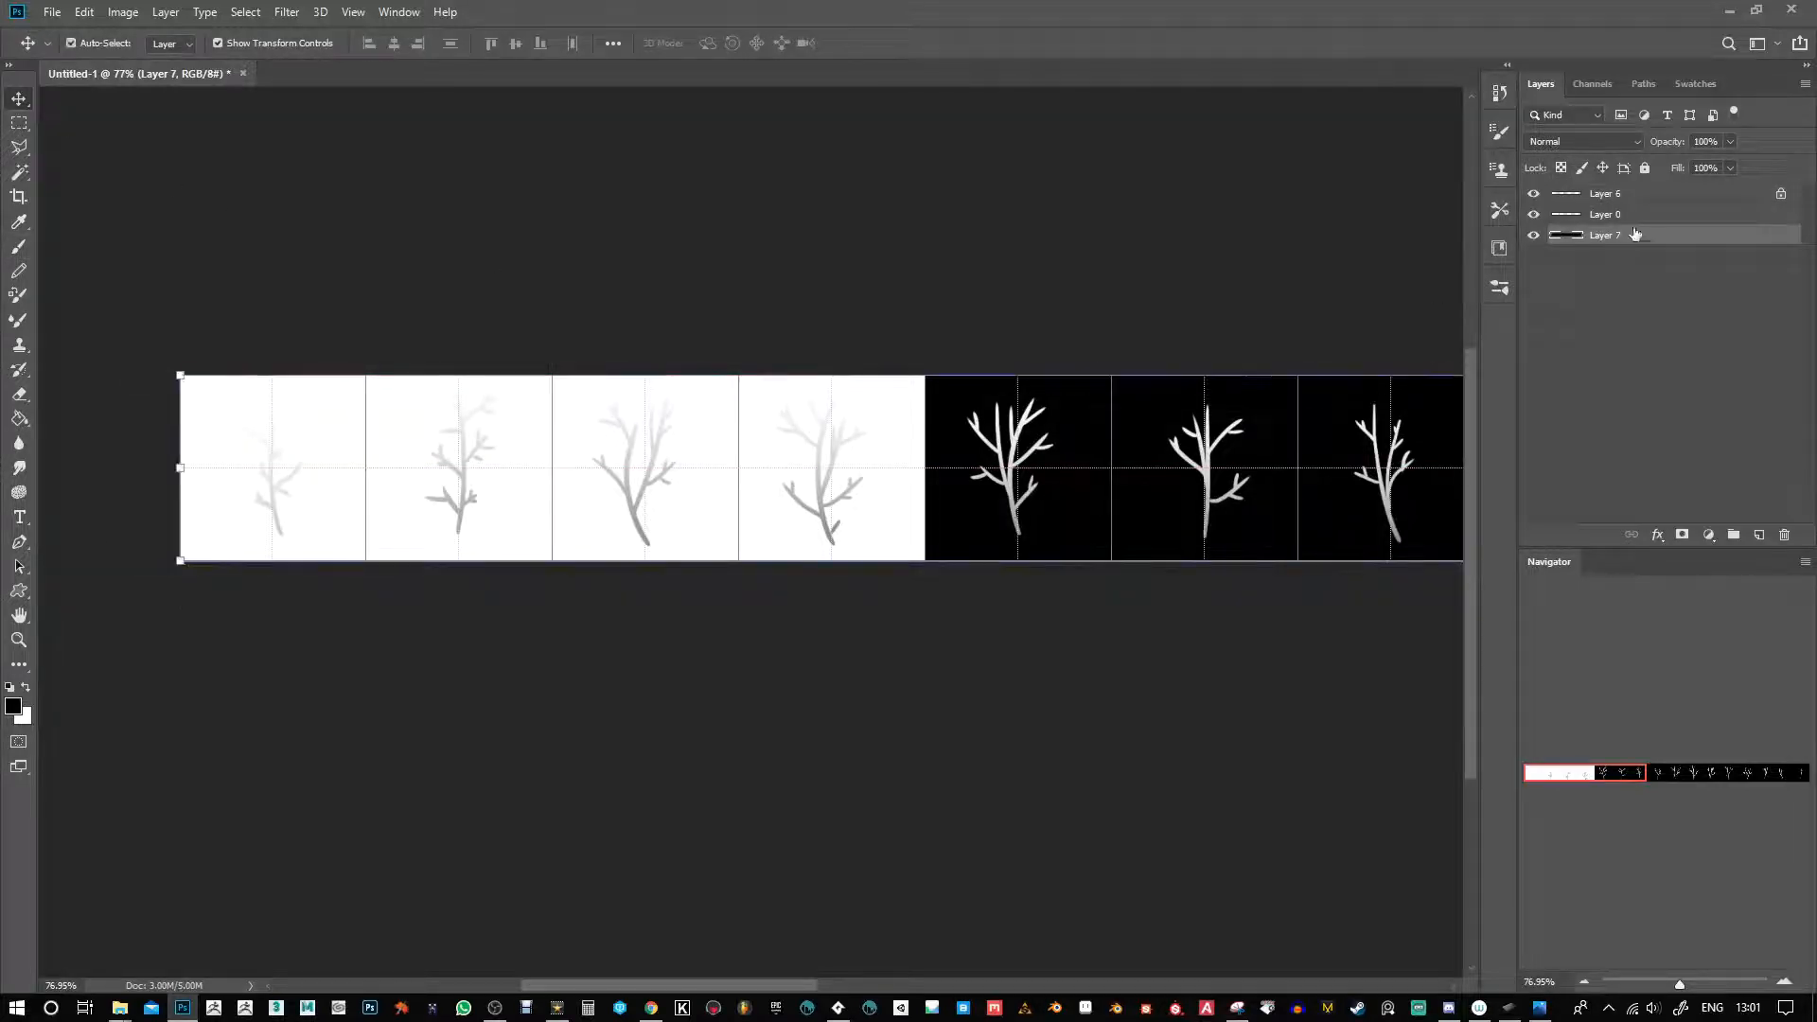
left_click(1532, 216)
Look through the tree brush frames along the black strip to see how each shape fits its grid cell.
left_click_drag(1147, 531, 1458, 595)
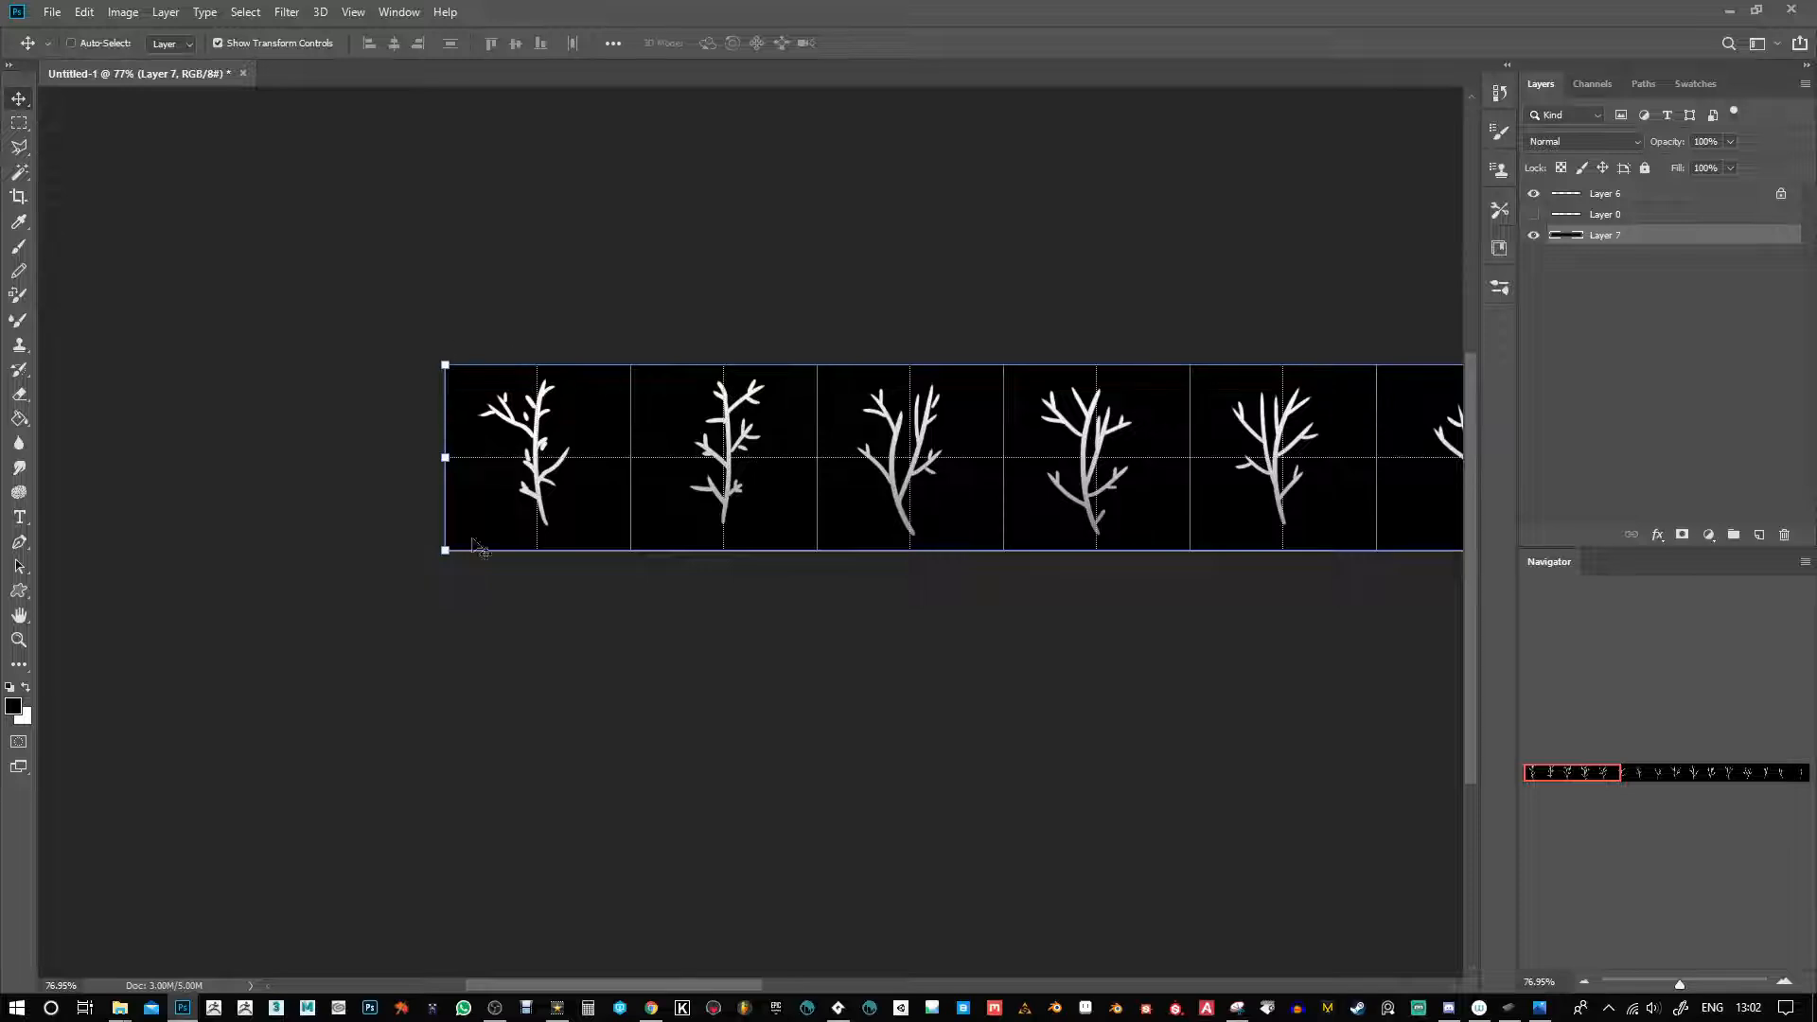
left_click_drag(1166, 633, 1090, 704)
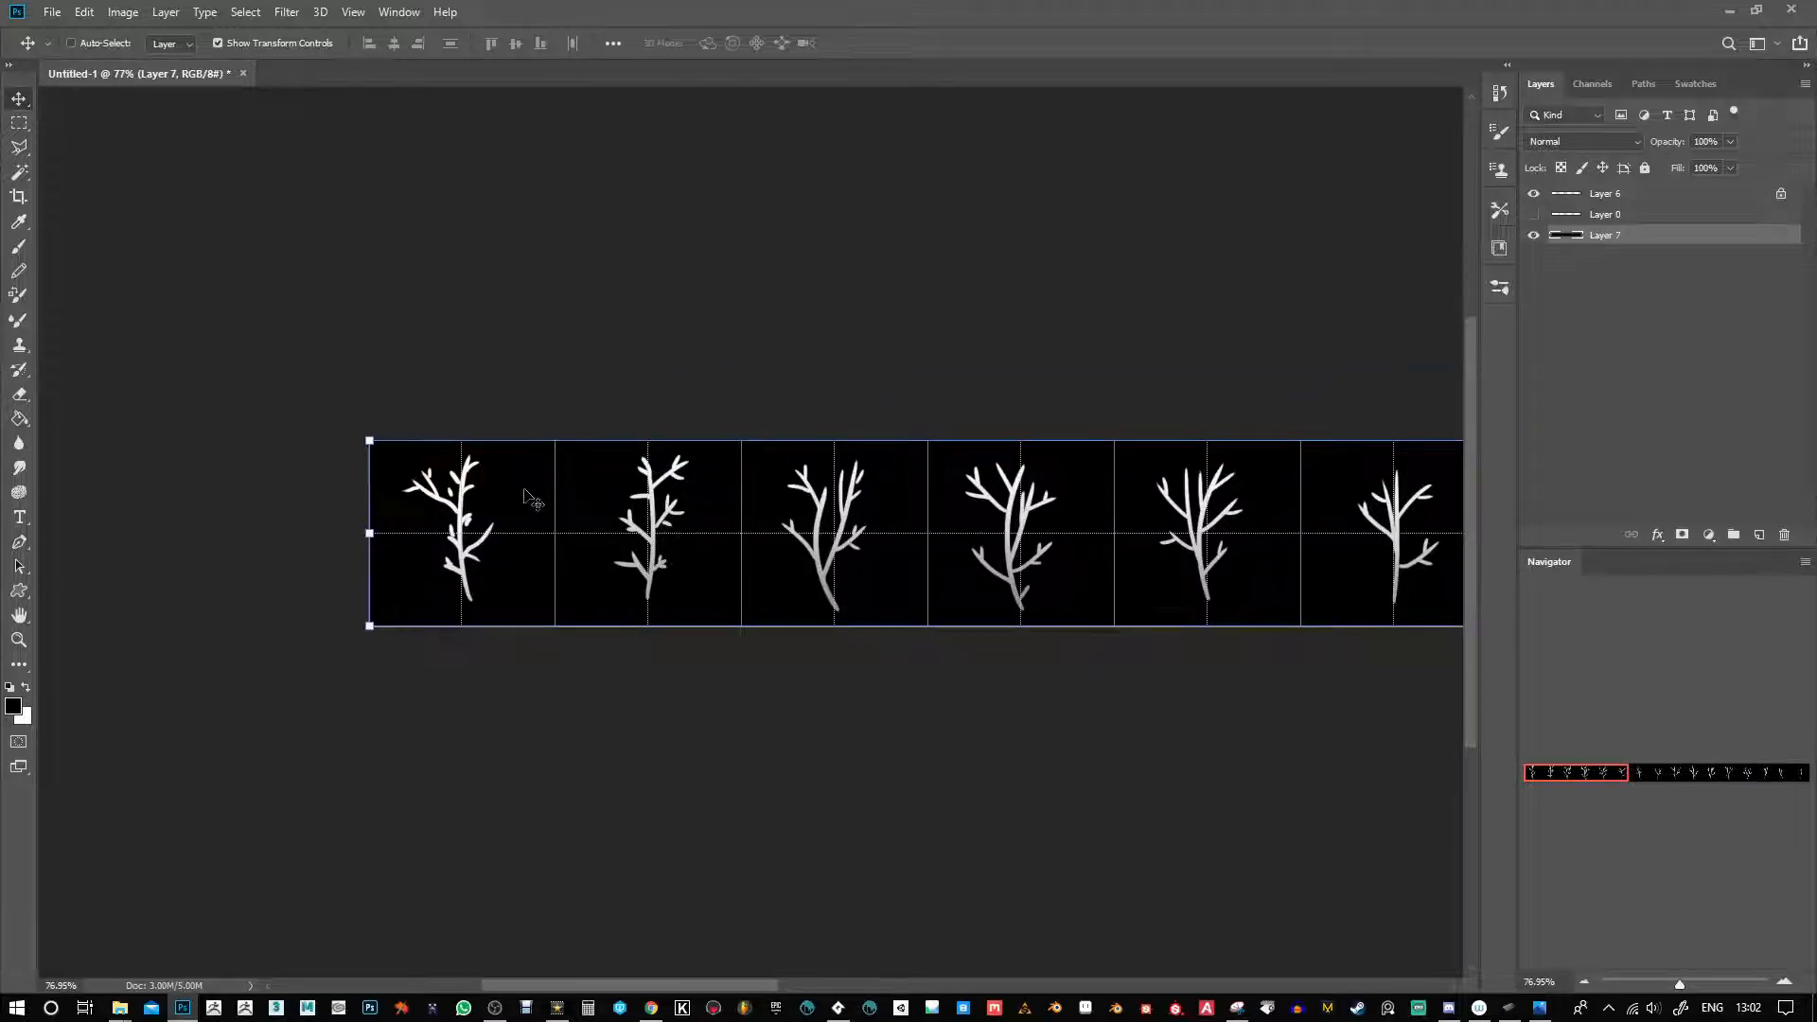
scroll(935, 709, "right", 10)
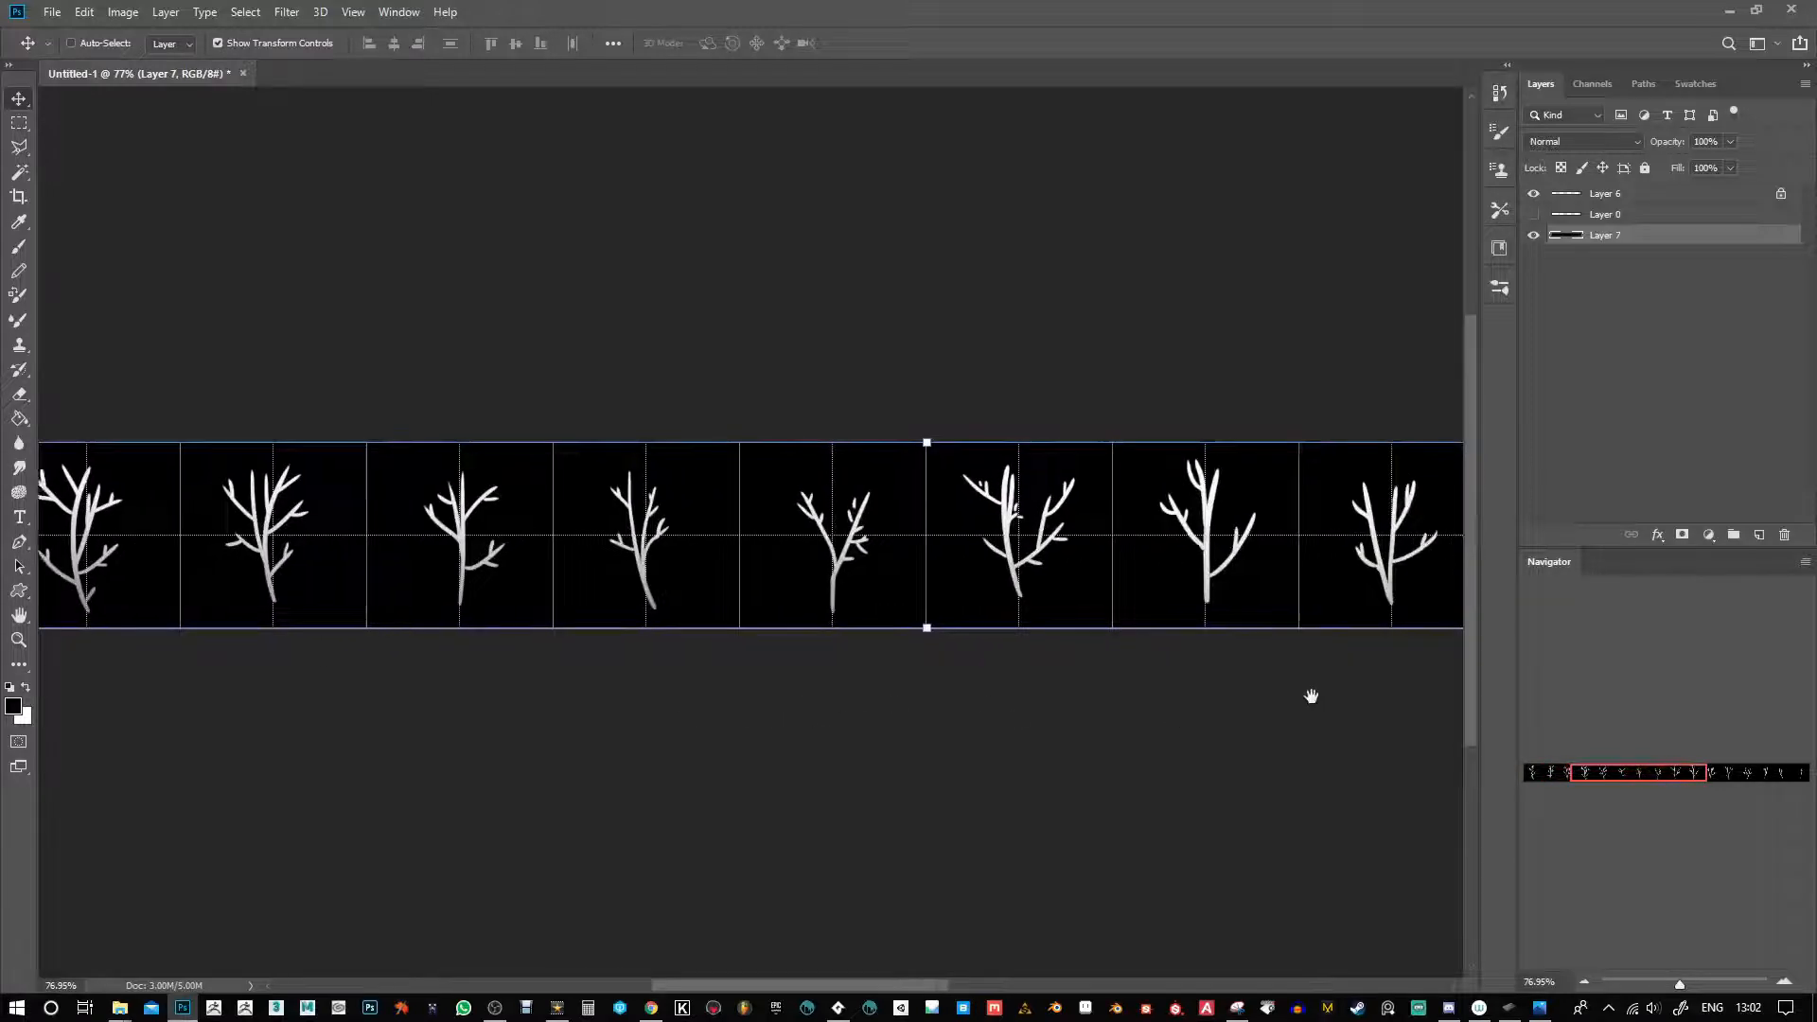
scroll(965, 683, "right", 5)
scroll(1264, 688, "left", 10)
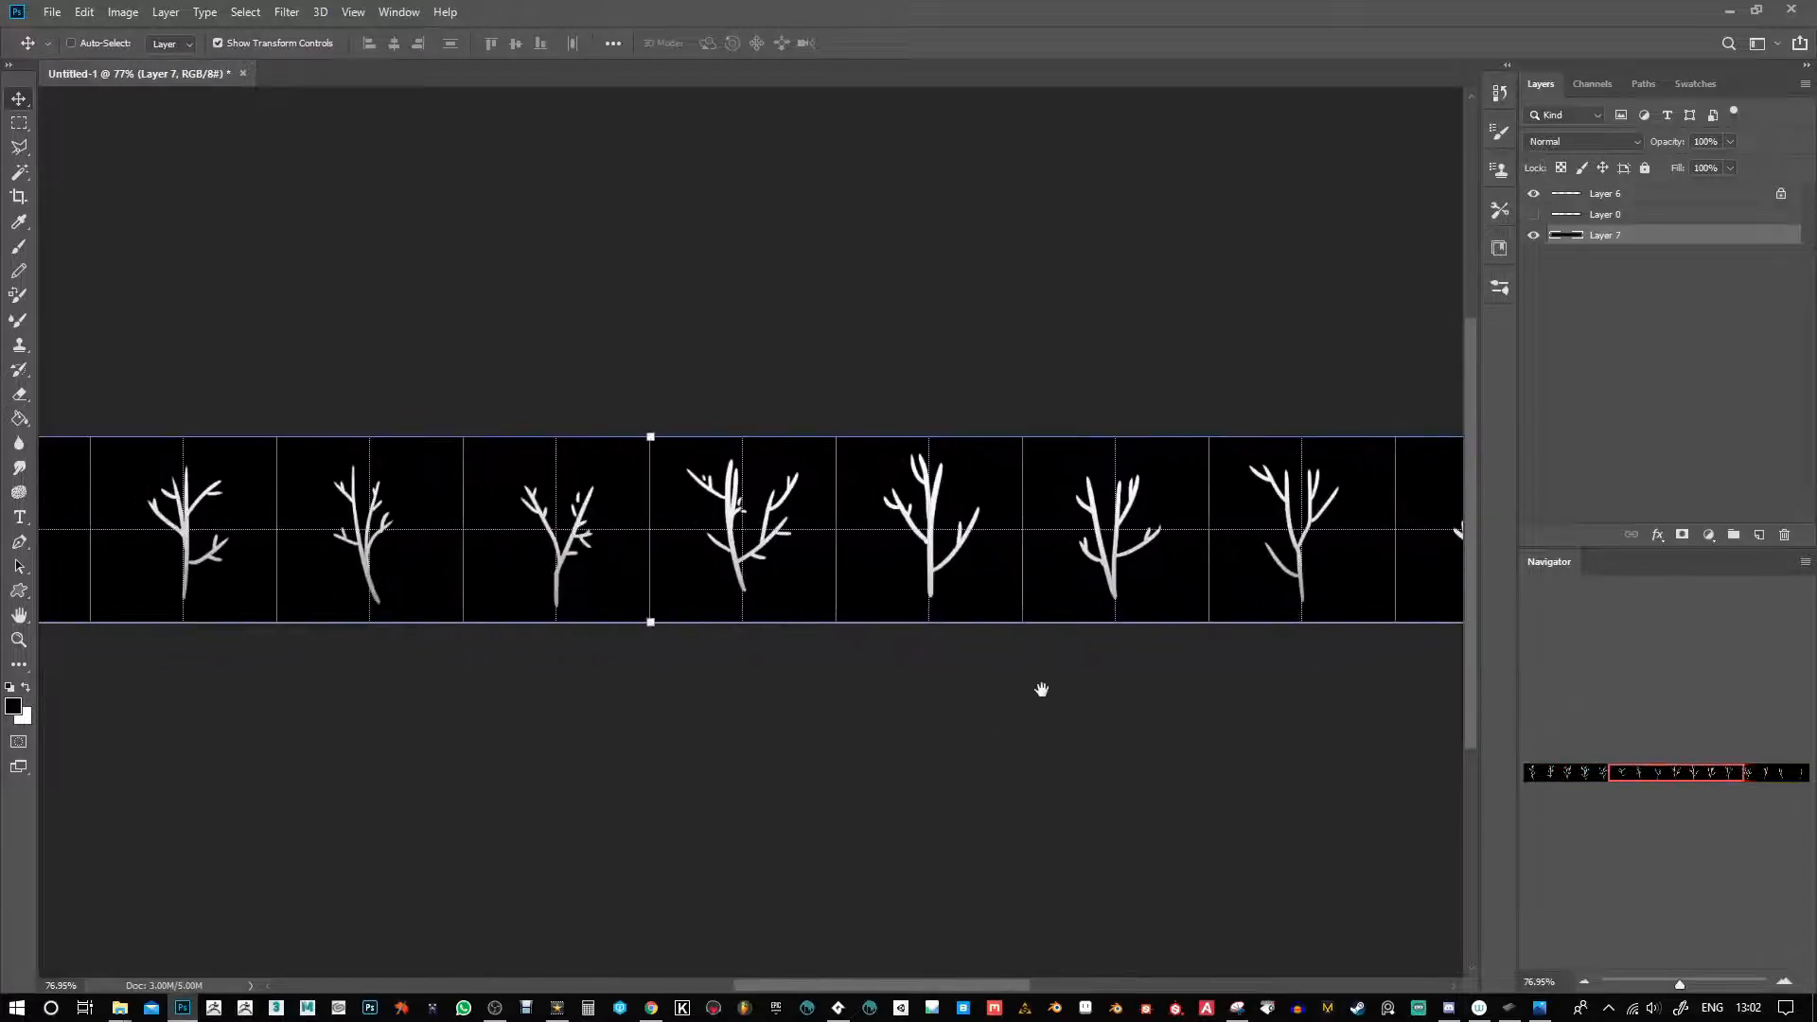
left_click_drag(1175, 684, 1302, 711)
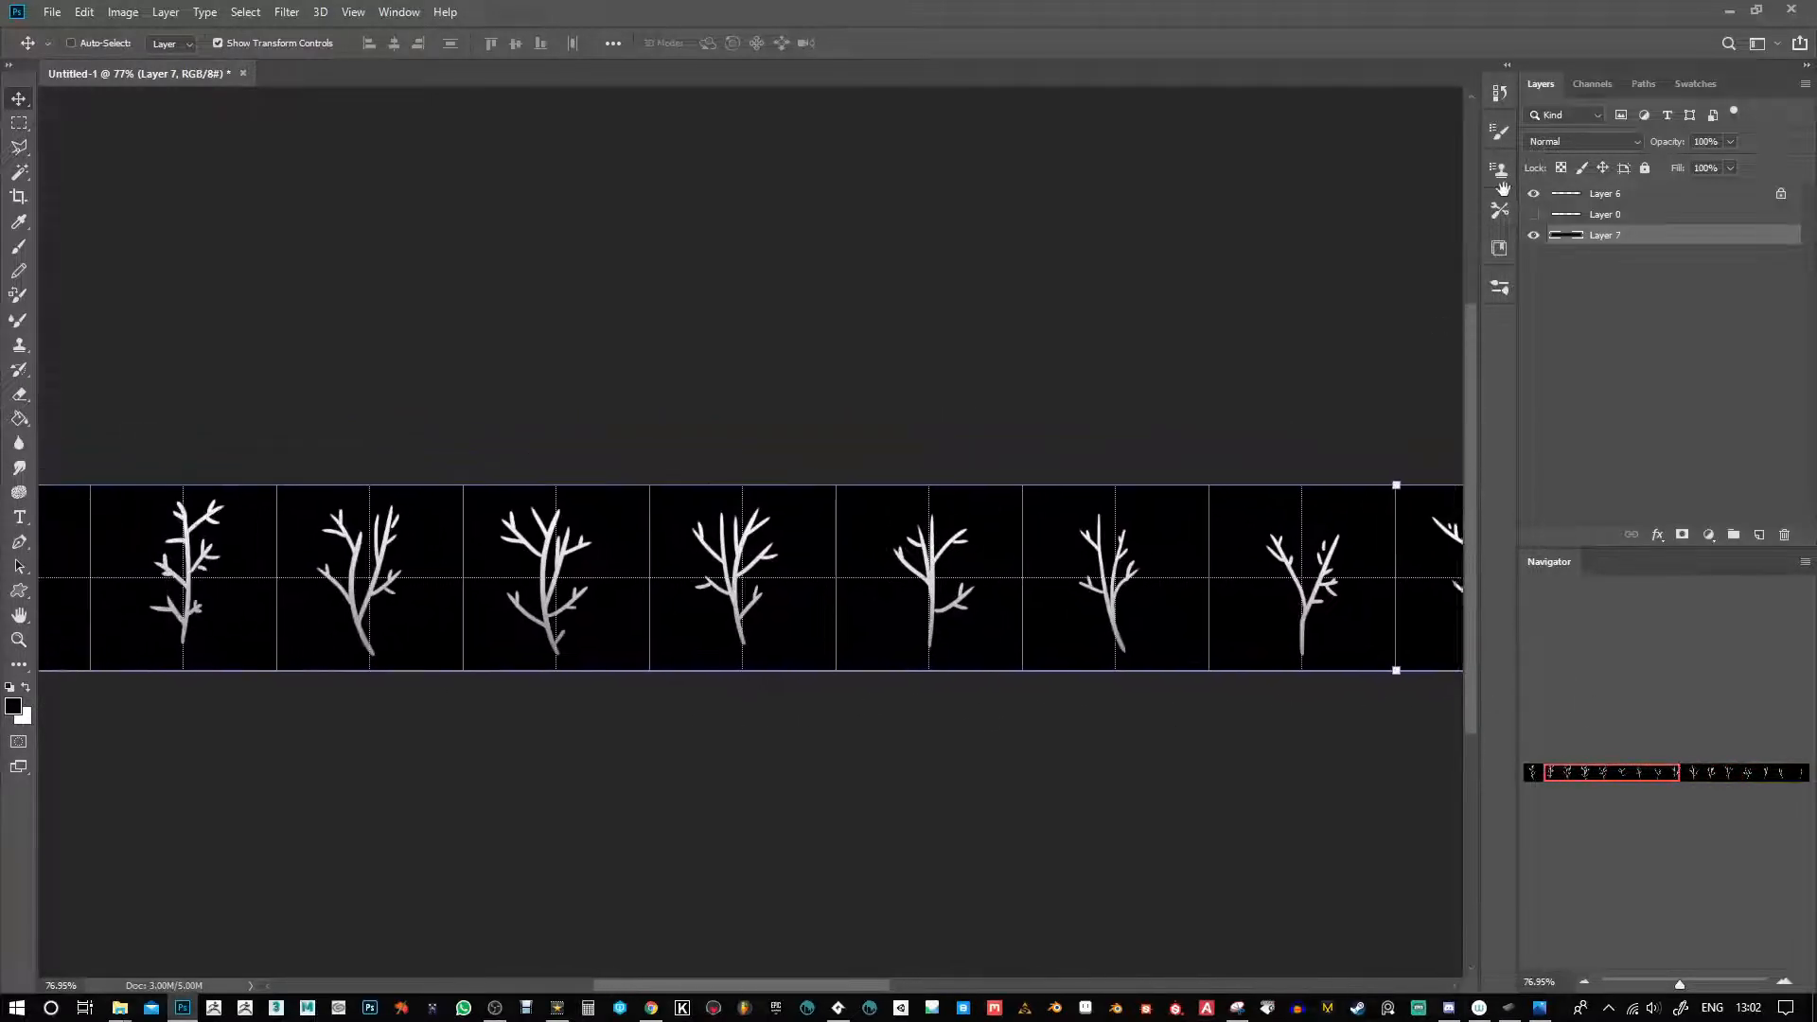
Hide Layer 6 and add two empty layers, one directly above Layer 7 and one above Layer 6.
key("alt+BackSpace")
left_click(1758, 535)
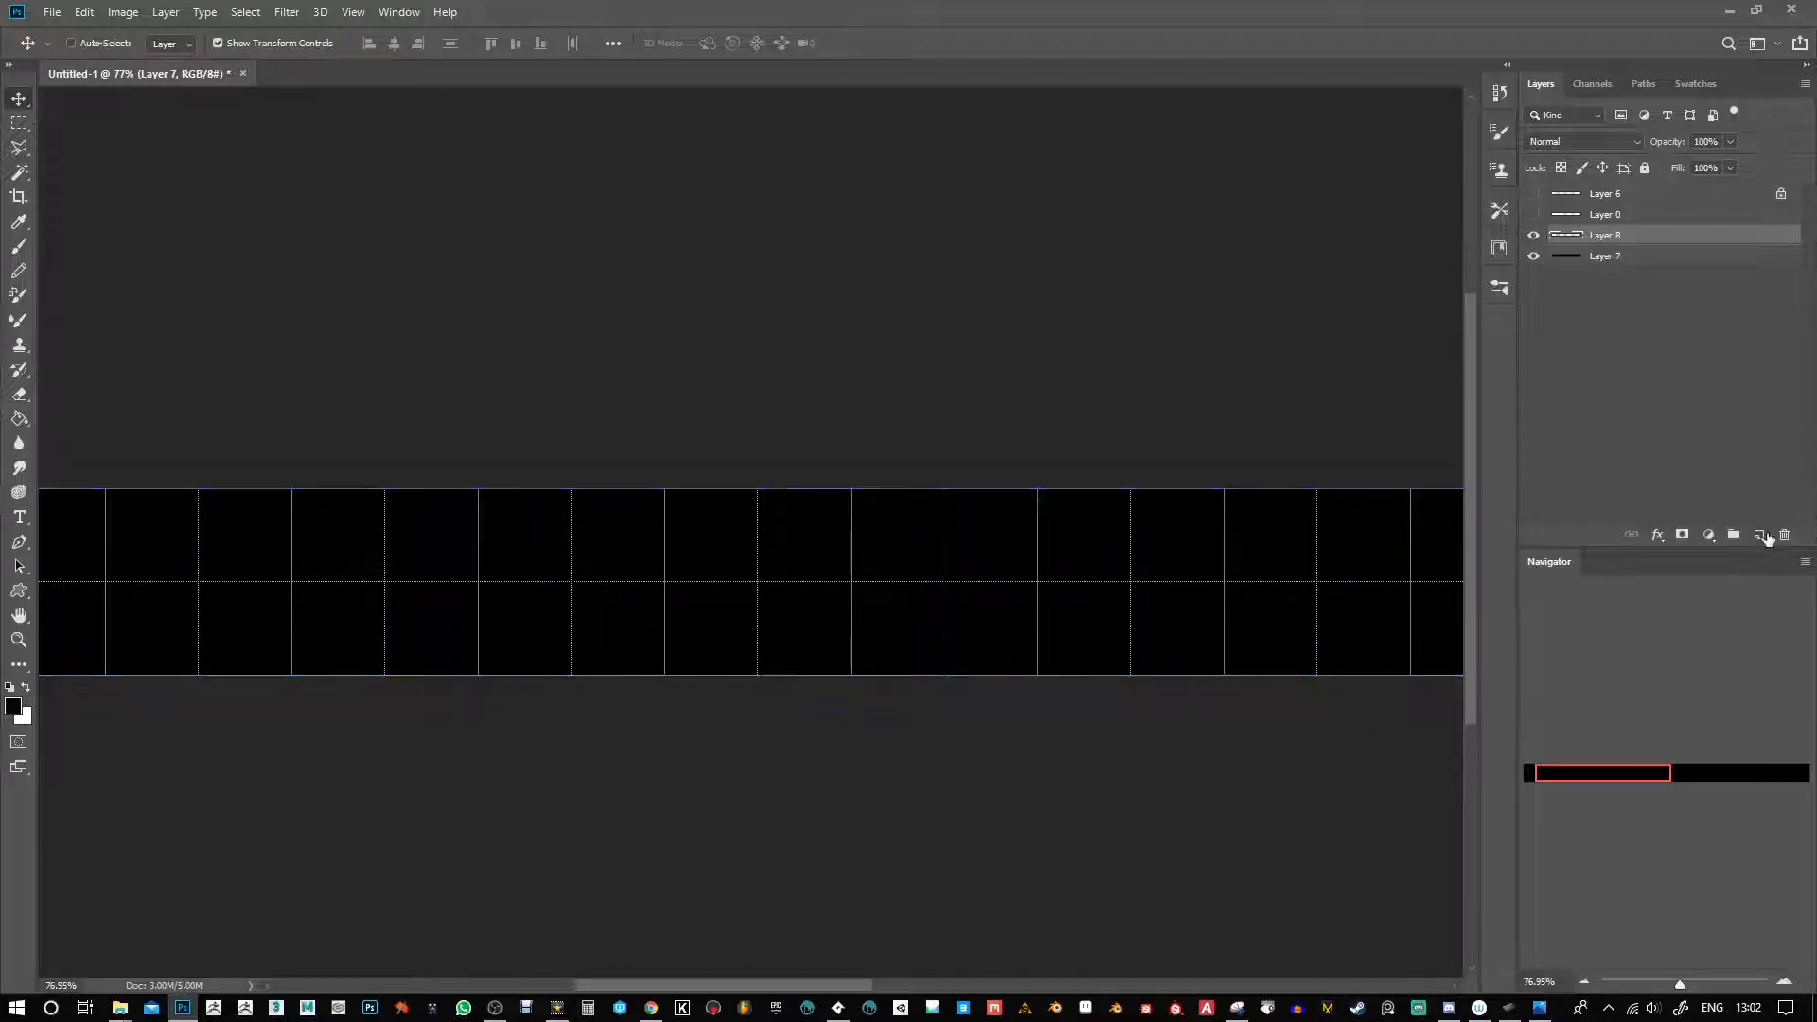
left_click_drag(1608, 194, 1608, 195)
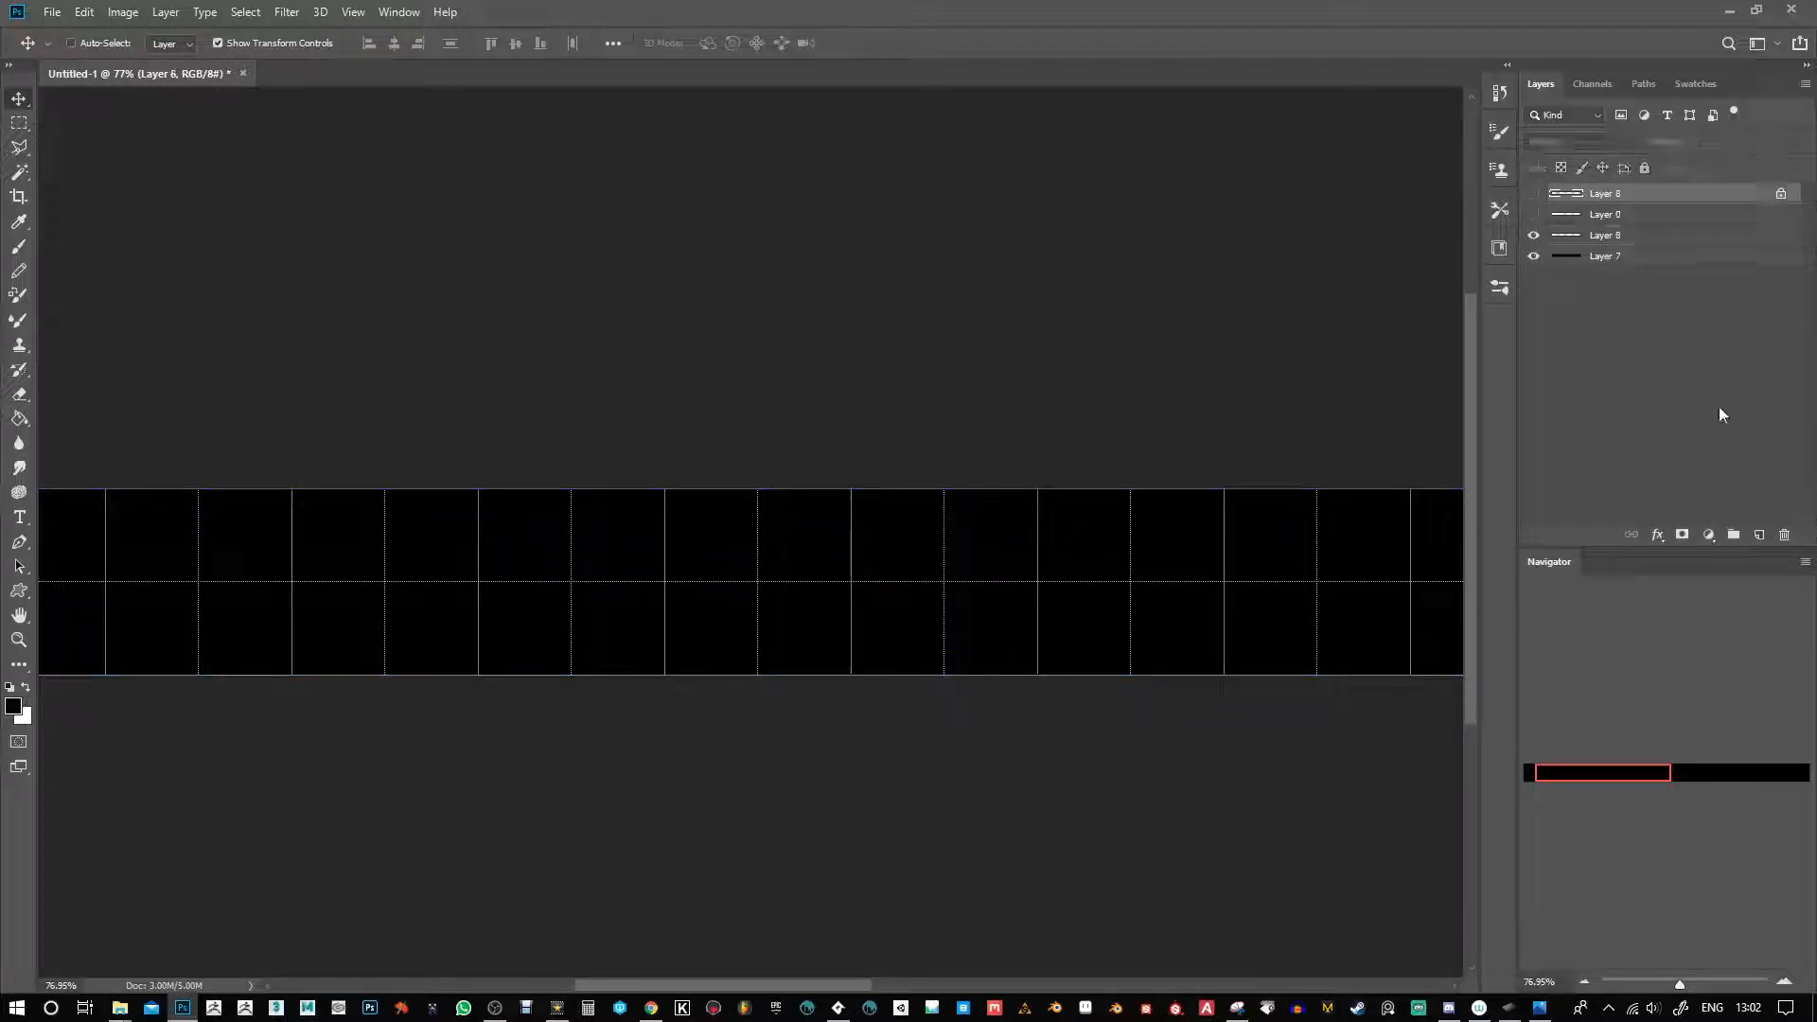
left_click(1758, 536)
left_click_drag(632, 344, 1044, 309)
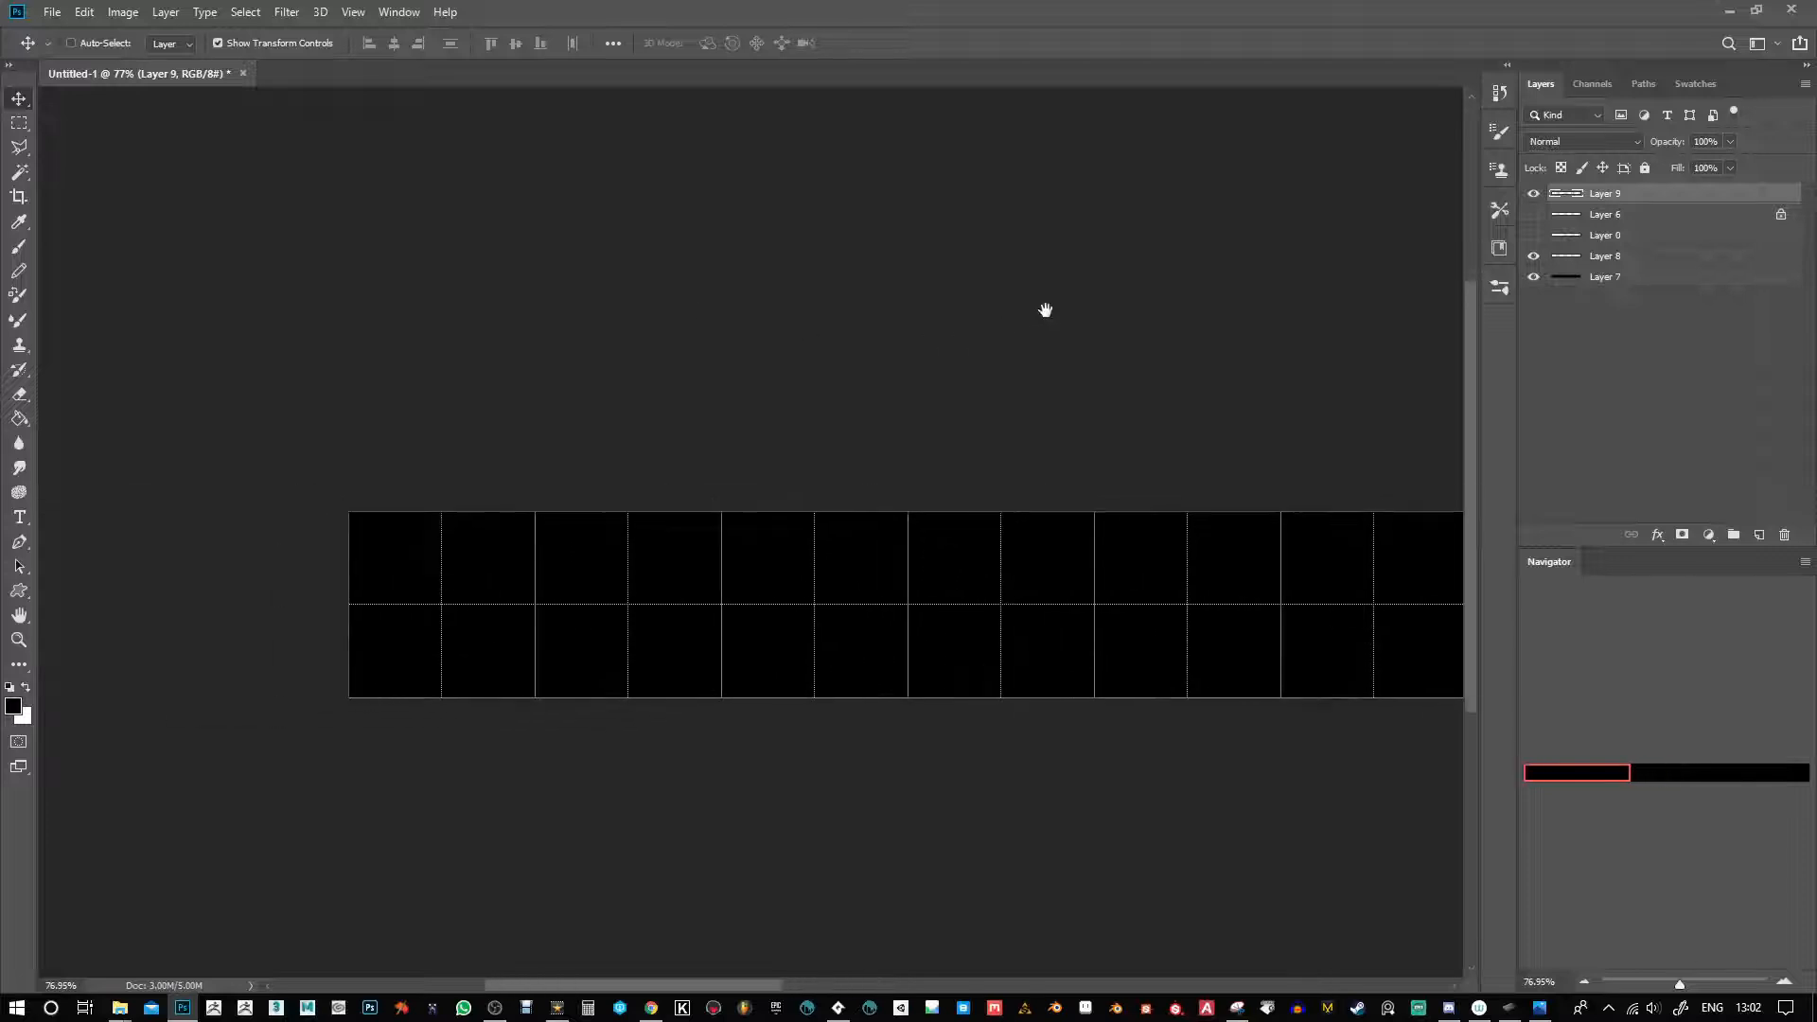
Choose the Brush tool with white as the foreground colour, try a soft stroke in the first grid cell, and undo it.
left_click(20, 247)
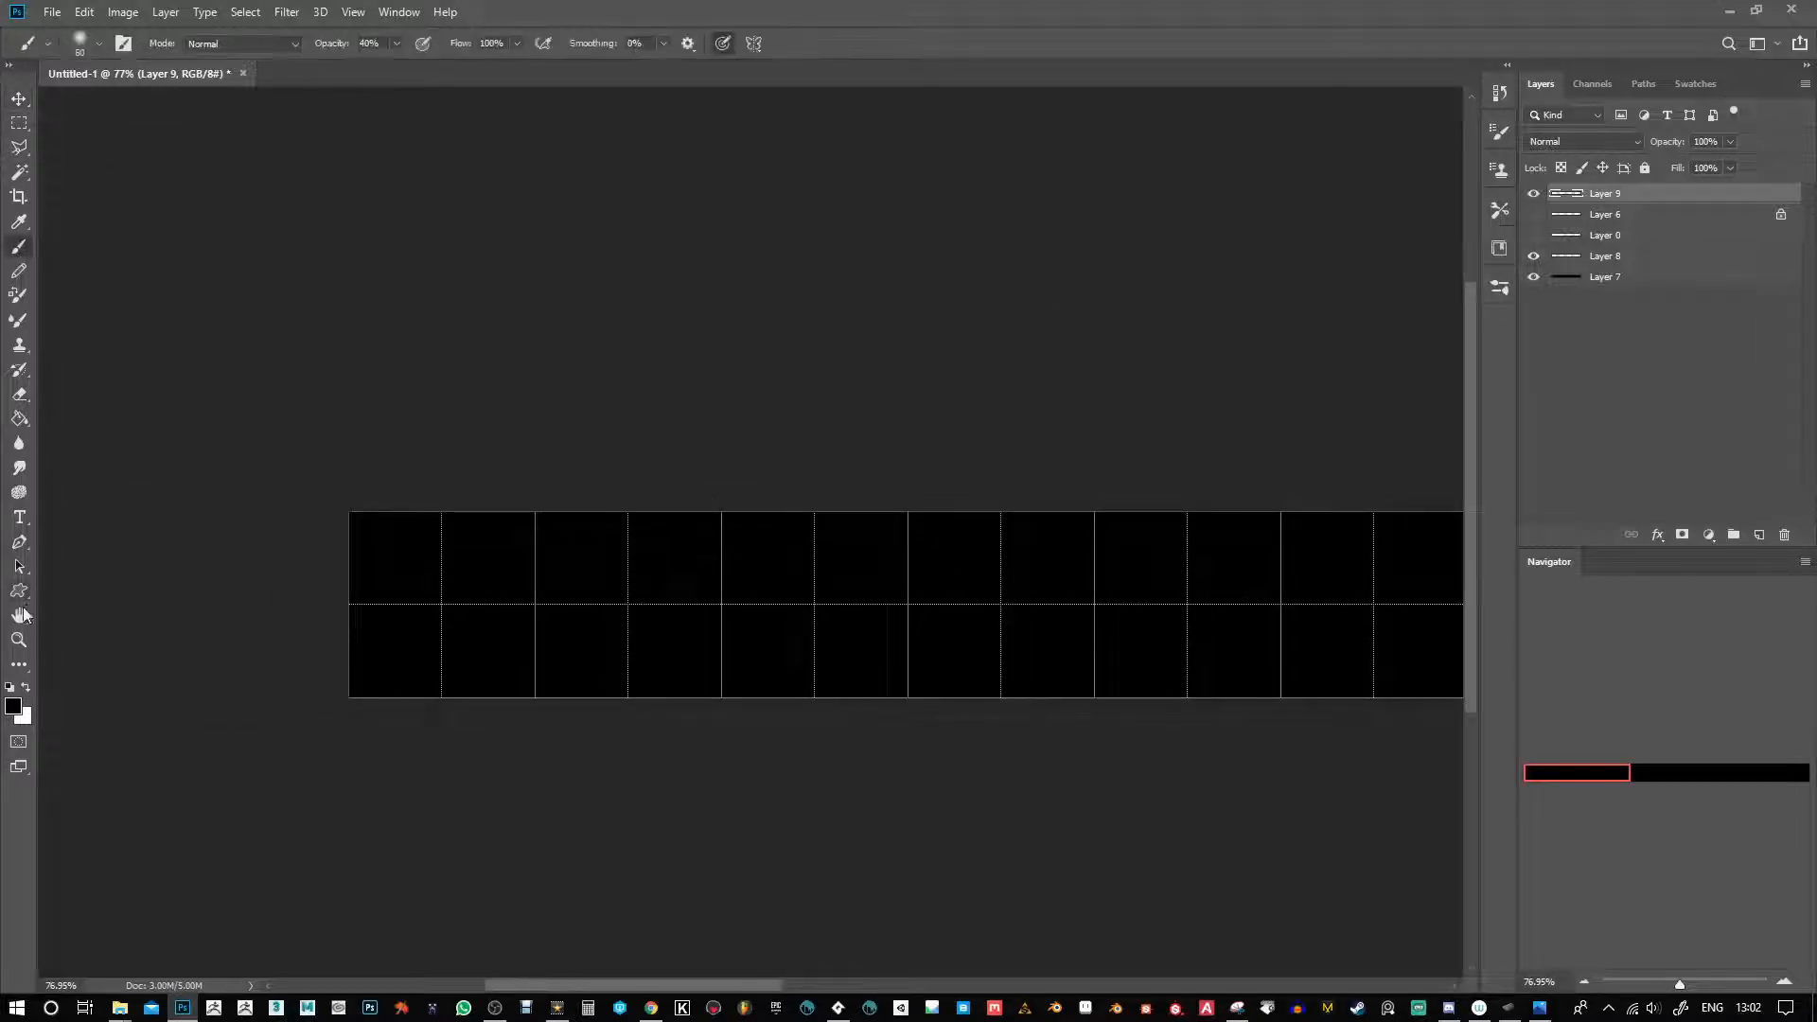
left_click(25, 688)
mouse_move(425, 584)
left_mouse_down()
mouse_move(460, 566)
mouse_move(494, 610)
left_mouse_up()
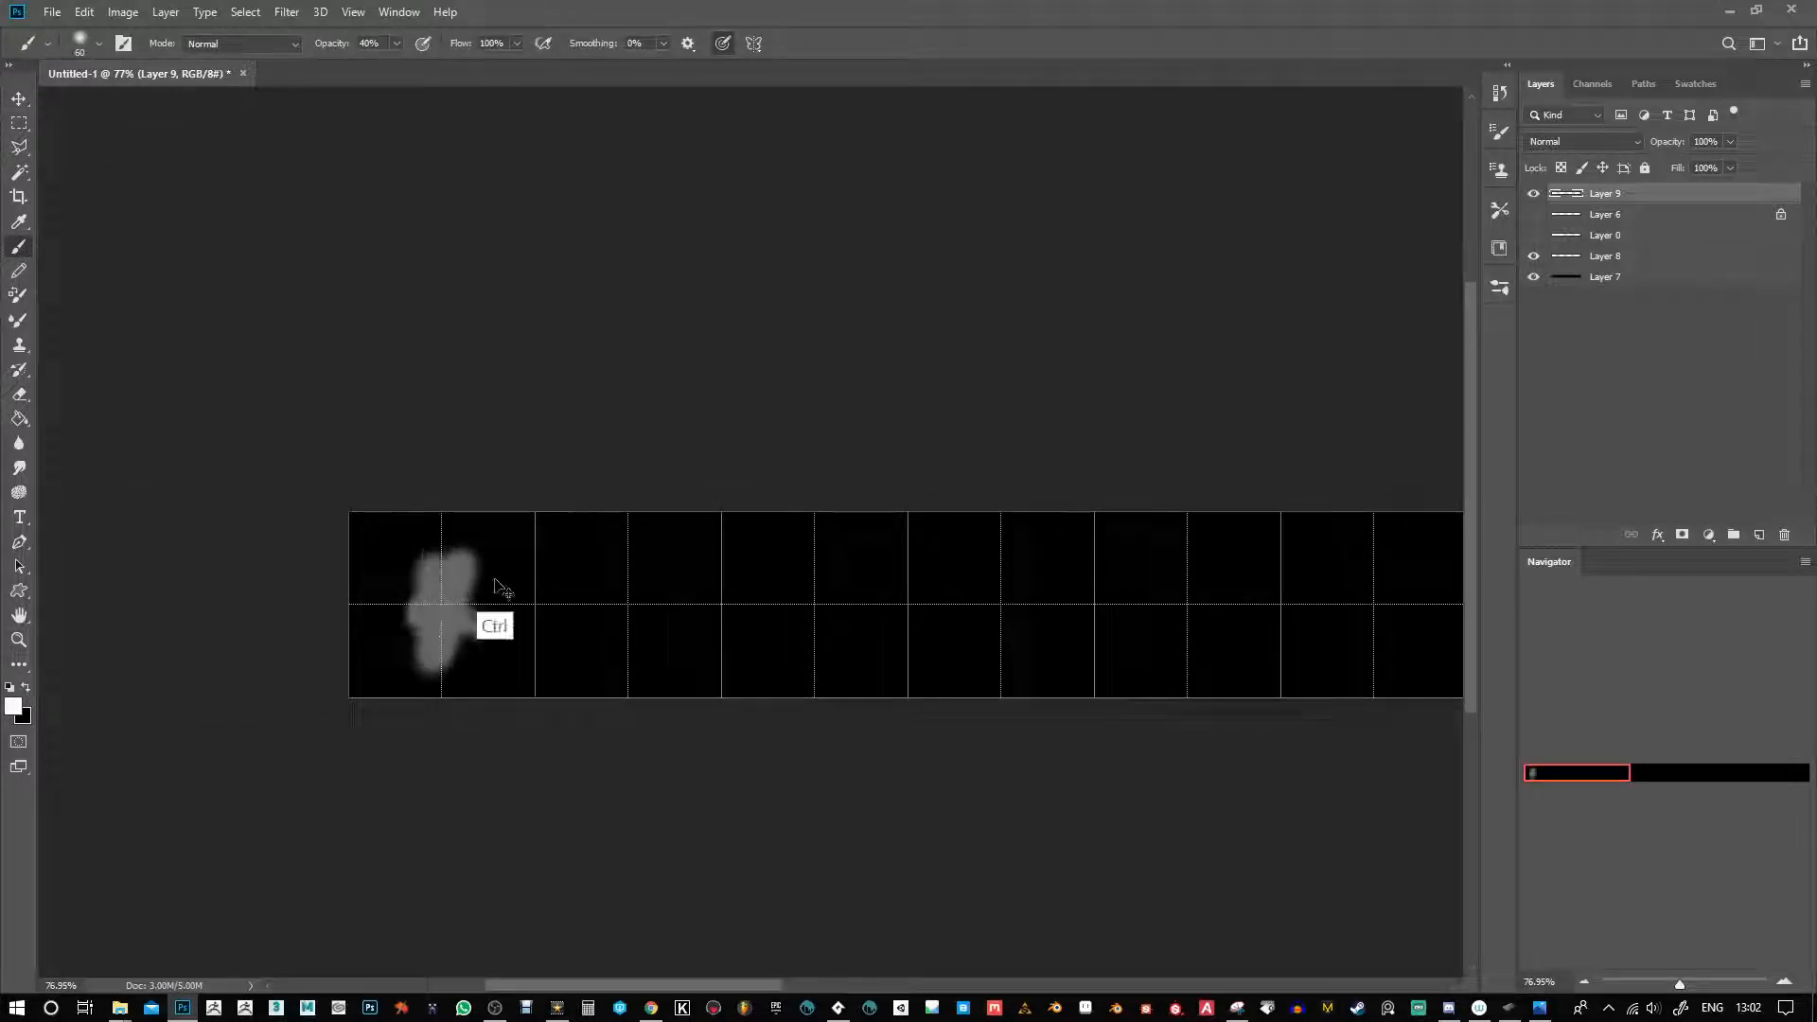
key("ctrl+z")
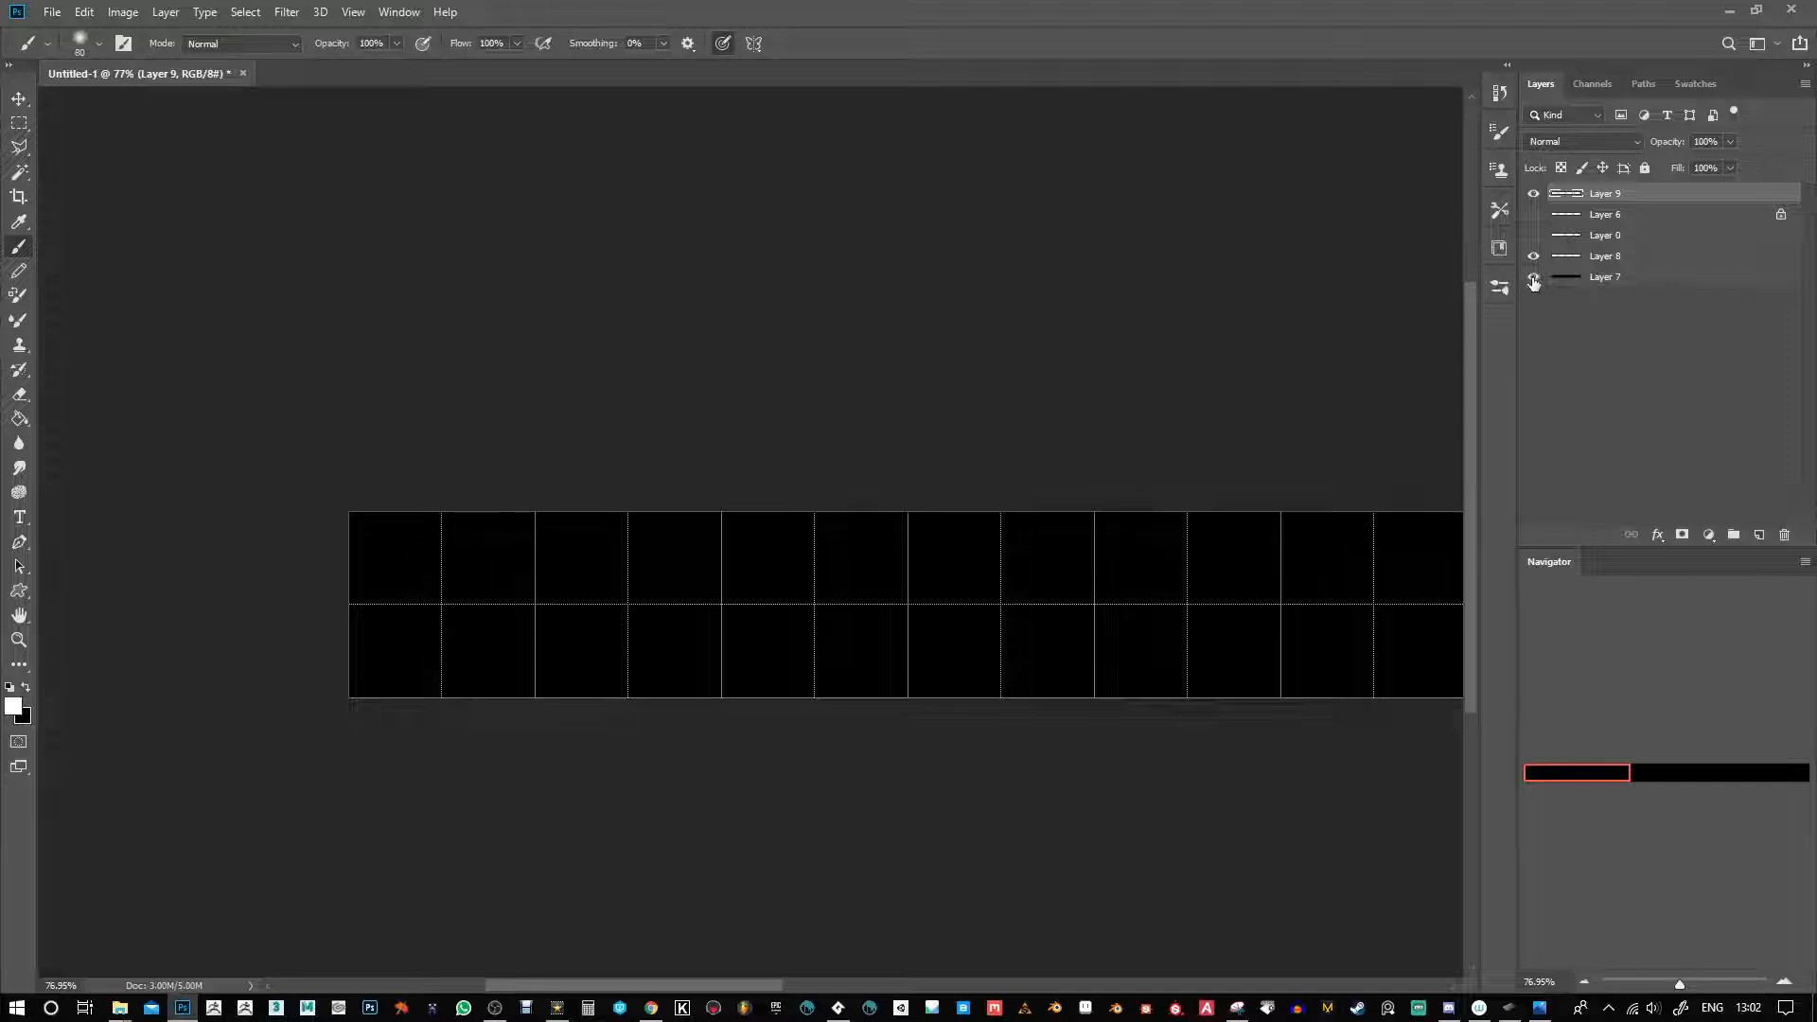
Hide Layer 8 and toggle the black Layer 7 off and on, leaving it shown behind Layer 9.
left_click(1533, 281)
left_click(1533, 256)
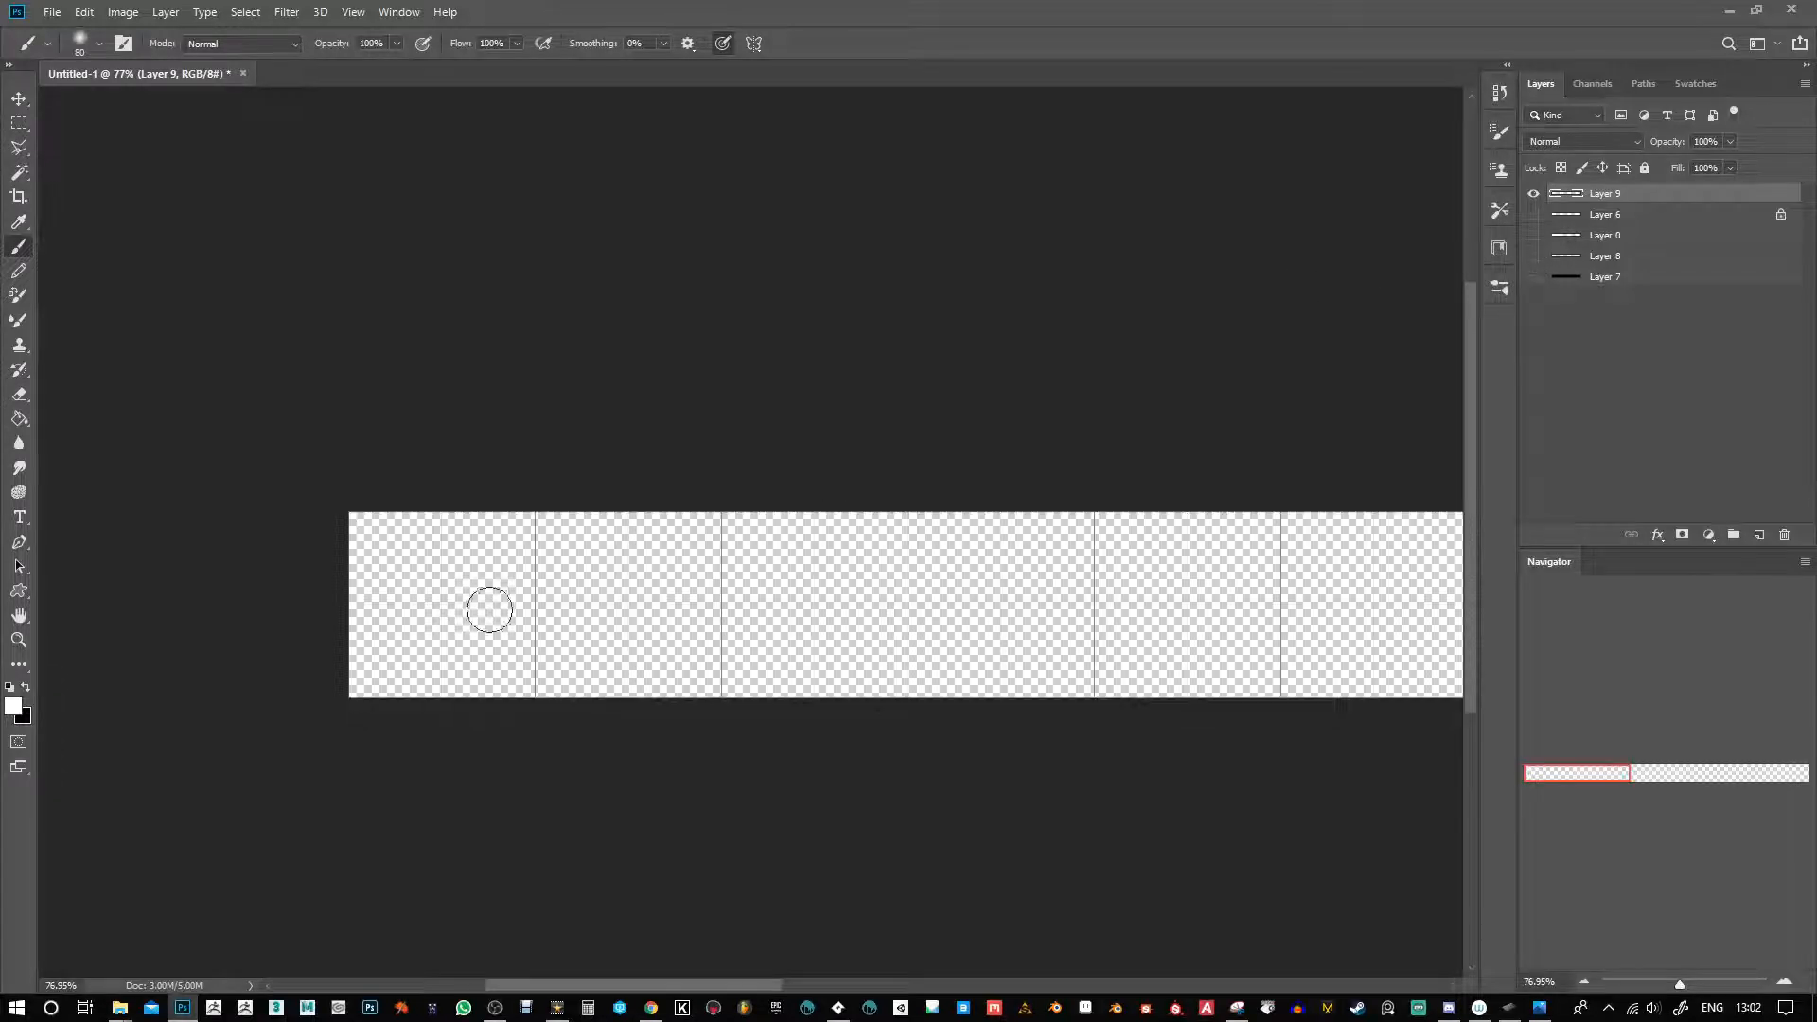
left_click(1533, 279)
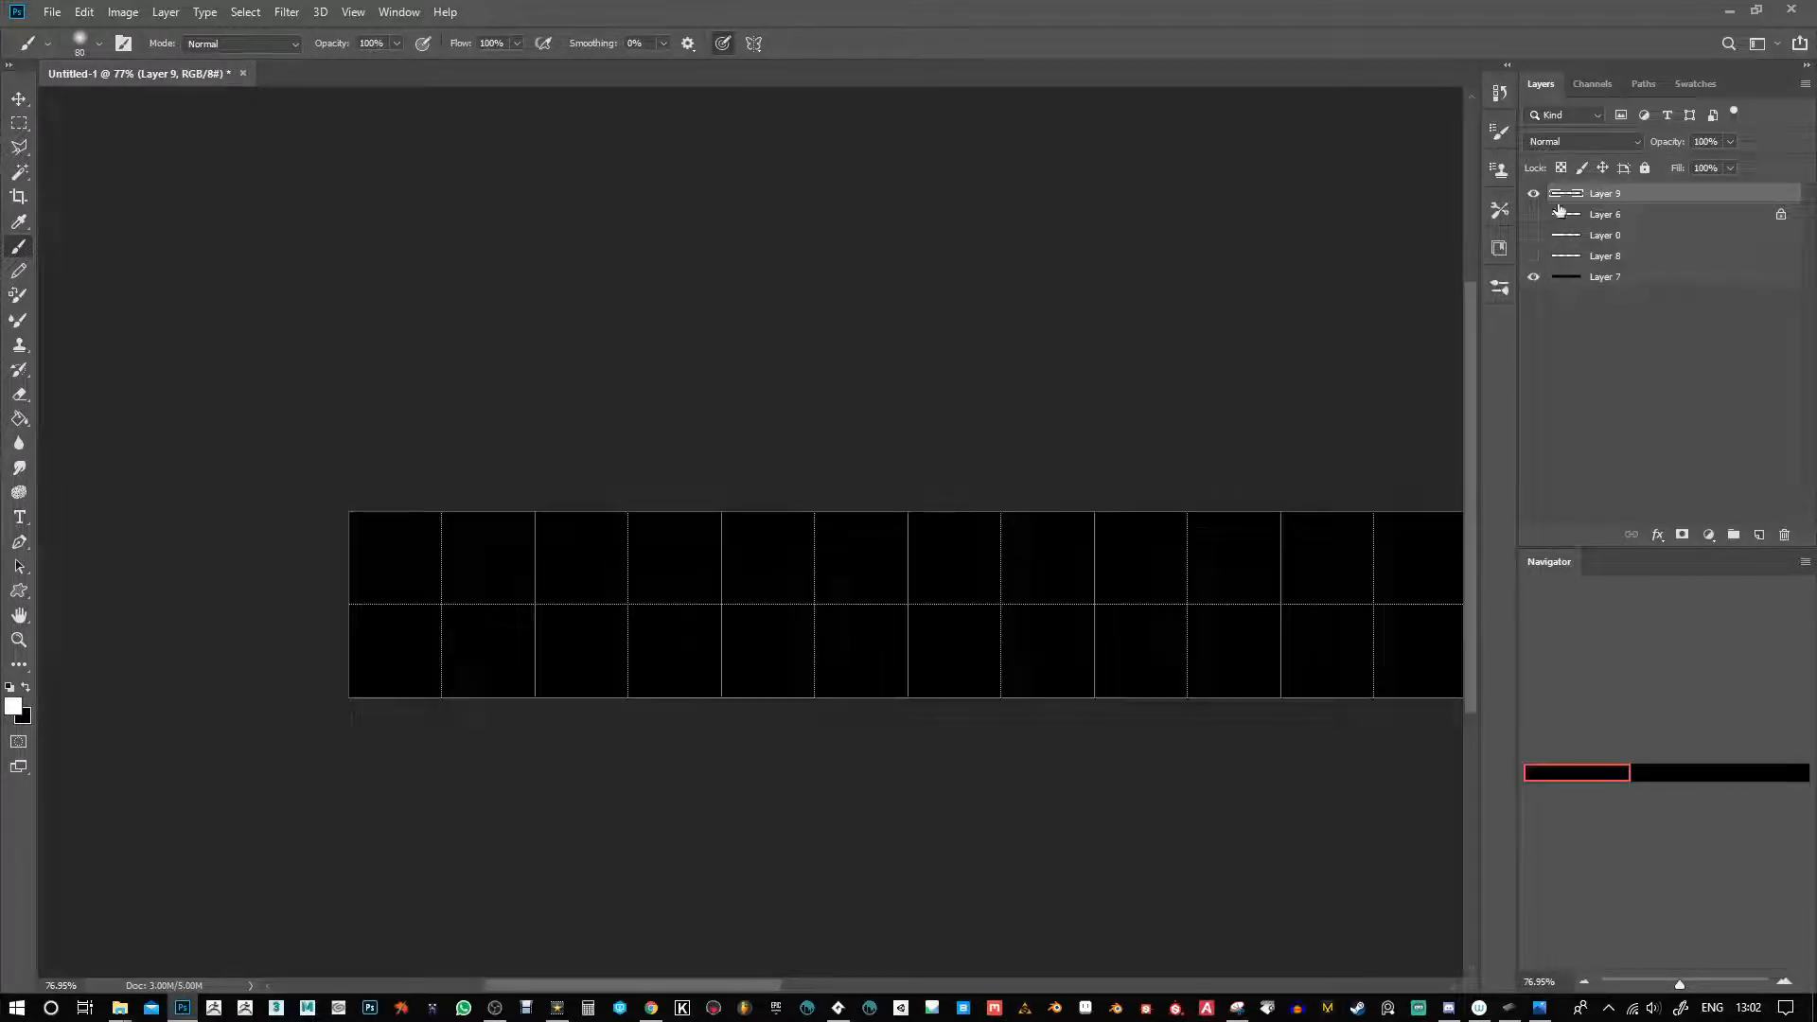
left_click(1534, 279)
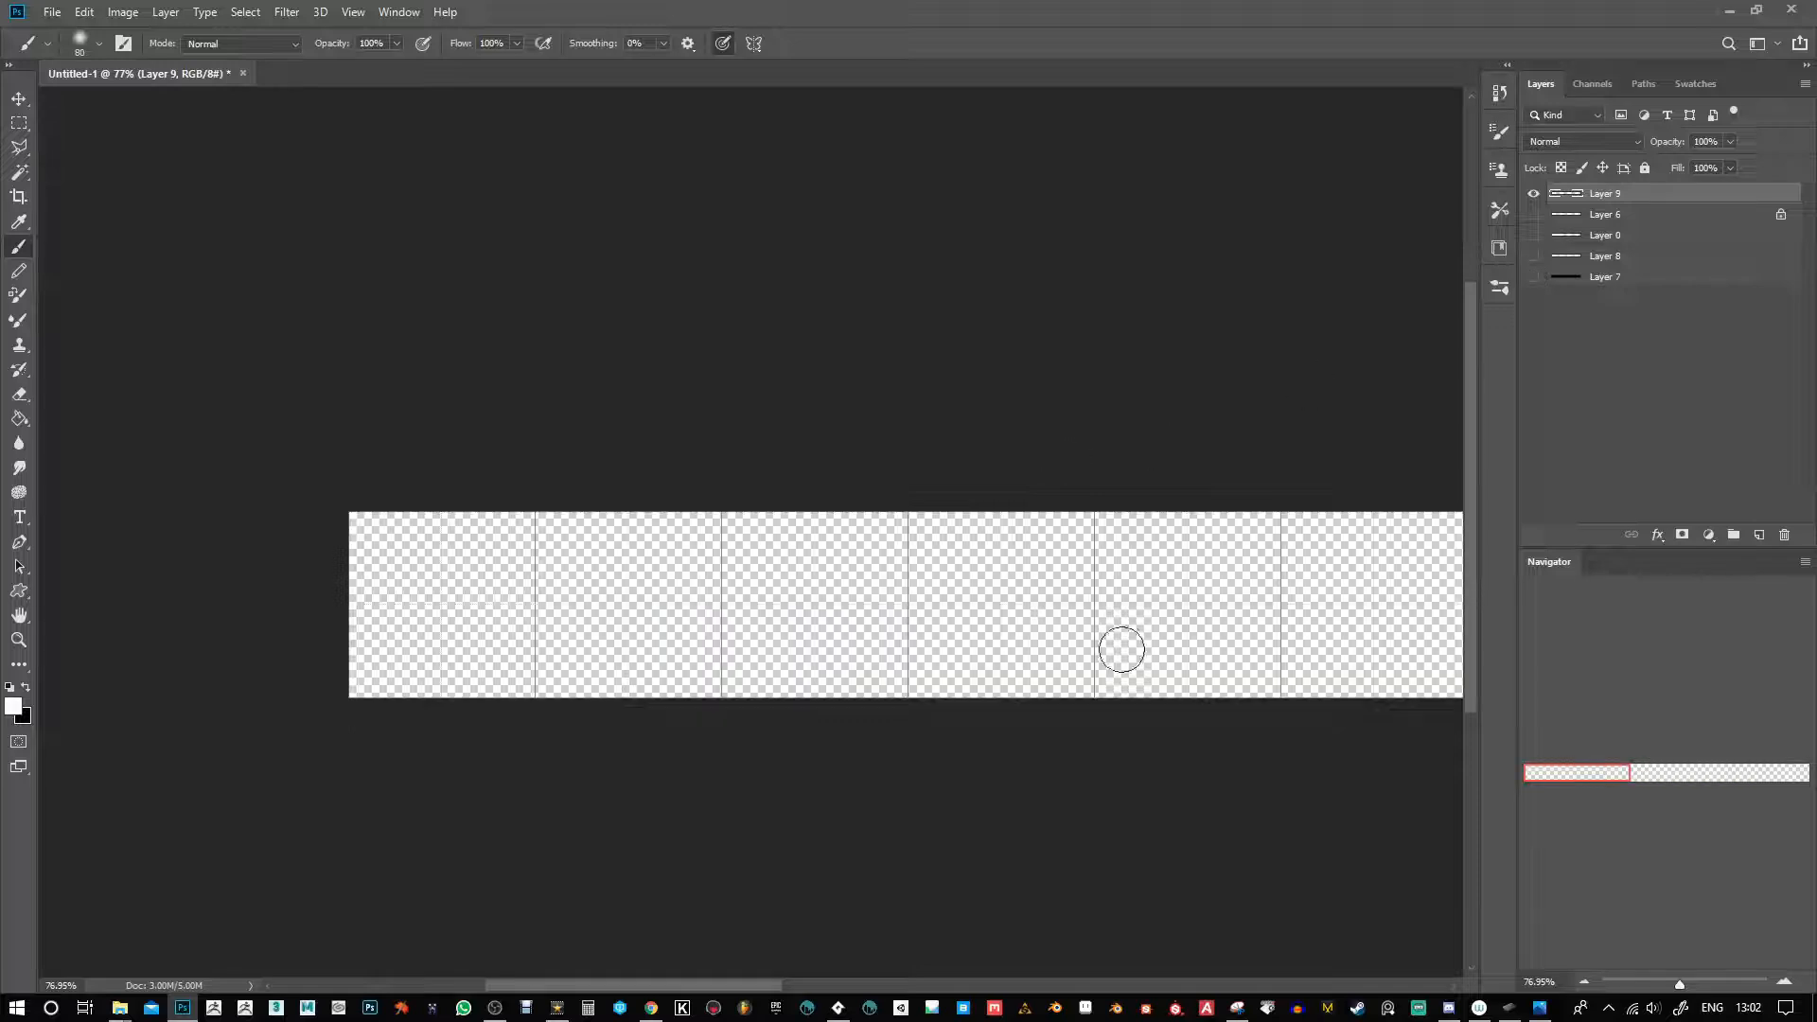
left_click(1533, 278)
Paint a large soft white dot in the first grid cell and clusters of smaller dots in the second to fifth cells.
left_click_drag(450, 590, 452, 602)
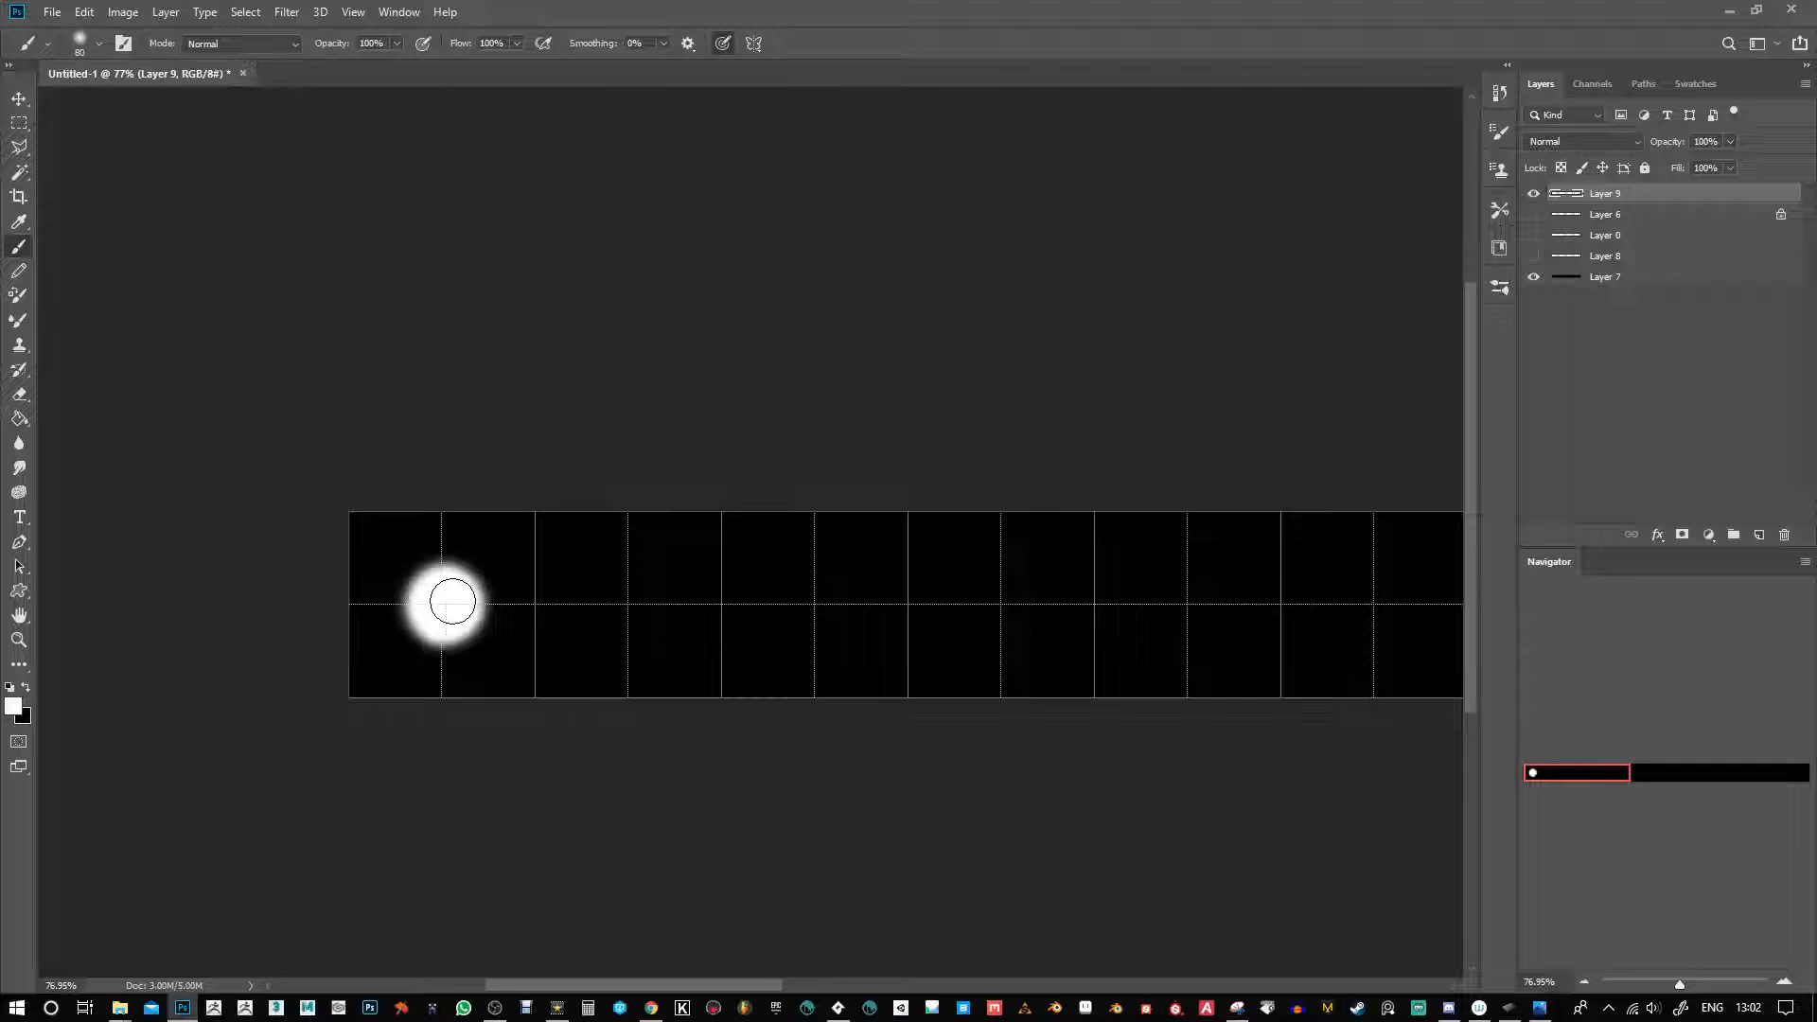
left_click_drag(626, 592, 660, 574)
left_click_drag(816, 604, 791, 568)
left_click(1043, 565)
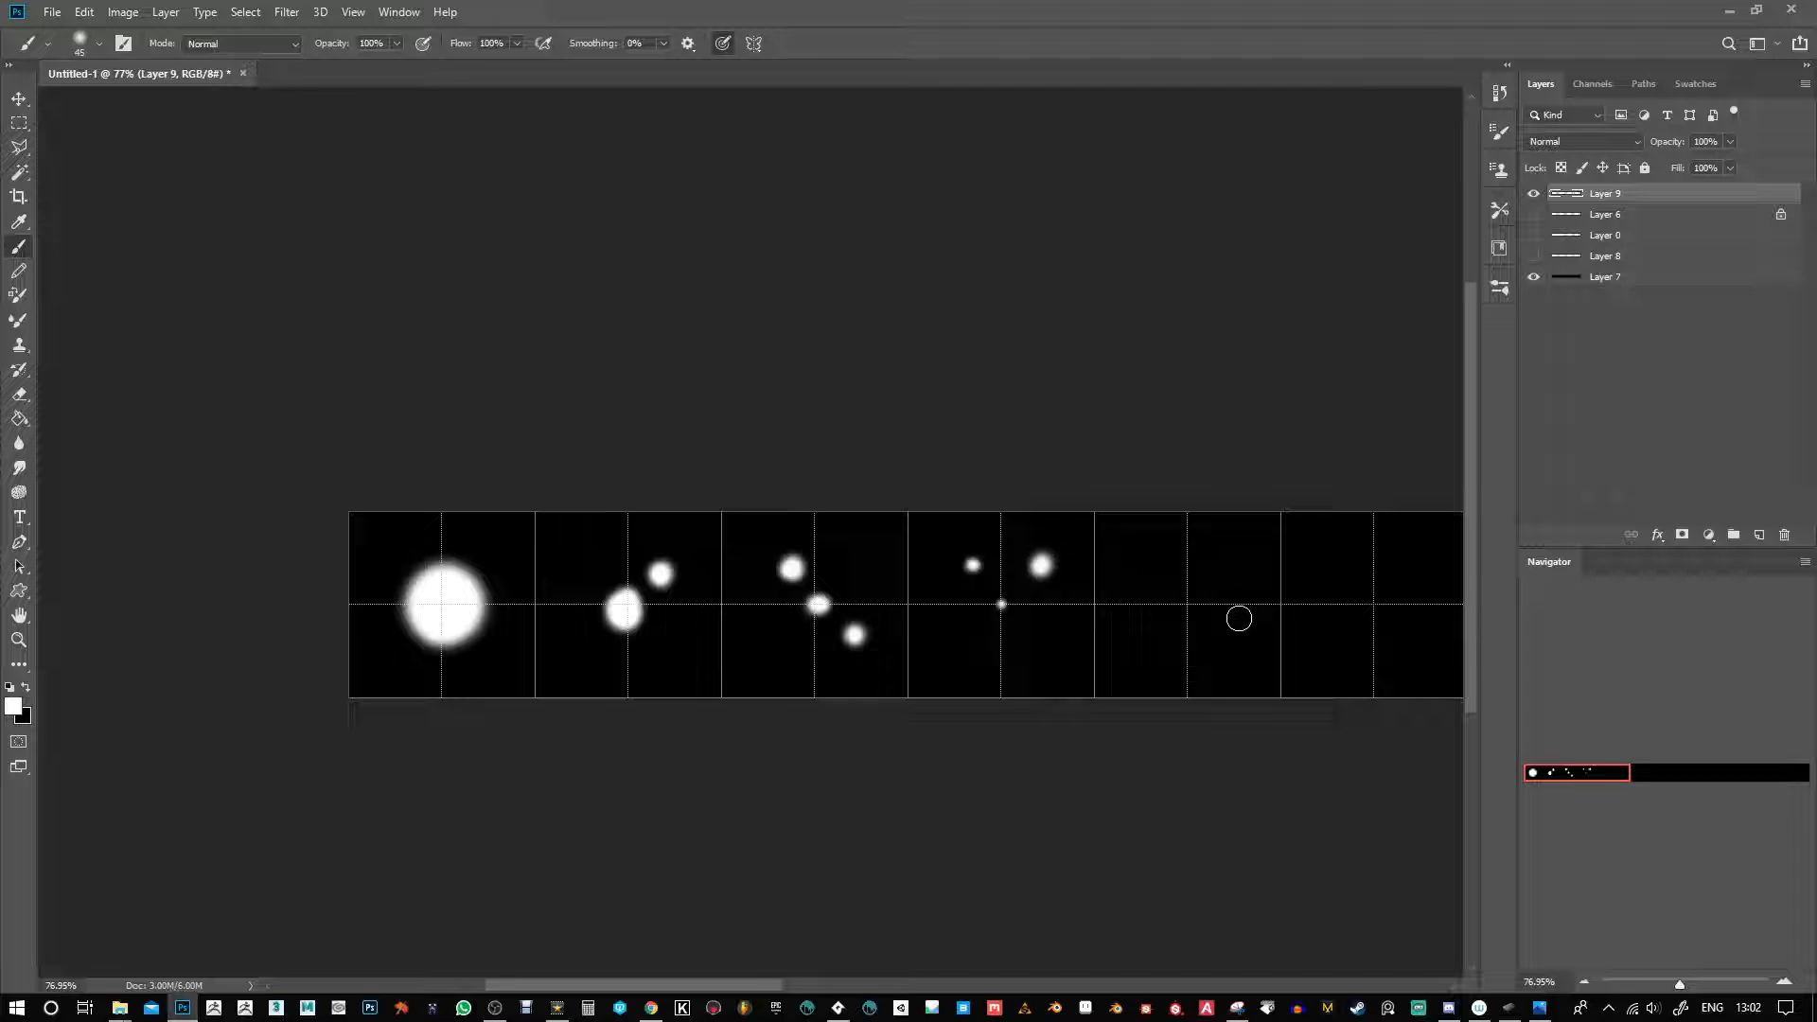
left_click(1201, 625)
left_click(1166, 617)
left_click(1207, 585)
left_click_drag(1281, 597, 1279, 687)
key("ctrl+z")
left_click_drag(1315, 612, 1343, 541)
key("ctrl+z")
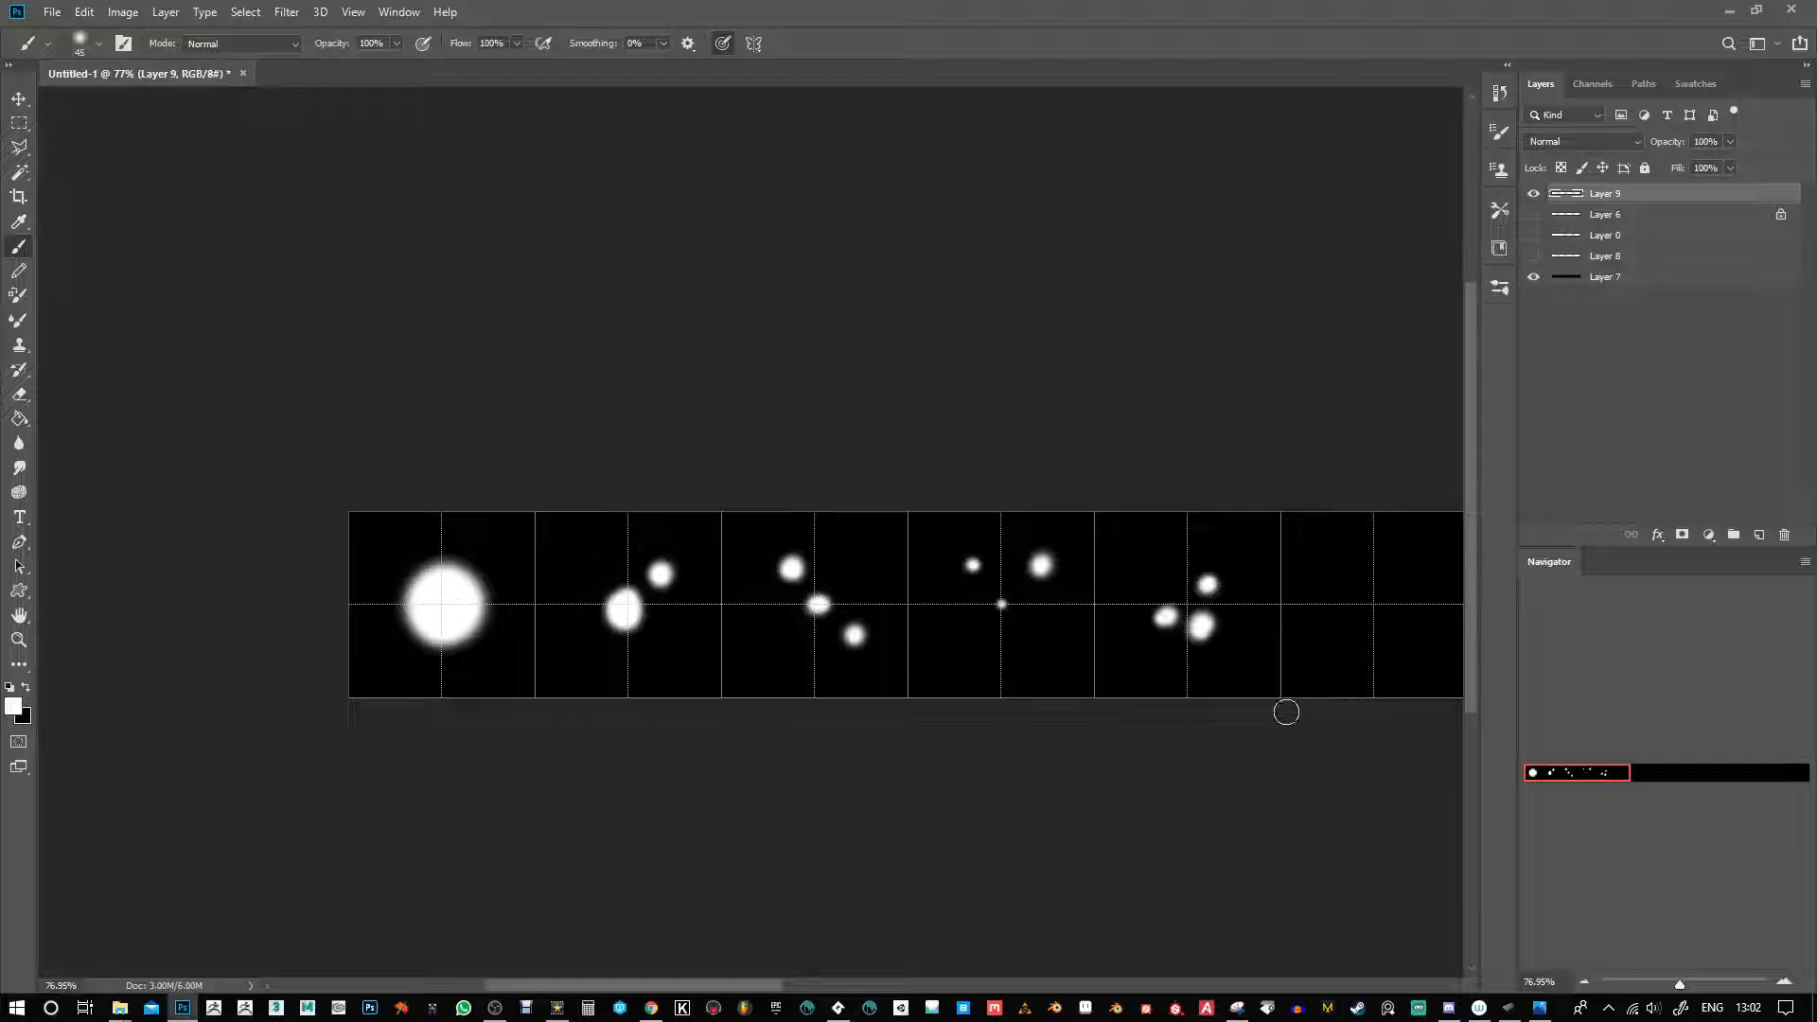
Paint varied groups of short, soft white dabs in the sixth to eighth cells and a single slanted dab in the ninth.
left_click_drag(1286, 712, 864, 681)
mouse_move(924, 526)
left_mouse_down()
mouse_move(945, 561)
mouse_move(982, 547)
left_mouse_up()
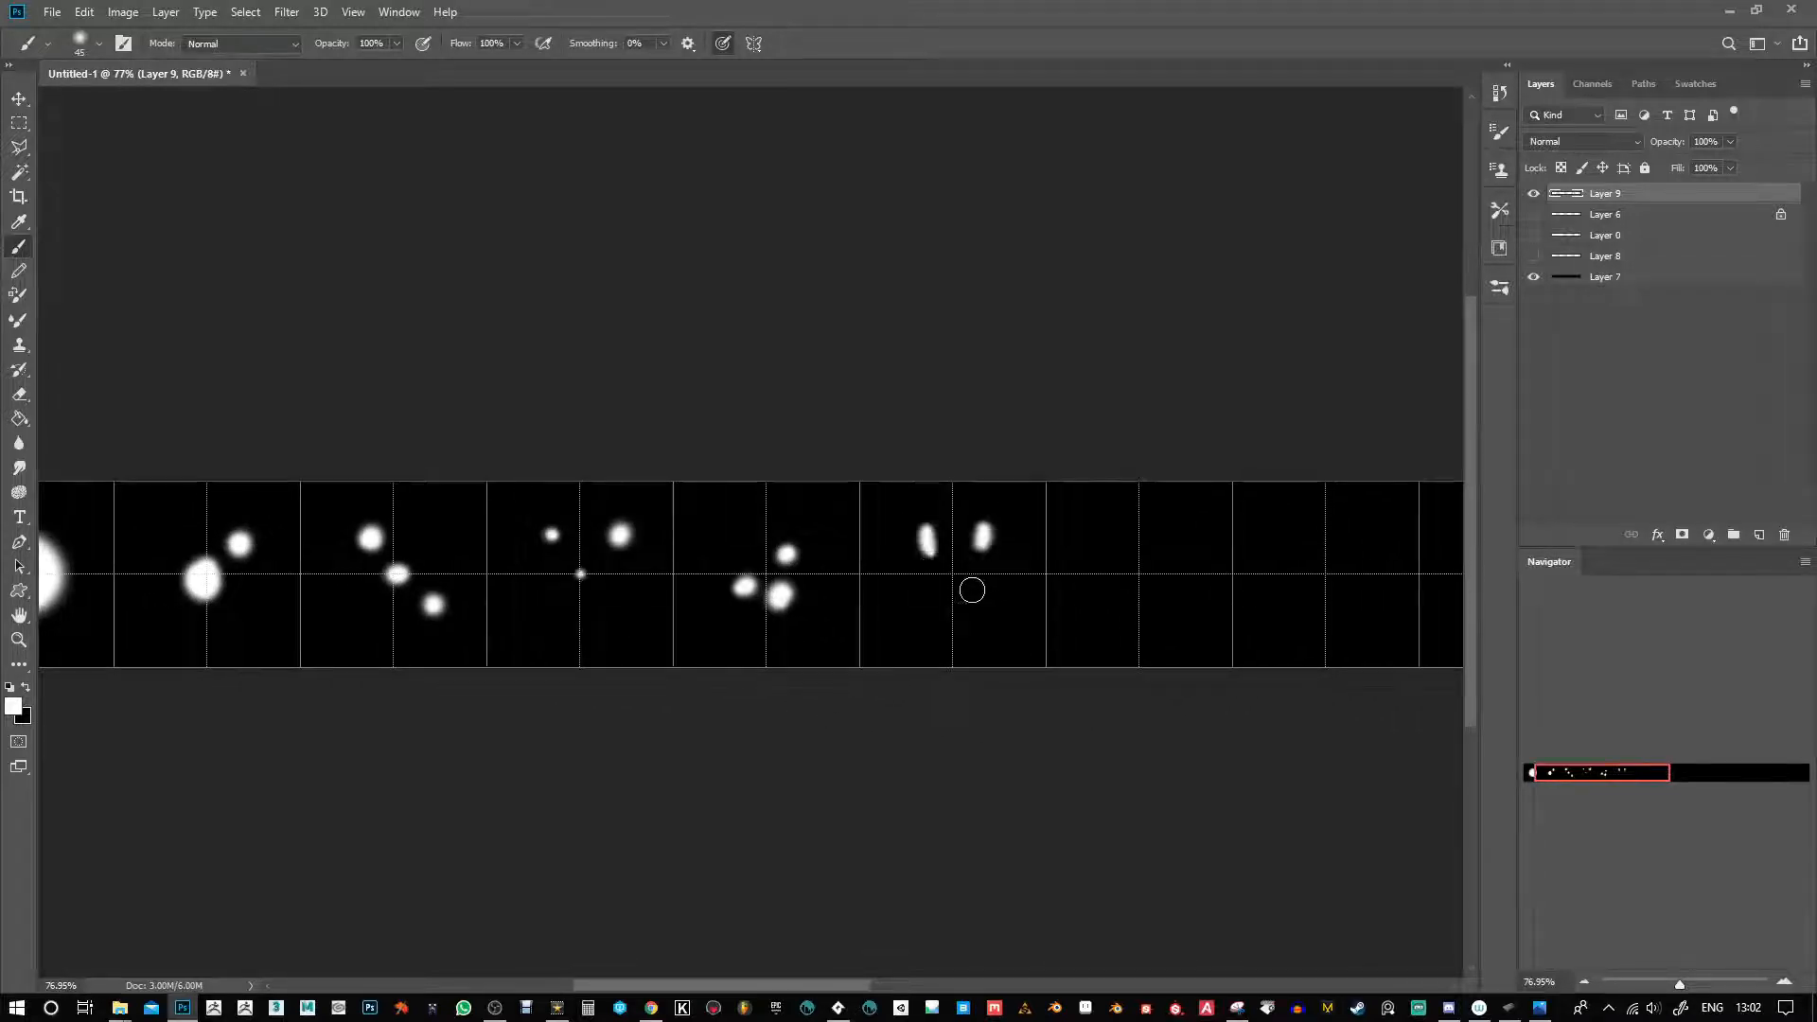
mouse_move(1129, 557)
left_mouse_down()
mouse_move(1165, 602)
mouse_move(1178, 531)
left_mouse_up()
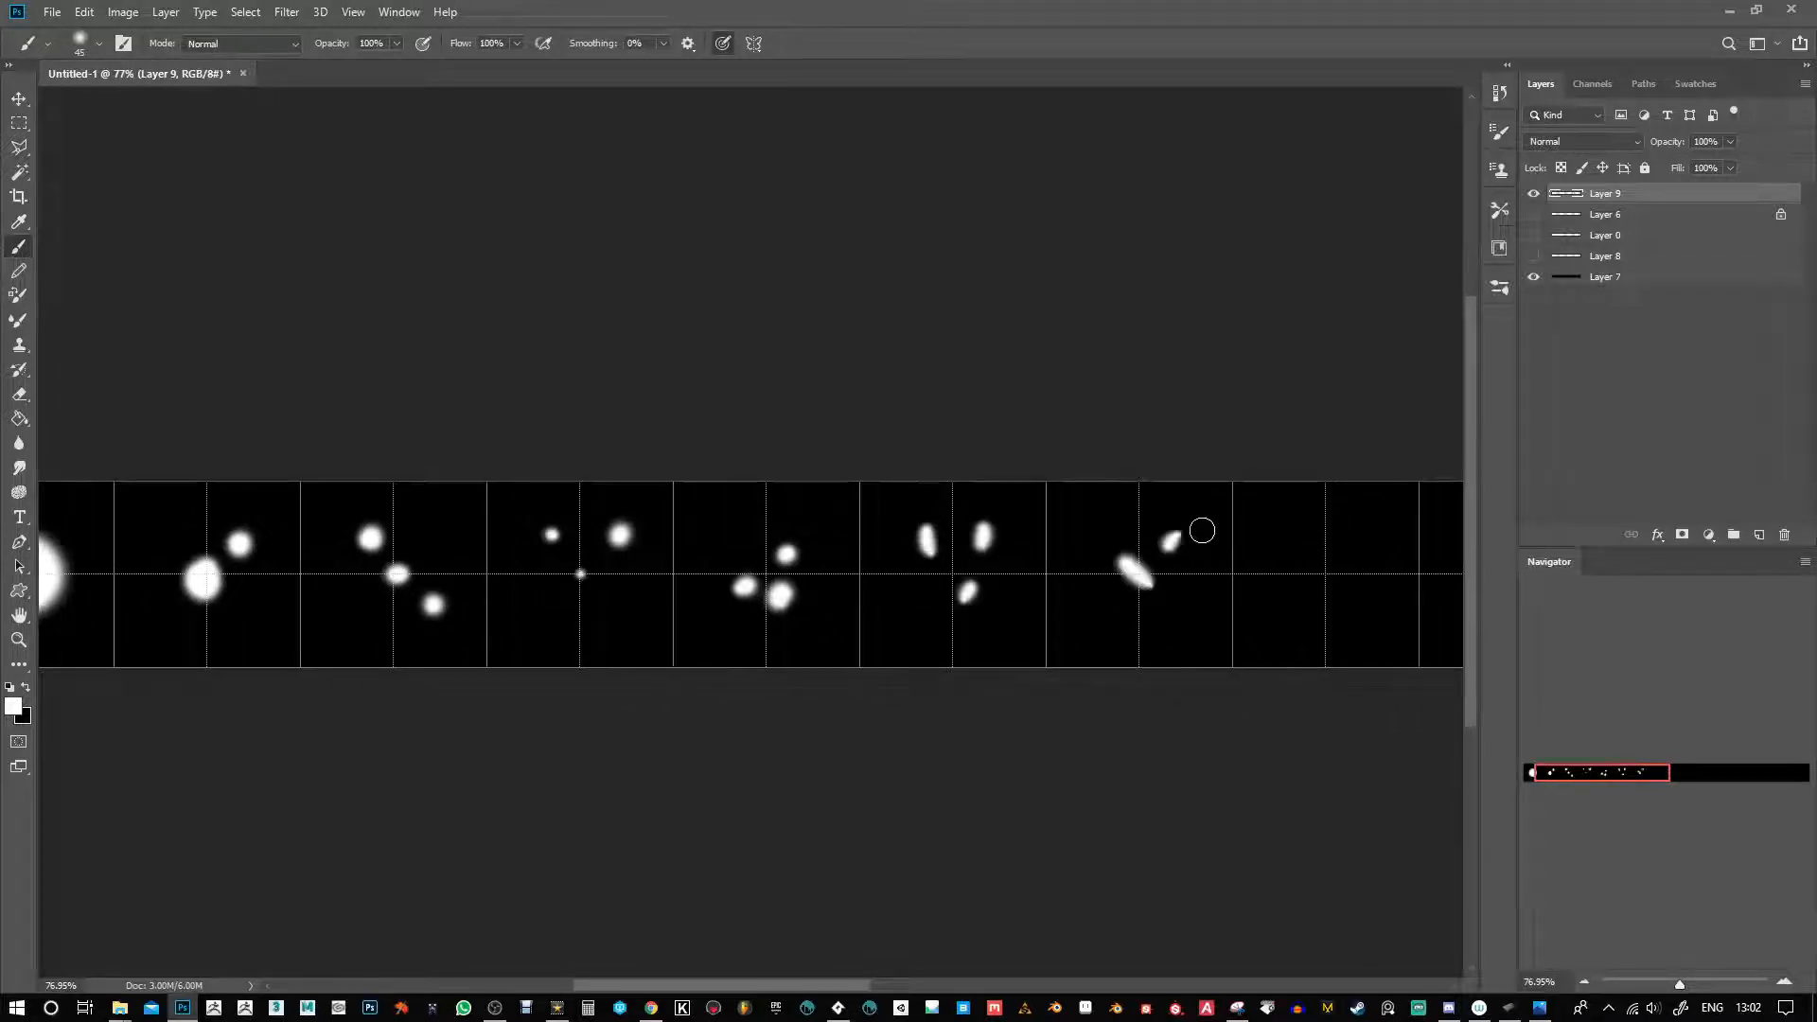
left_click_drag(1265, 673, 1048, 673)
left_click_drag(1099, 612, 1068, 620)
left_click_drag(1120, 594, 1131, 597)
left_click_drag(1285, 581, 1317, 615)
Paint a three-petal cluster in the tenth cell and a four-petal cluster in the eleventh with tapered white strokes.
mouse_move(1298, 701)
left_mouse_down()
mouse_move(1035, 714)
mouse_move(968, 668)
left_mouse_up()
mouse_move(1081, 601)
left_mouse_down()
mouse_move(1060, 552)
mouse_move(1119, 561)
left_mouse_up()
left_click_drag(1096, 606, 1073, 629)
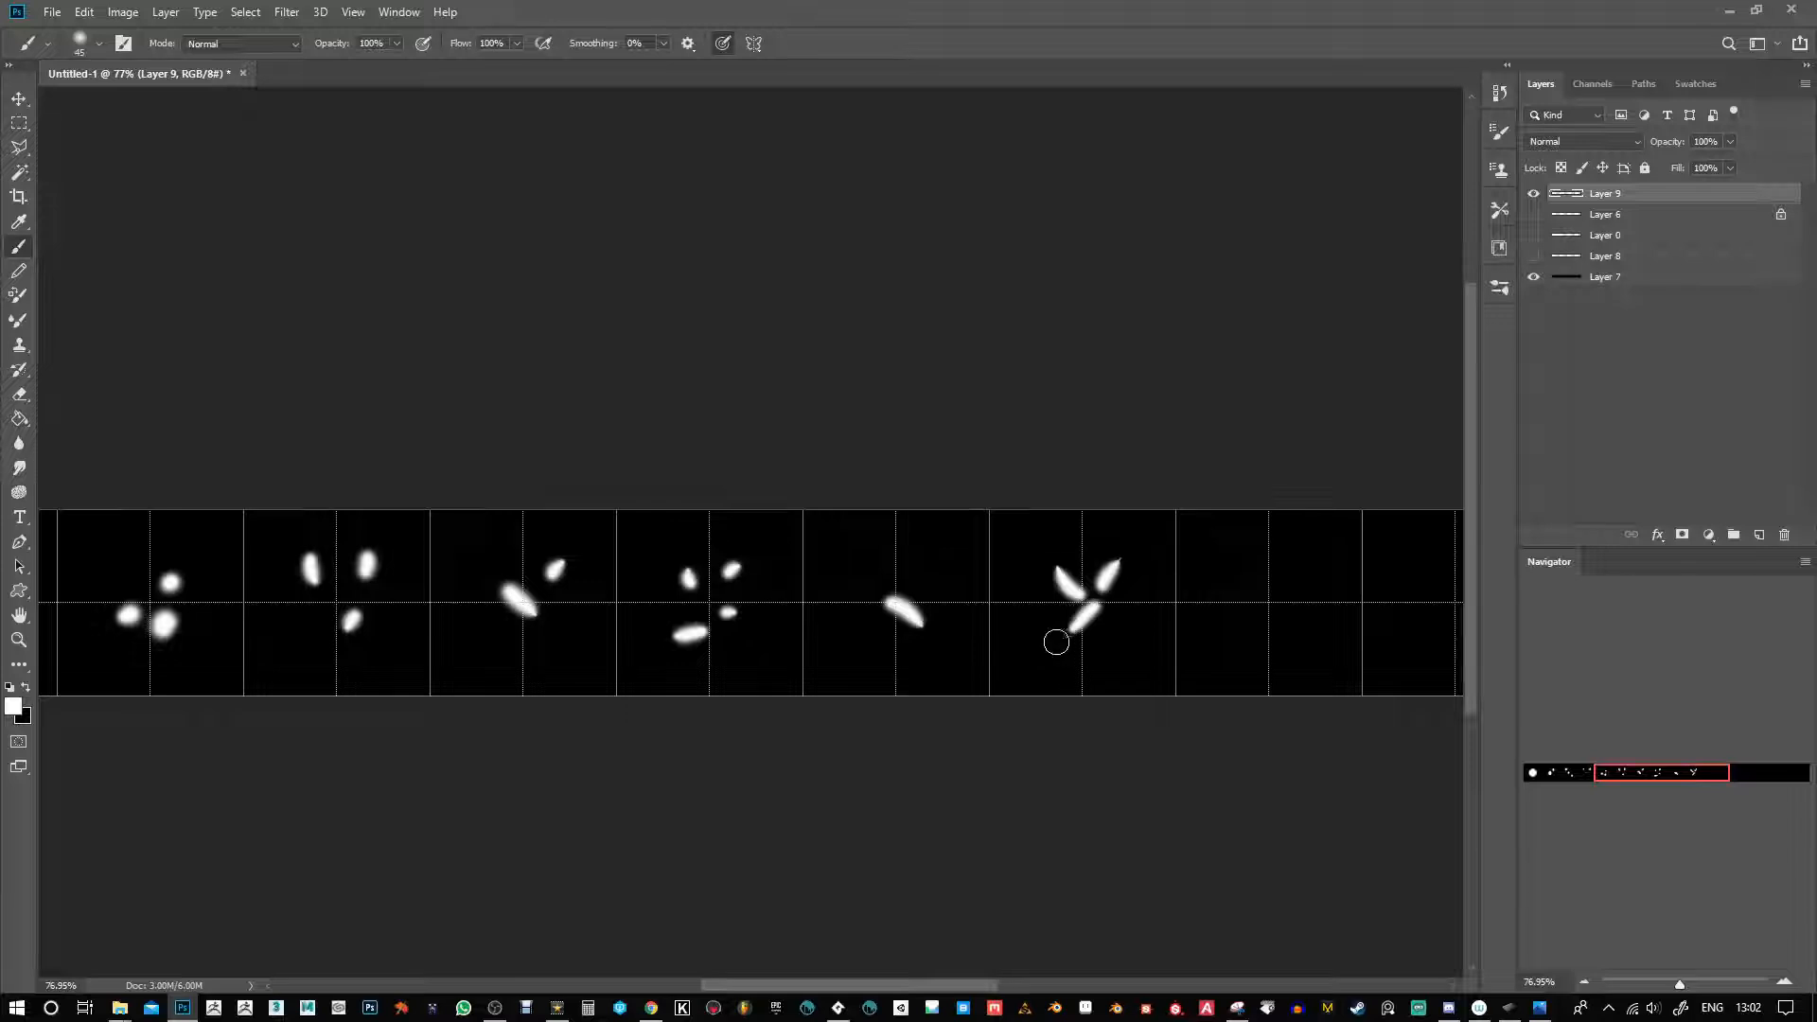
left_click_drag(1262, 670, 1068, 687)
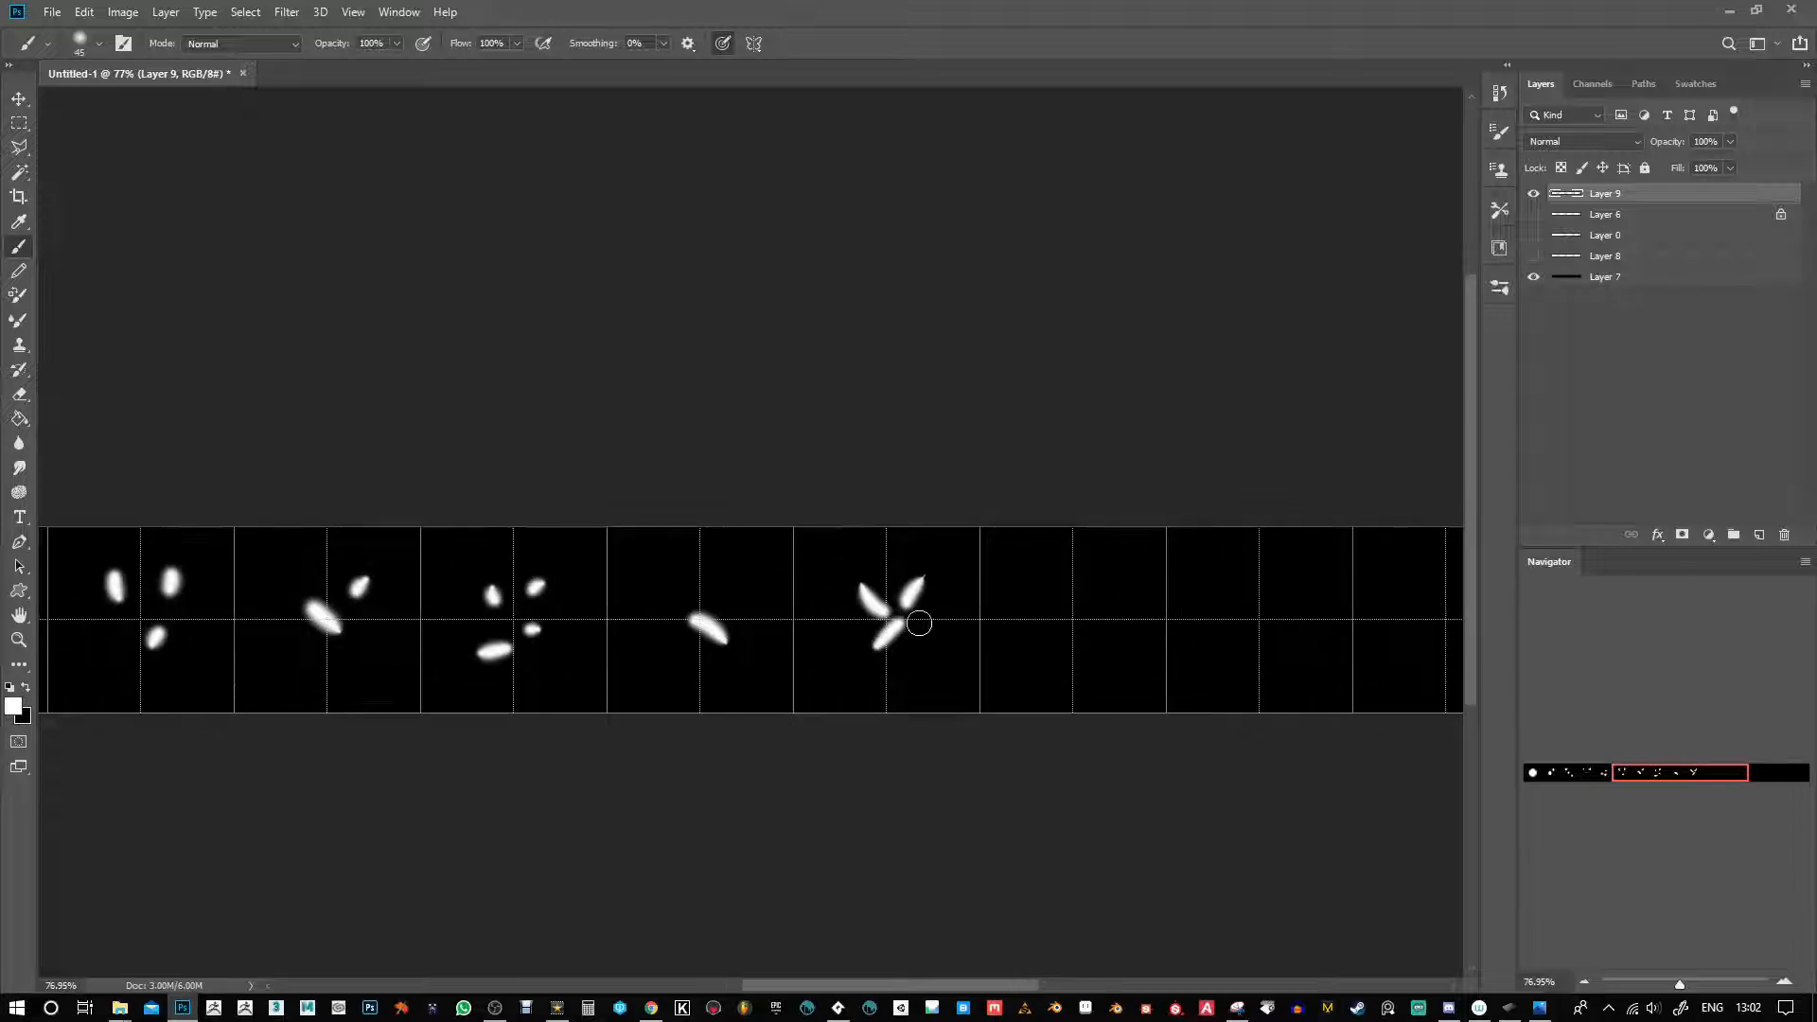
mouse_move(1078, 620)
left_mouse_down()
mouse_move(1076, 577)
mouse_move(1045, 592)
mouse_move(1109, 600)
left_mouse_up()
left_click_drag(1075, 627, 1057, 655)
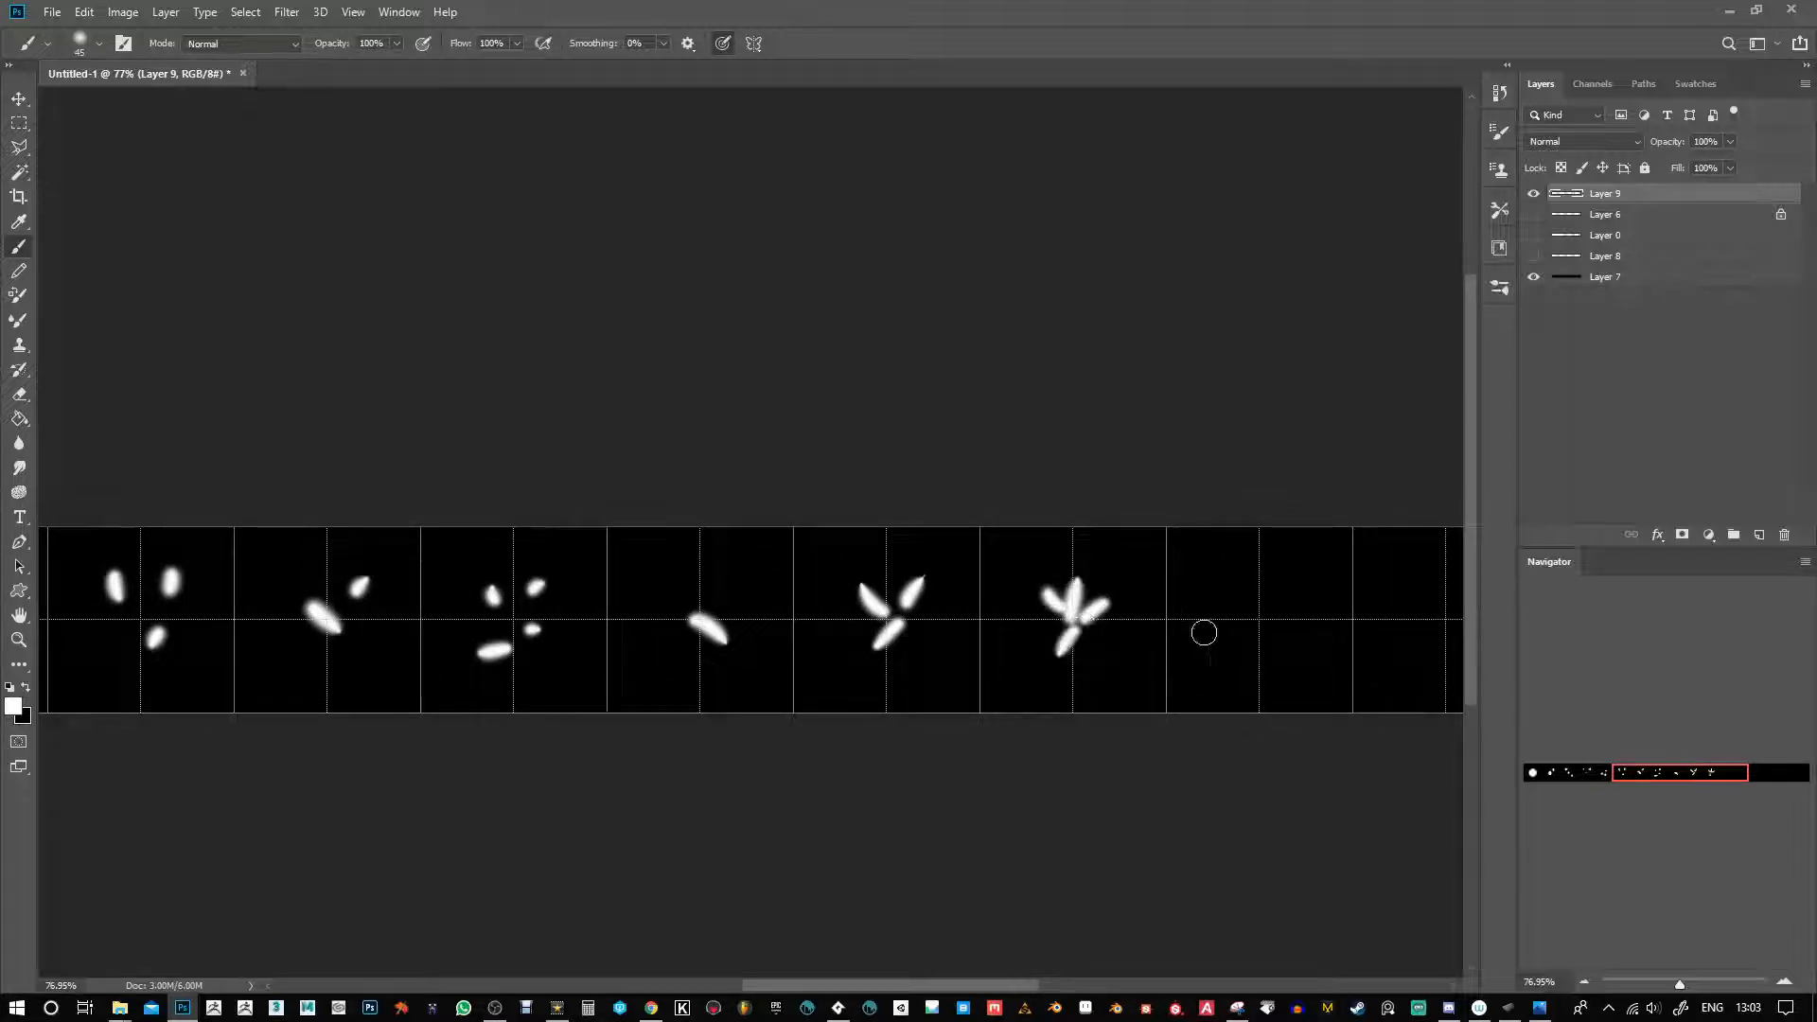
Paint a slanted dab in the twelfth cell and sparse tiny dots in the last four cells with a smaller brush.
mouse_move(1254, 613)
left_mouse_down()
mouse_move(1114, 712)
mouse_move(884, 705)
left_mouse_up()
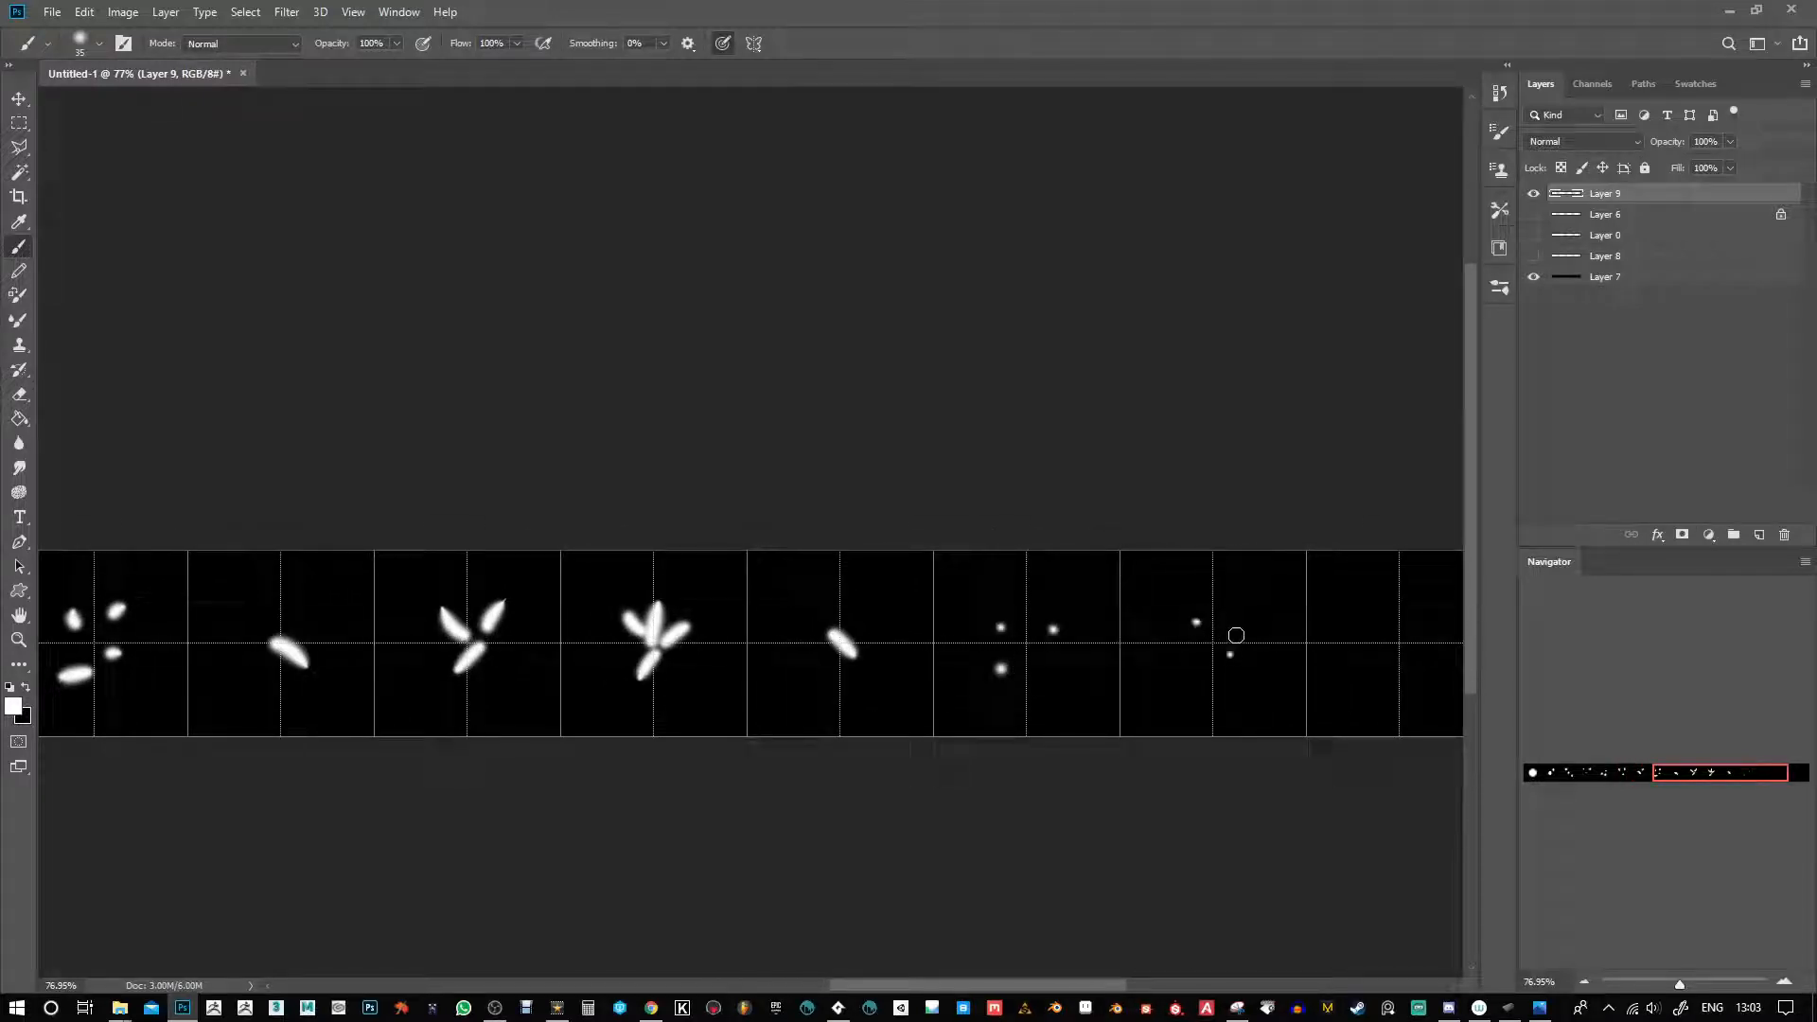
left_click_drag(1262, 768, 942, 766)
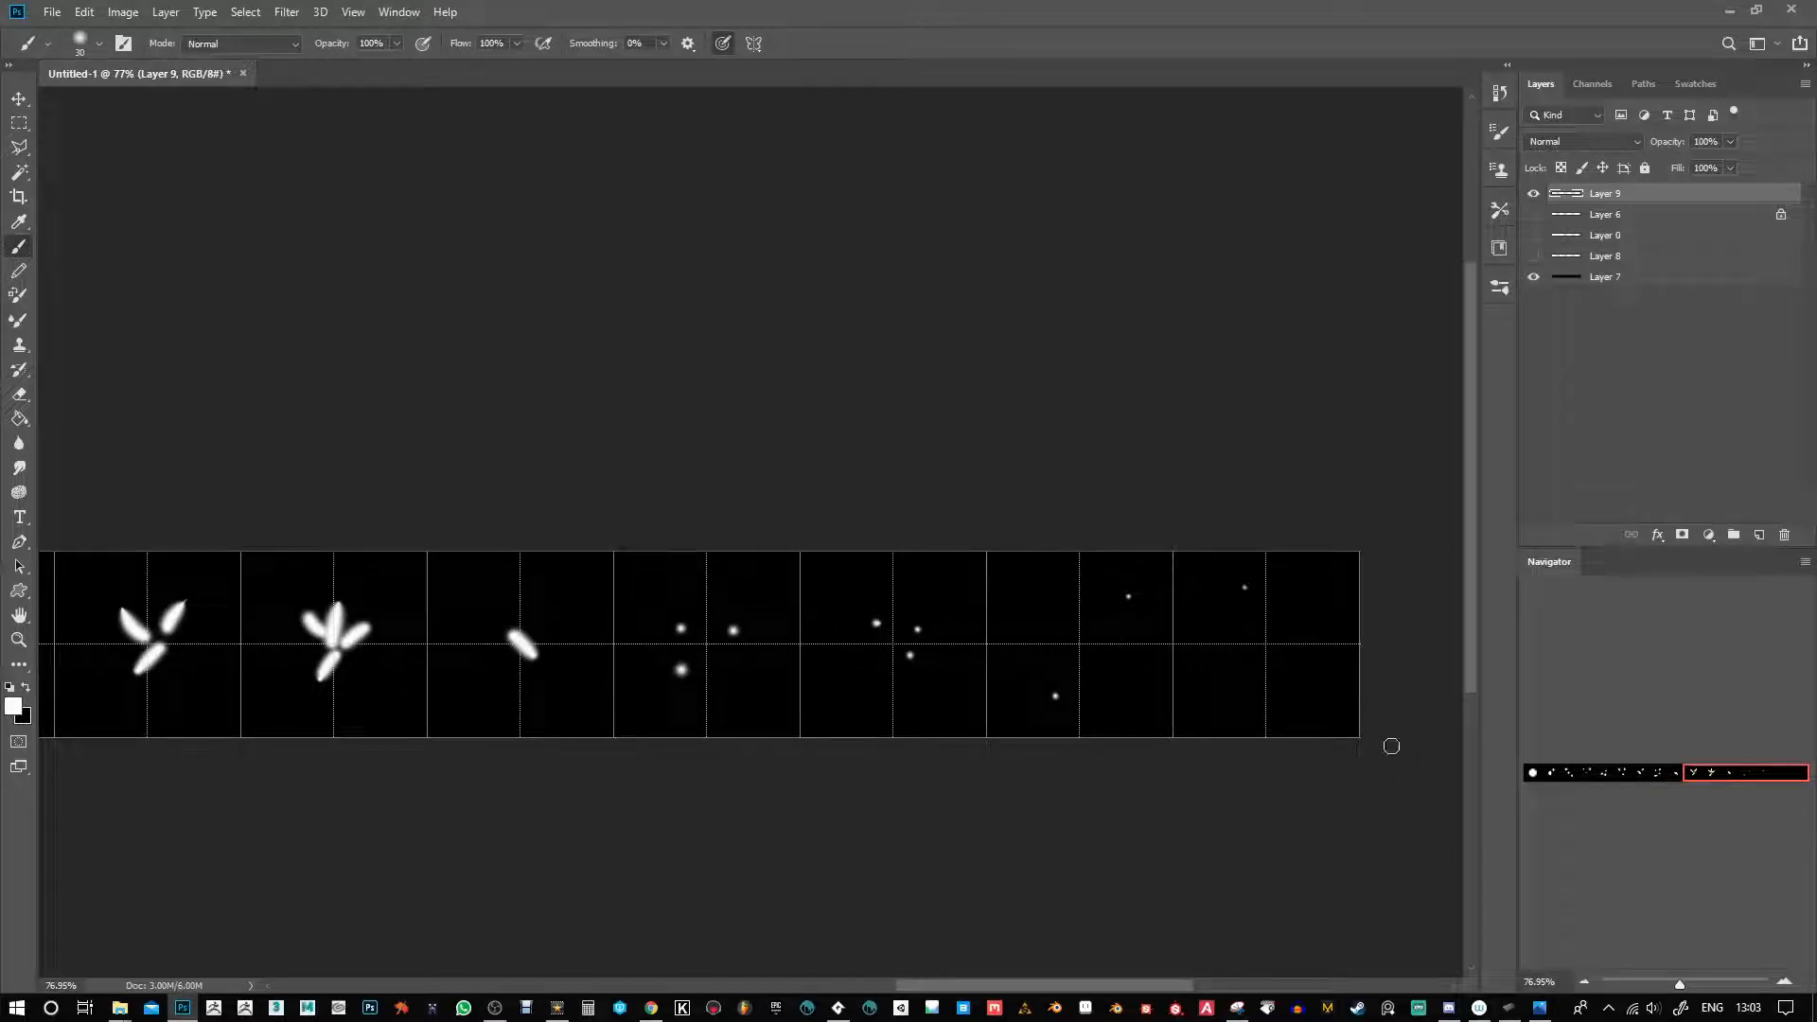
key("ctrl+0")
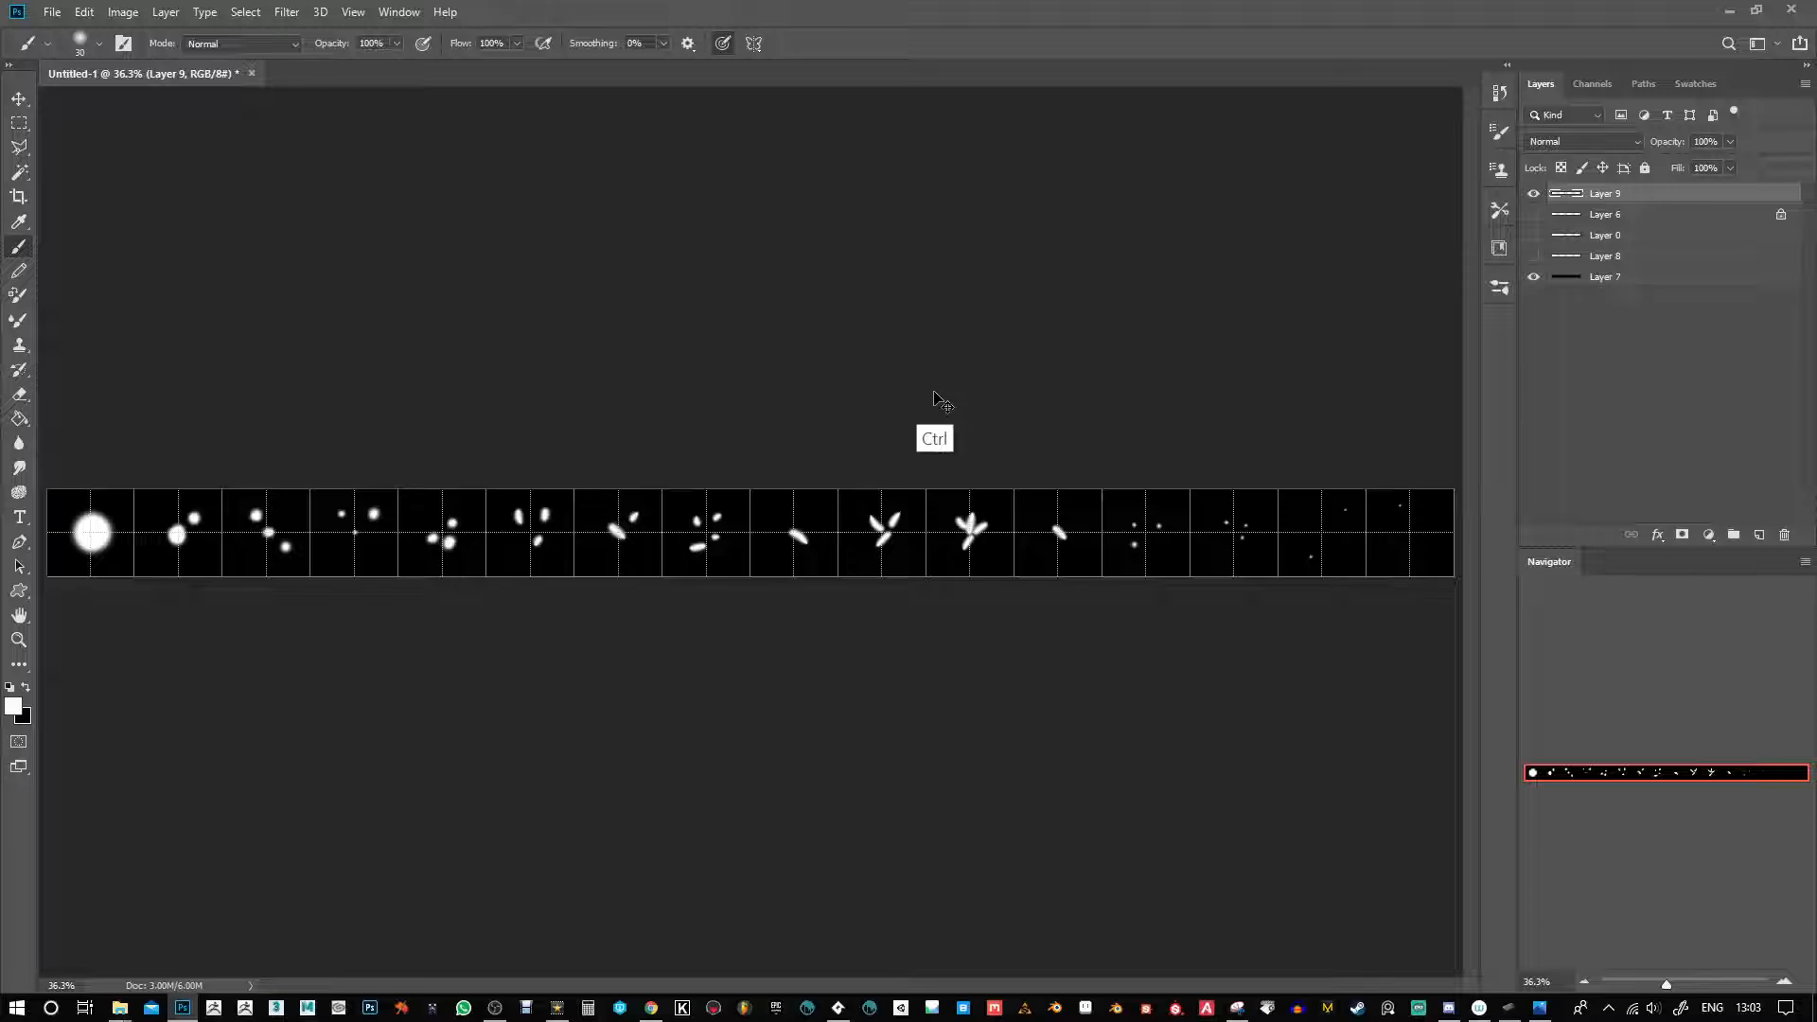
Hide Layer 7 and save the strip as the PNG file sheet16_sparkles in the PAINTING folder with the large file size option.
left_click(1533, 279)
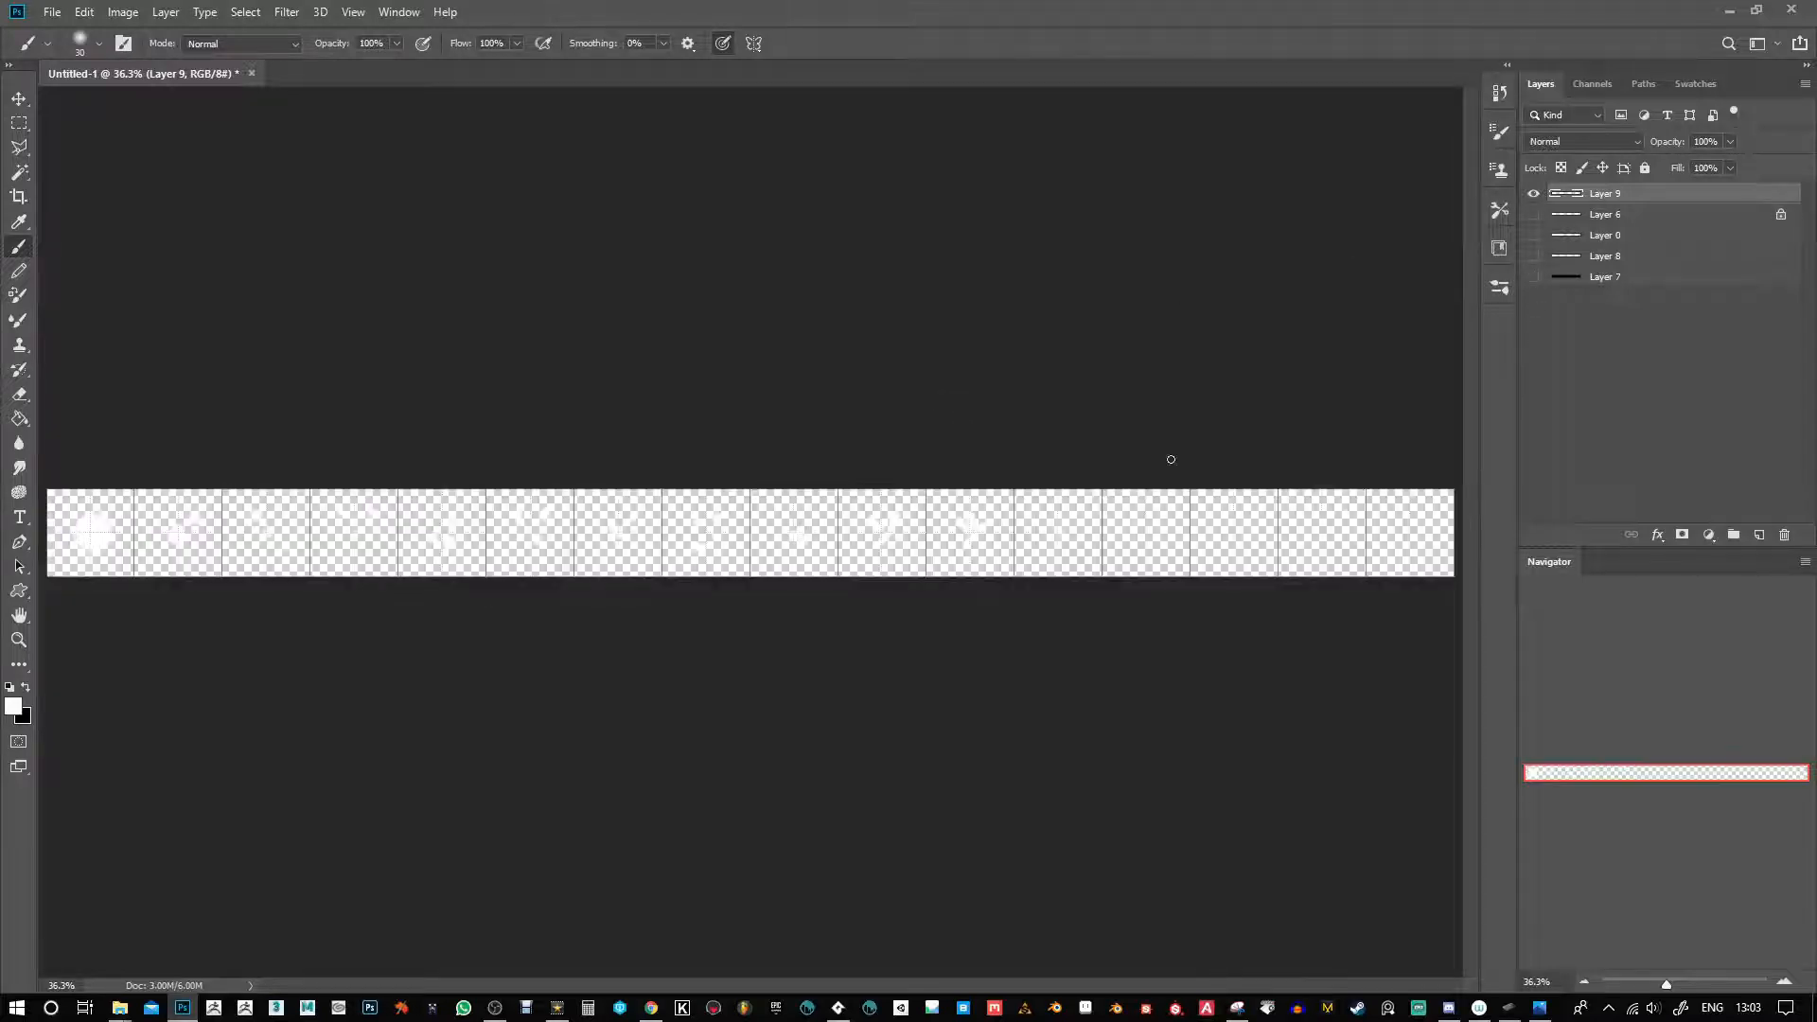
key("ctrl+shift+s")
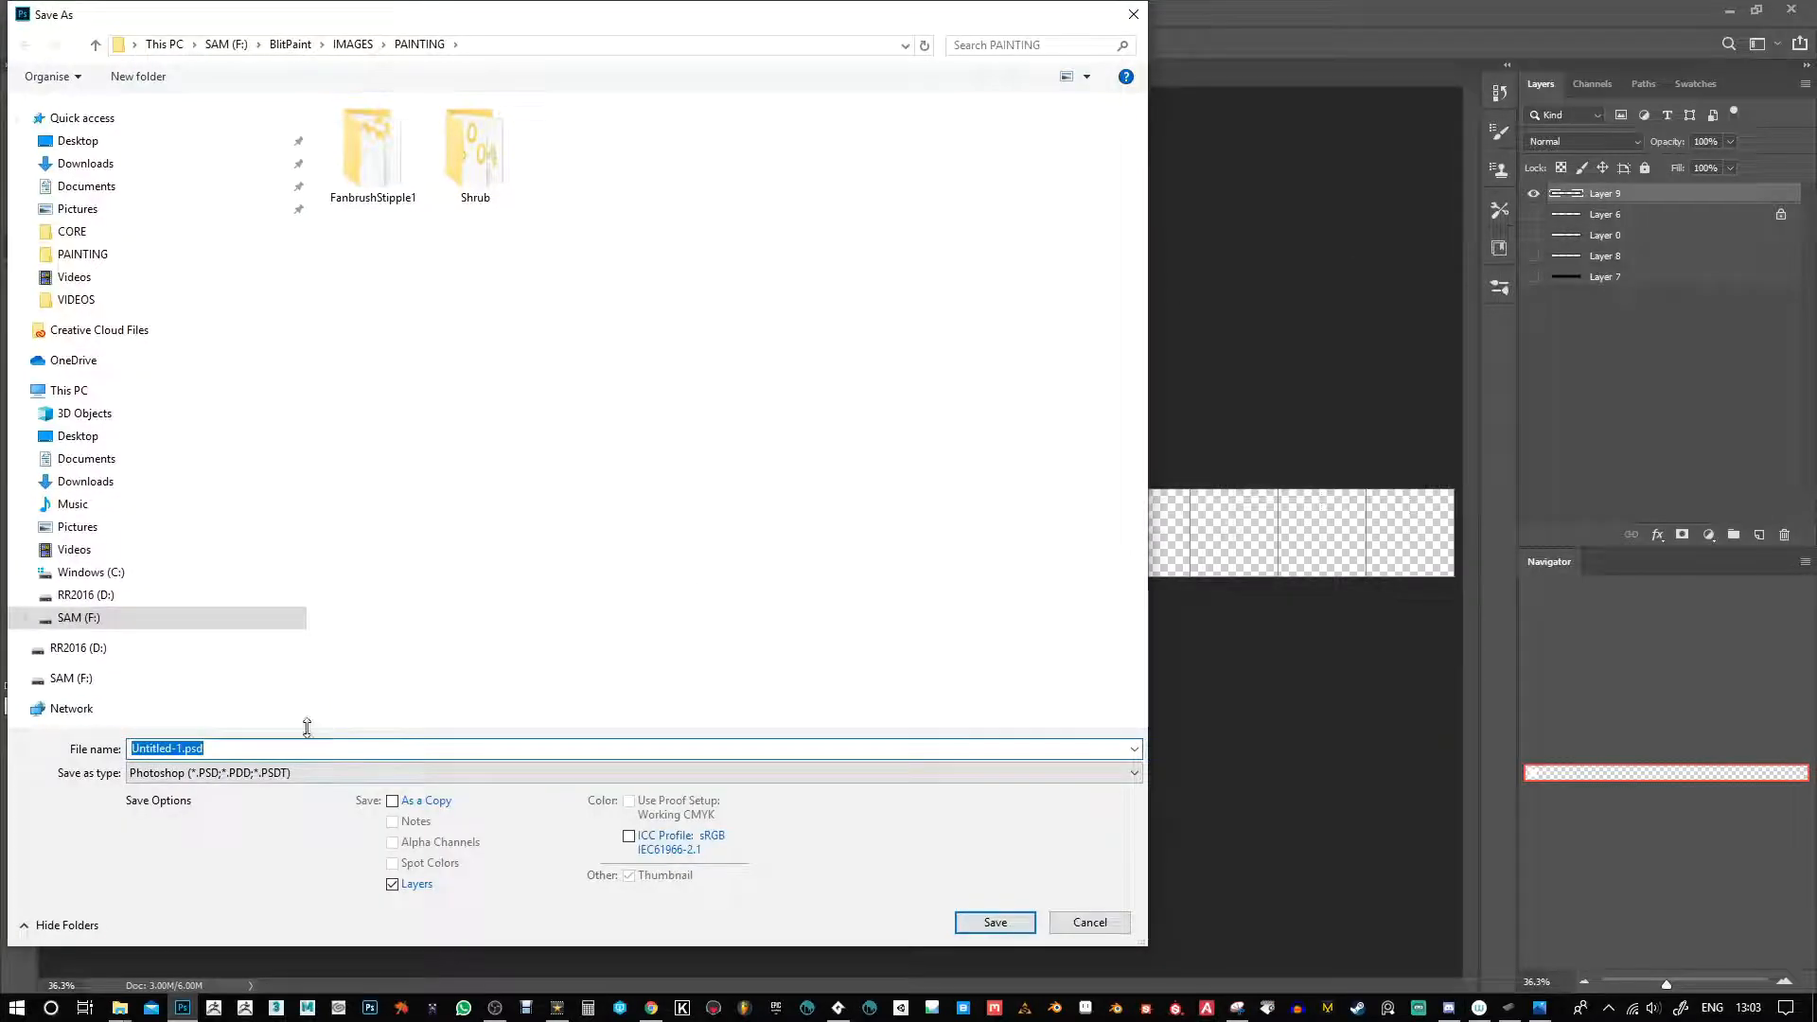
left_click(259, 776)
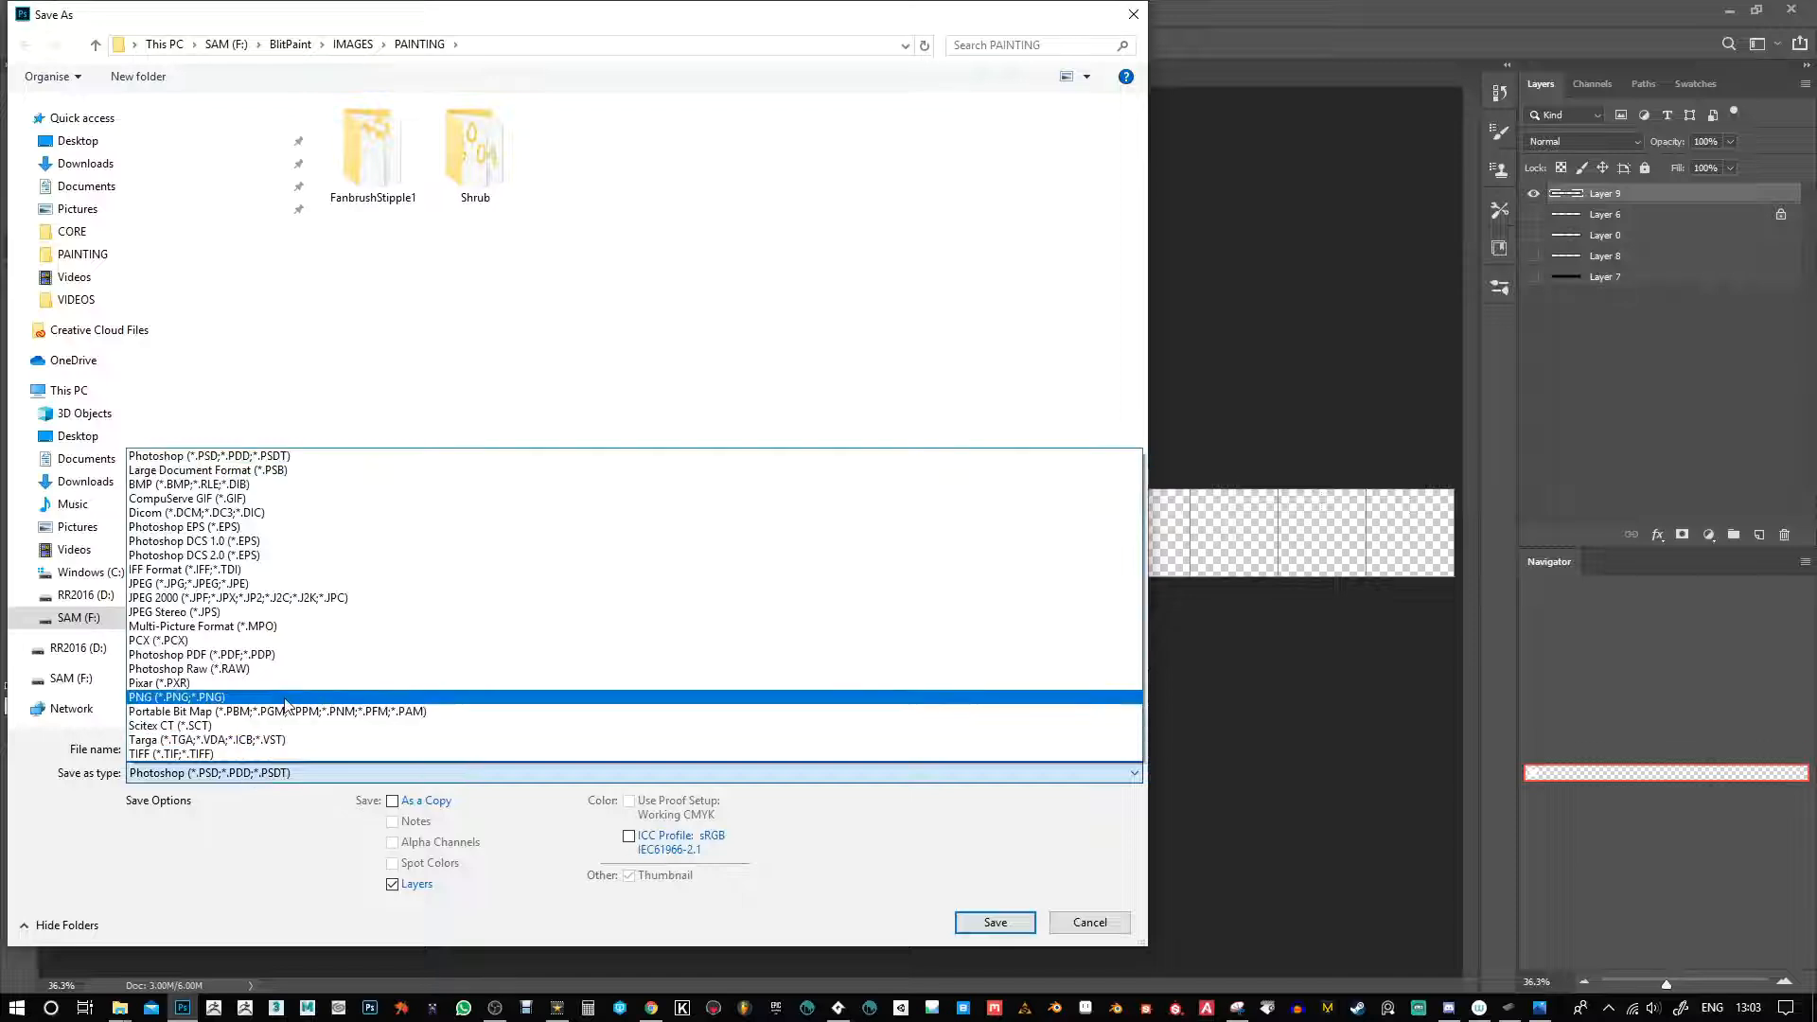
left_click(265, 705)
left_click(1001, 194)
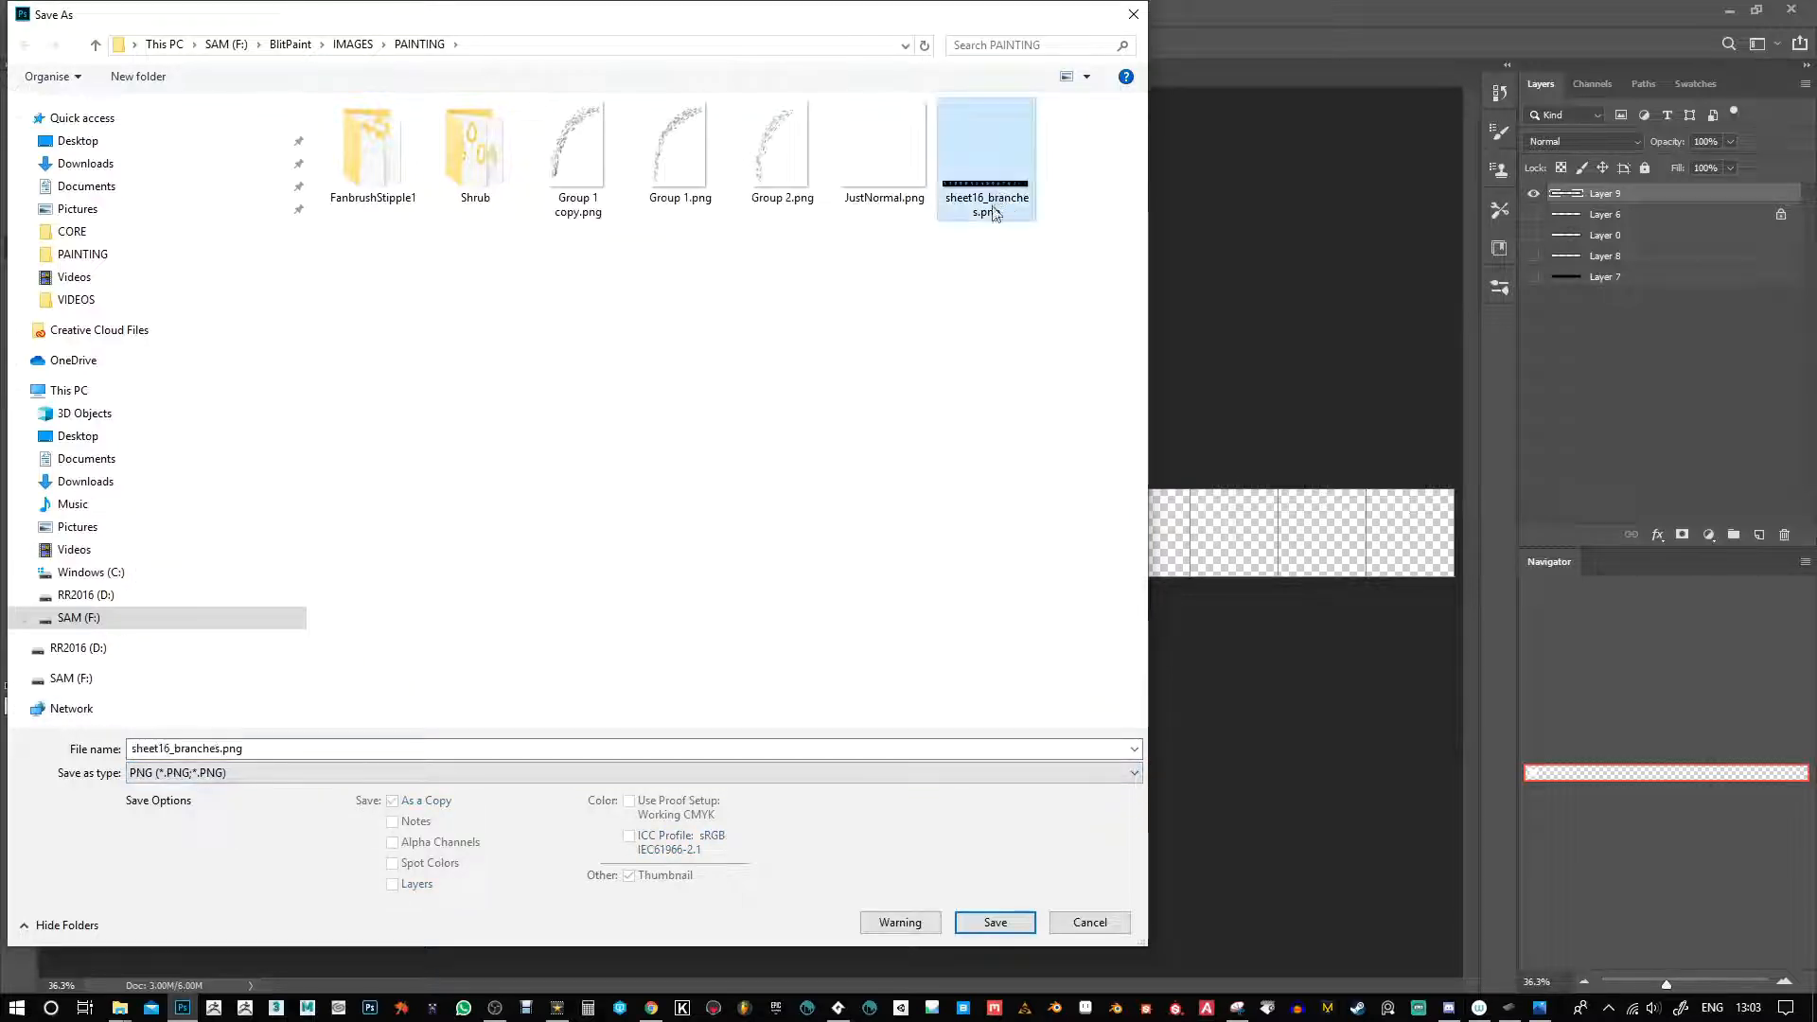
left_click(204, 756)
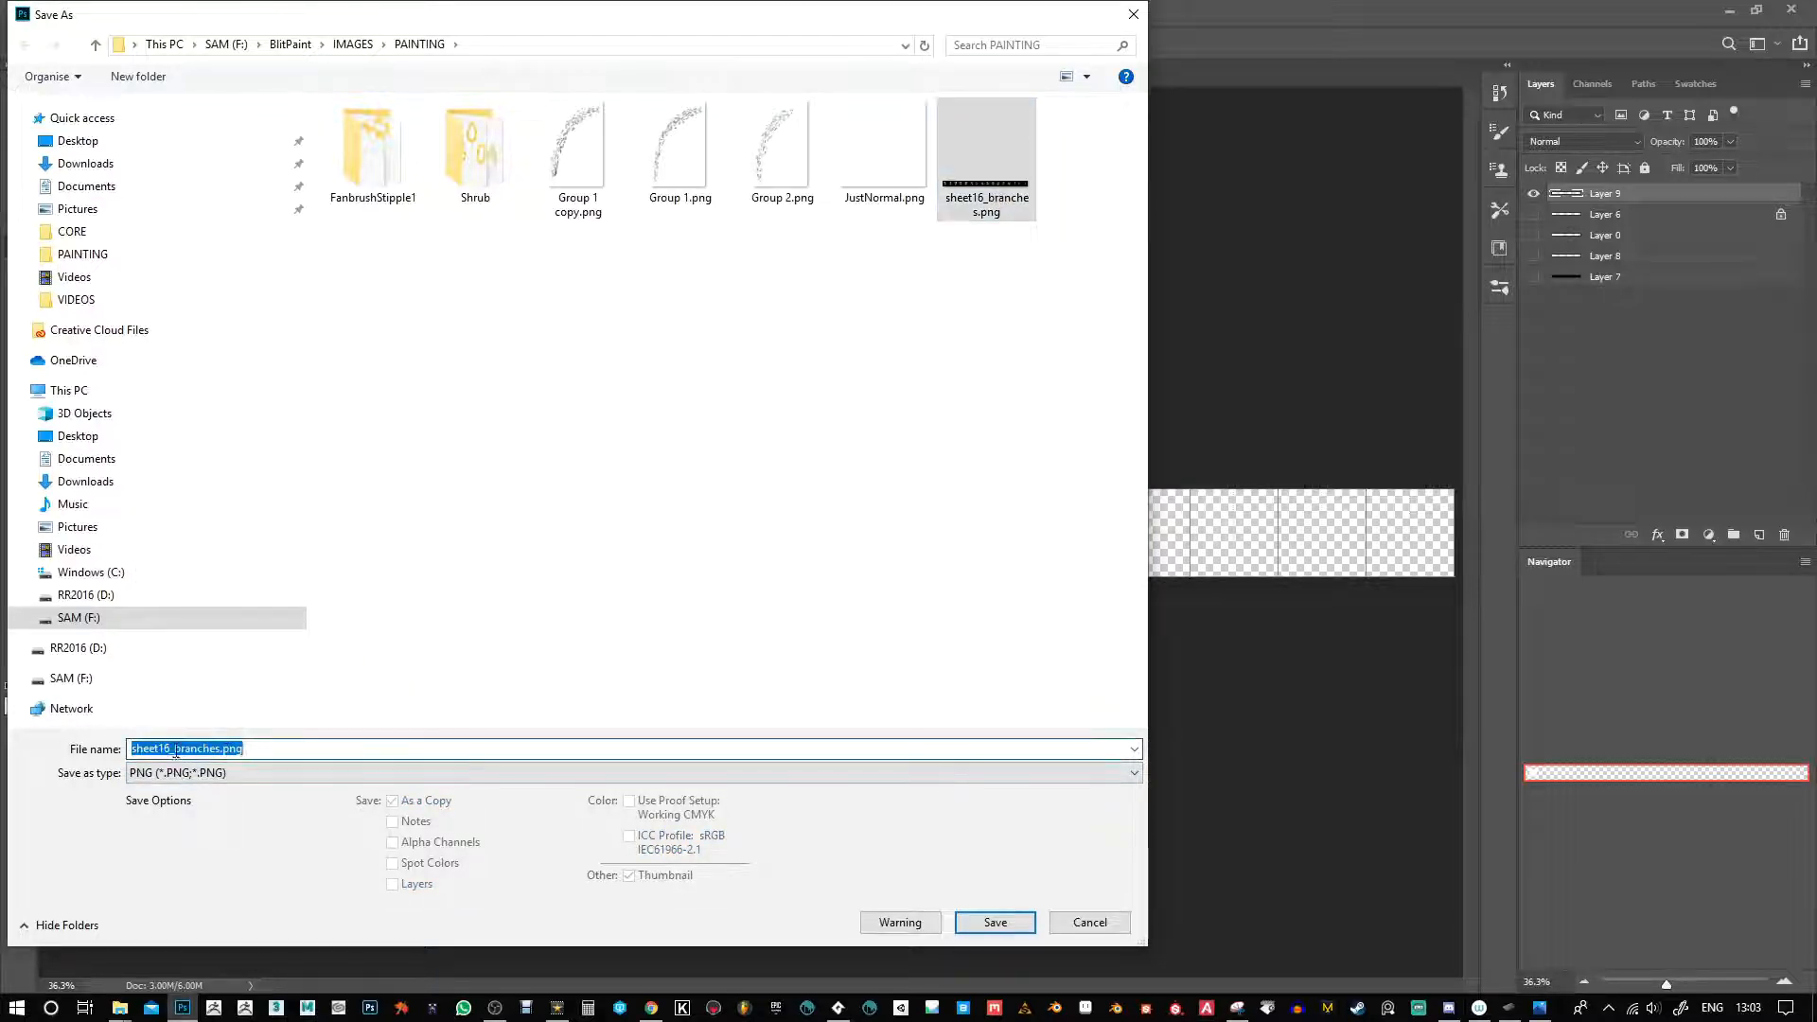
type("spar")
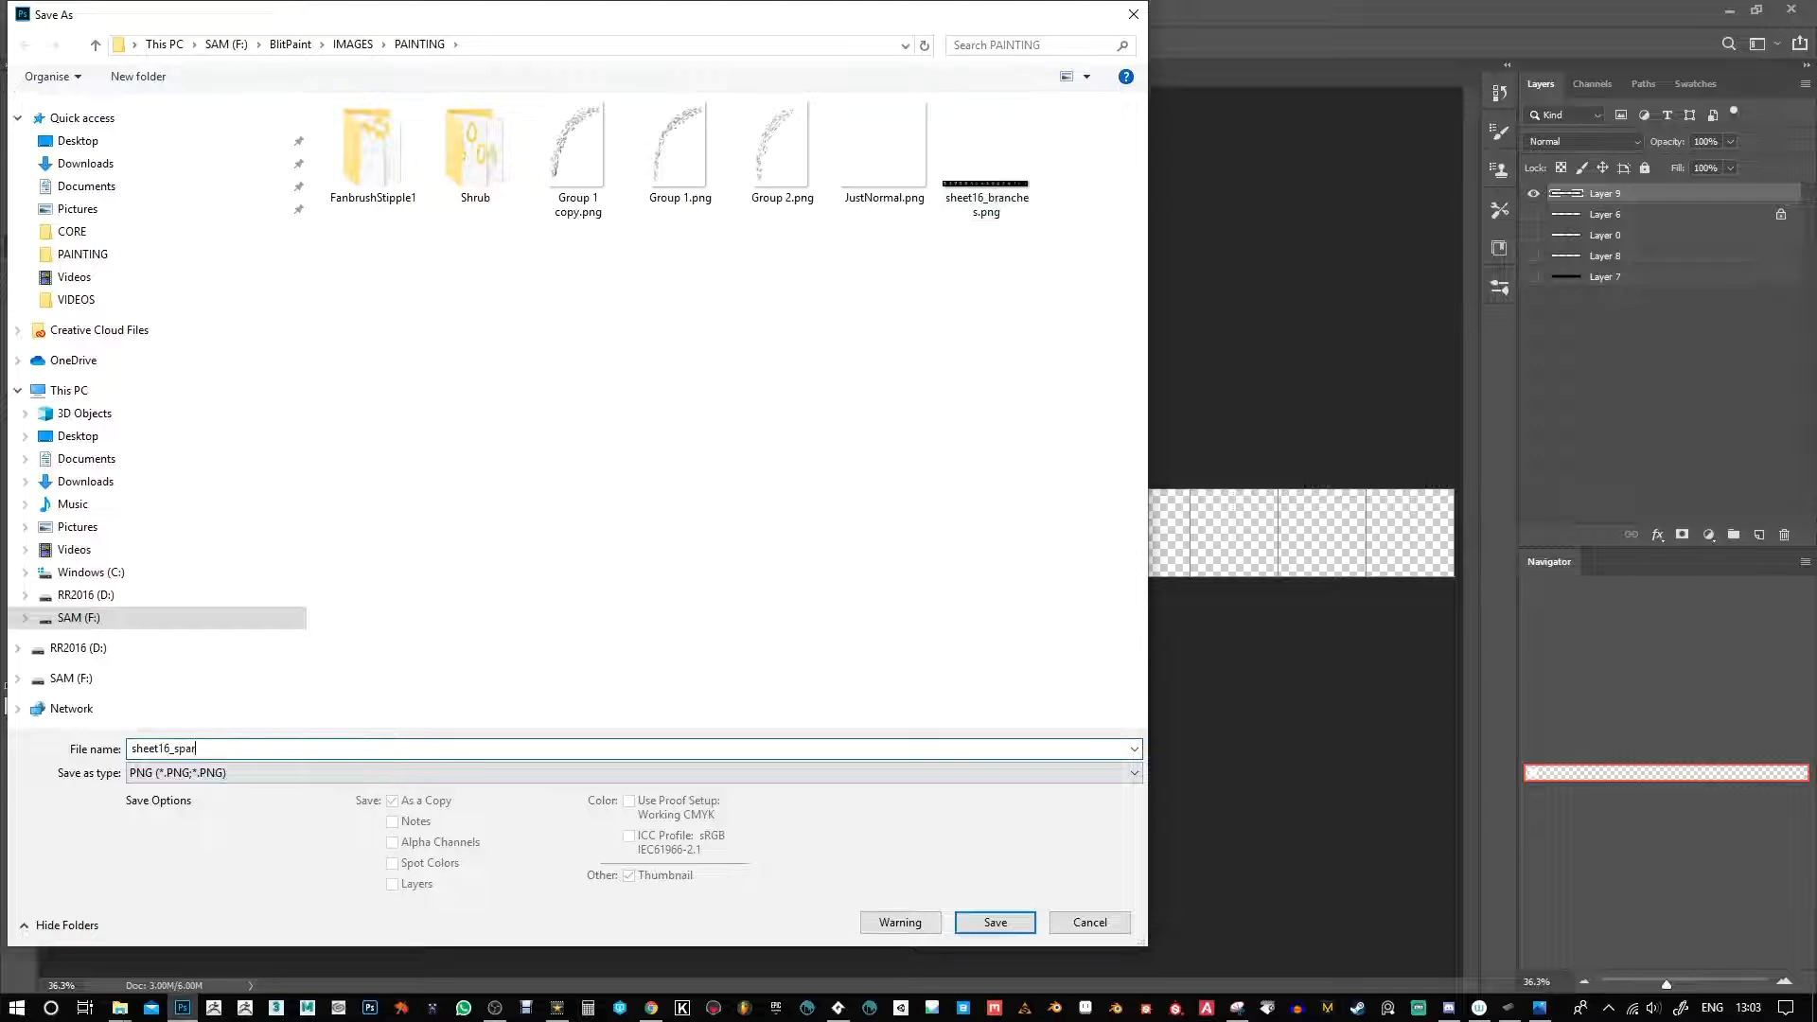
type("kles")
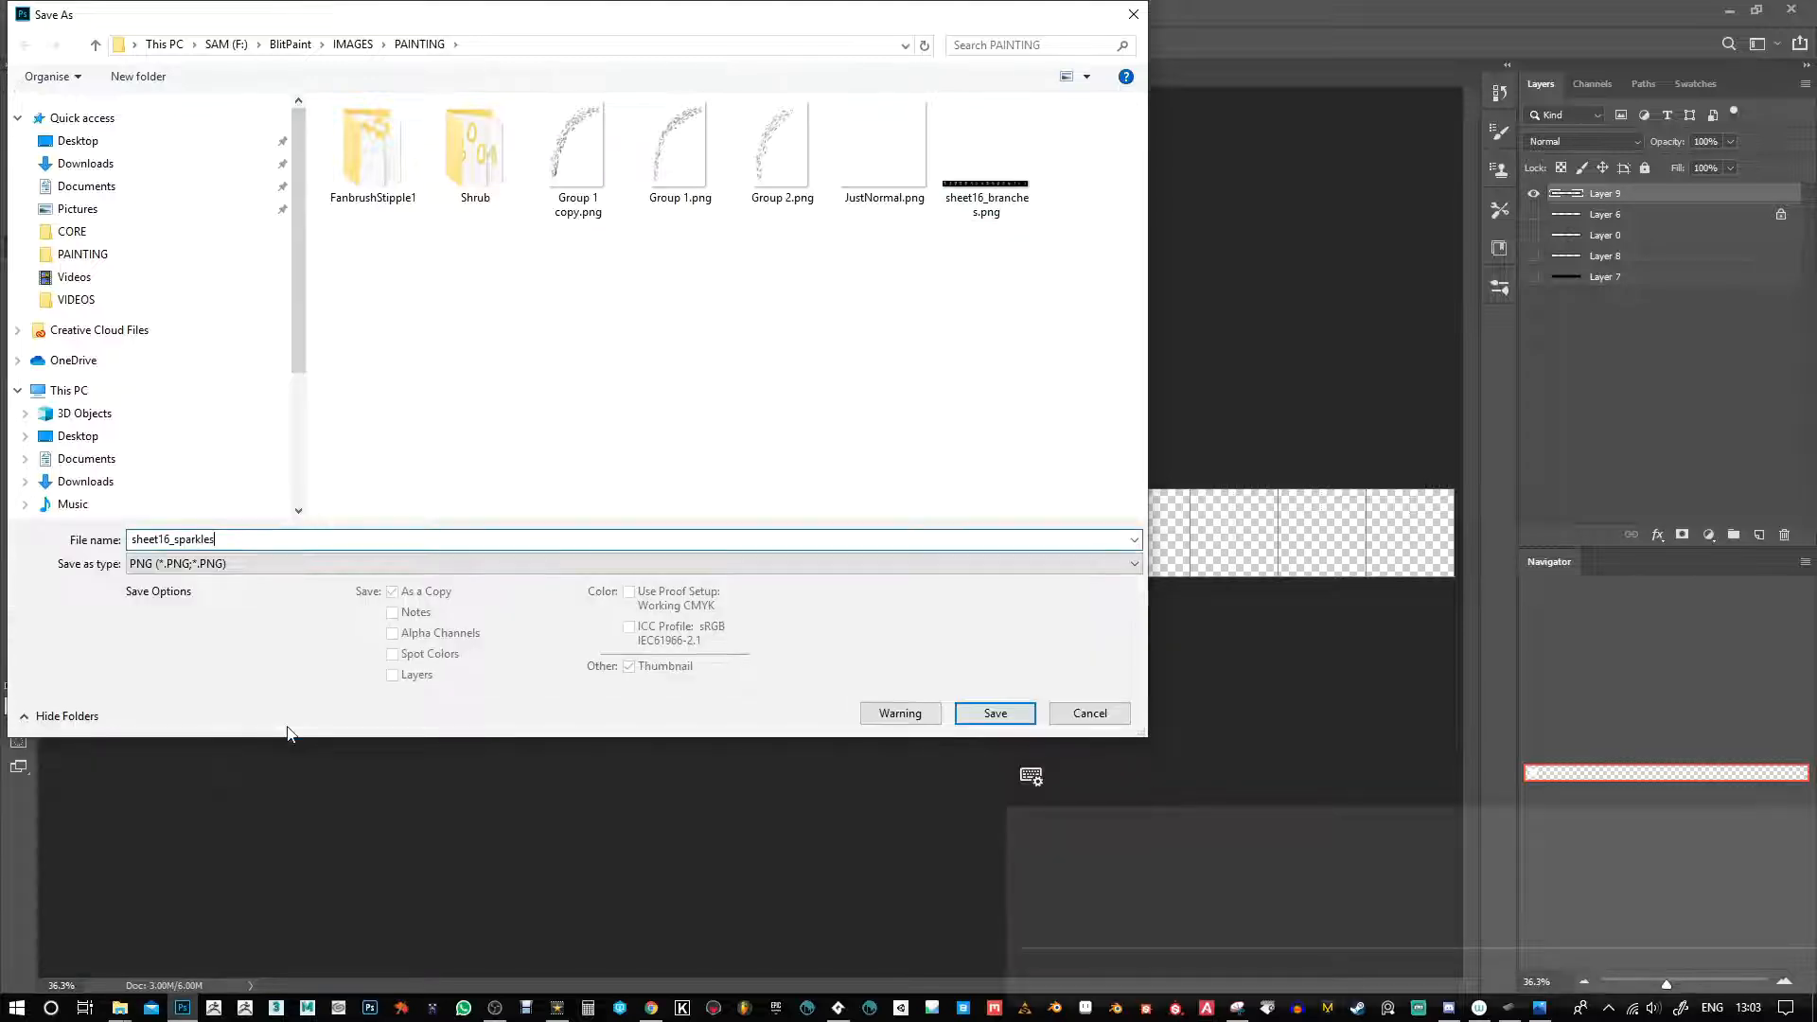
left_click(1011, 713)
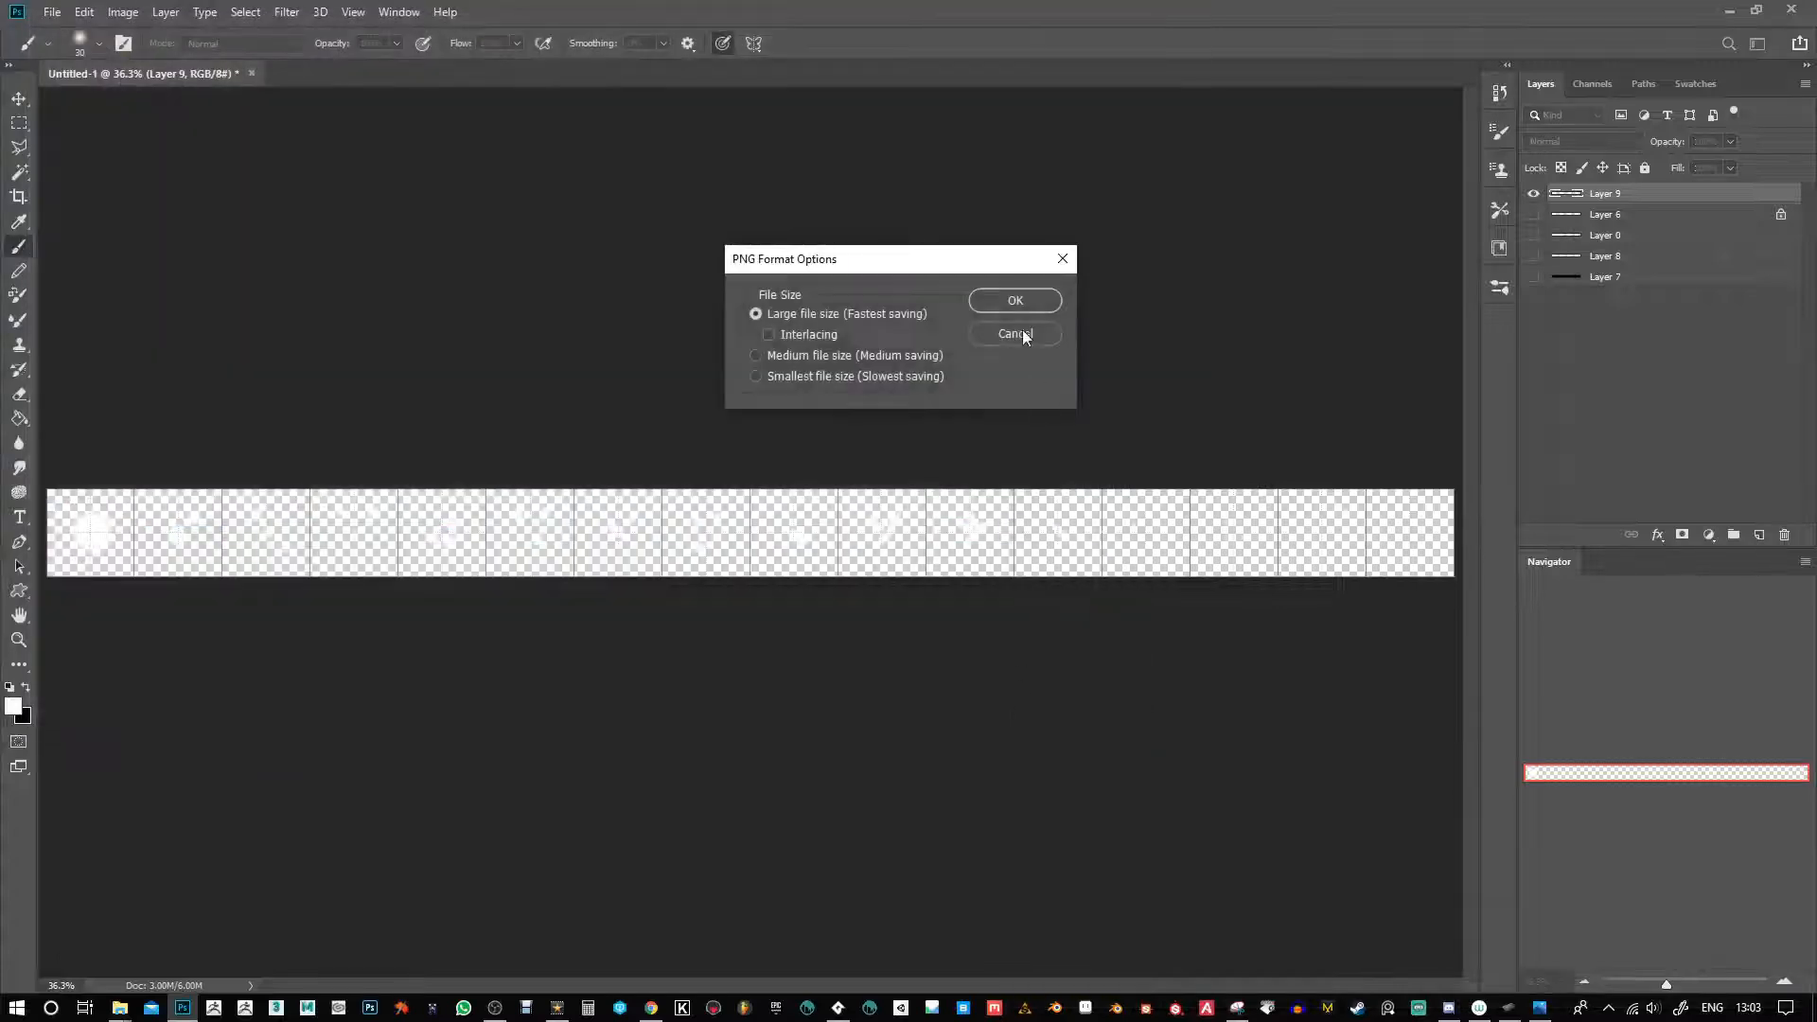
left_click(1022, 334)
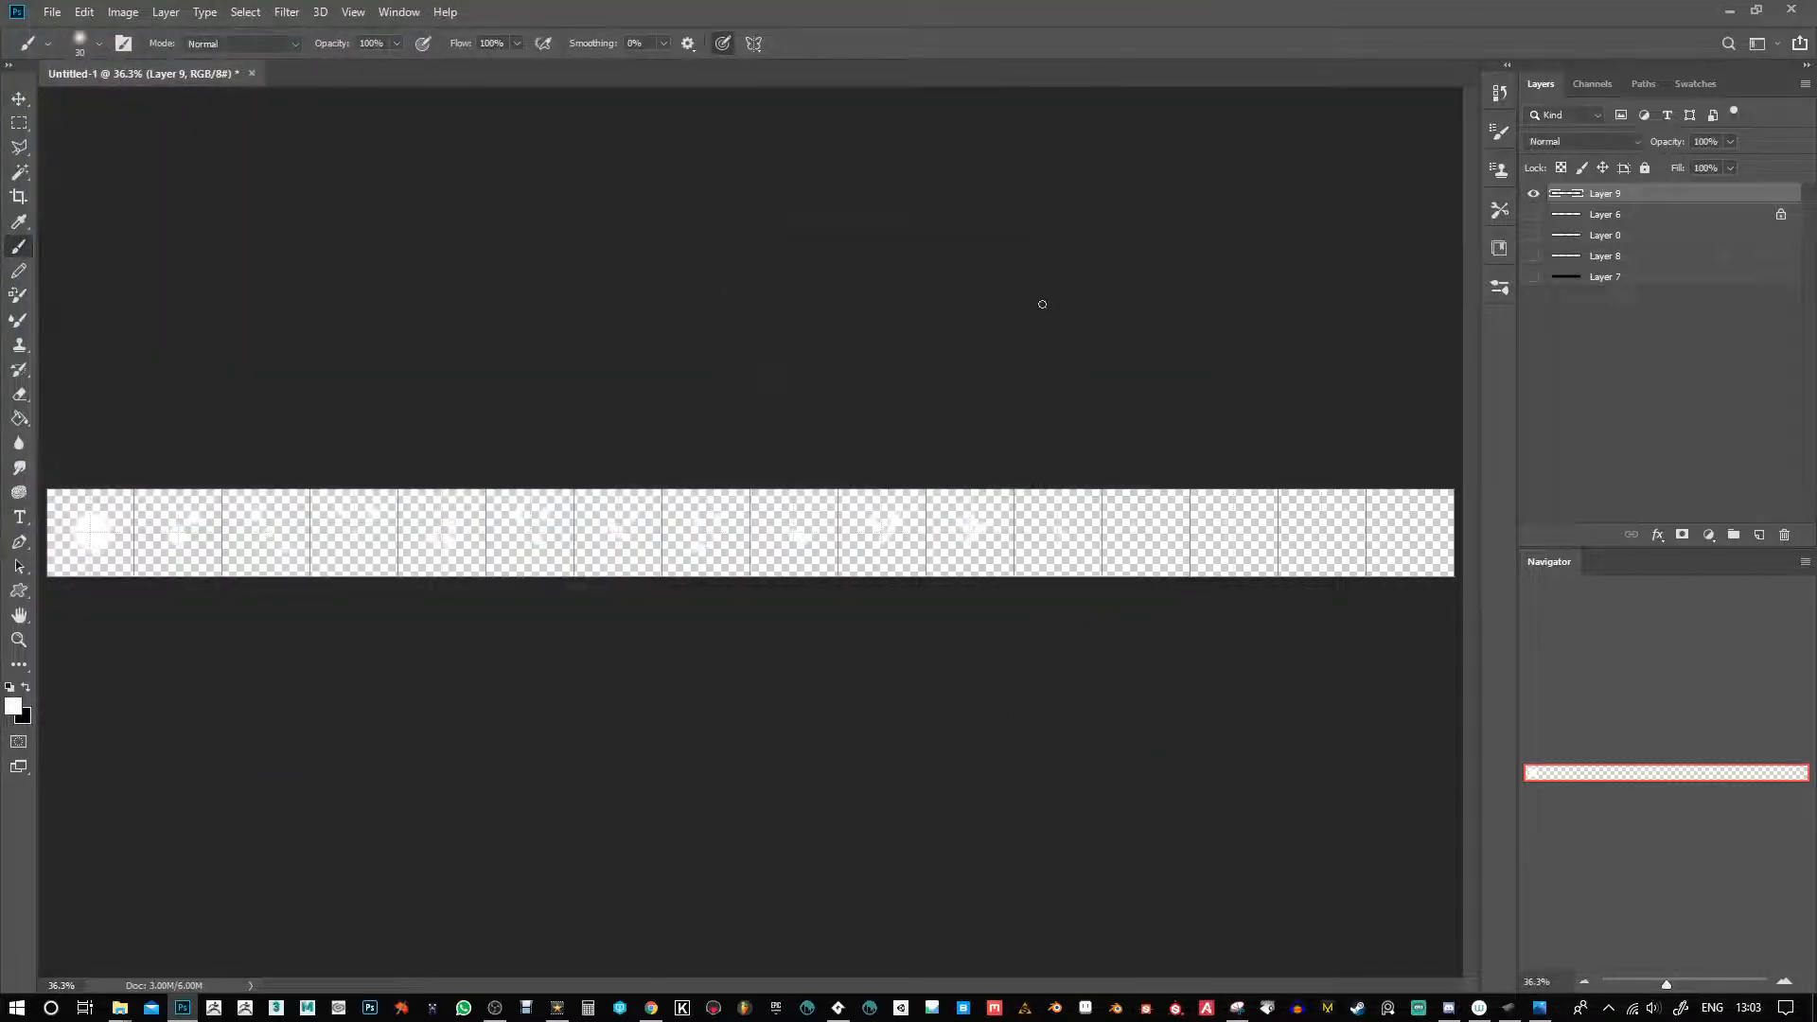
Switch to GameMaker Studio 2 and run the BlitPaint project.
left_click(1731, 16)
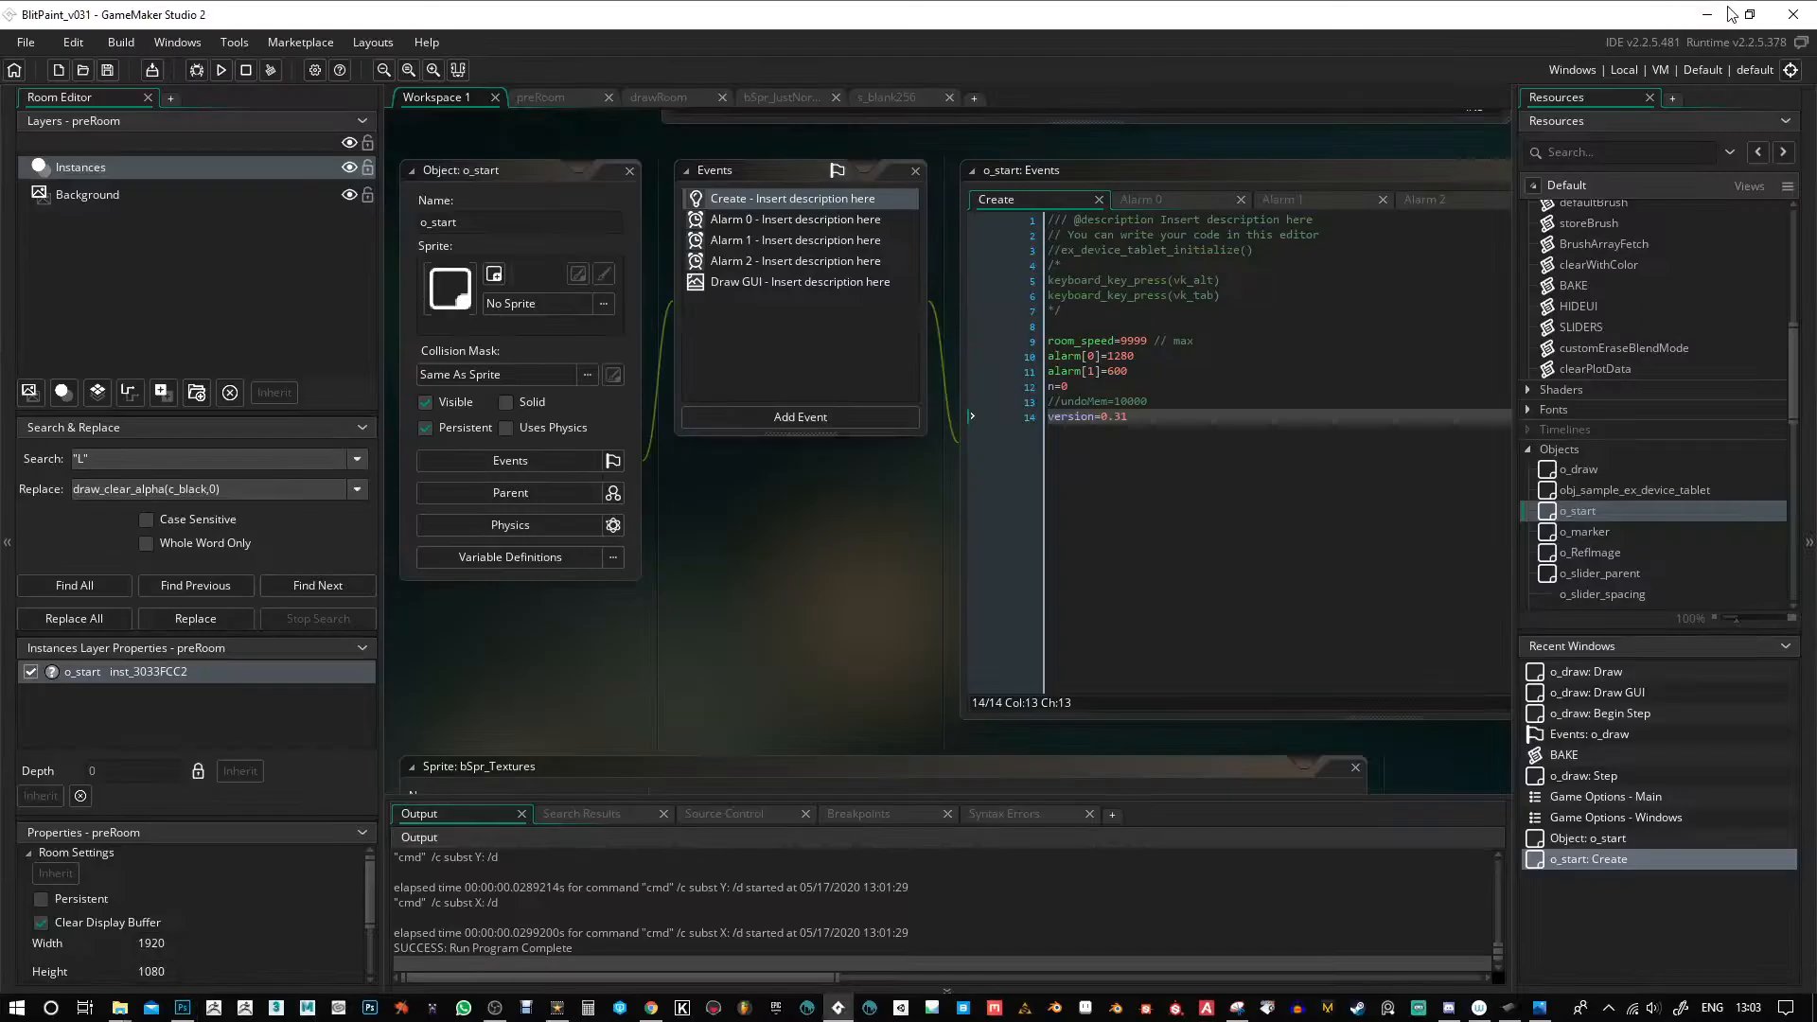
key("F5")
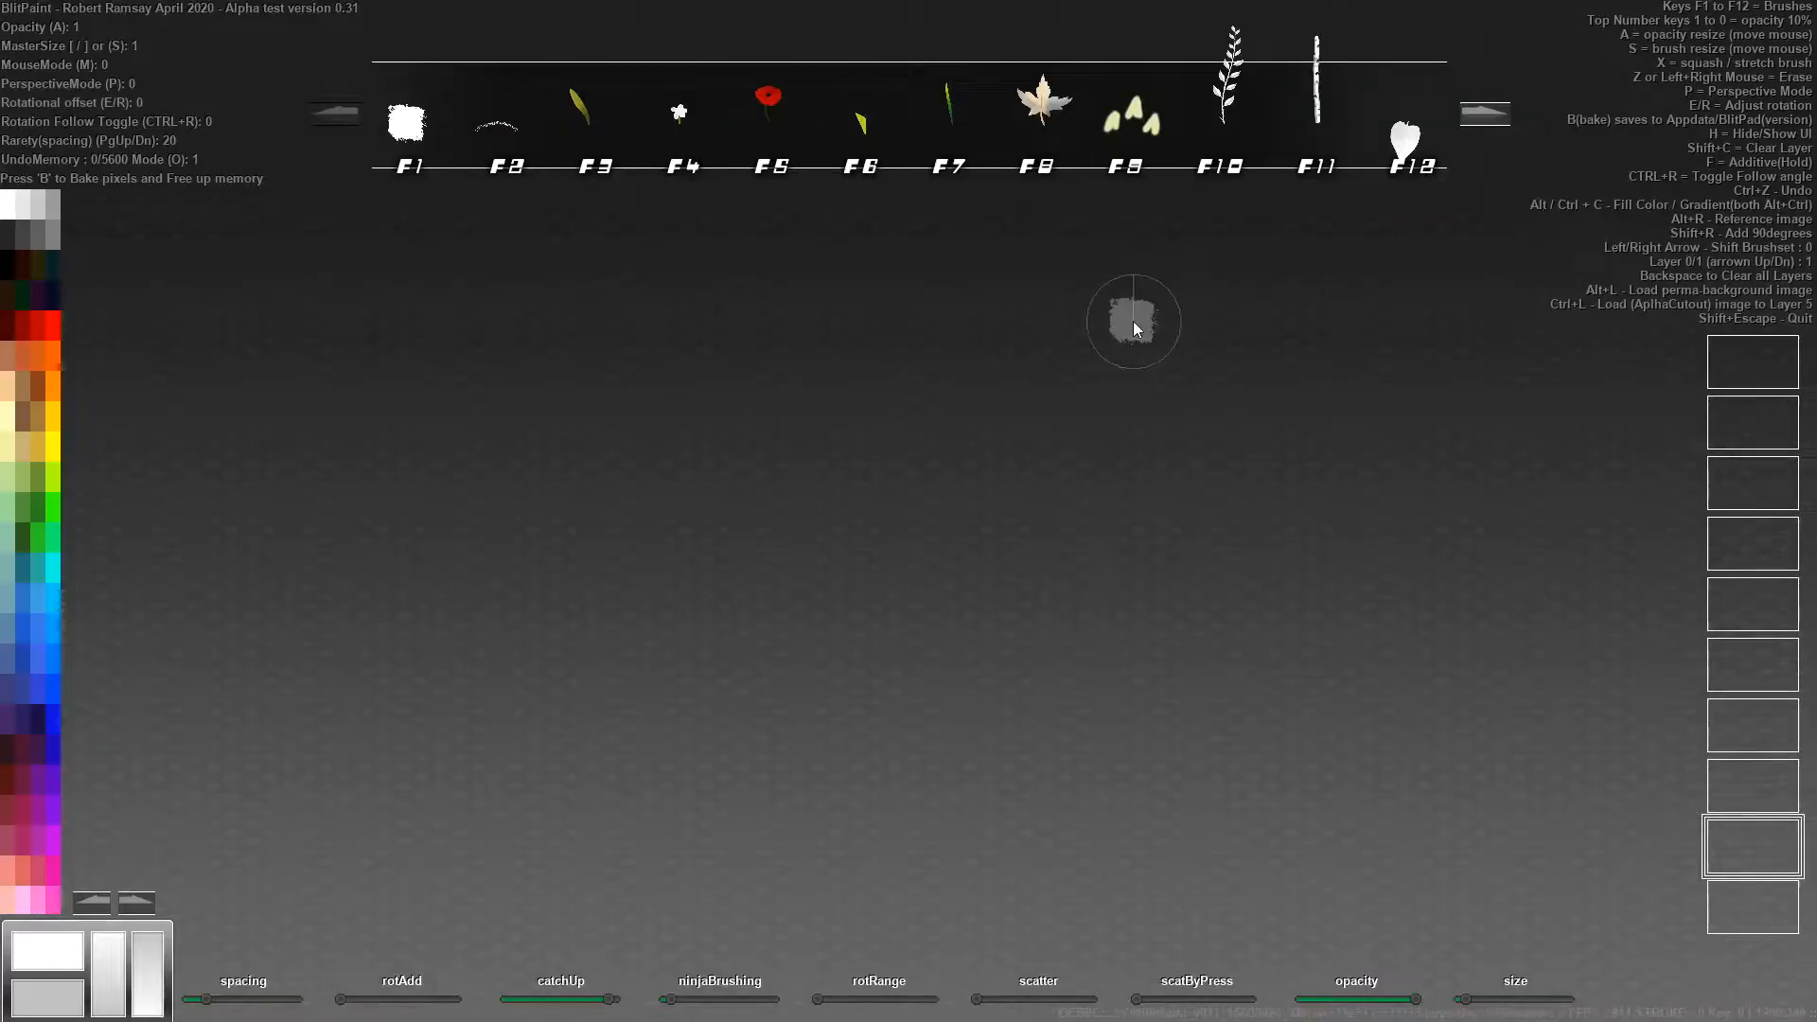
Go to brush set 4 and load sheet16_sparkles.png into the empty F1 brush slot.
left_click(1513, 112)
left_click(1507, 113)
left_click(1499, 114)
left_click(1492, 115)
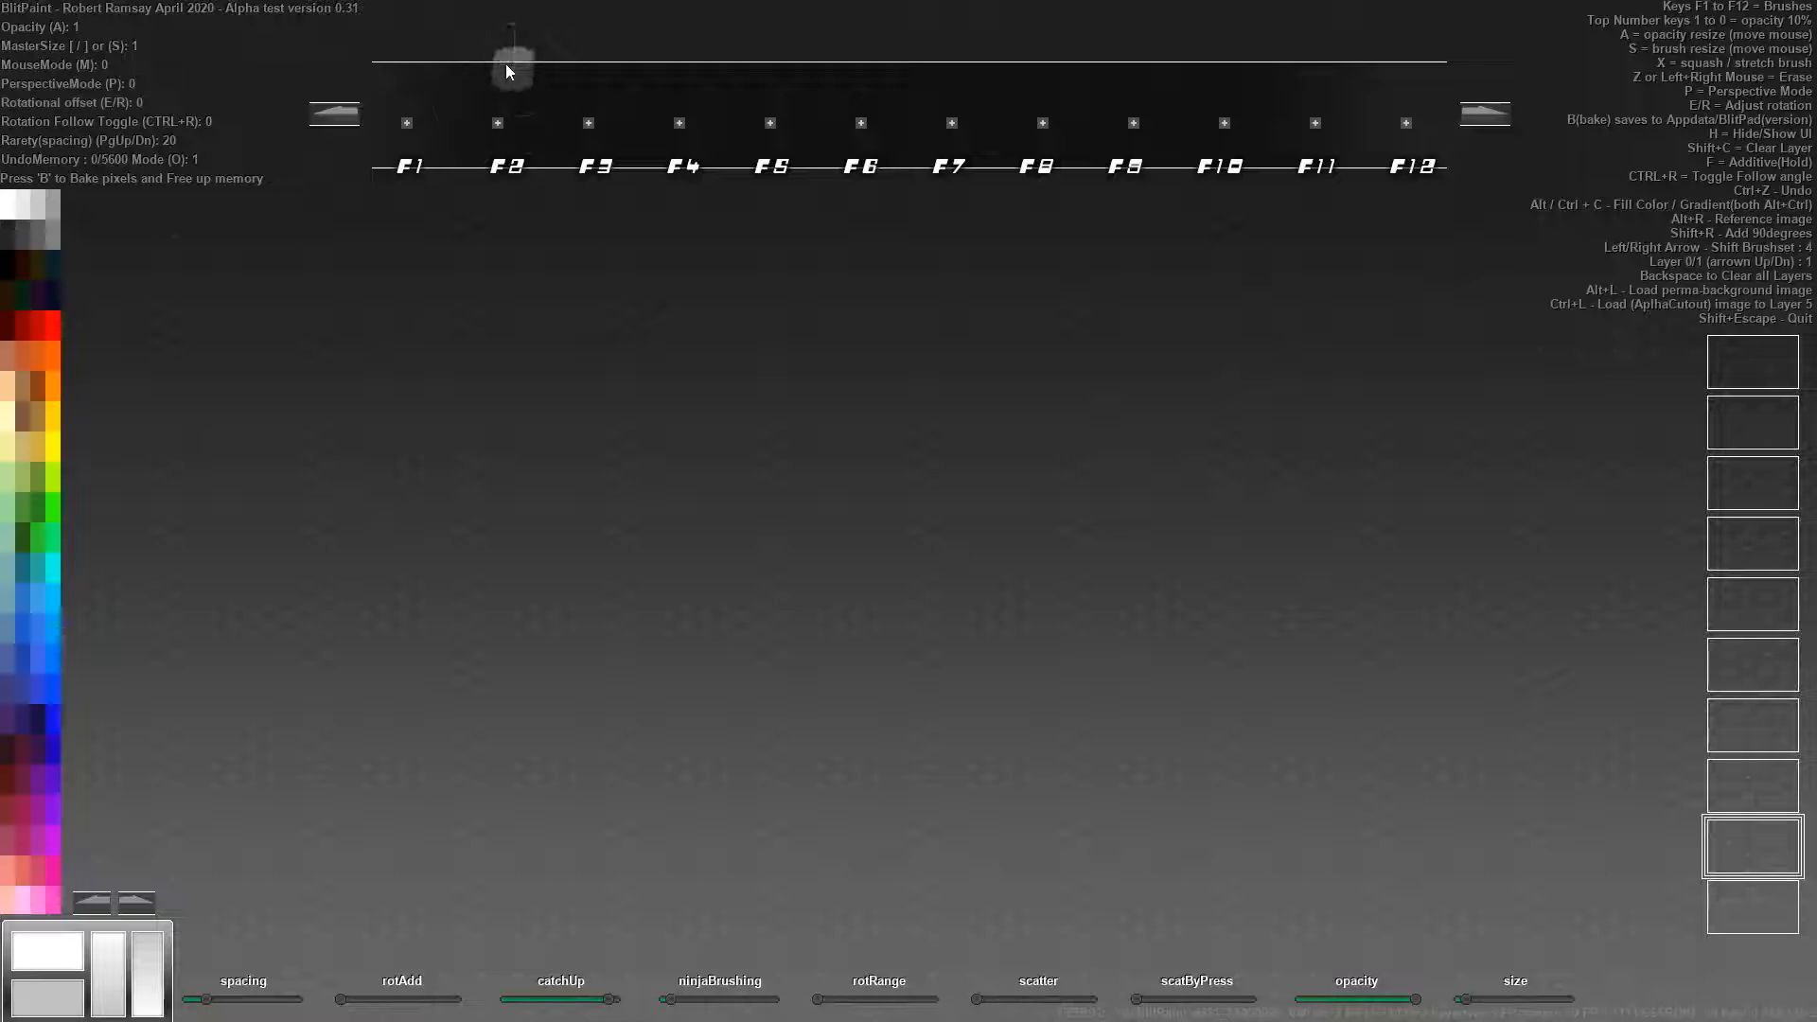
left_click(407, 122)
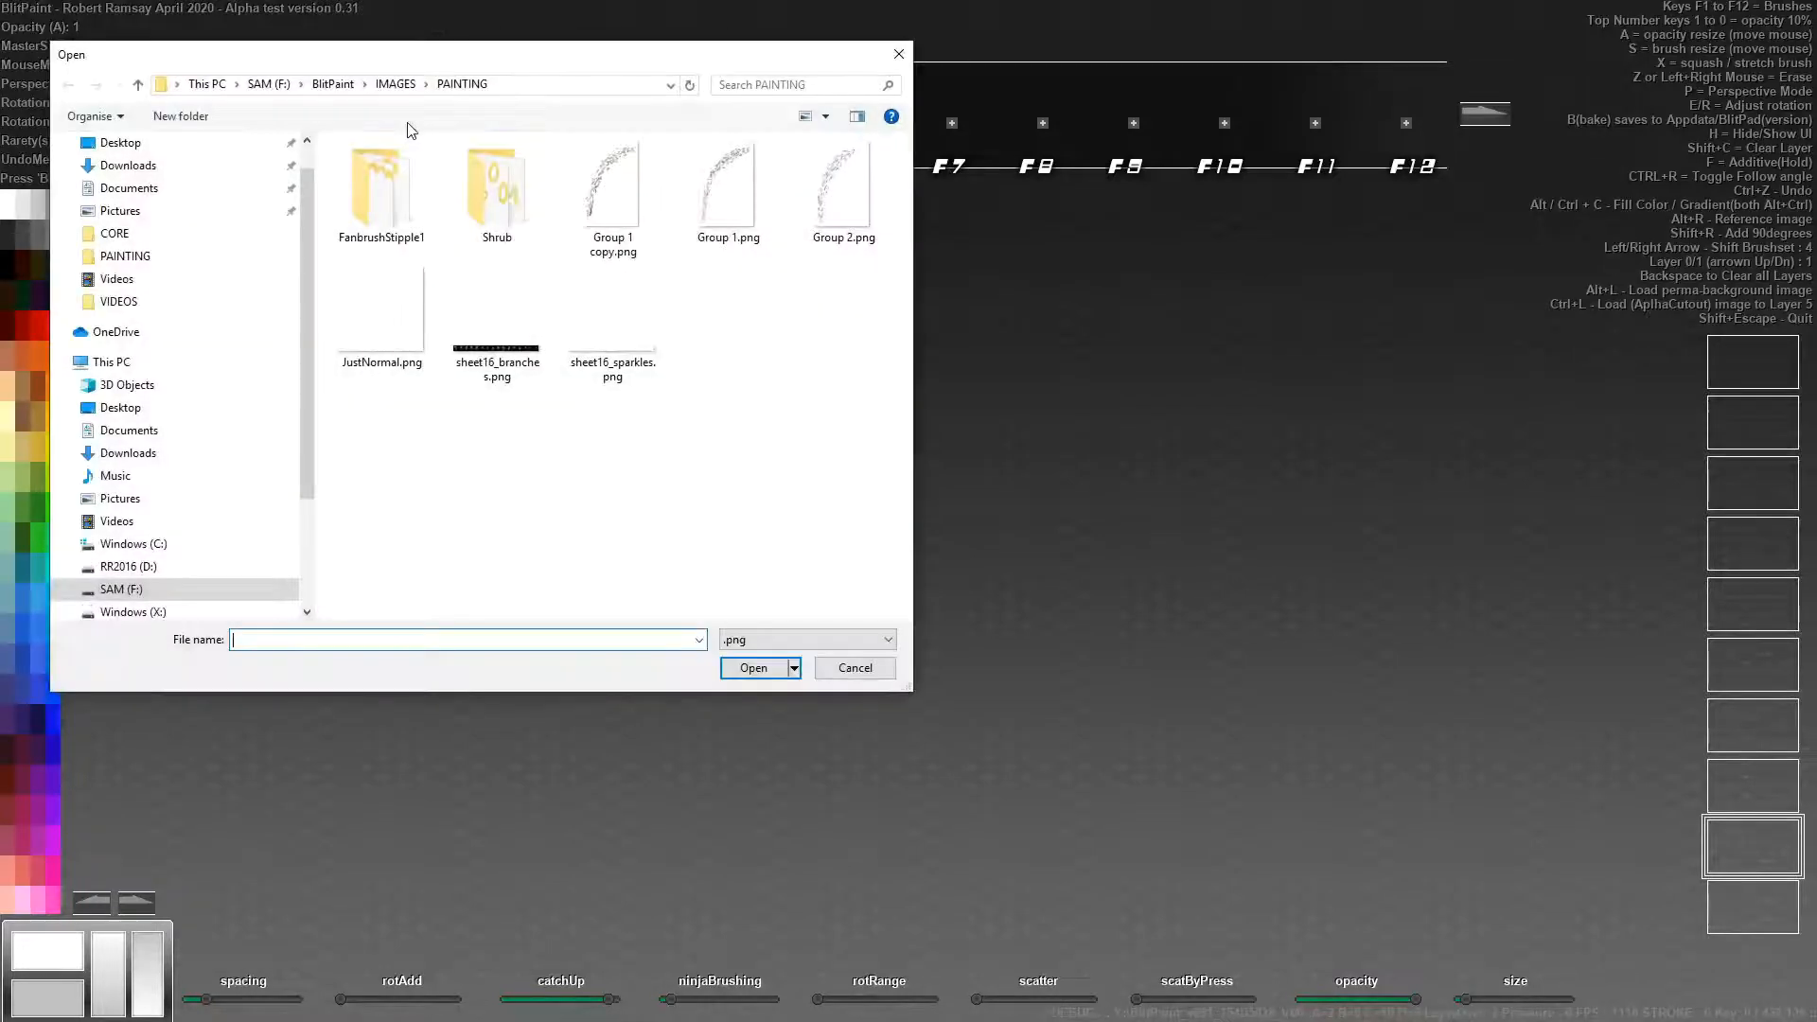
double_click(634, 364)
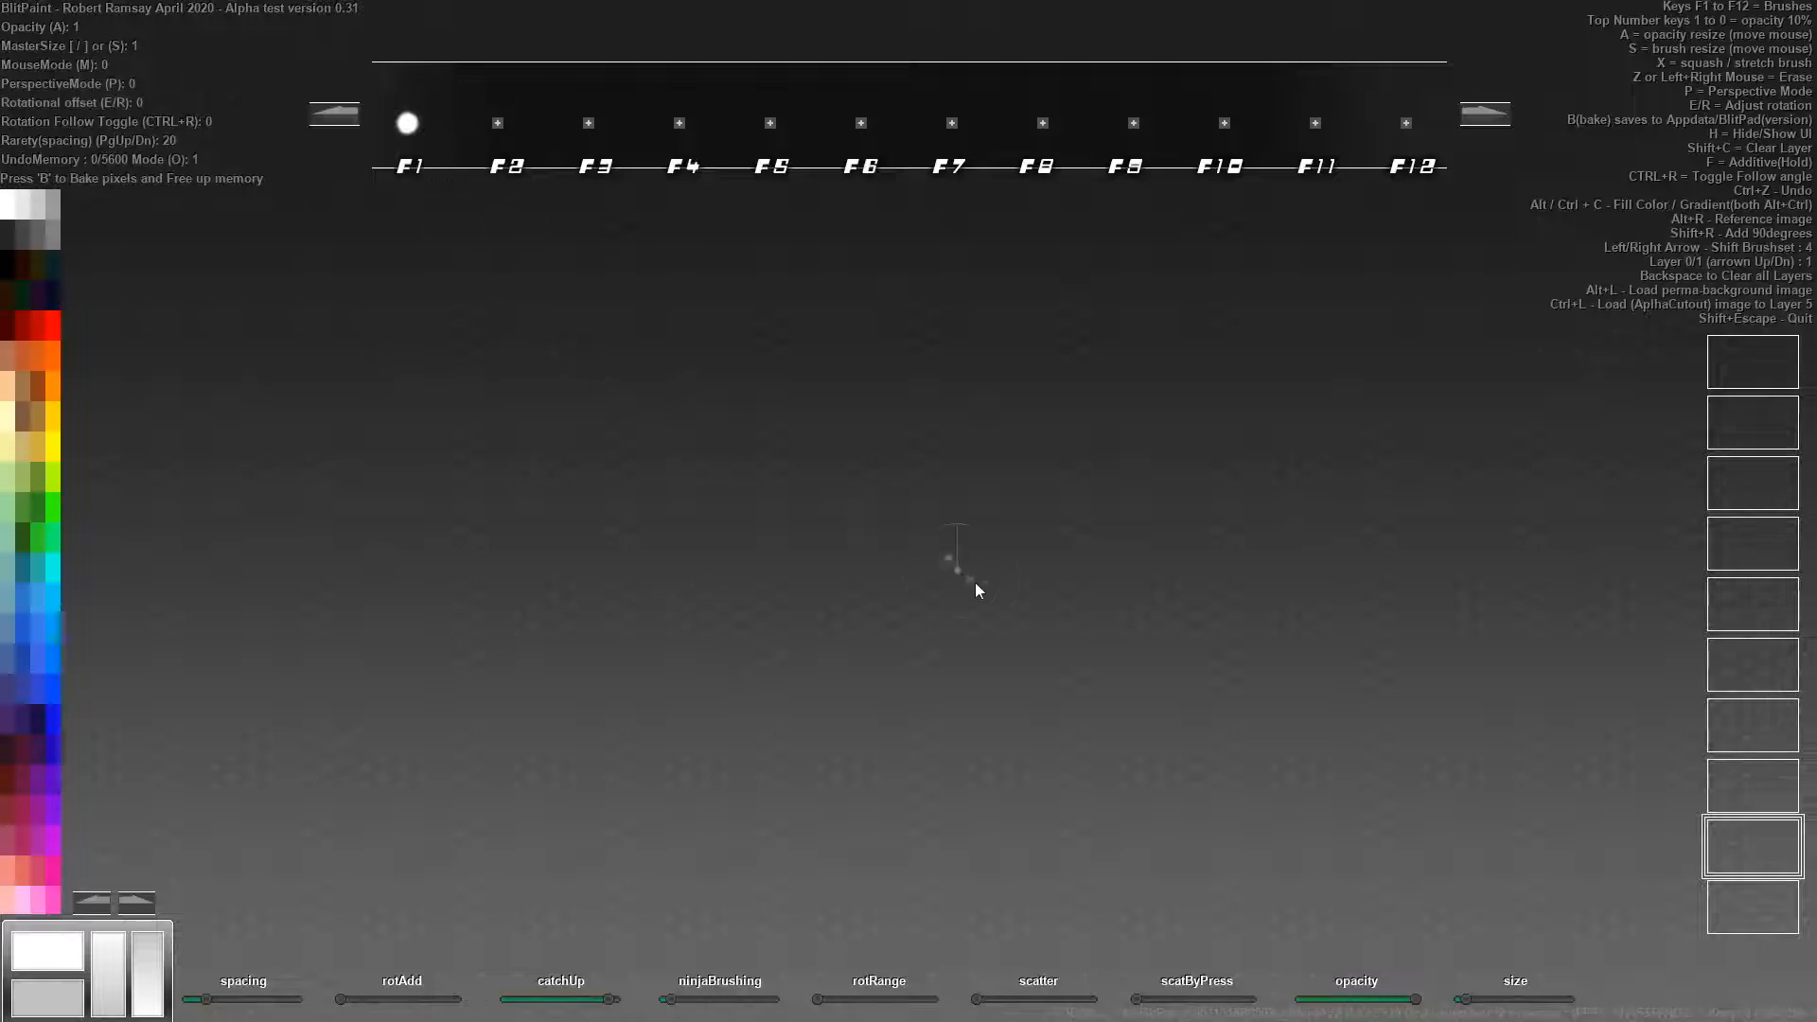
Paint test strokes with the sparkles brush at its original size and at a master size of 2.27 across the canvas.
mouse_move(868, 535)
left_mouse_down()
mouse_move(986, 555)
mouse_move(939, 571)
mouse_move(867, 531)
mouse_move(813, 625)
mouse_move(1032, 657)
left_mouse_up()
key("s")
mouse_move(1325, 589)
left_mouse_down()
mouse_move(1223, 566)
mouse_move(1295, 616)
mouse_move(1355, 559)
left_mouse_up()
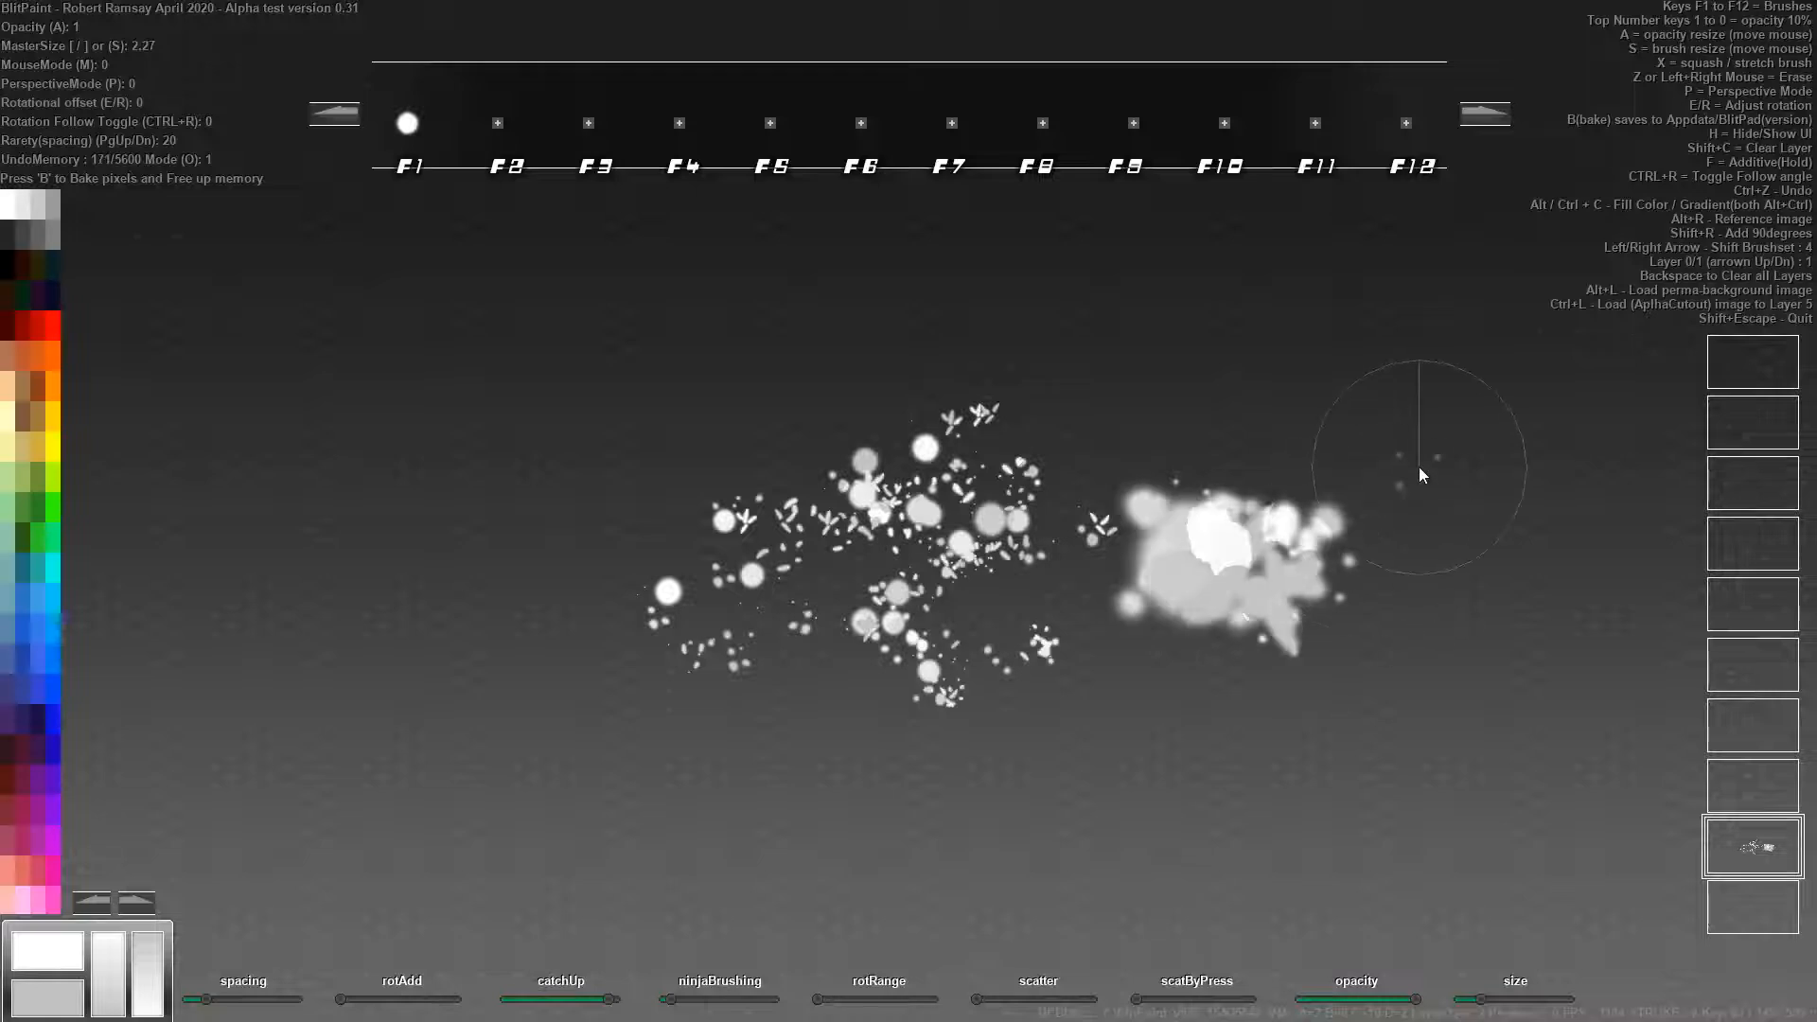
mouse_move(1425, 457)
left_mouse_down()
mouse_move(1434, 560)
mouse_move(1439, 410)
left_mouse_up()
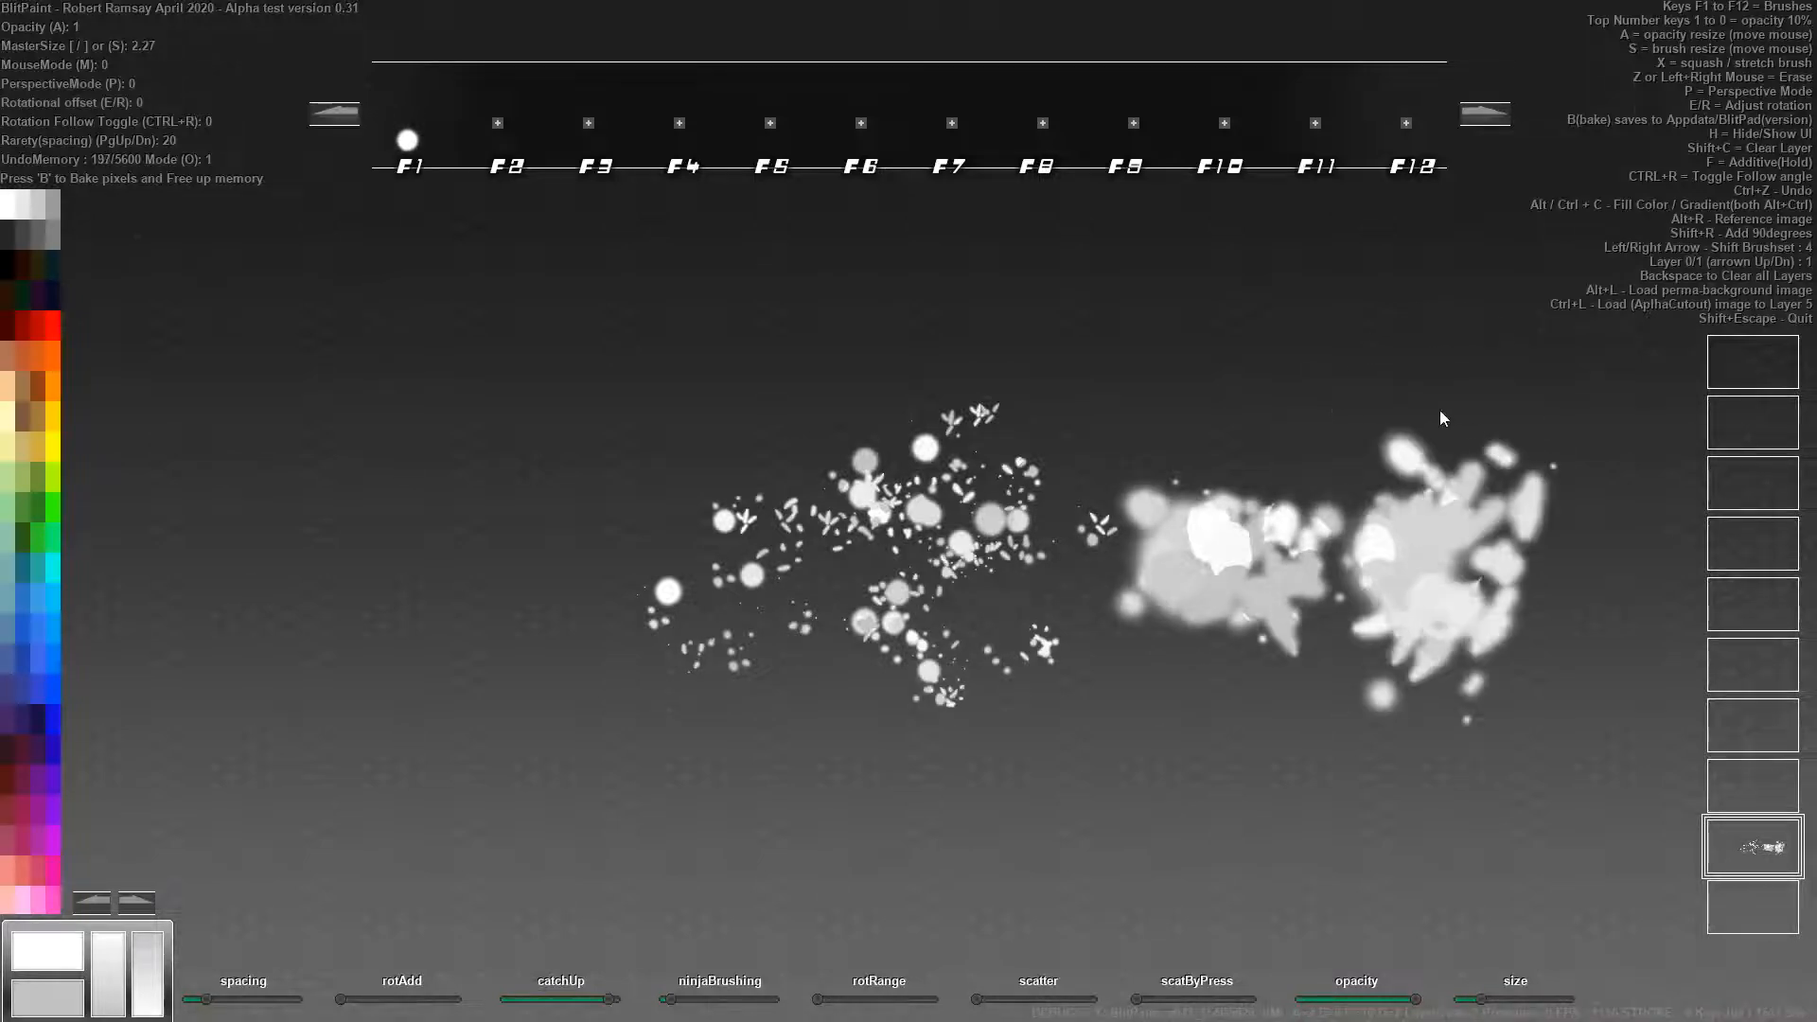
mouse_move(1488, 507)
left_mouse_down()
mouse_move(1304, 407)
mouse_move(946, 492)
mouse_move(1167, 564)
mouse_move(1230, 545)
mouse_move(1029, 670)
mouse_move(851, 567)
mouse_move(720, 719)
left_mouse_up()
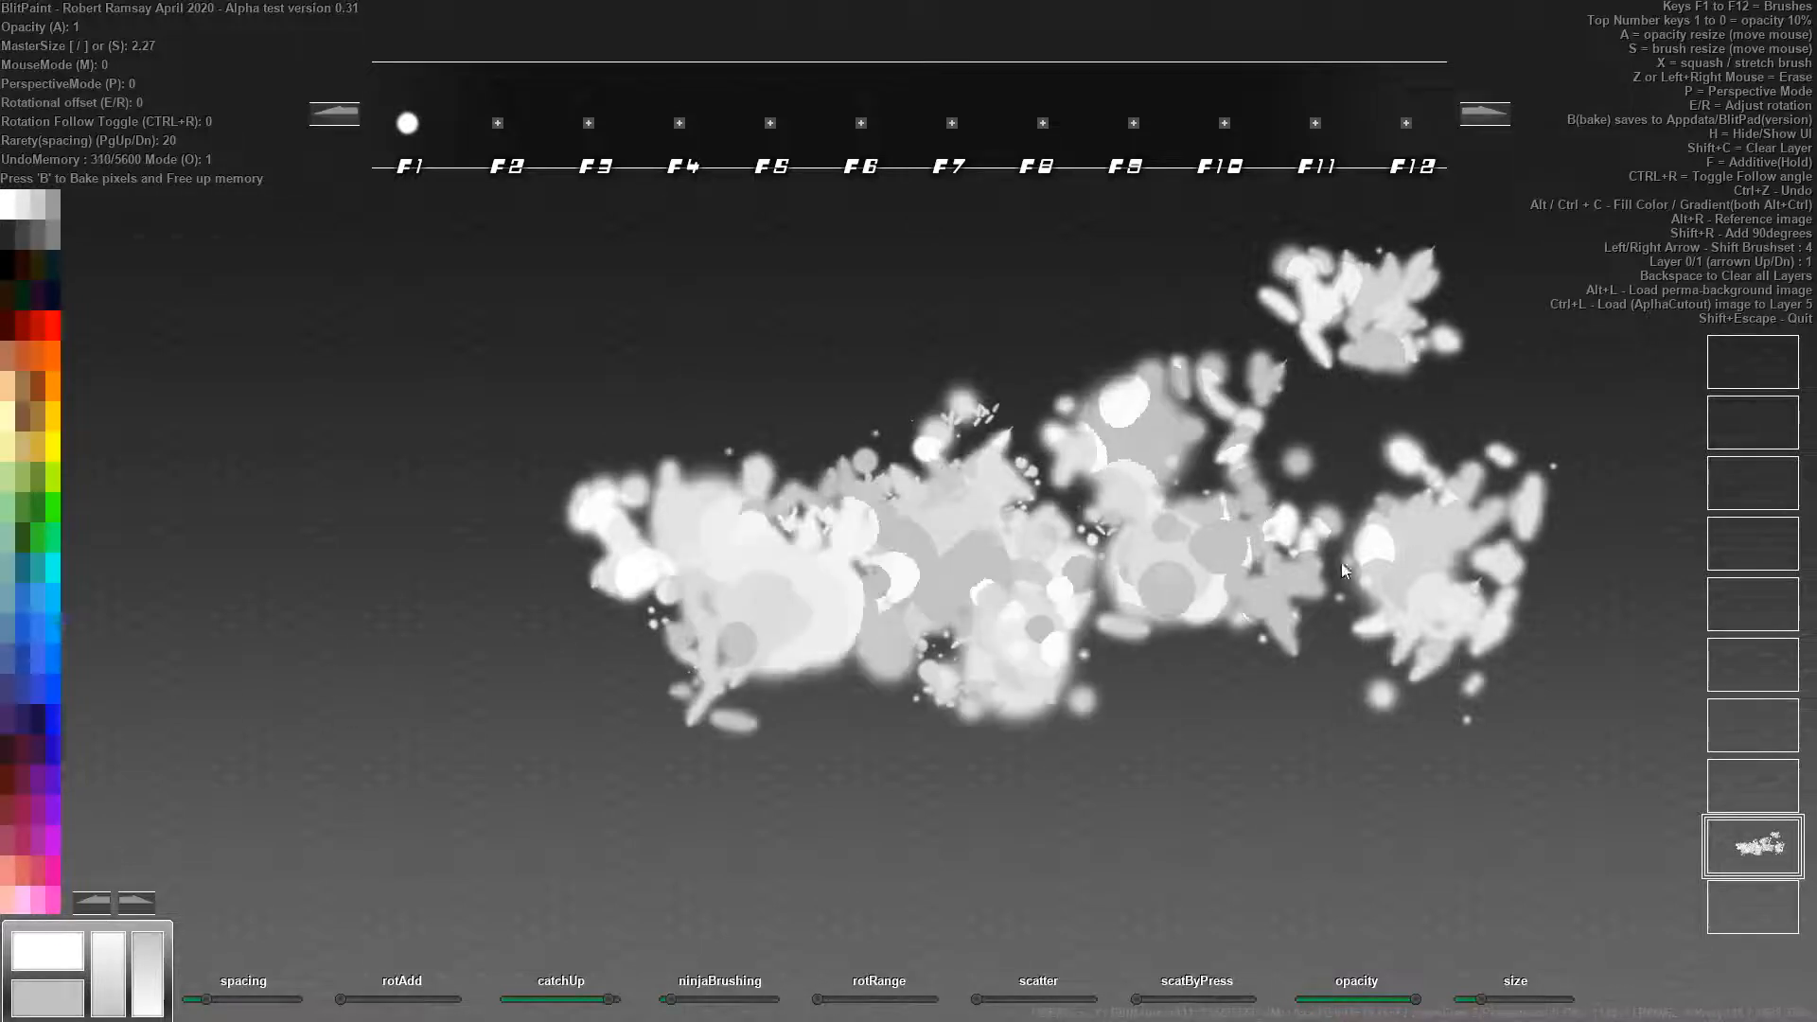
Set the paint colours to yellow and blue and replace the test strokes with a blue-to-yellow gradient fill.
left_click(38, 714)
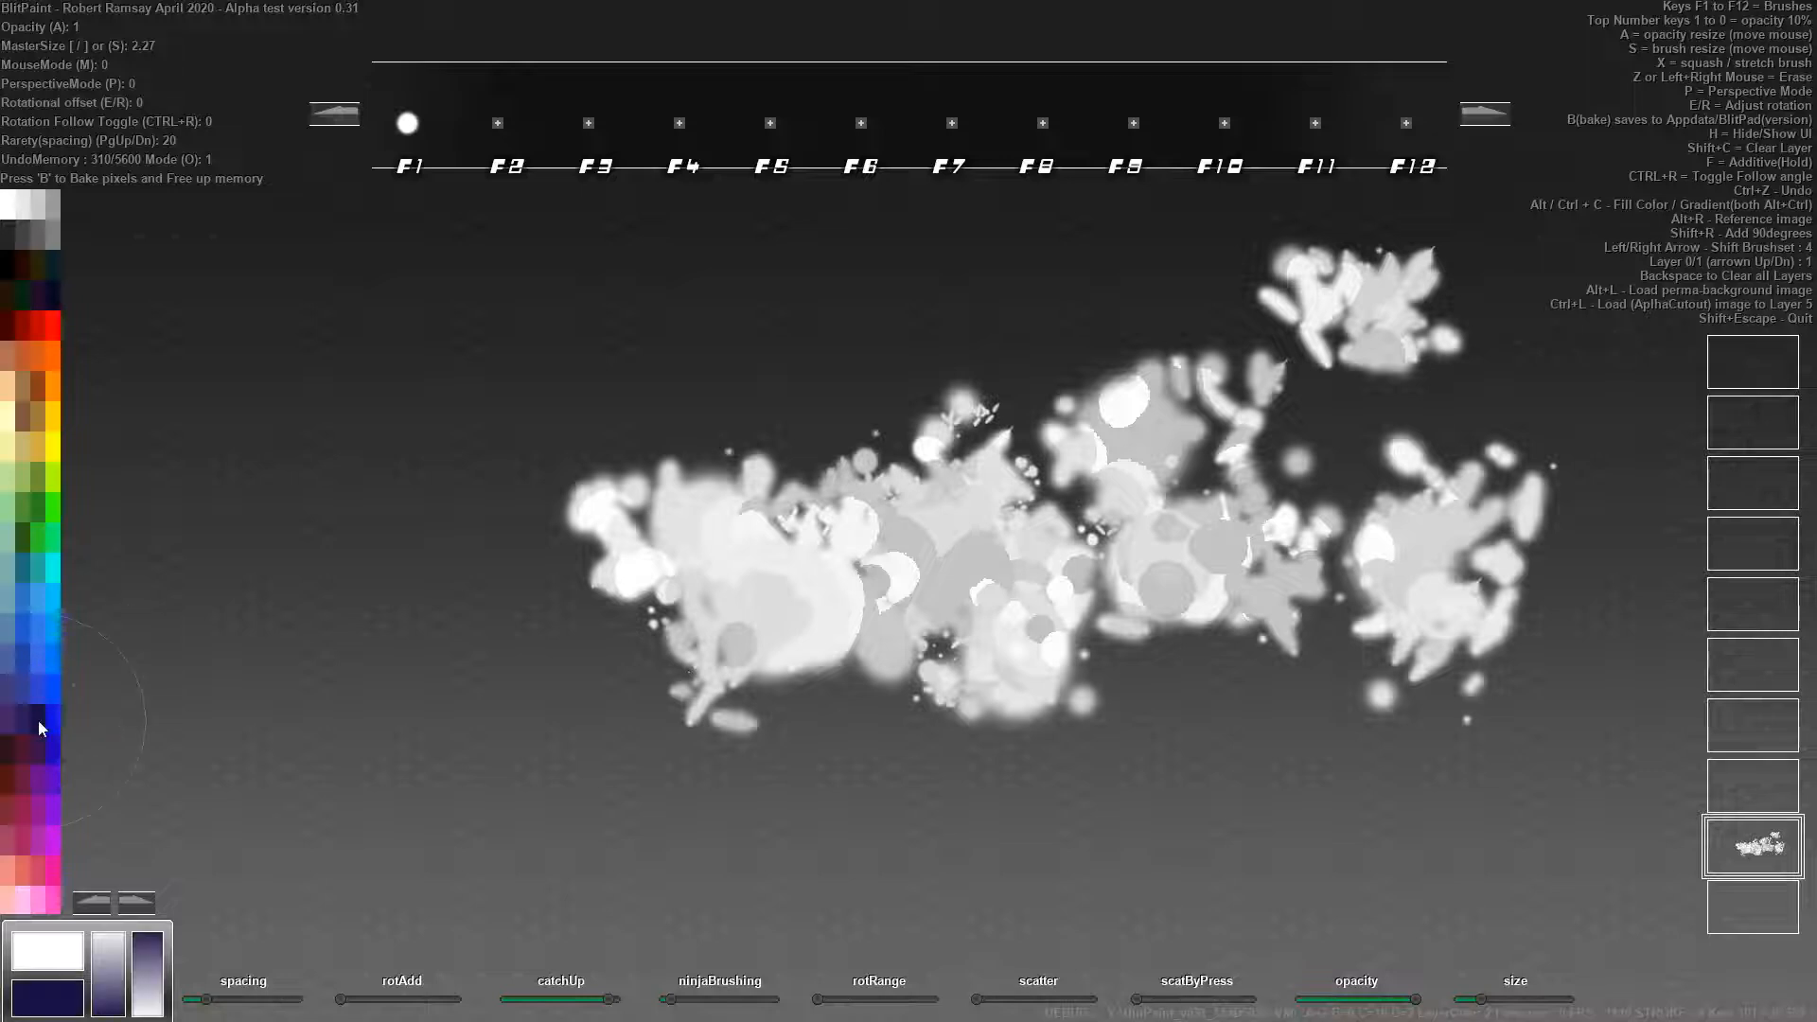
left_click(53, 446)
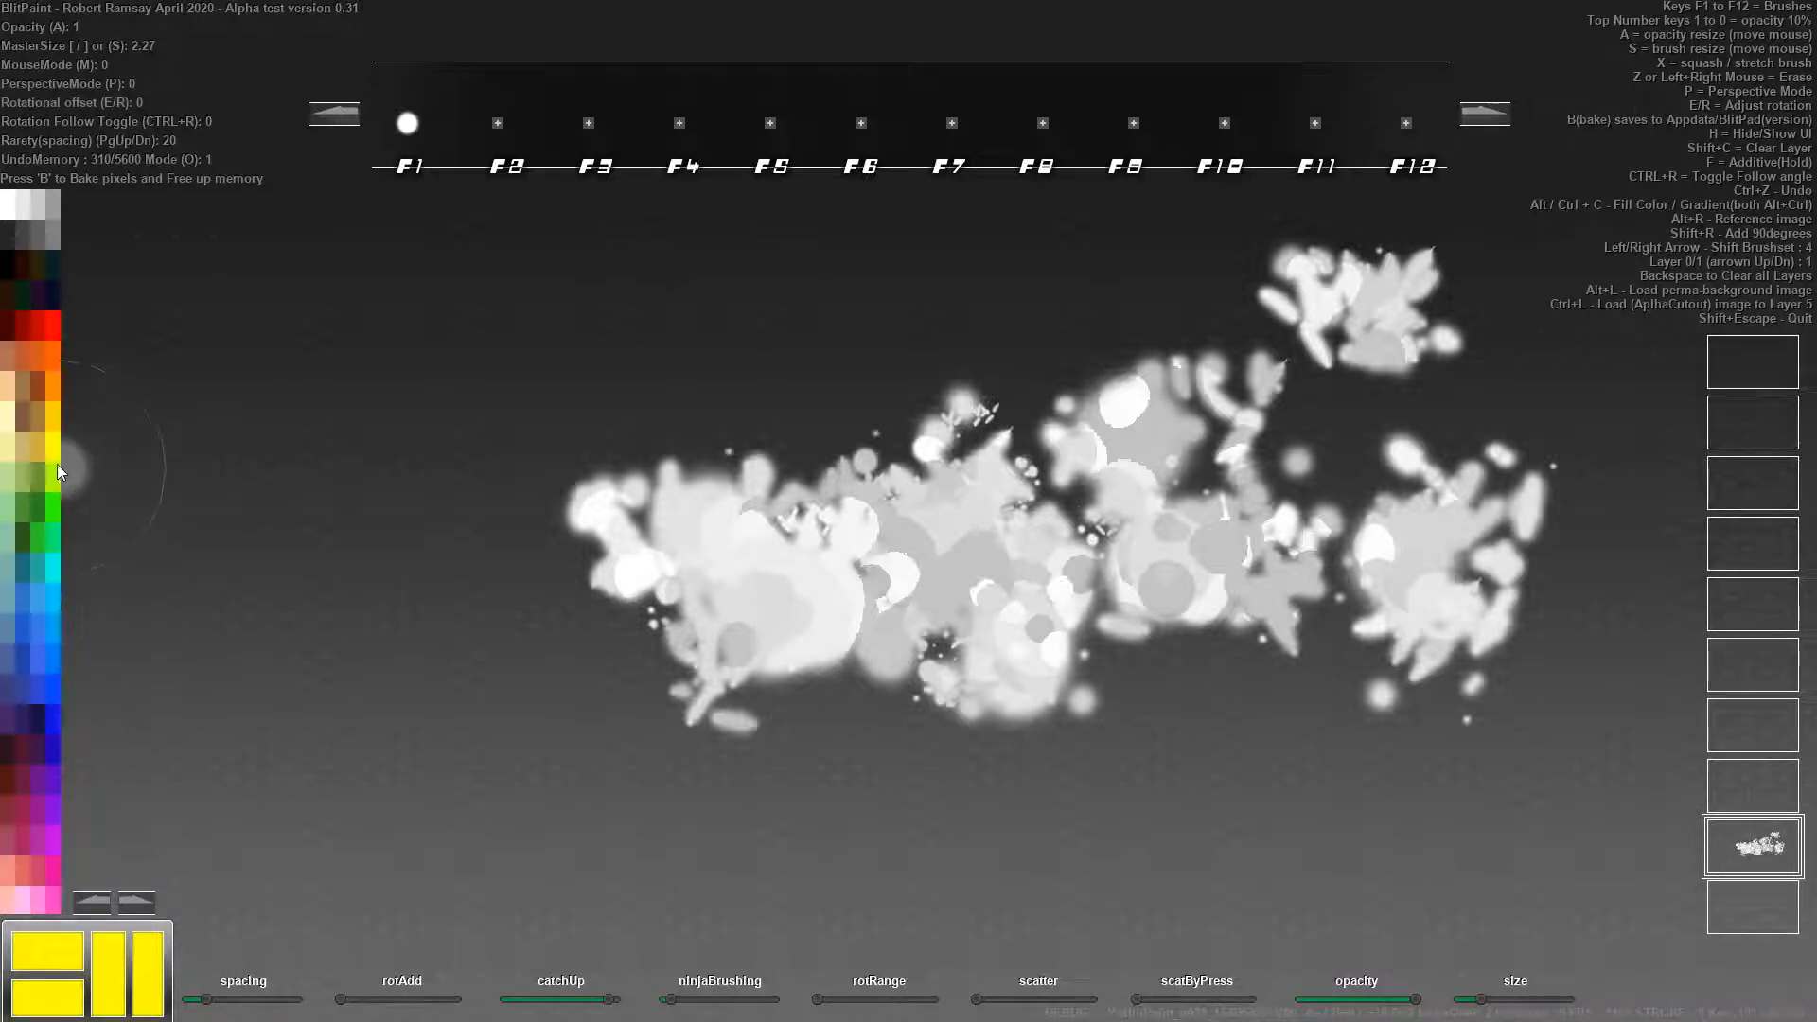
right_click(52, 726)
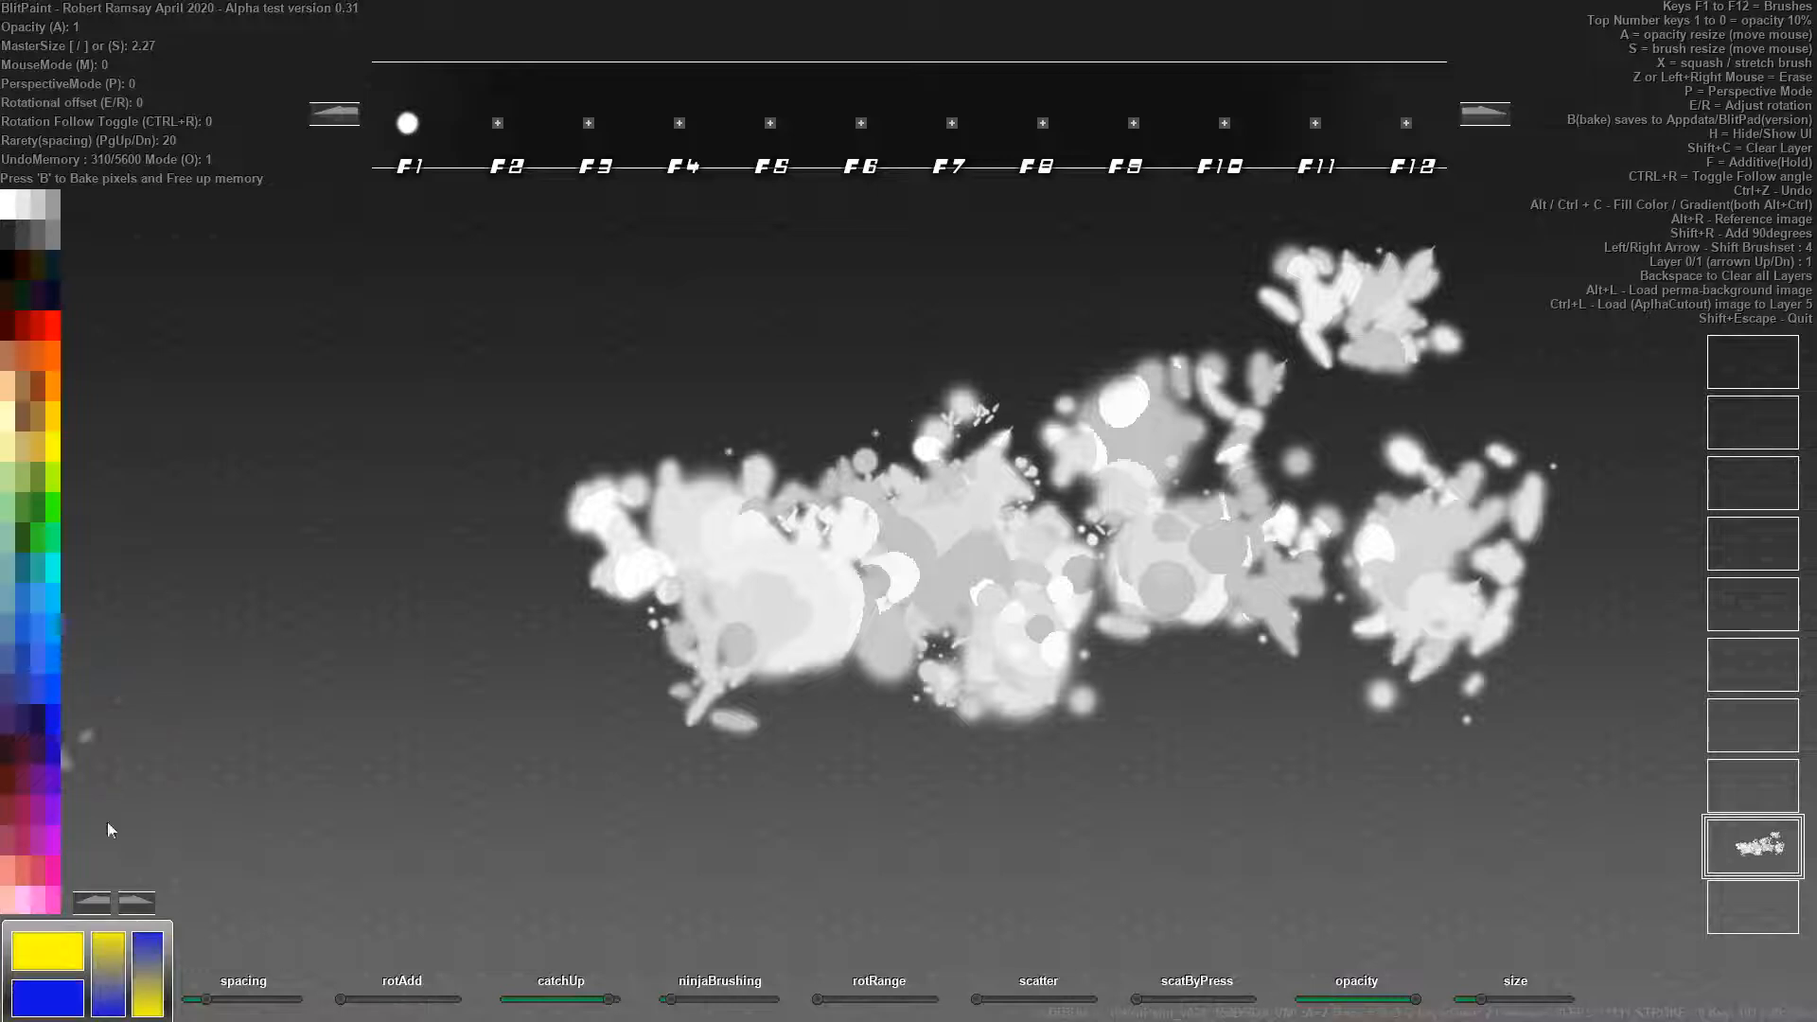
key("ctrl+alt+c")
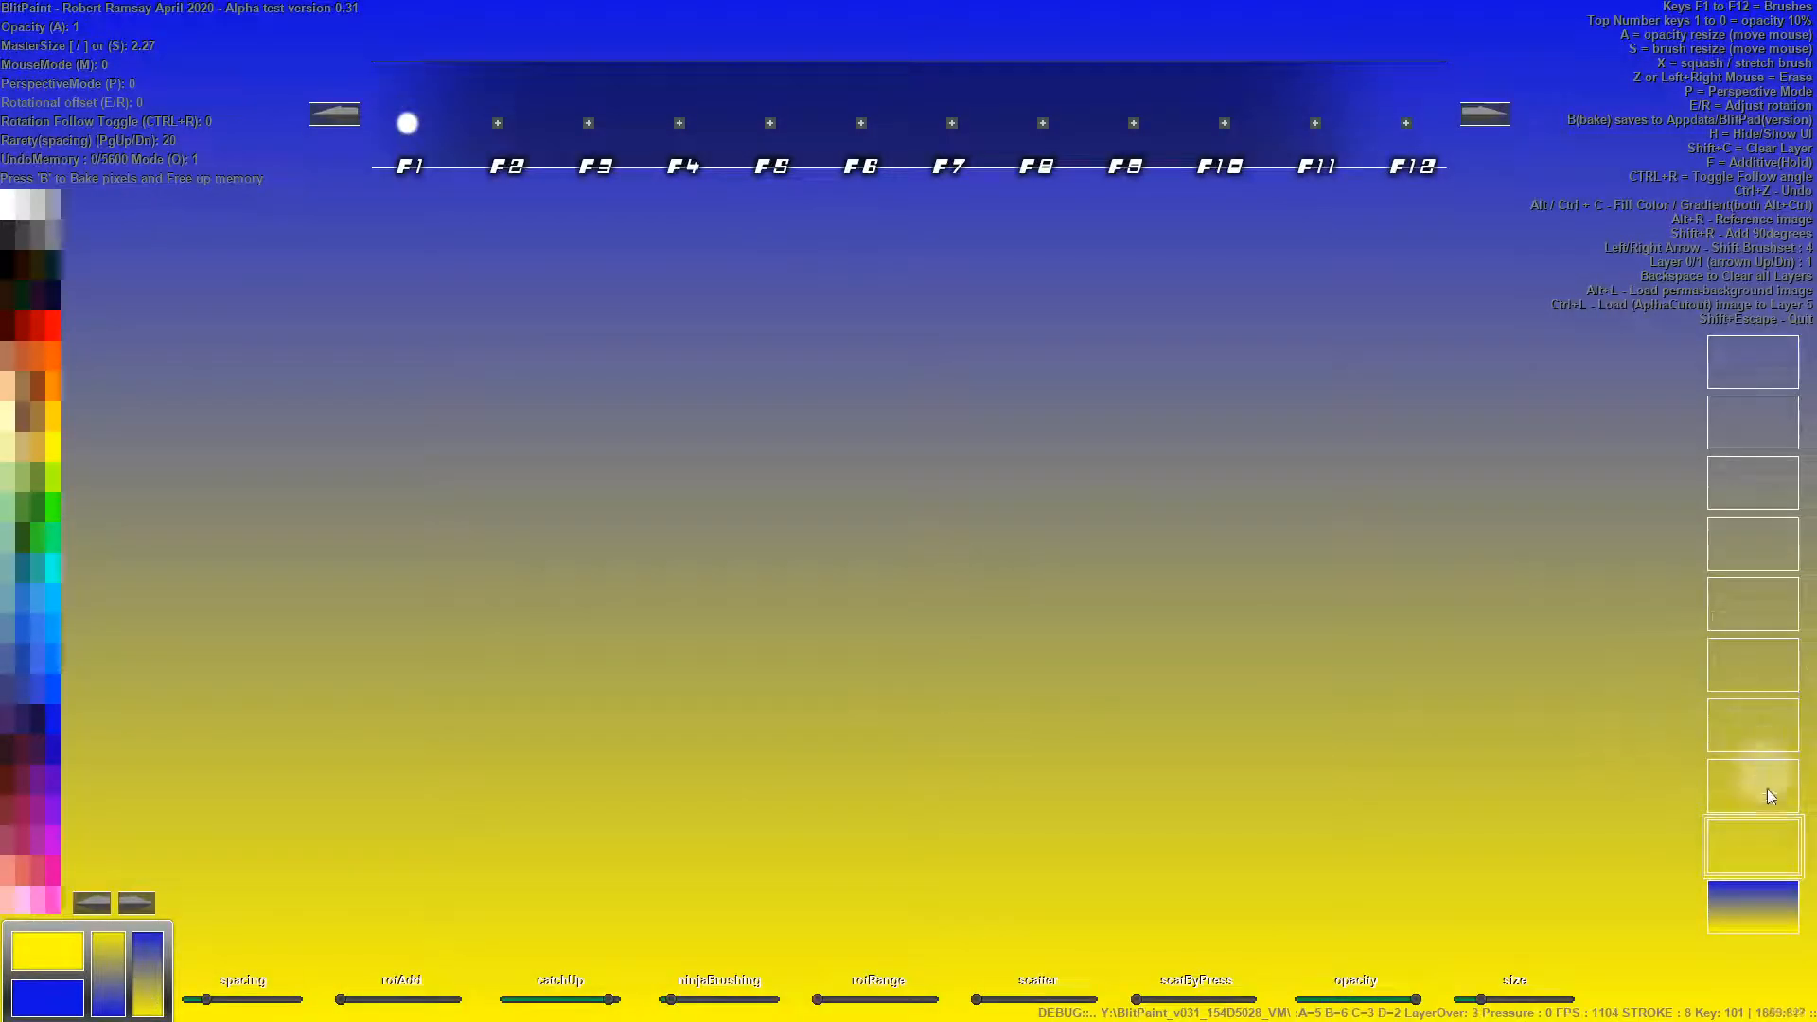
Paint sparkles strokes in blue, yellow and white over the gradient, and continue across the middle with pale cream and yellow picked from the palette.
mouse_move(884, 430)
left_mouse_down()
mouse_move(891, 482)
mouse_move(1076, 464)
mouse_move(808, 643)
mouse_move(949, 502)
mouse_move(1100, 473)
mouse_move(470, 579)
mouse_move(692, 448)
mouse_move(891, 534)
mouse_move(918, 598)
mouse_move(1002, 558)
mouse_move(846, 678)
mouse_move(716, 467)
mouse_move(1100, 417)
mouse_move(516, 477)
mouse_move(1185, 529)
mouse_move(532, 602)
mouse_move(578, 492)
mouse_move(327, 611)
mouse_move(1016, 542)
mouse_move(1310, 483)
mouse_move(1327, 430)
mouse_move(1302, 466)
mouse_move(1266, 456)
mouse_move(1286, 526)
mouse_move(1188, 476)
mouse_move(952, 740)
mouse_move(745, 543)
mouse_move(478, 752)
mouse_move(776, 646)
mouse_move(661, 523)
mouse_move(249, 405)
mouse_move(317, 503)
mouse_move(917, 729)
mouse_move(662, 653)
left_mouse_up()
left_click(6, 414)
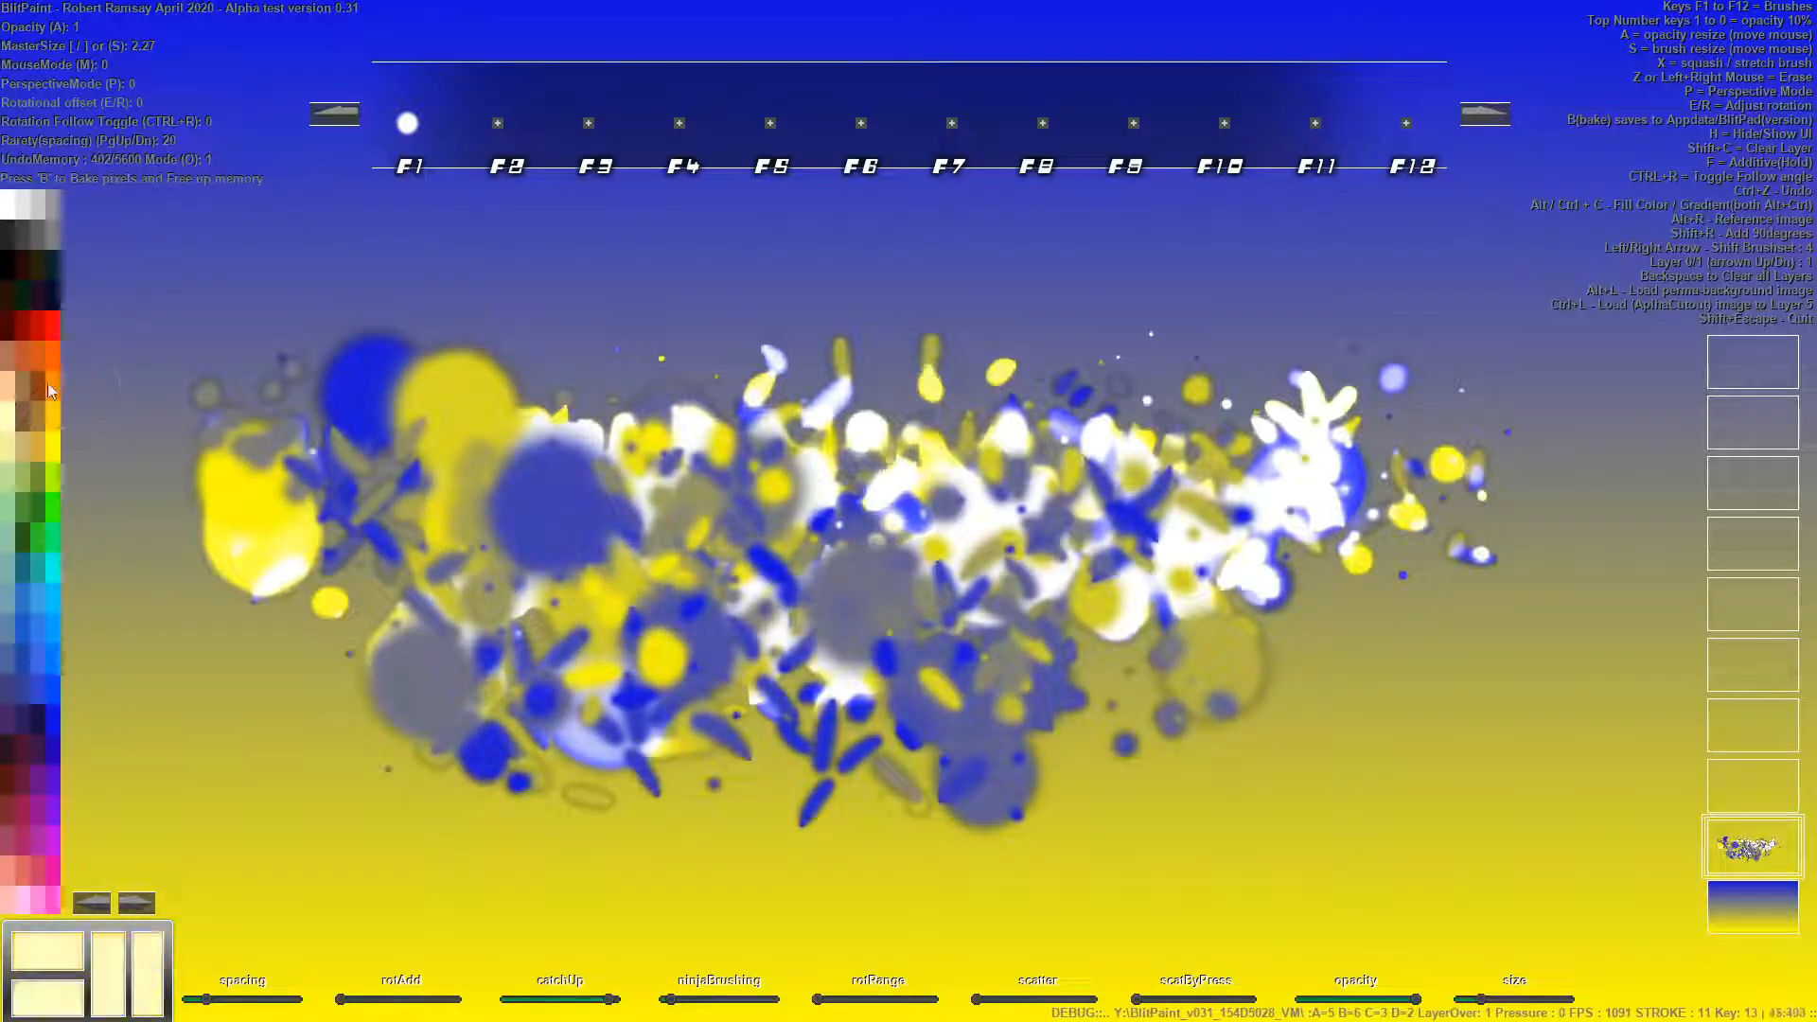
left_click_drag(54, 452, 54, 450)
mouse_move(560, 478)
left_mouse_down()
mouse_move(589, 542)
mouse_move(653, 596)
mouse_move(726, 616)
mouse_move(681, 577)
left_mouse_up()
Set the paint colours to red and yellow and paint sparkles strokes over the middle and lower part of the artwork.
left_click_drag(50, 335, 53, 437)
mouse_move(890, 490)
left_mouse_down()
mouse_move(822, 551)
mouse_move(1003, 606)
mouse_move(1183, 567)
mouse_move(852, 568)
mouse_move(871, 681)
mouse_move(1079, 421)
mouse_move(1292, 826)
mouse_move(1311, 605)
mouse_move(785, 848)
mouse_move(800, 620)
left_mouse_up()
mouse_move(1216, 695)
left_mouse_down()
mouse_move(1317, 721)
mouse_move(1280, 530)
left_mouse_up()
Set the brush opacity to 40%, paint additive sparkles over the artwork, bake the pixels, and add more strokes across the lower canvas.
key("4")
mouse_move(1355, 467)
left_mouse_down()
mouse_move(1185, 295)
mouse_move(946, 697)
mouse_move(843, 782)
mouse_move(903, 804)
left_mouse_up()
key("f")
mouse_move(904, 705)
left_mouse_down()
mouse_move(757, 634)
mouse_move(606, 511)
mouse_move(499, 583)
mouse_move(1160, 783)
mouse_move(1618, 643)
mouse_move(1372, 397)
mouse_move(1321, 450)
left_mouse_up()
key("b")
mouse_move(1473, 661)
left_mouse_down()
mouse_move(1455, 771)
mouse_move(1399, 802)
mouse_move(1489, 830)
mouse_move(1453, 817)
mouse_move(1549, 684)
mouse_move(1605, 530)
mouse_move(1520, 365)
mouse_move(1511, 210)
mouse_move(1295, 256)
mouse_move(980, 261)
mouse_move(850, 241)
mouse_move(668, 281)
mouse_move(784, 320)
mouse_move(892, 206)
mouse_move(713, 135)
mouse_move(251, 180)
mouse_move(142, 147)
mouse_move(9, 309)
mouse_move(71, 734)
mouse_move(140, 828)
mouse_move(99, 923)
mouse_move(164, 901)
mouse_move(302, 949)
mouse_move(543, 933)
left_mouse_up()
Hide the interface to view the painting, show it again, and brush more translucent sparkles over the middle of the artwork.
key("h")
key("h")
key("h")
key("h")
key("h")
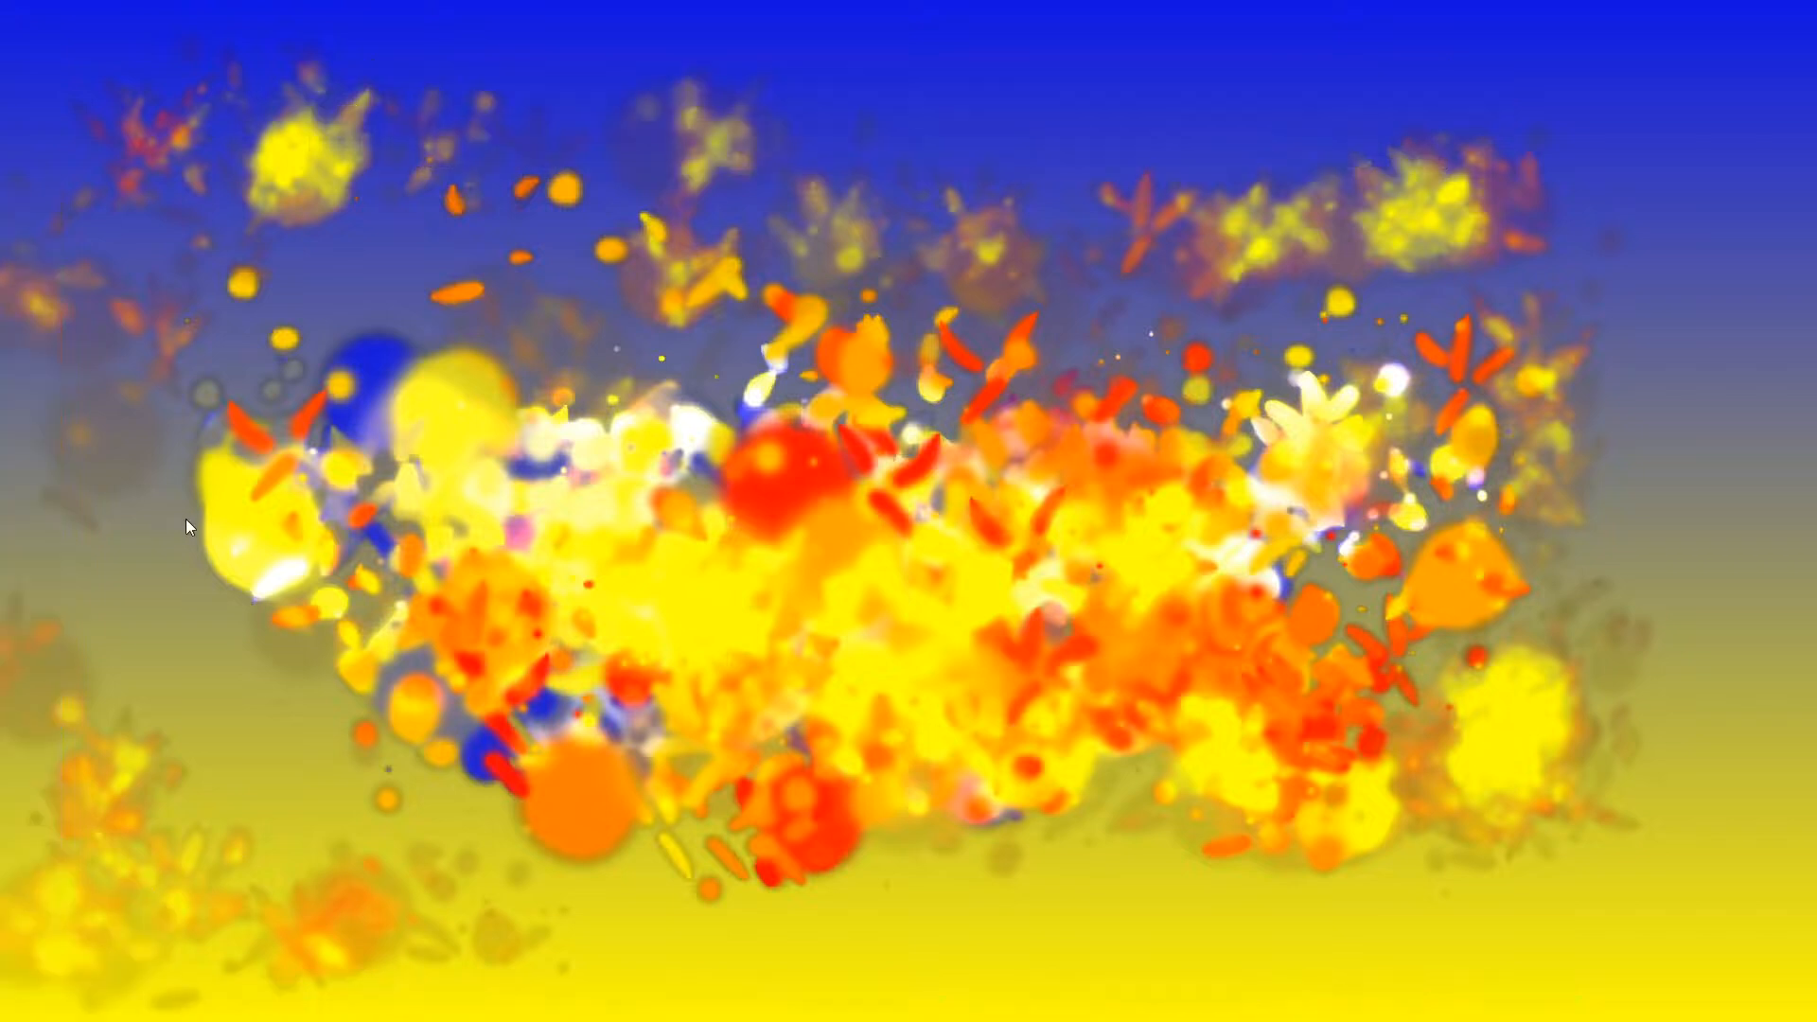
key("h")
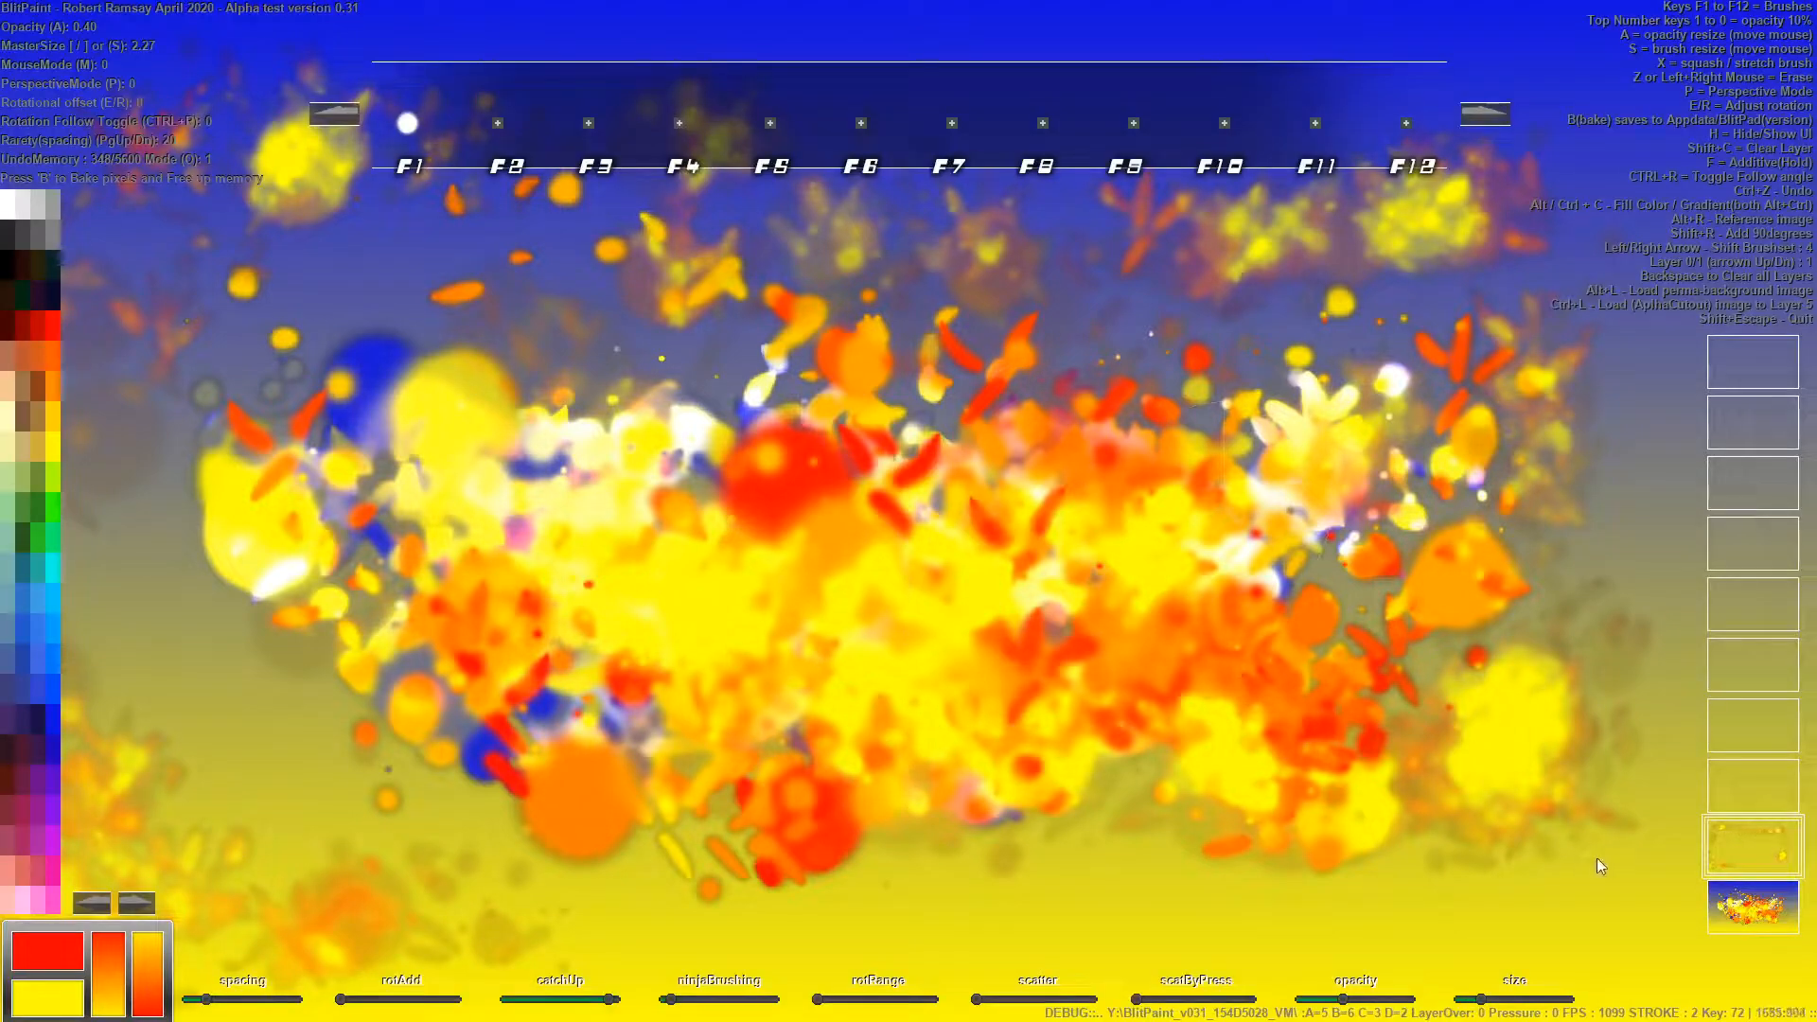
mouse_move(1576, 765)
left_mouse_down()
mouse_move(1357, 679)
mouse_move(1040, 728)
mouse_move(845, 500)
mouse_move(508, 540)
mouse_move(818, 631)
mouse_move(1126, 597)
left_mouse_up()
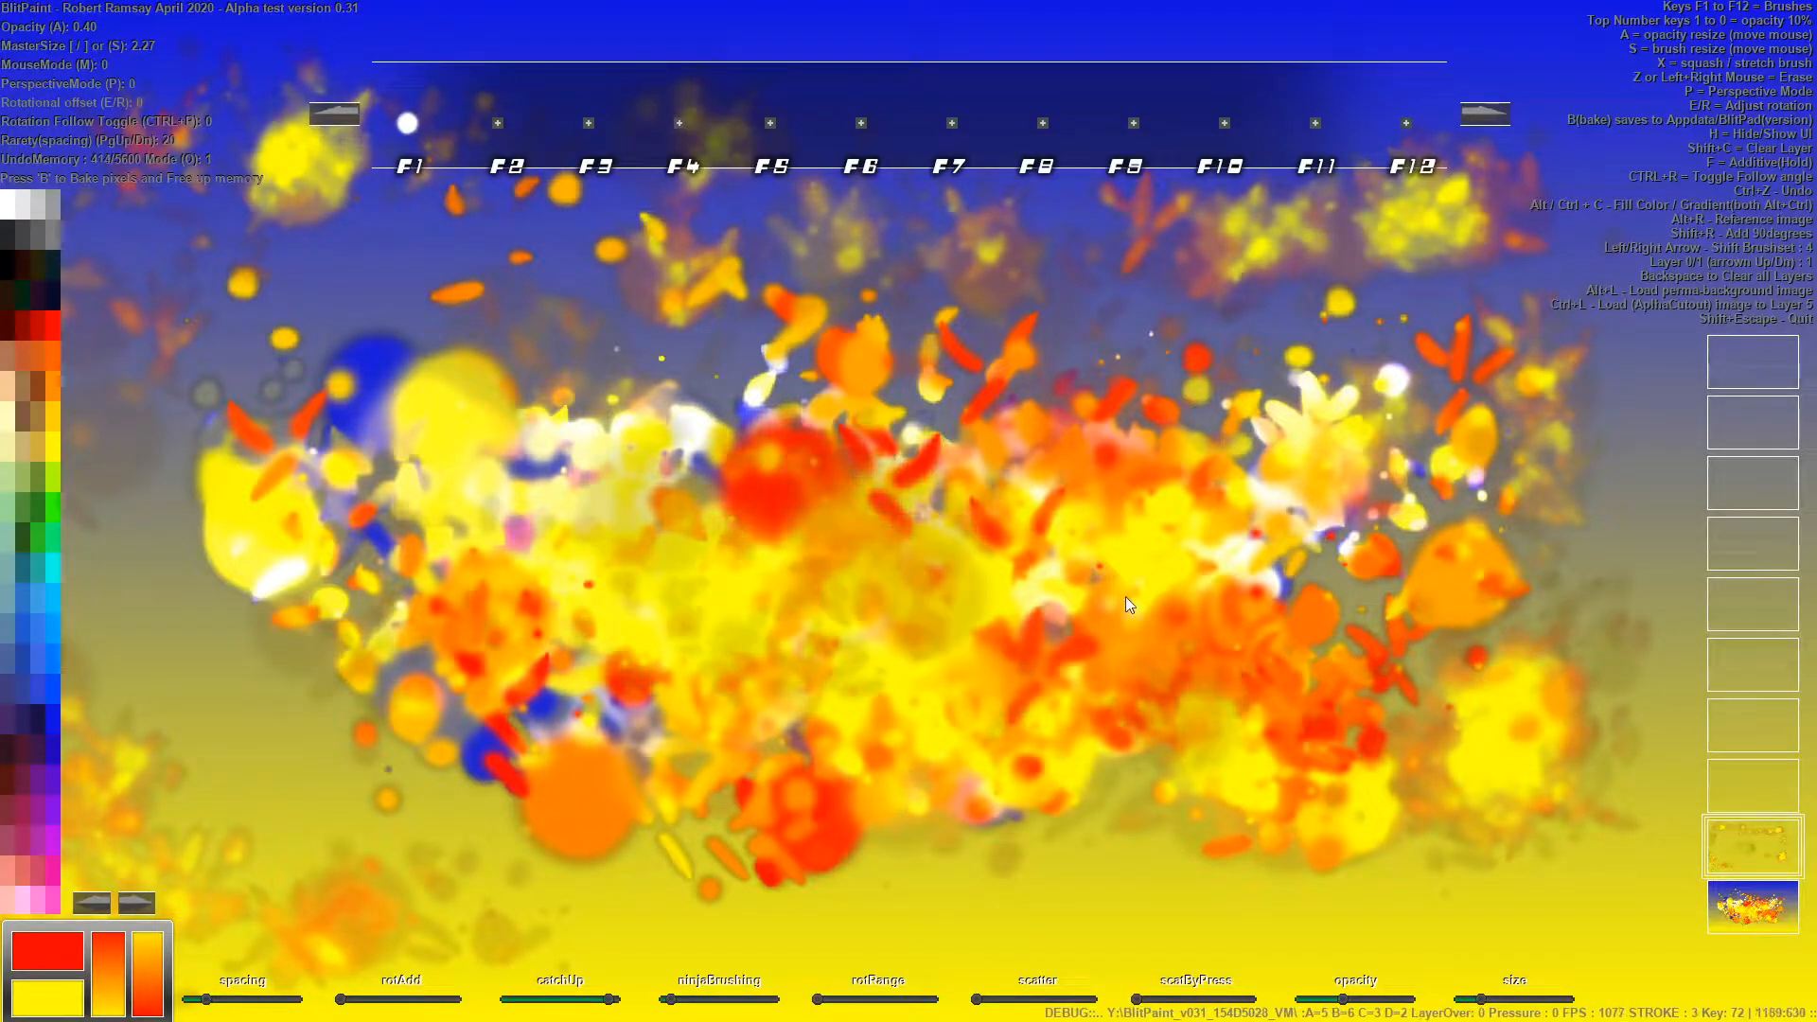
Quit BlitPaint to return to GameMaker Studio 2, and select the decimals of the version value in the o_start Create code.
key("shift+Escape")
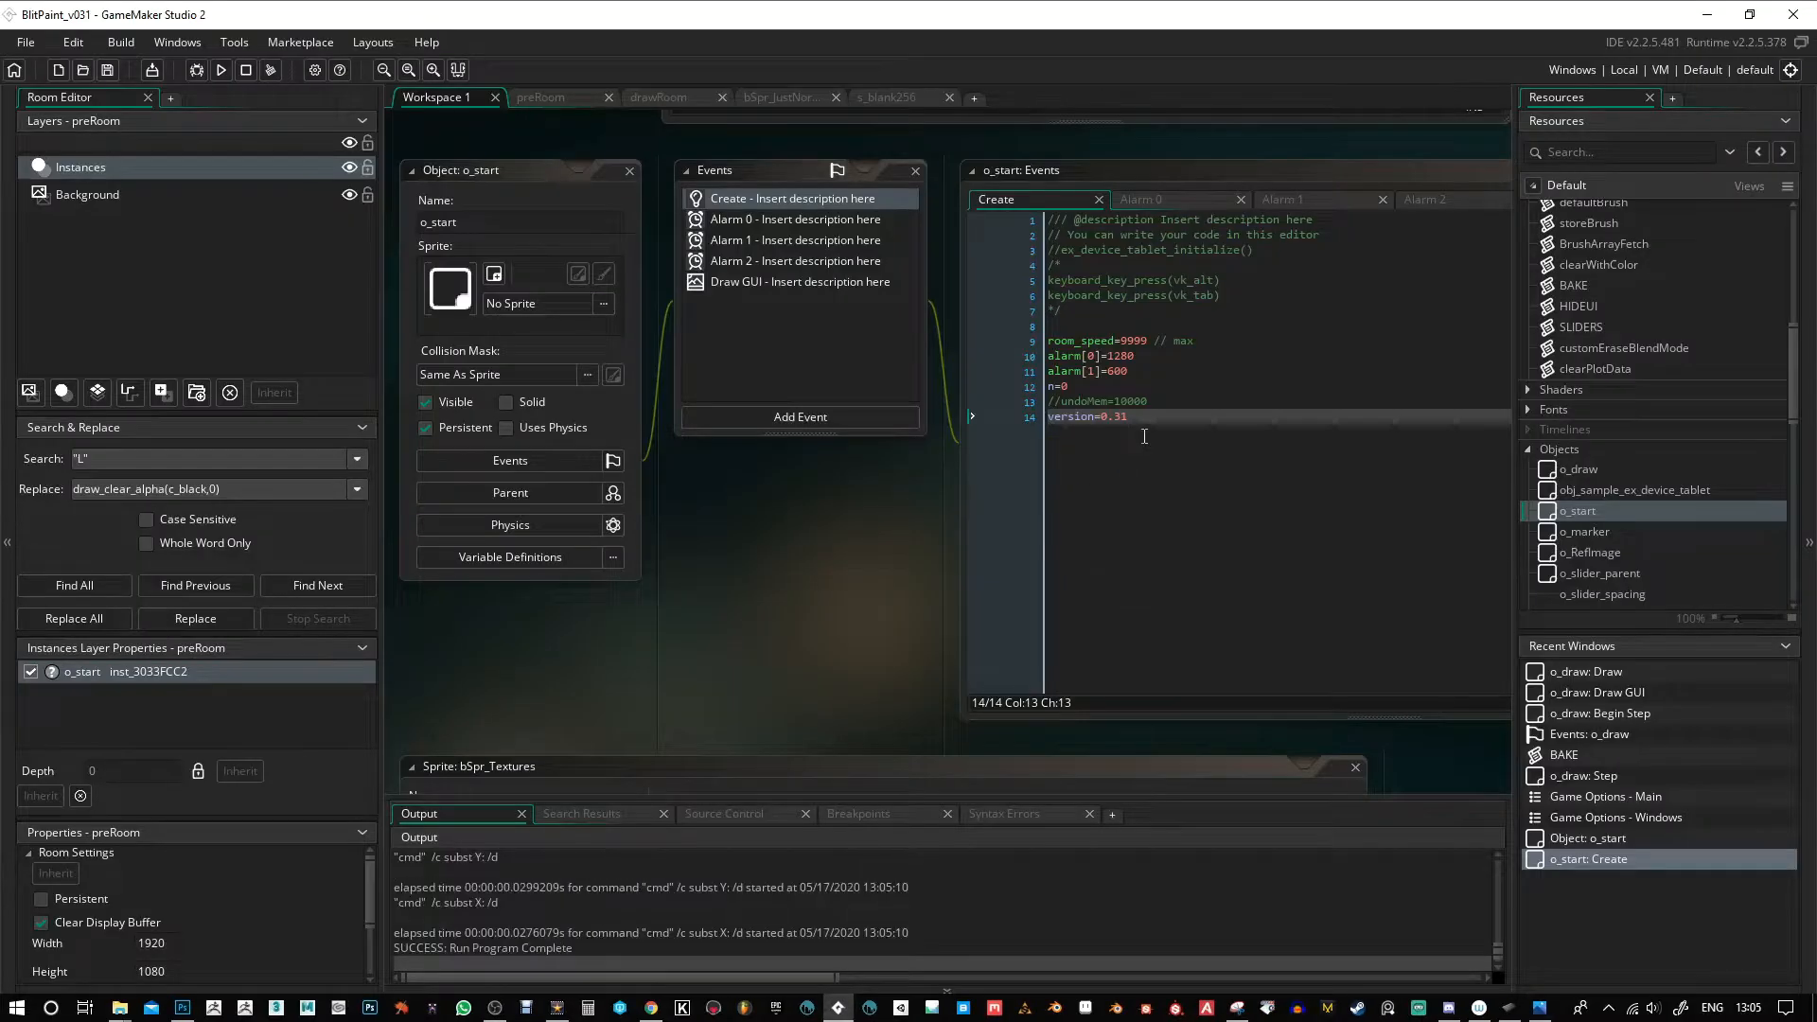
left_click_drag(1134, 418, 1117, 423)
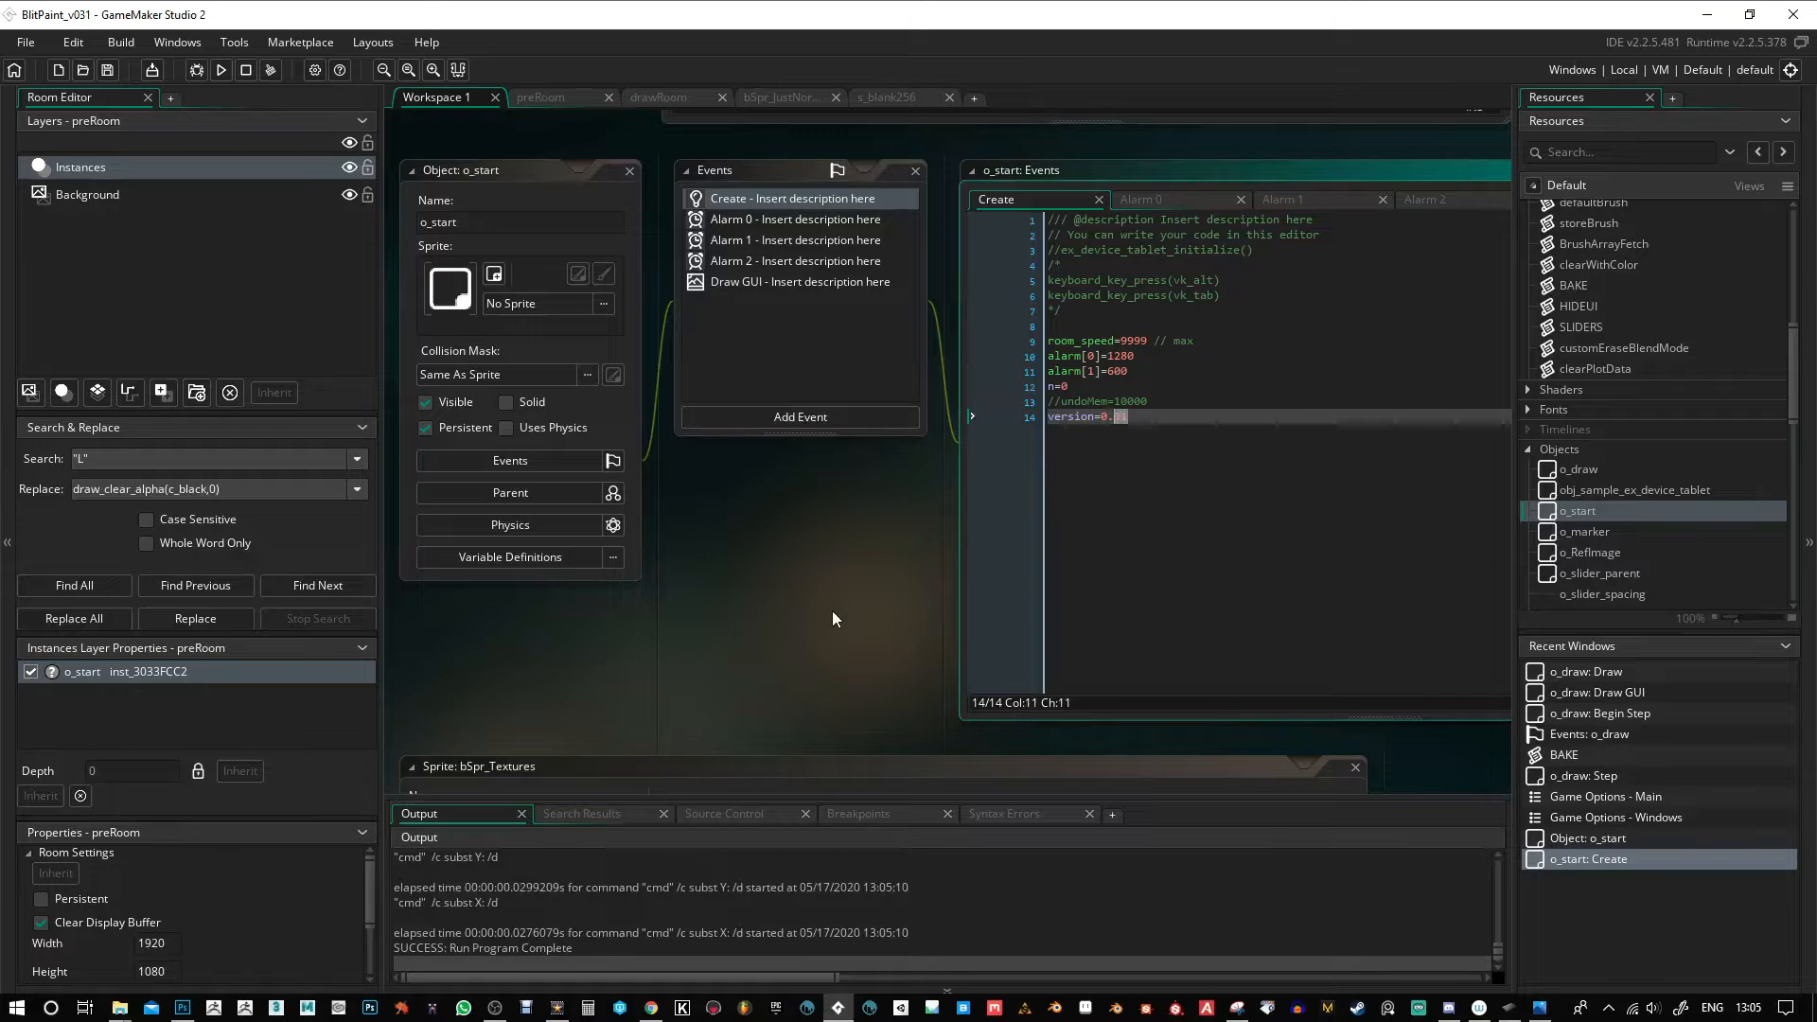